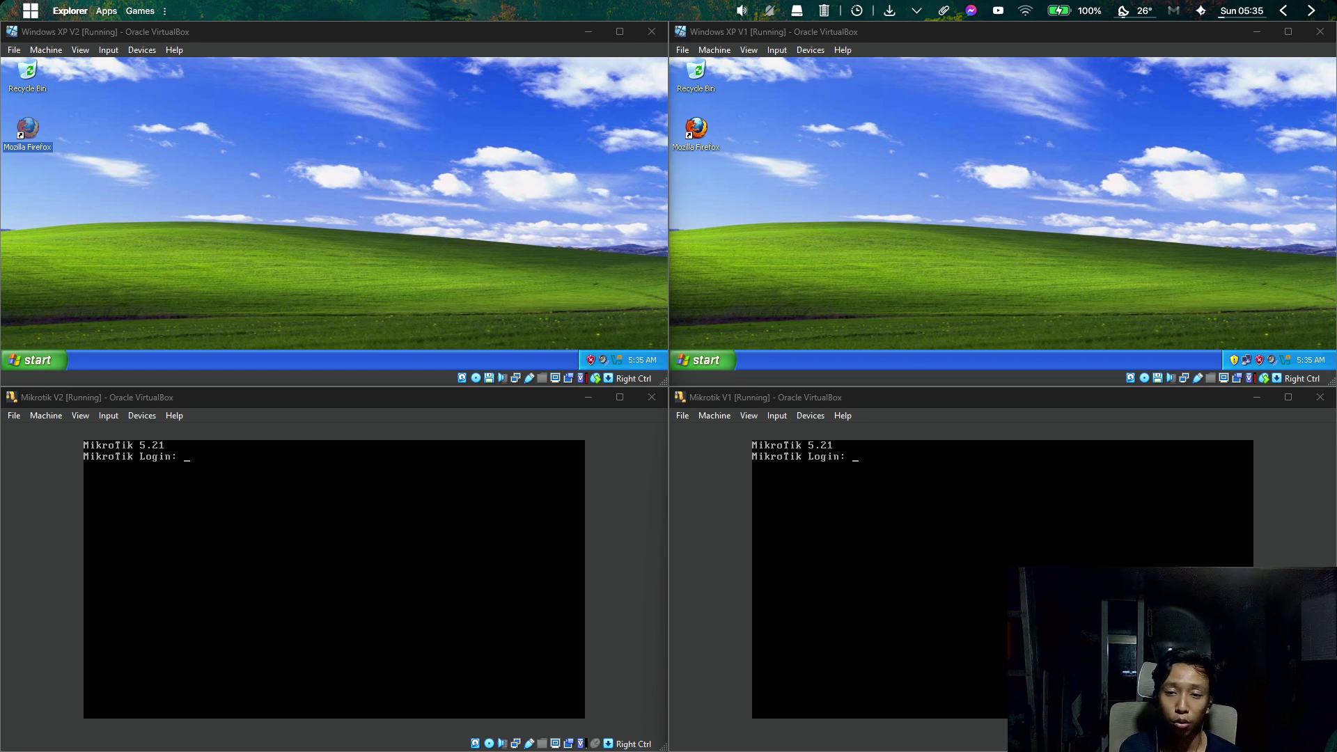
# Bring the TEST.pkt two-MikroTik NAT diagram in Packet Tracer to the front and zoom in.
pyautogui.moveTo(893, 739)
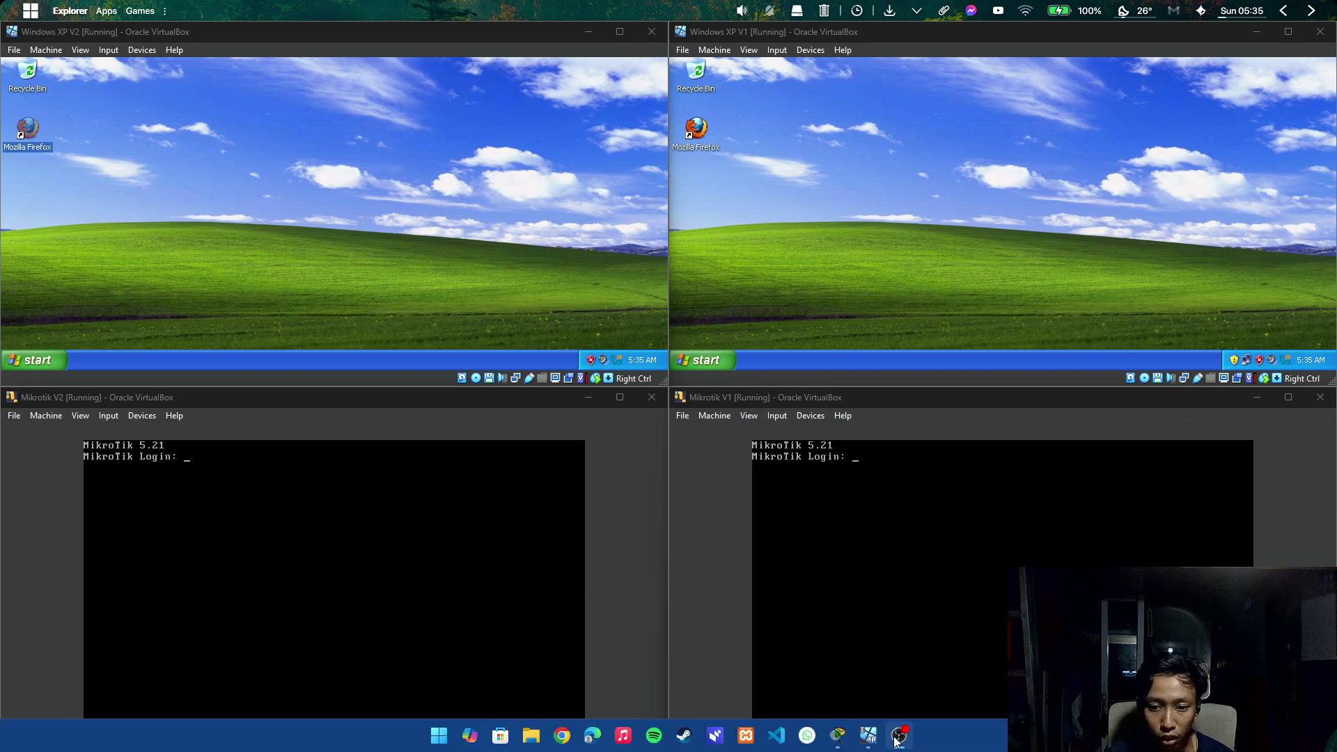
pyautogui.moveTo(839, 737)
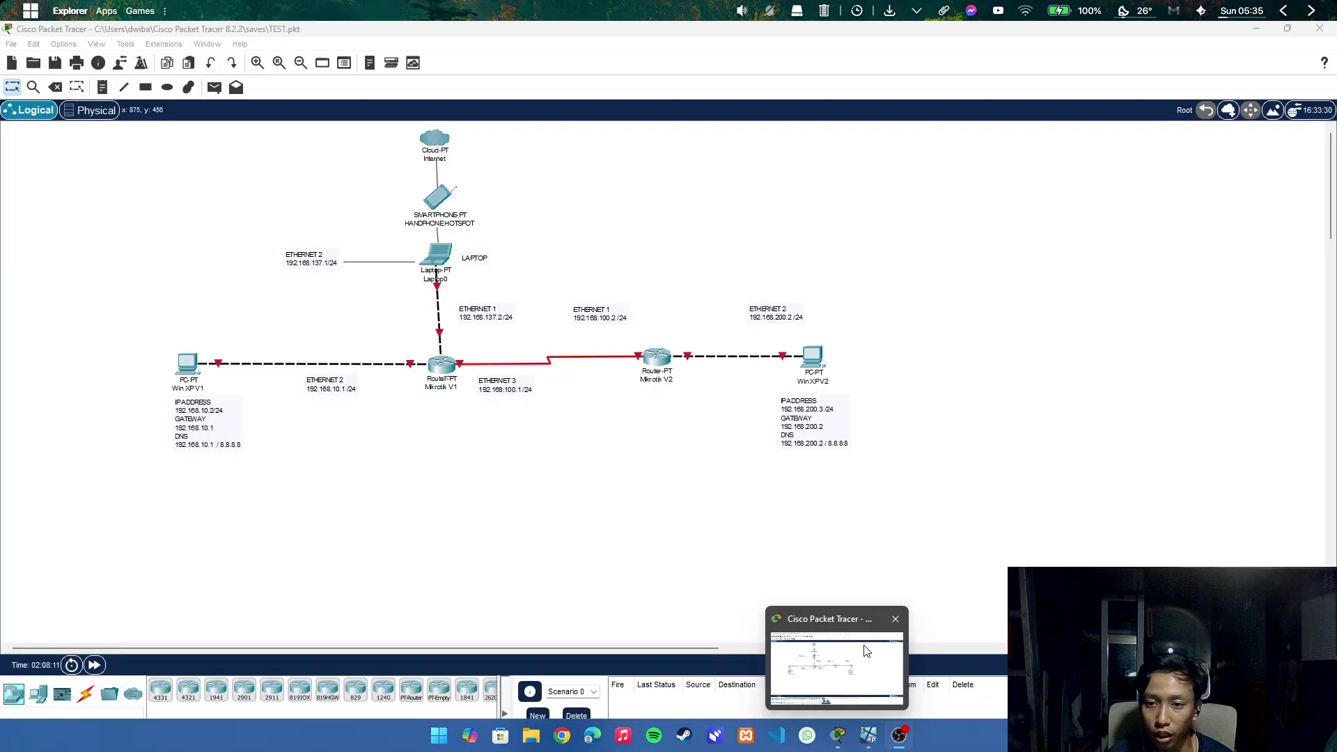
pyautogui.click(858, 654)
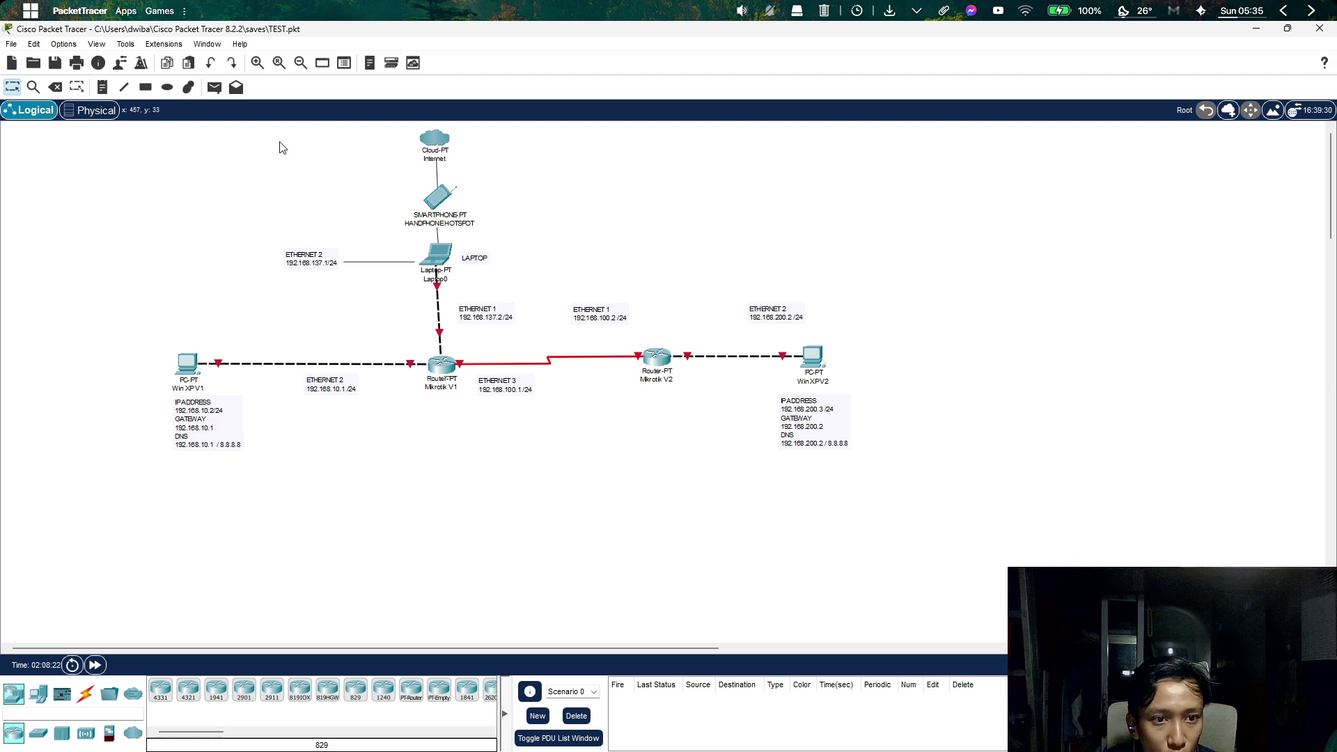
pyautogui.scroll(1, 248, 185)
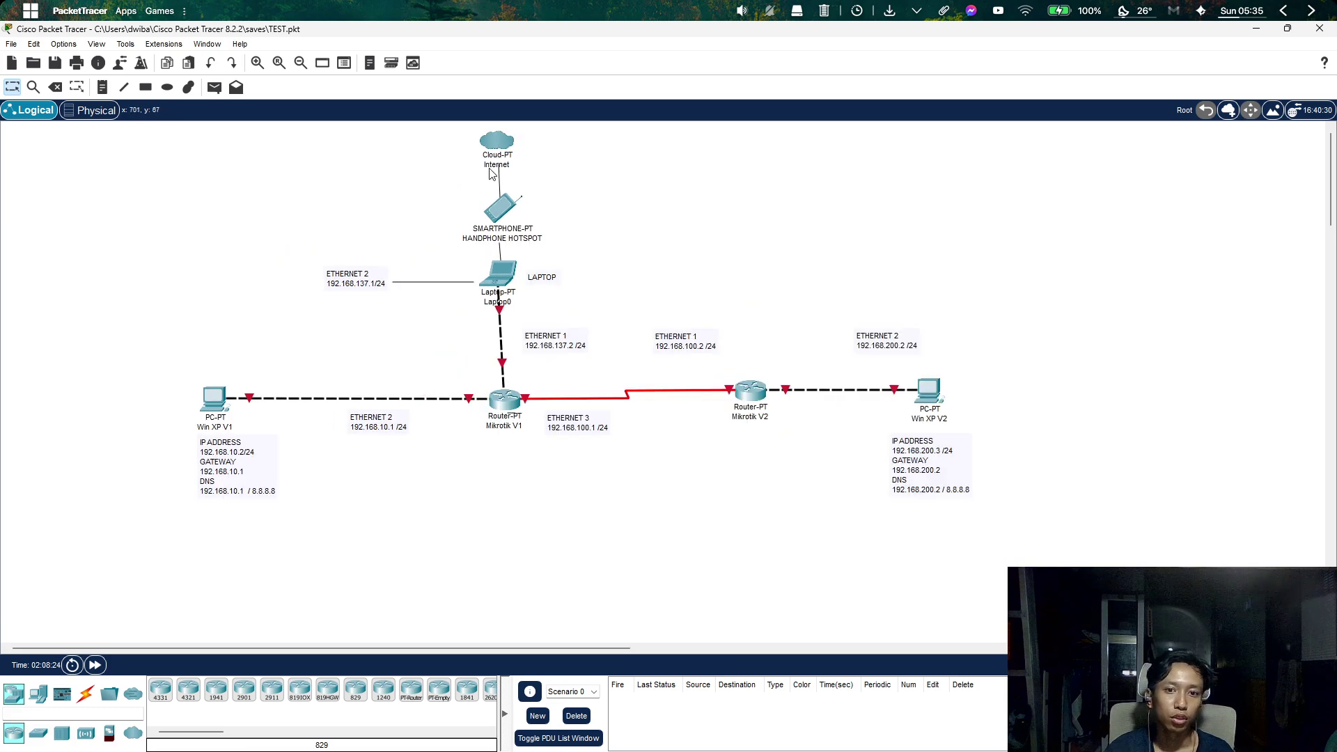
pyautogui.scroll(1, 493, 174)
pyautogui.scroll(-2, 624, 211)
pyautogui.scroll(1, 624, 212)
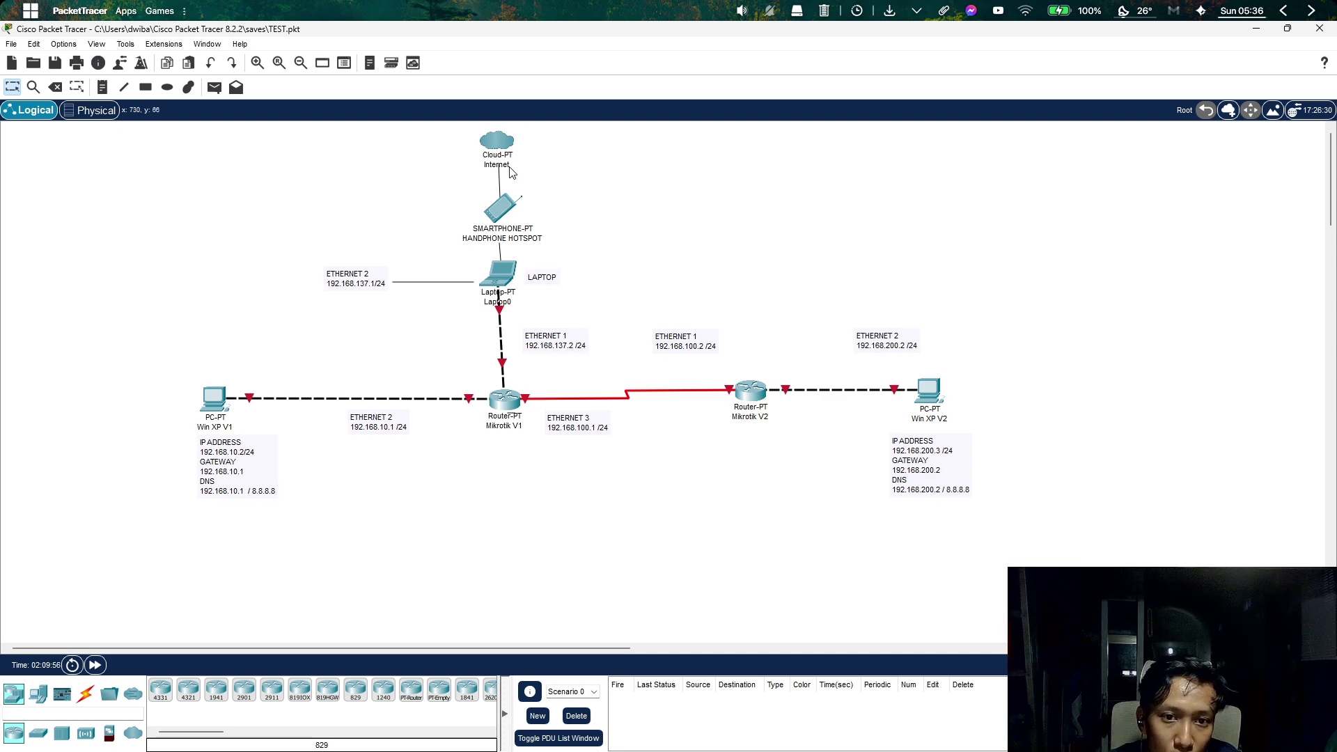
# Nudge the Internet cloud down-right, then highlight the smartphone hotspot and the laptop in turn.
pyautogui.moveTo(502, 147); pyautogui.dragTo(456, 182)
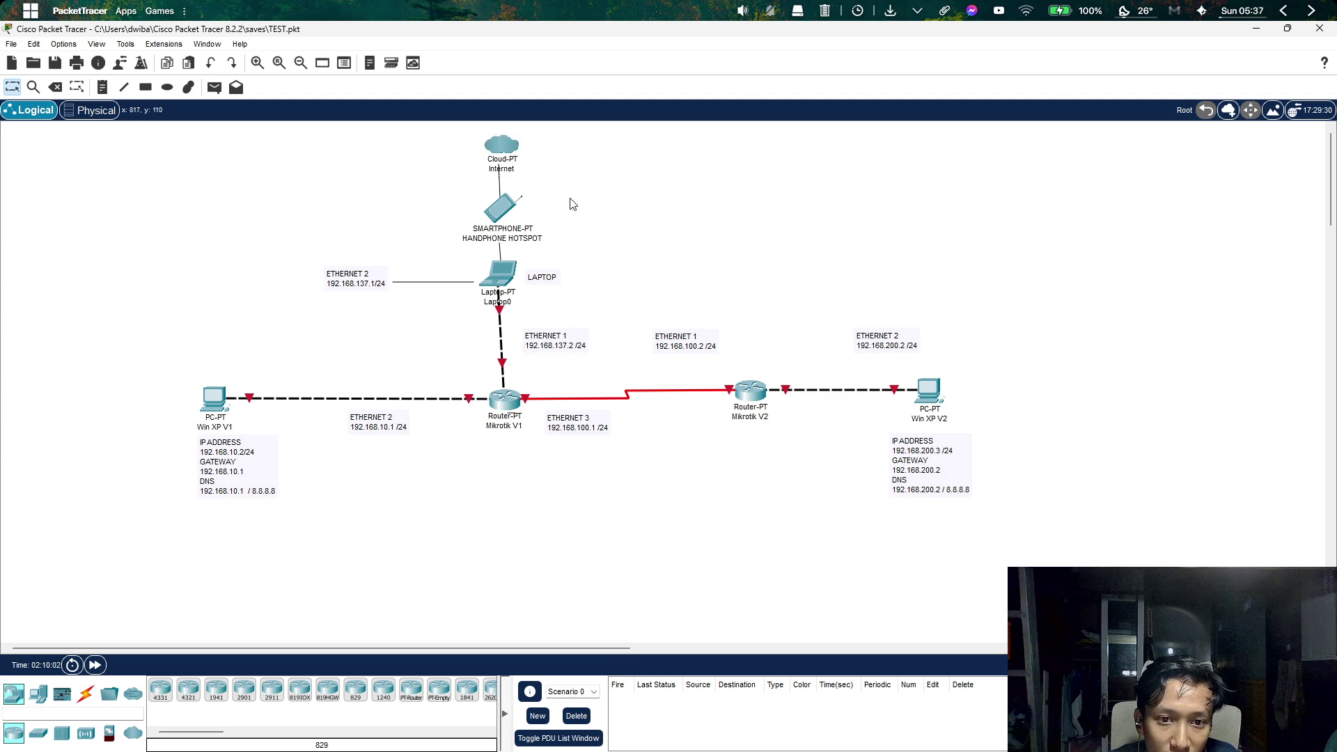
pyautogui.moveTo(569, 188); pyautogui.dragTo(426, 257)
pyautogui.click(578, 193)
pyautogui.moveTo(587, 187); pyautogui.dragTo(439, 249)
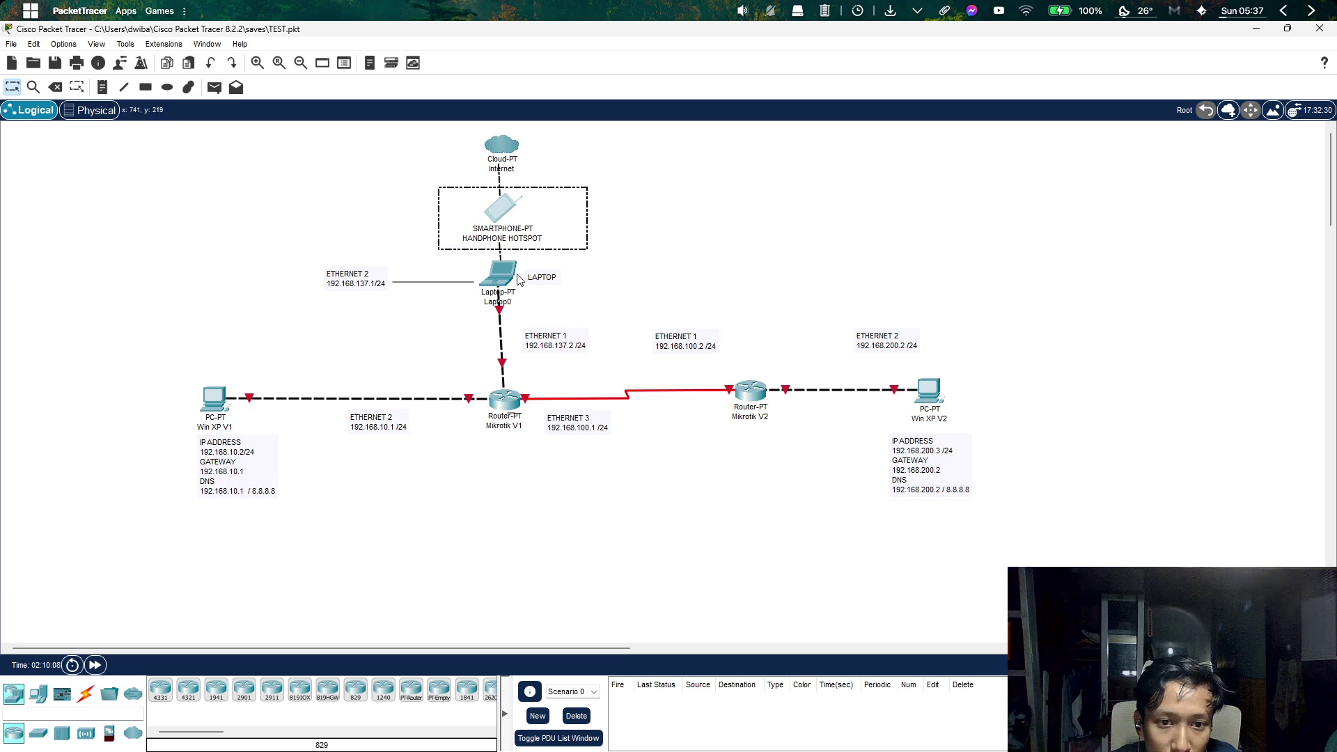
pyautogui.click(564, 268)
pyautogui.moveTo(569, 258); pyautogui.dragTo(438, 309)
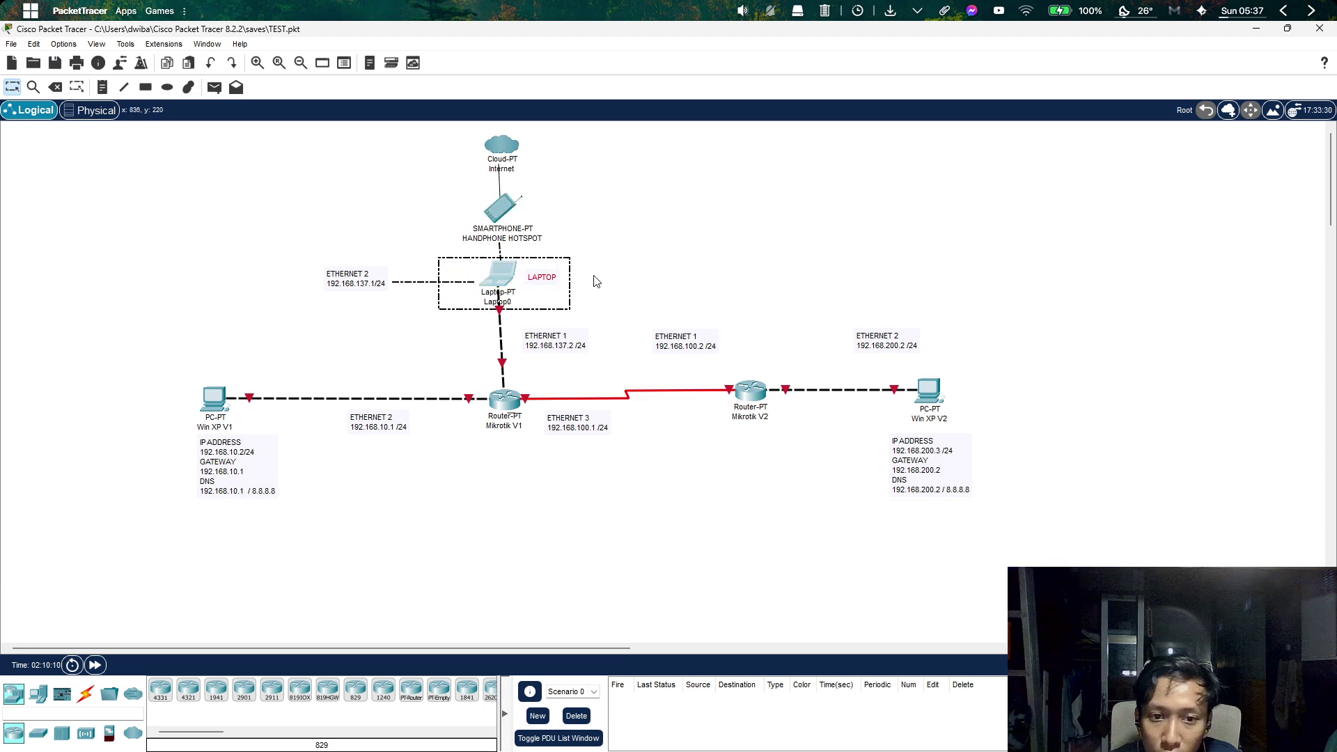
pyautogui.click(672, 267)
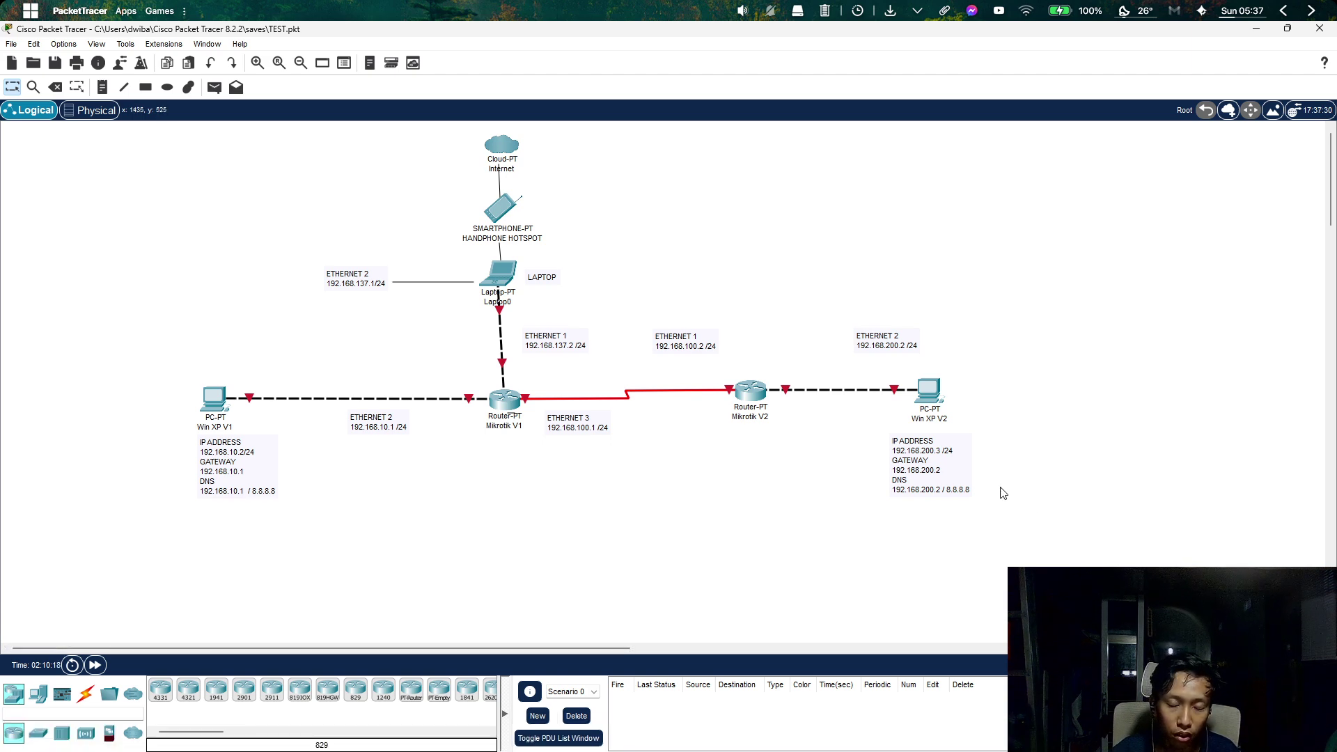
# Open Control Panel from the Run prompt, reposition it, and go to Network Connections.
pyautogui.press('super+r')
pyautogui.write('cmd')
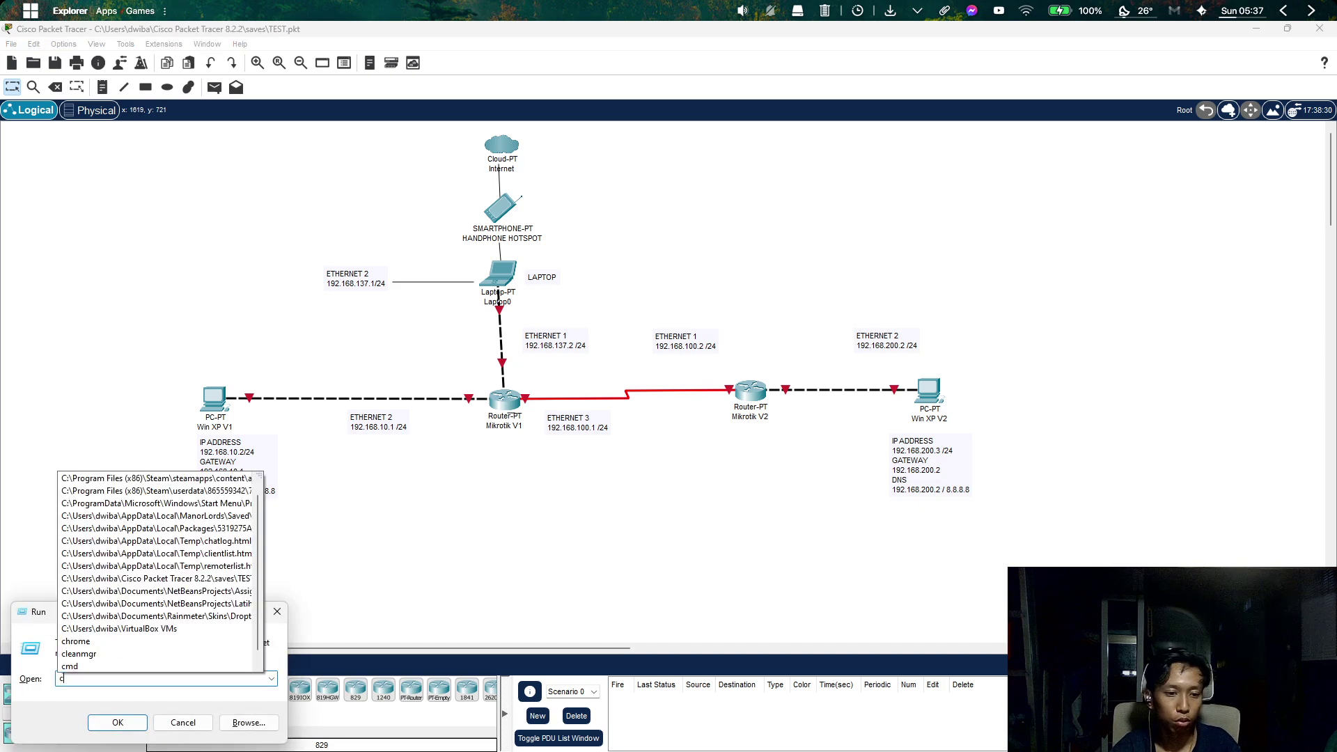
pyautogui.press('Return')
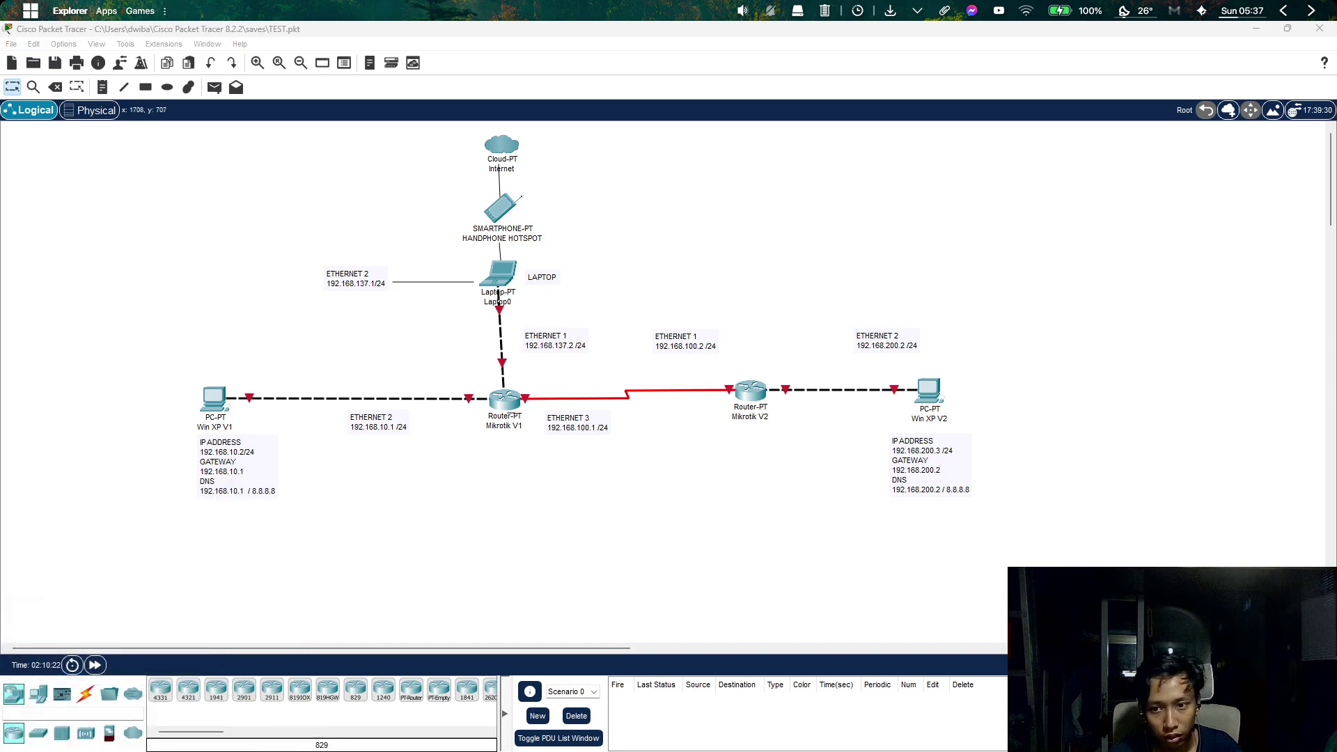
pyautogui.moveTo(1139, 294); pyautogui.dragTo(820, 213)
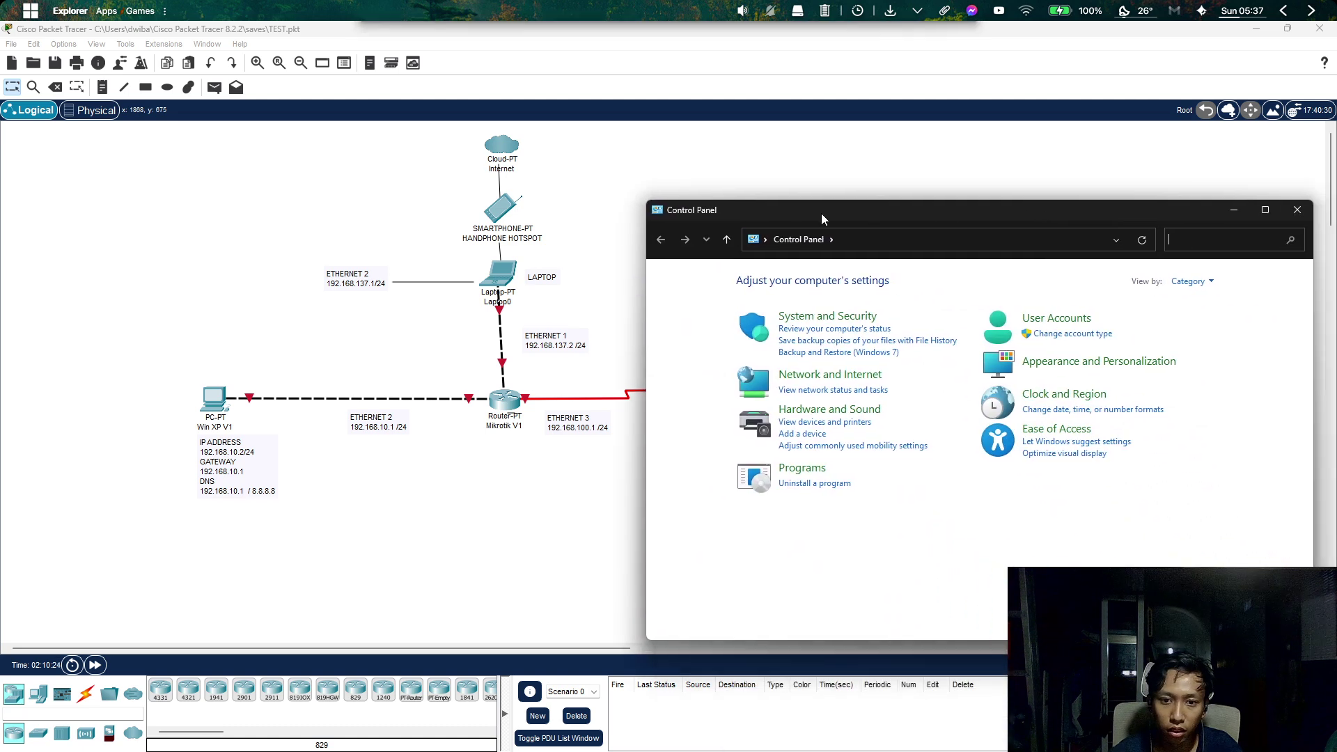
pyautogui.moveTo(644, 201); pyautogui.dragTo(854, 188)
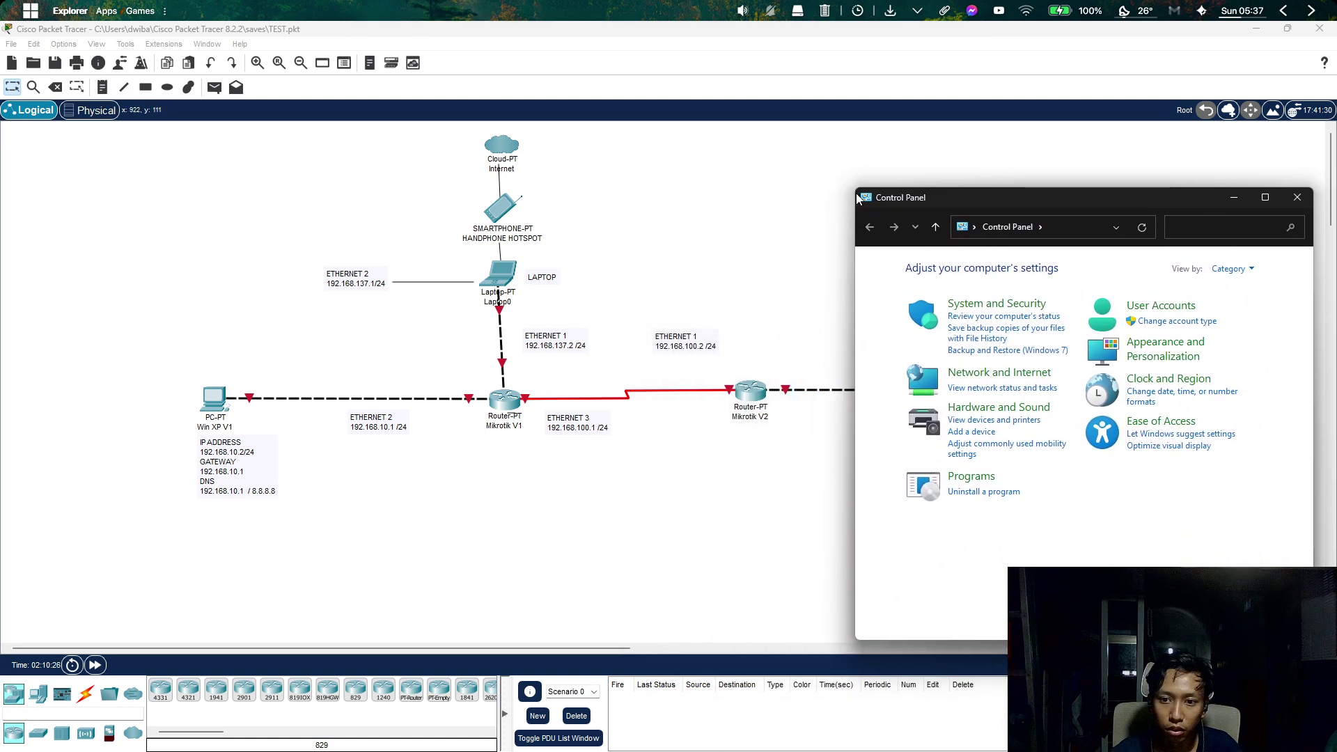
pyautogui.click(1027, 394)
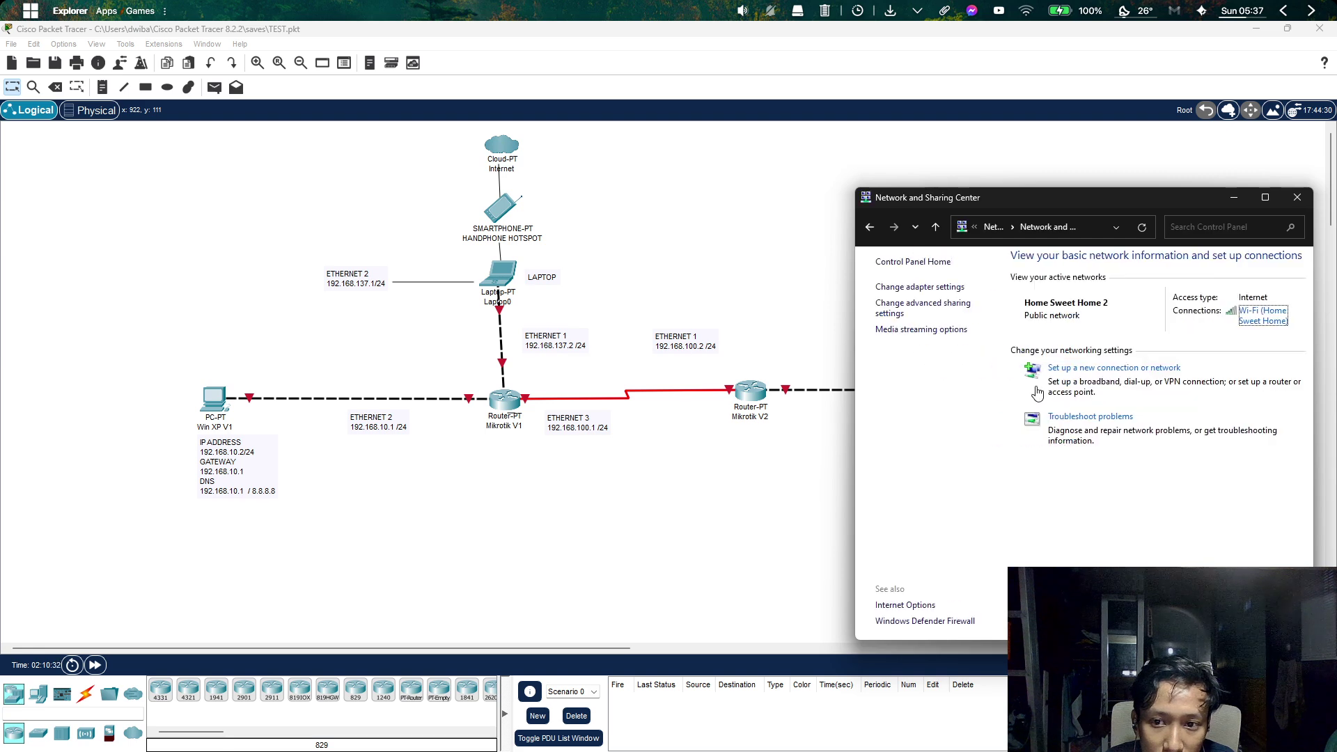
pyautogui.click(923, 292)
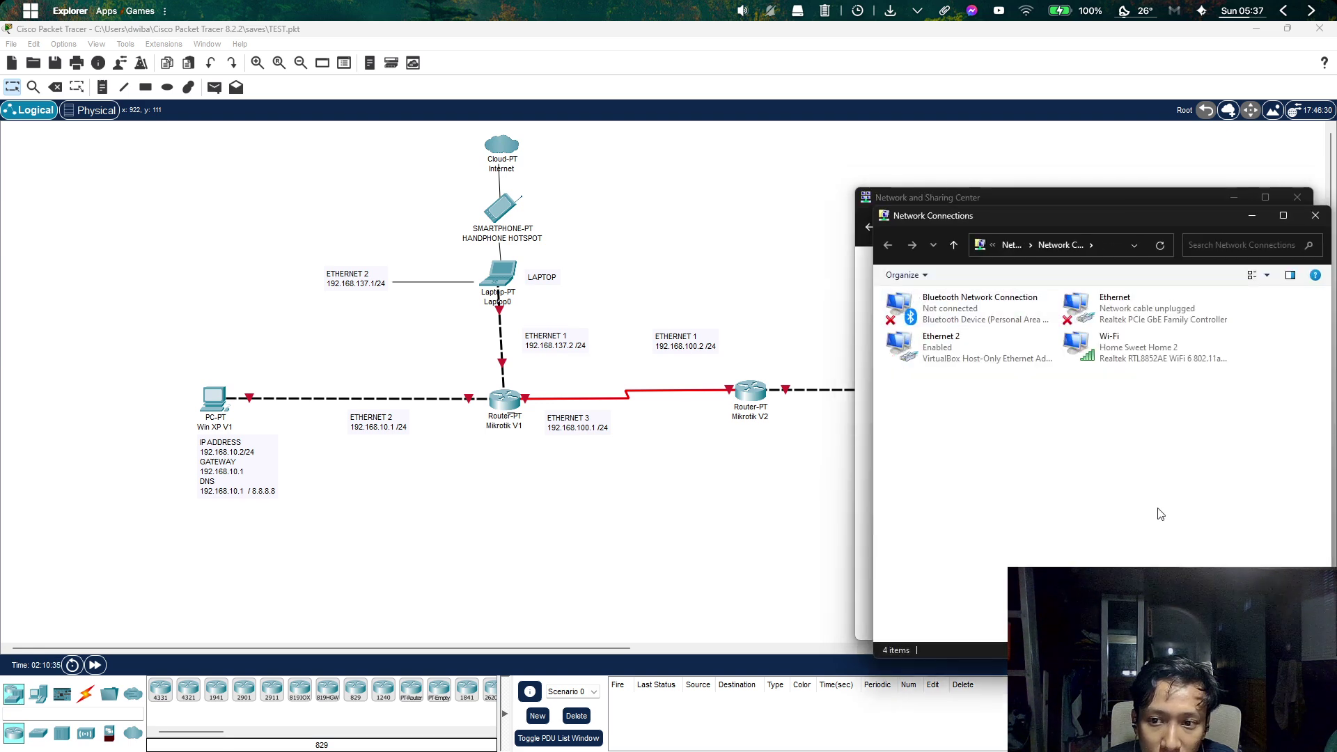
# Inspect the network adapters, looking at the unplugged Ethernet and the Ethernet 2 adapter.
pyautogui.moveTo(1189, 435); pyautogui.dragTo(929, 300)
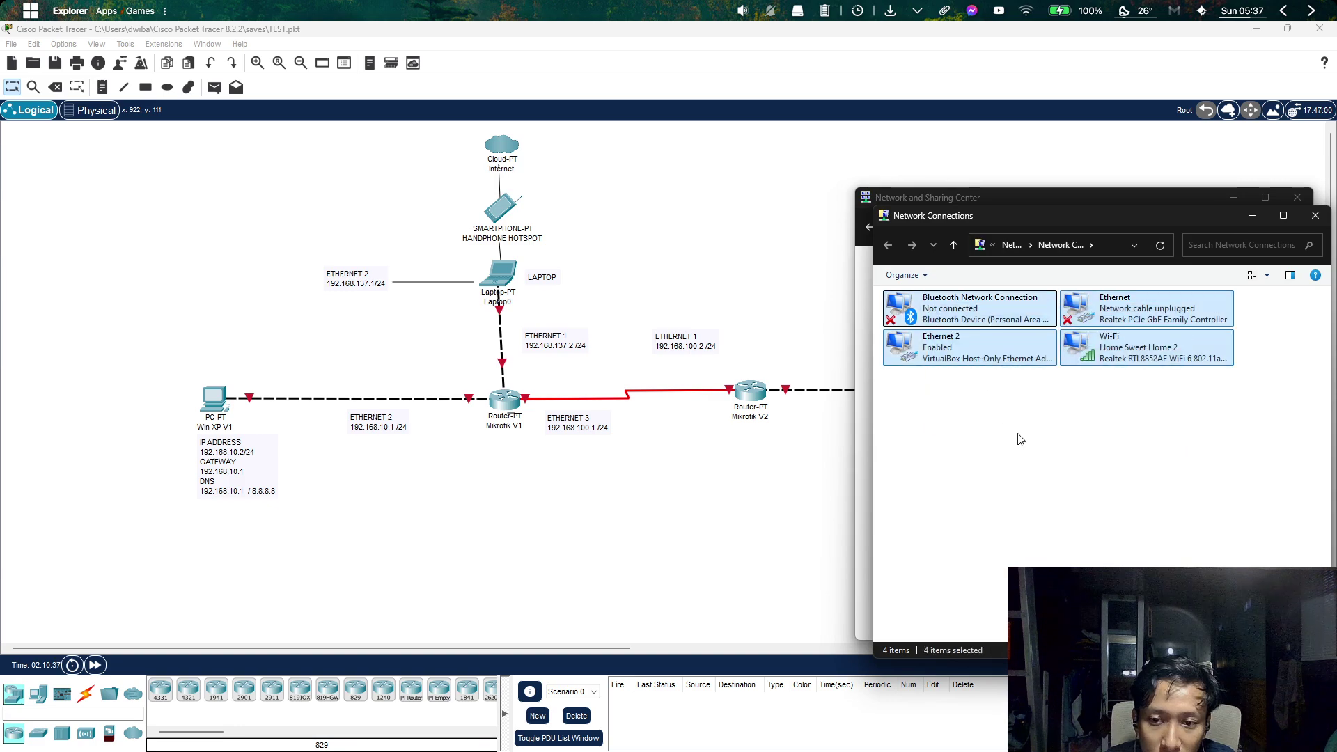
pyautogui.click(1122, 432)
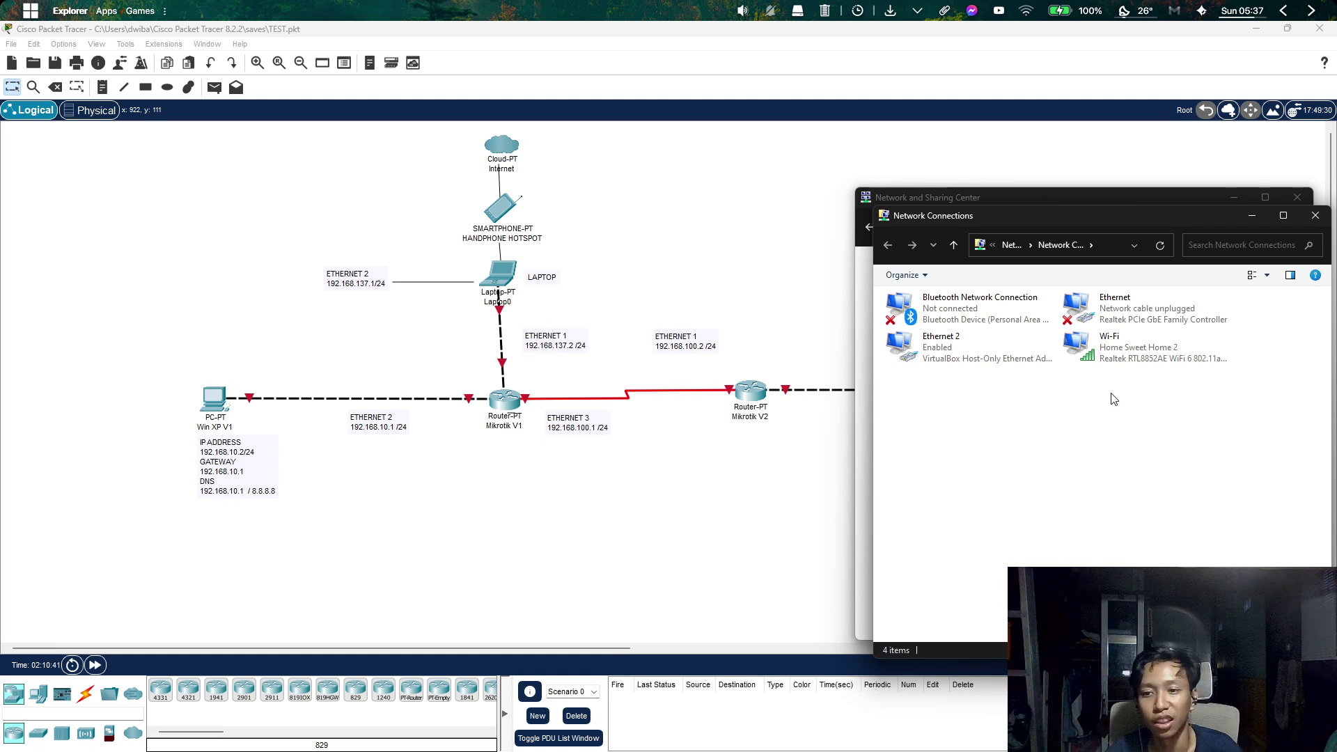
pyautogui.click(1129, 316)
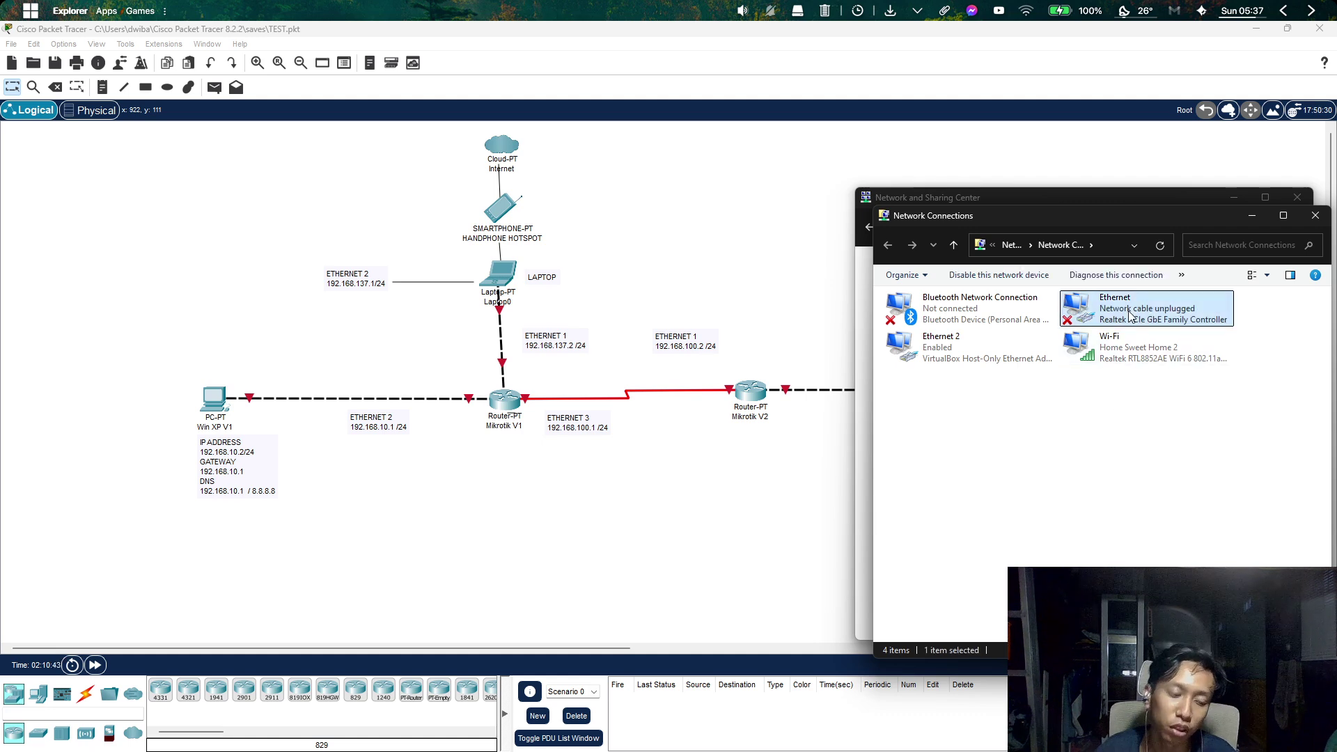
pyautogui.click(1056, 406)
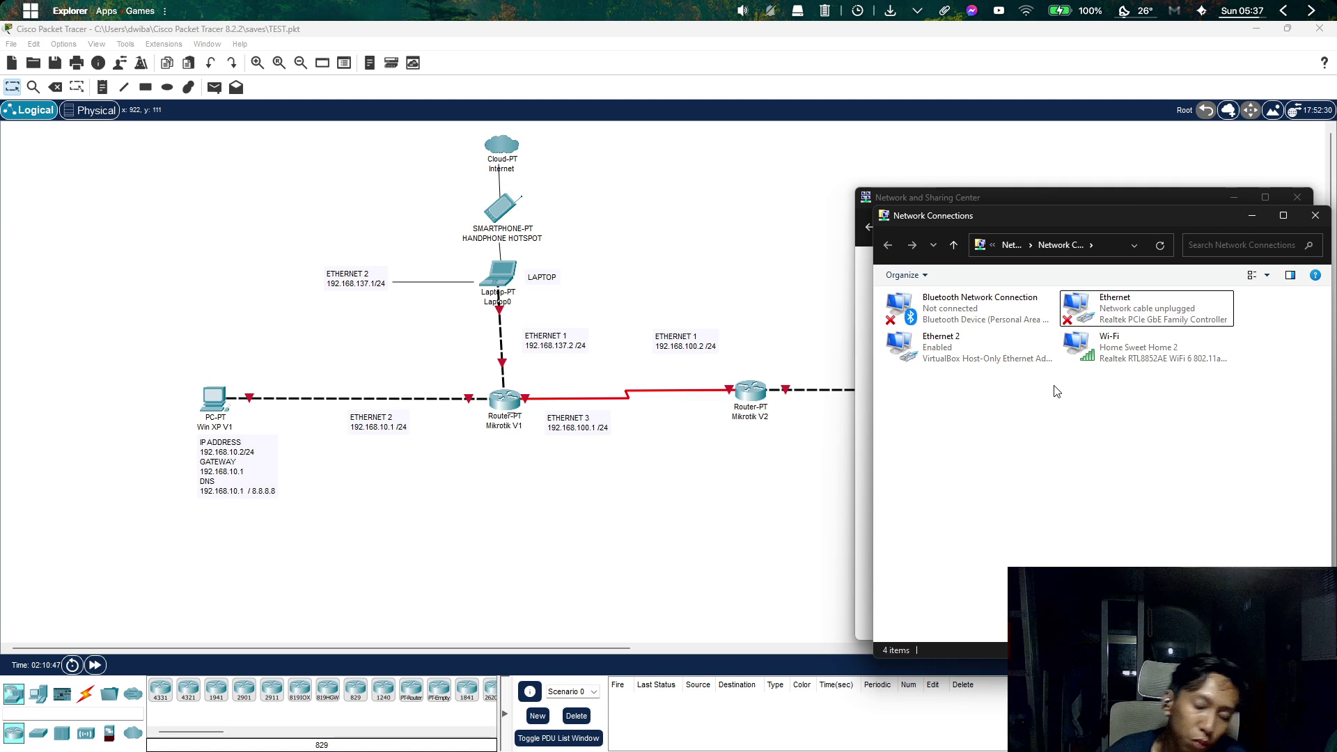
pyautogui.click(1020, 355)
pyautogui.click(1068, 395)
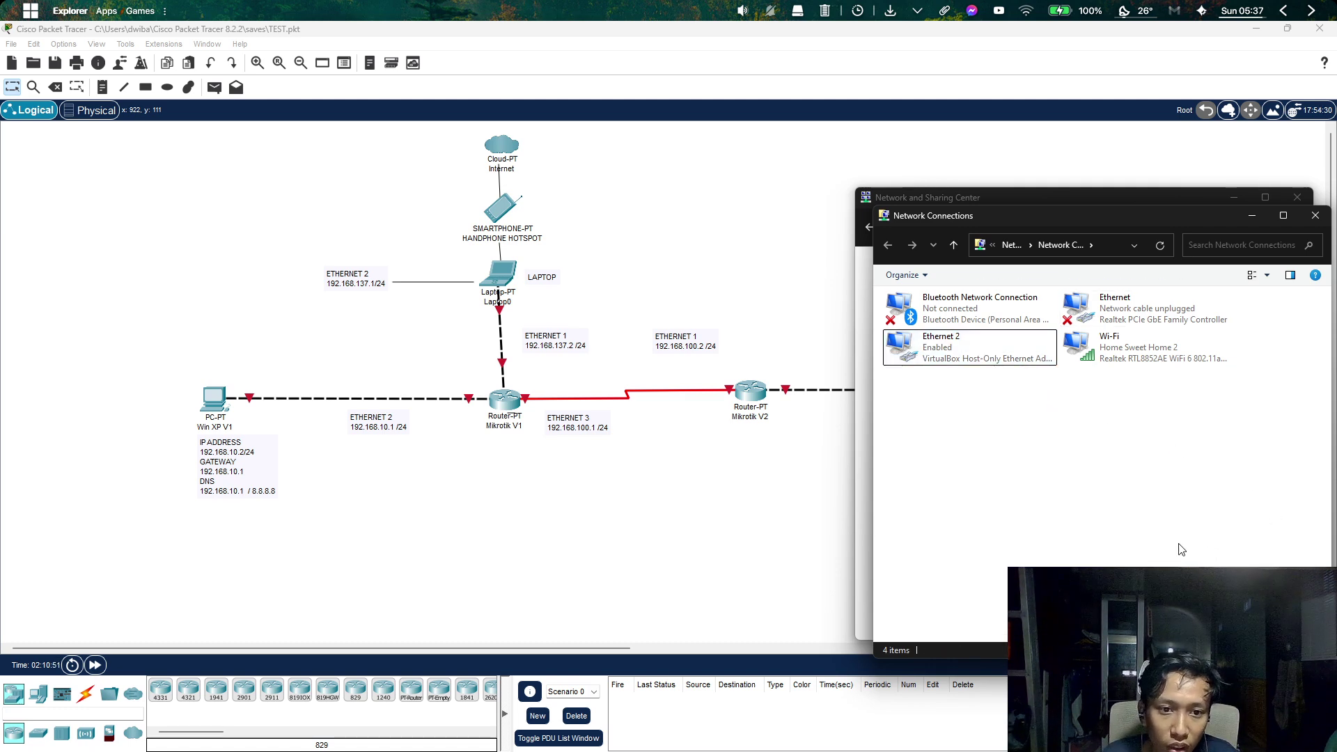
# Confirm Wi-Fi is connected to Home Sweet Home 2, then bring up the Wi-Fi adapter's context menu.
pyautogui.click(1228, 736)
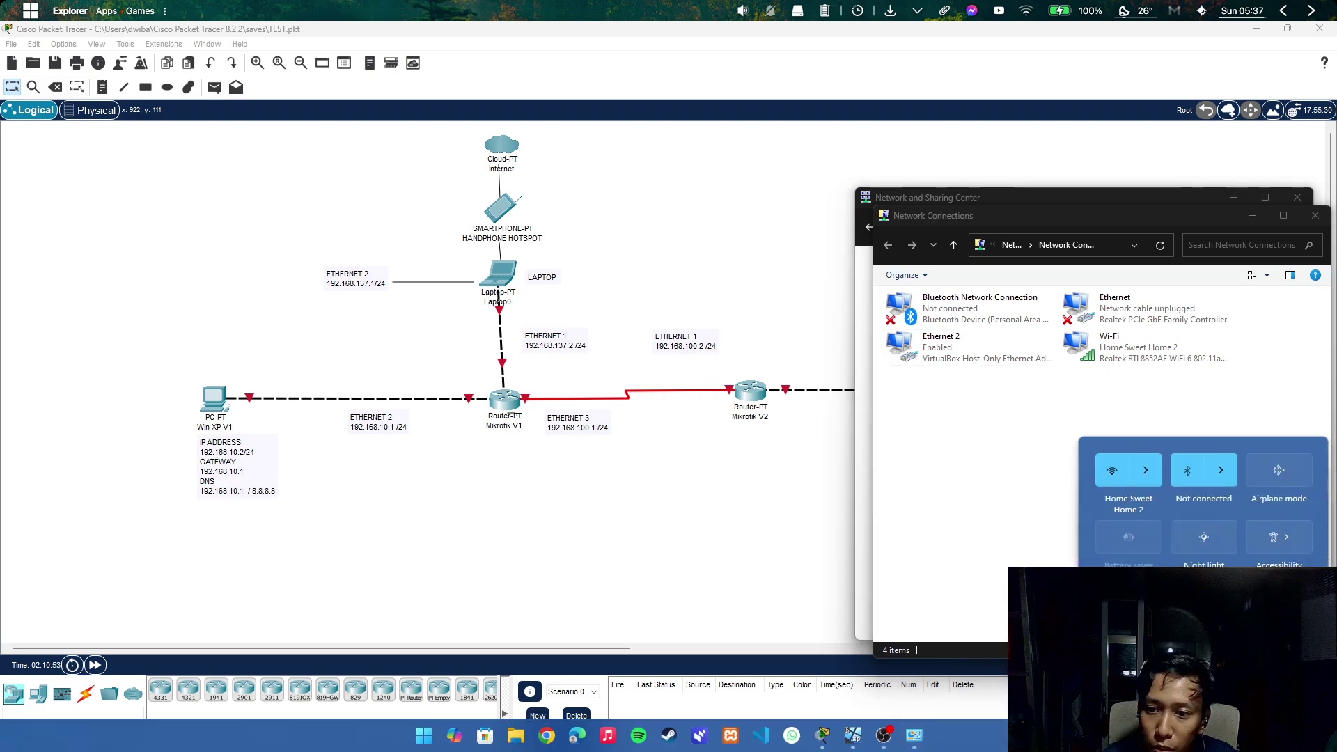
pyautogui.click(1155, 483)
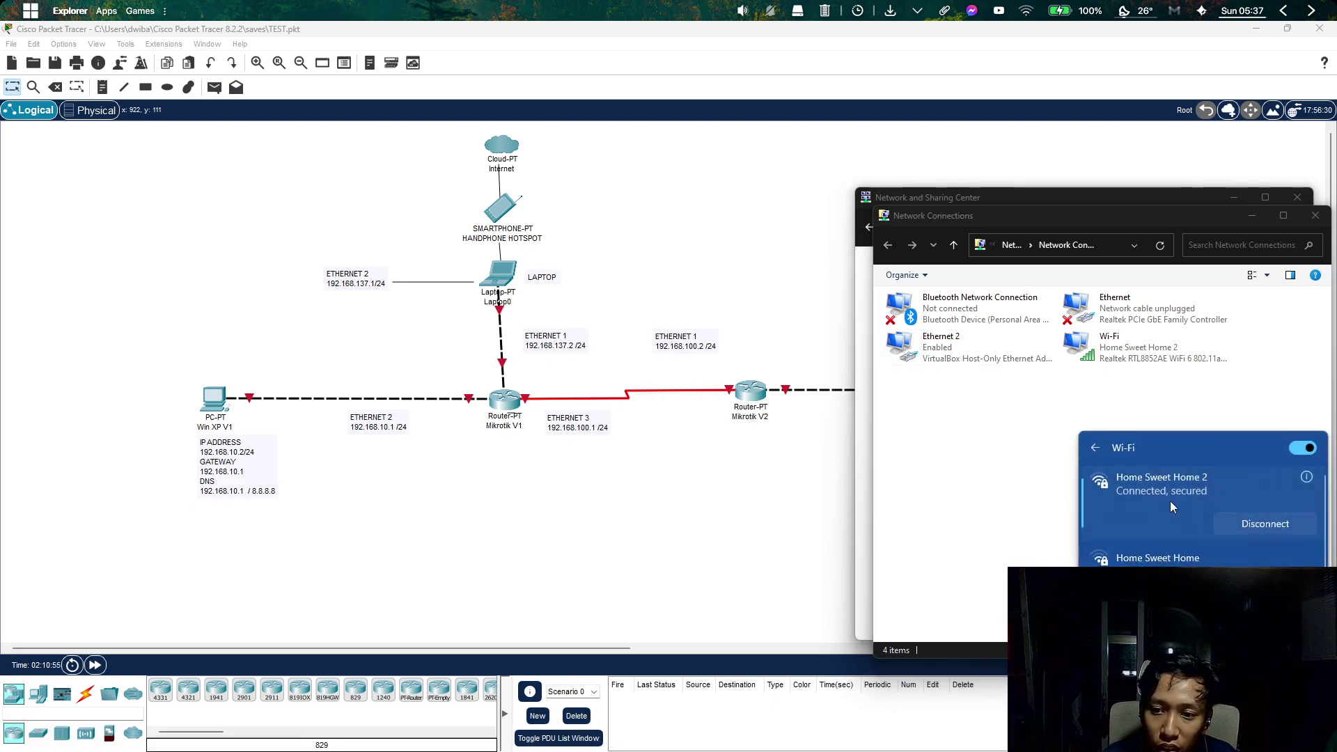
pyautogui.click(1181, 401)
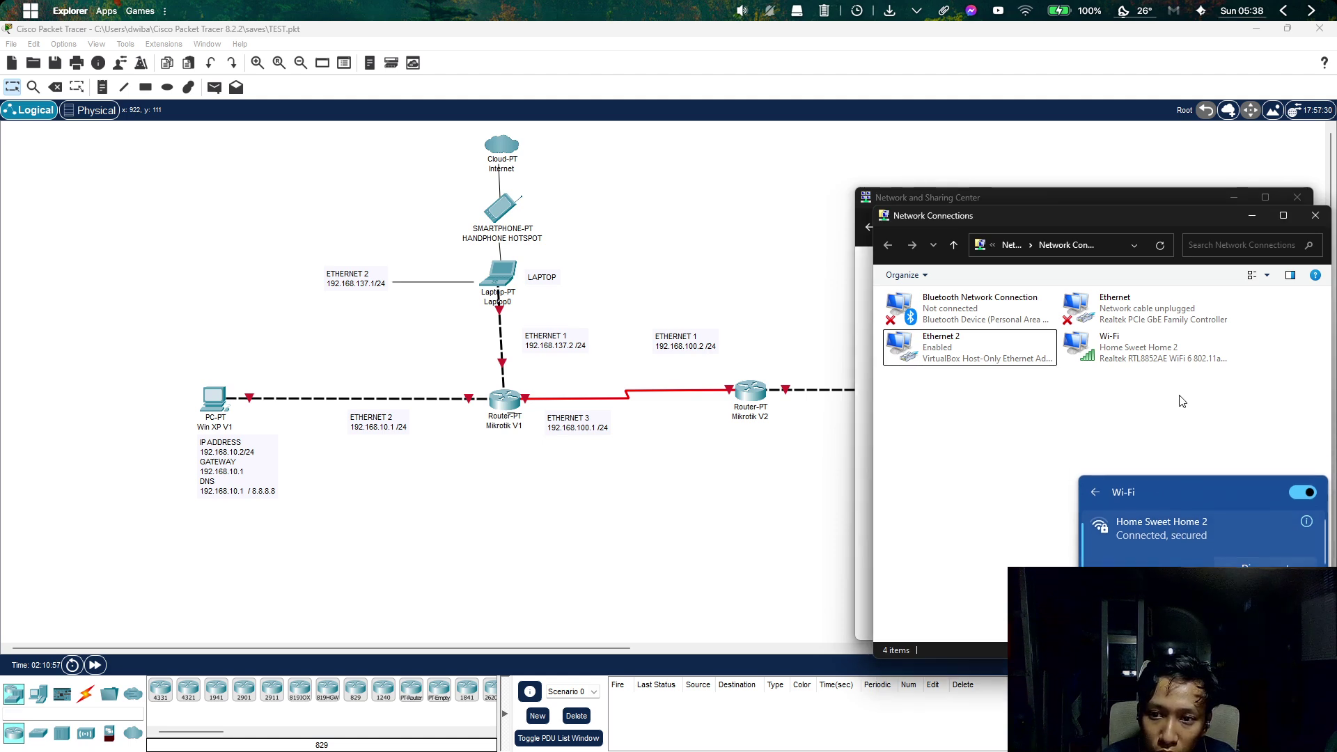
pyautogui.click(1132, 346)
pyautogui.rightClick(1132, 347)
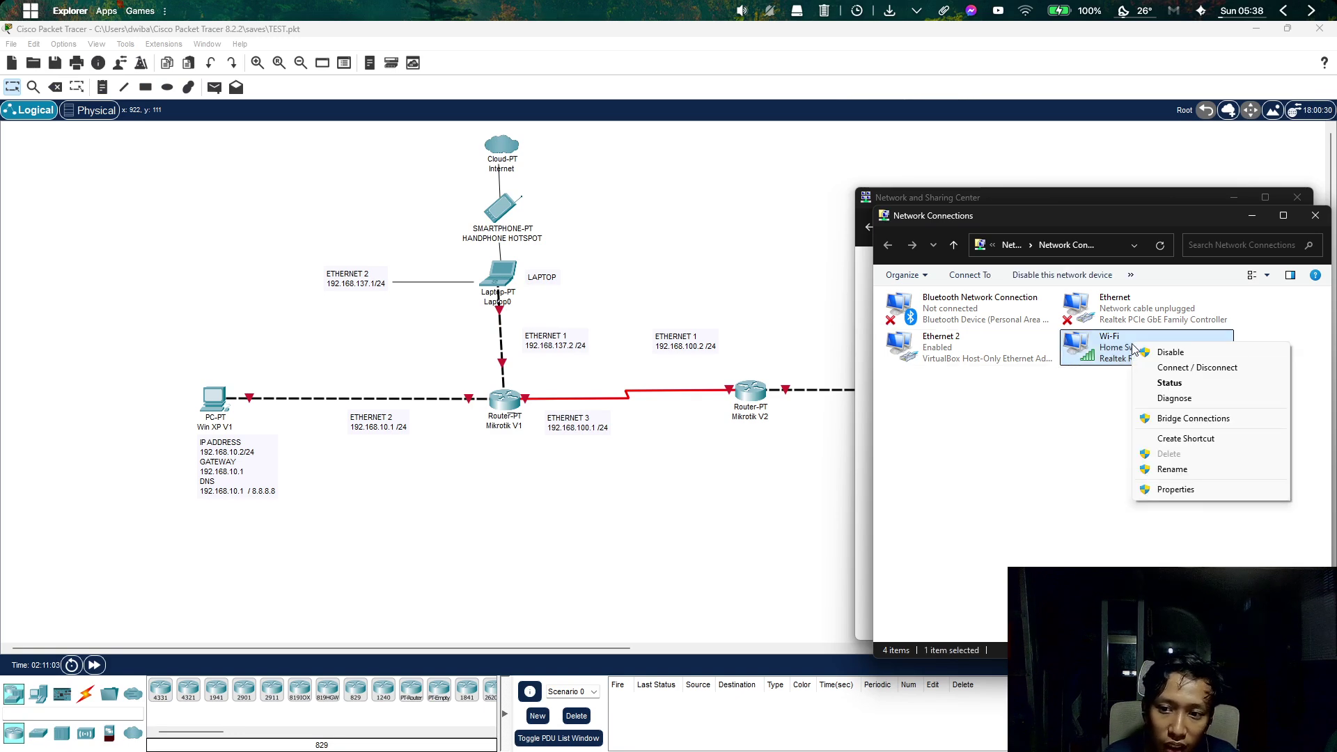
# Enable Internet Connection Sharing on the Wi-Fi adapter with Ethernet 2 as the home network.
pyautogui.click(1197, 491)
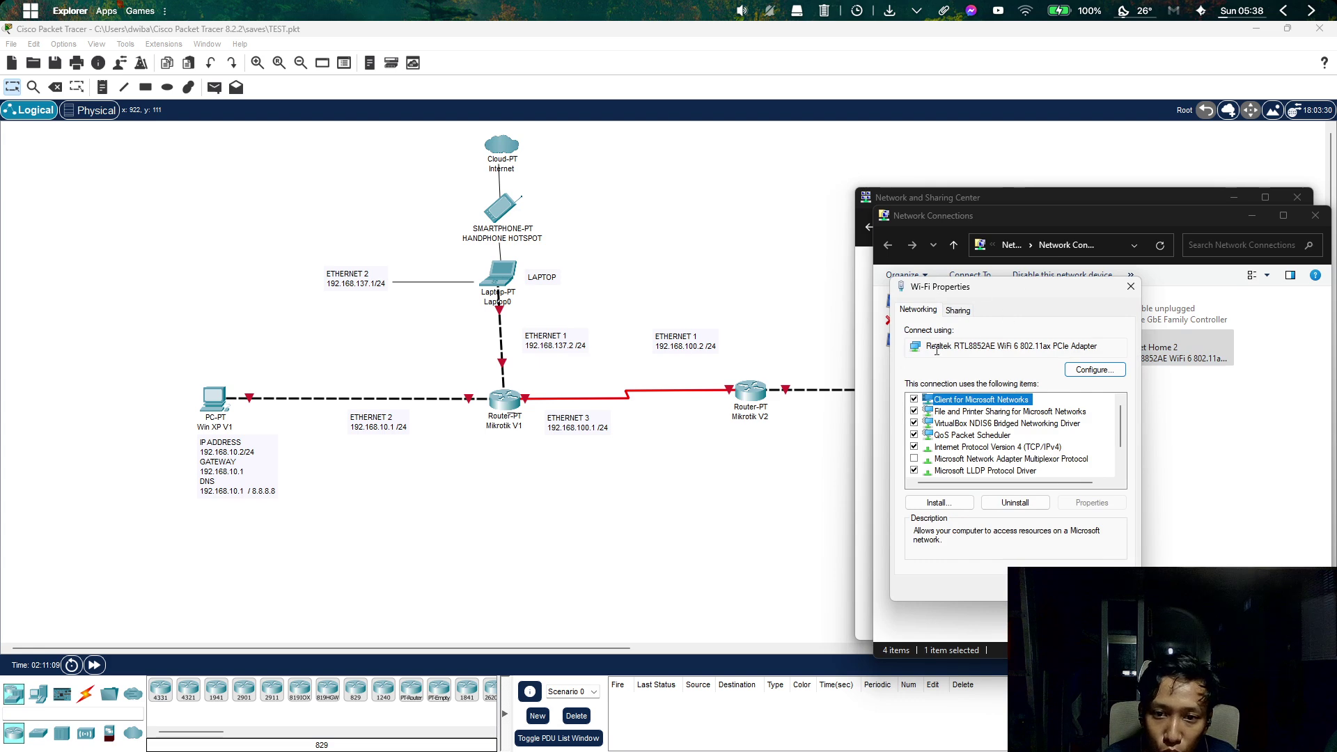
pyautogui.click(958, 311)
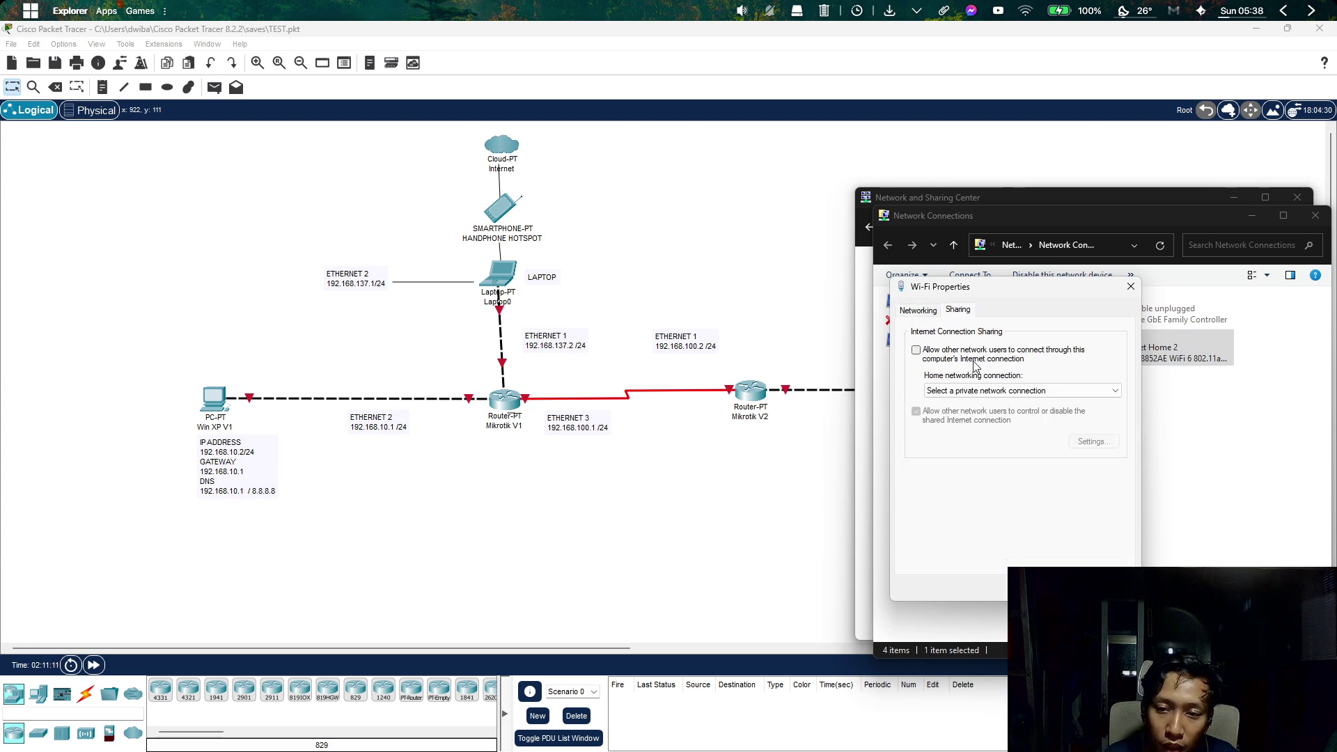
pyautogui.click(921, 355)
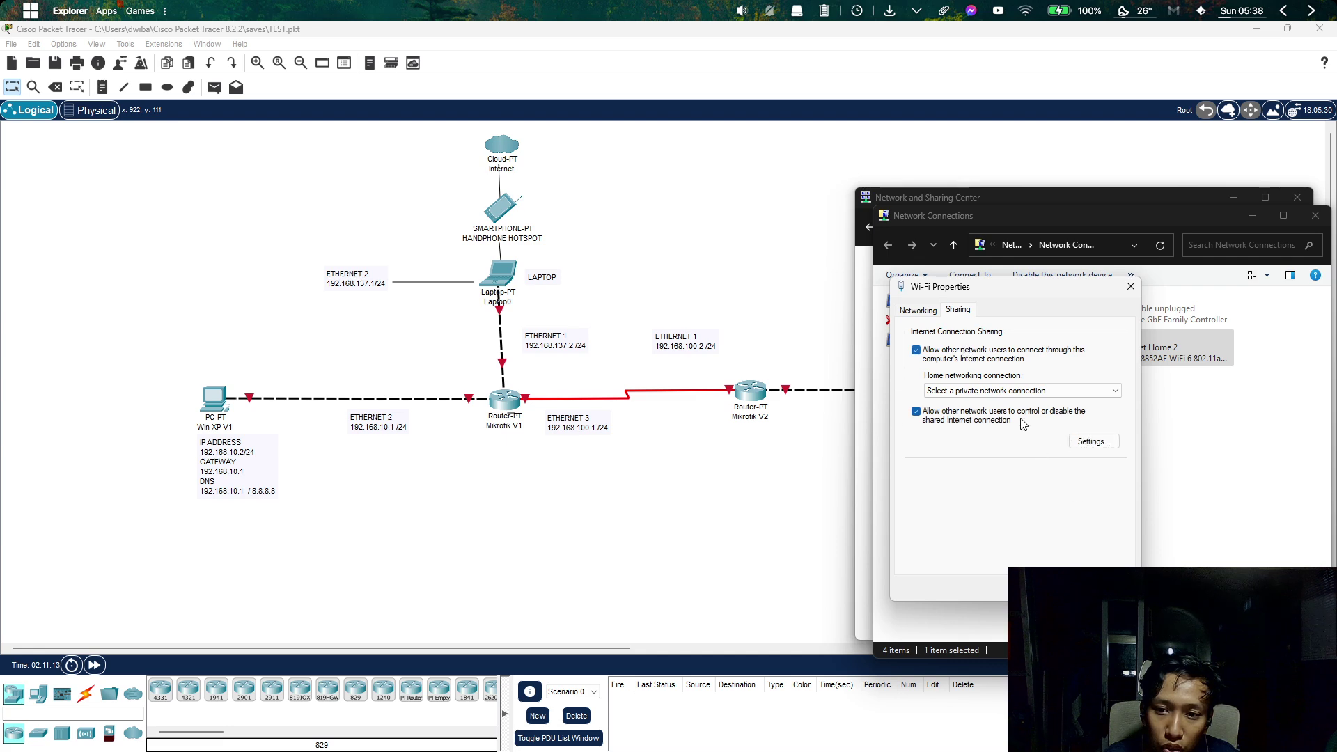
pyautogui.click(1026, 391)
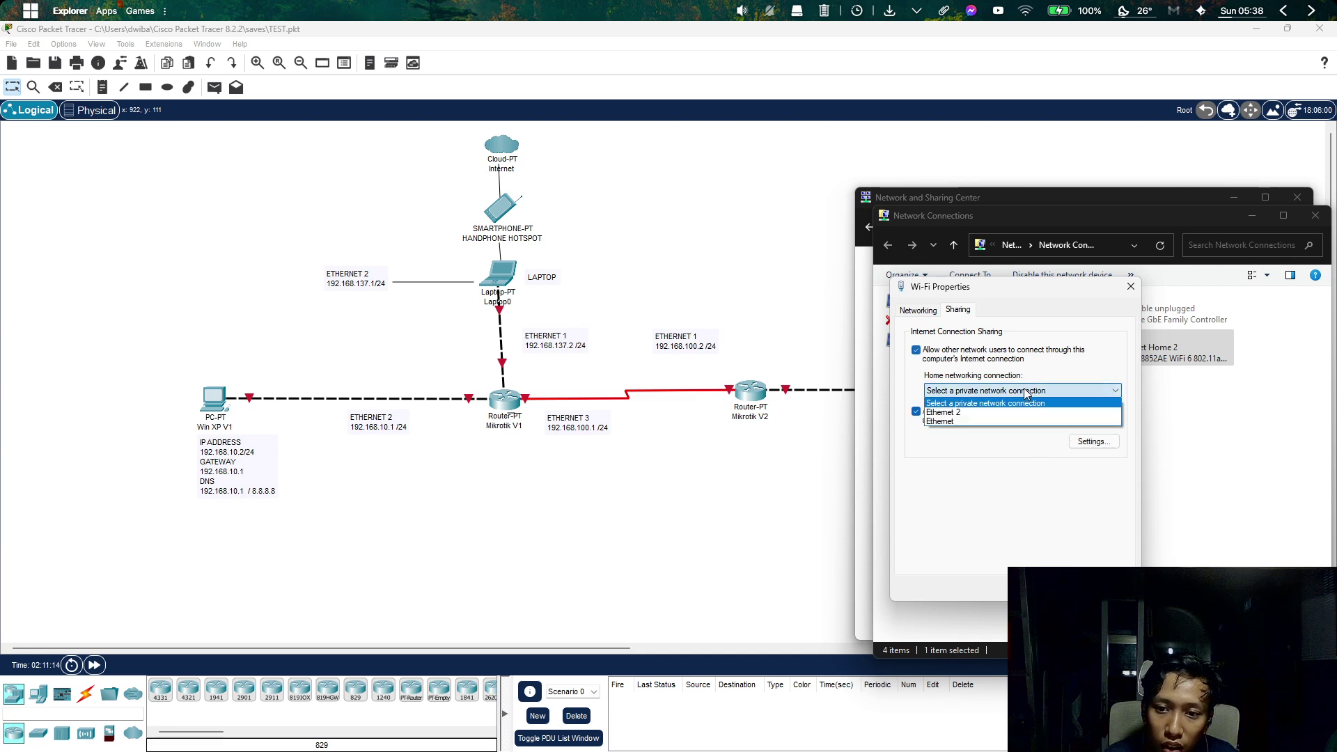
pyautogui.click(988, 412)
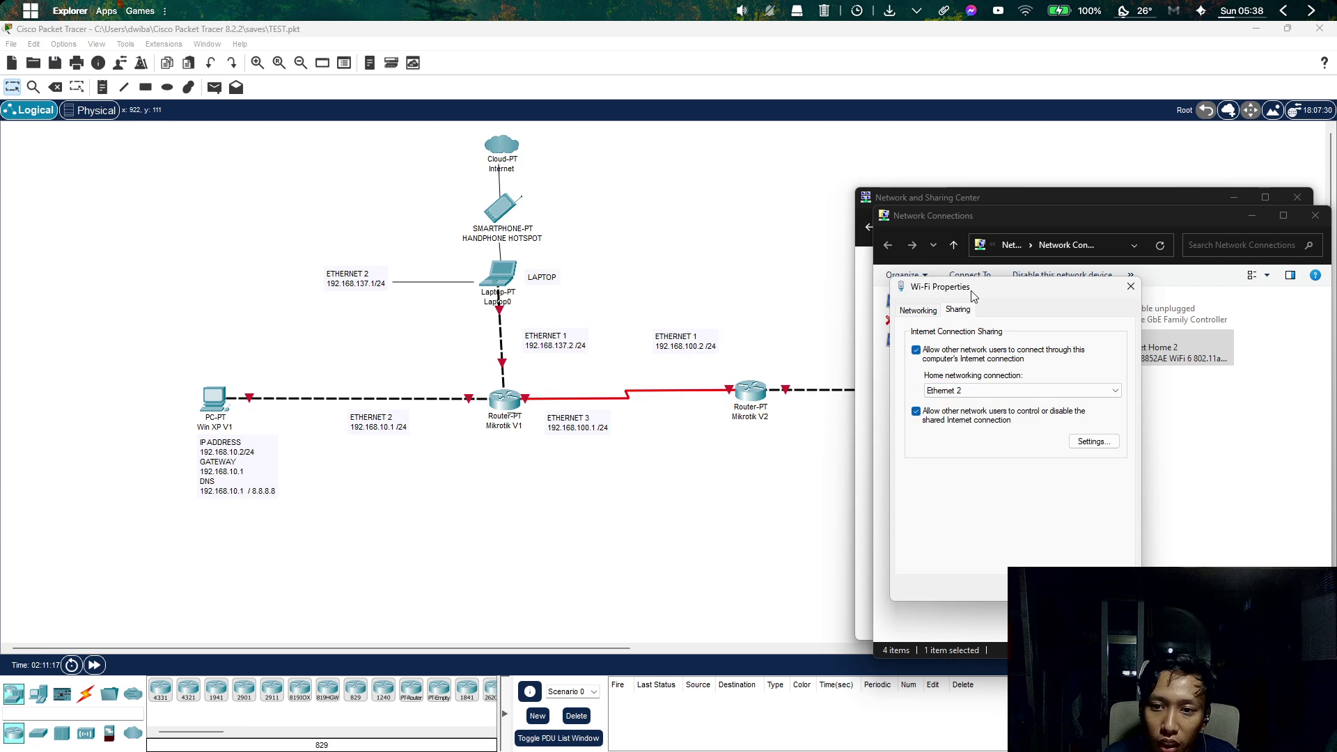
pyautogui.moveTo(973, 296); pyautogui.dragTo(653, 316)
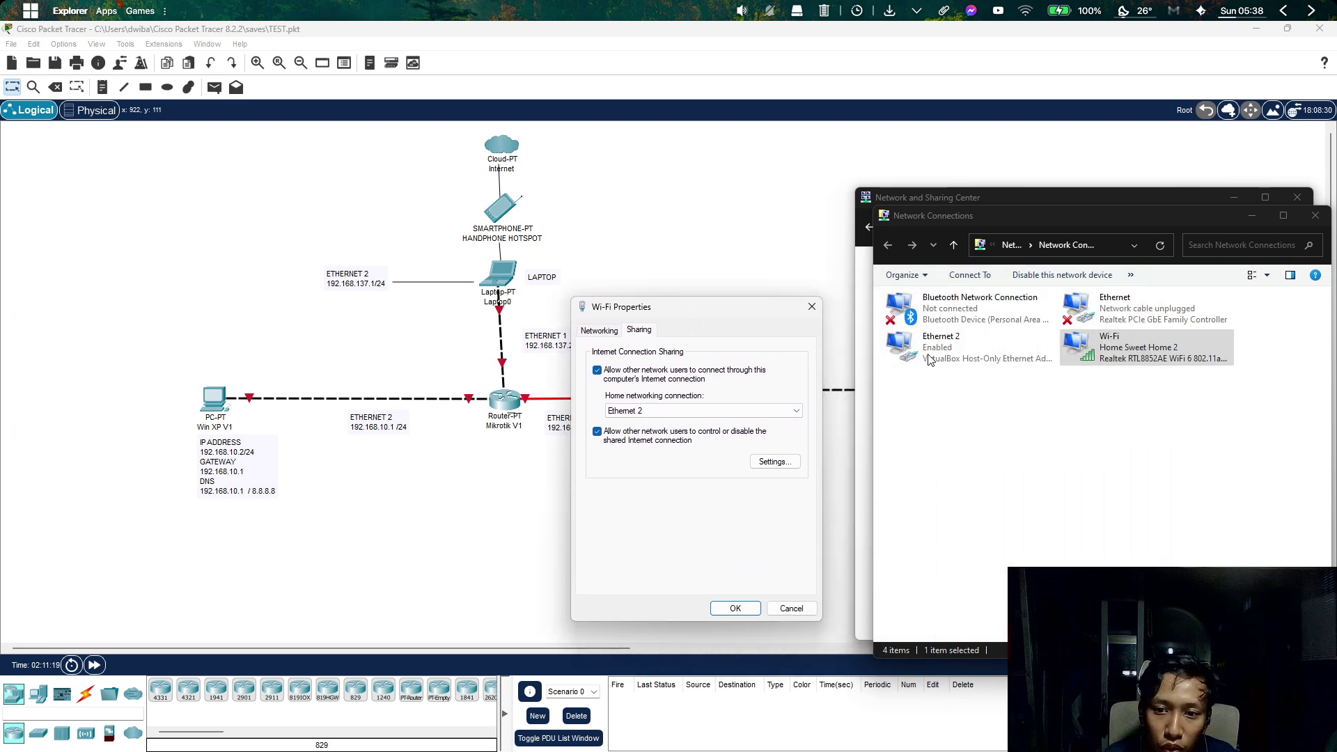
pyautogui.click(738, 610)
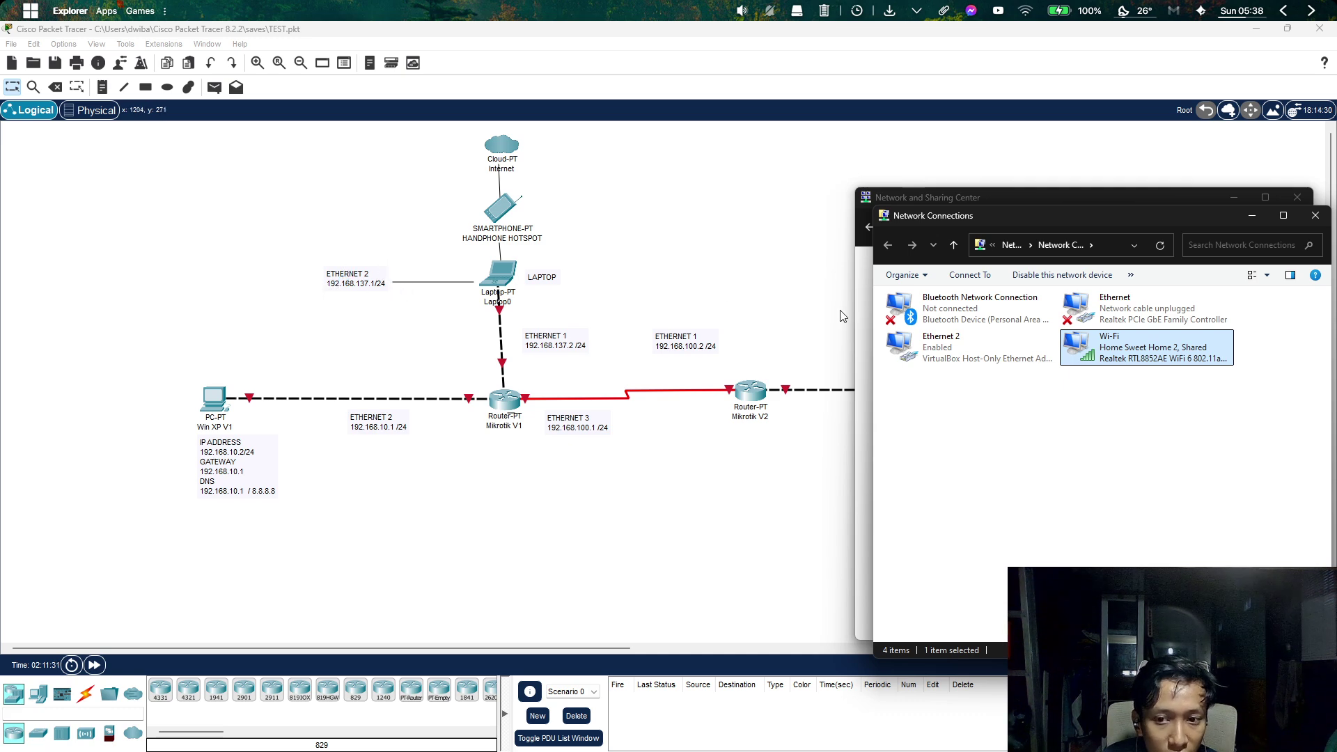
# Check Ethernet 2's connection details, confirming IPv4 address 192.168.137.1 and its subnet mask.
pyautogui.doubleClick(953, 346)
pyautogui.click(605, 360)
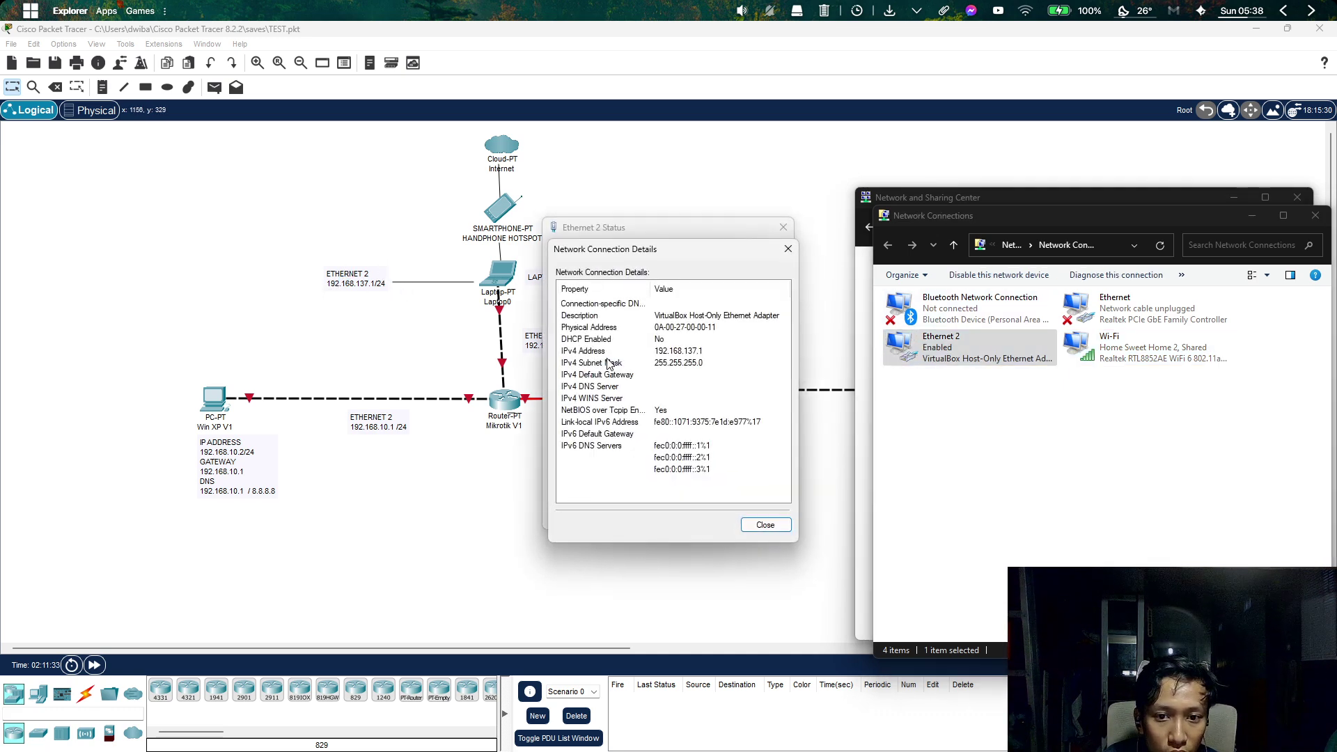
pyautogui.click(702, 364)
pyautogui.click(672, 352)
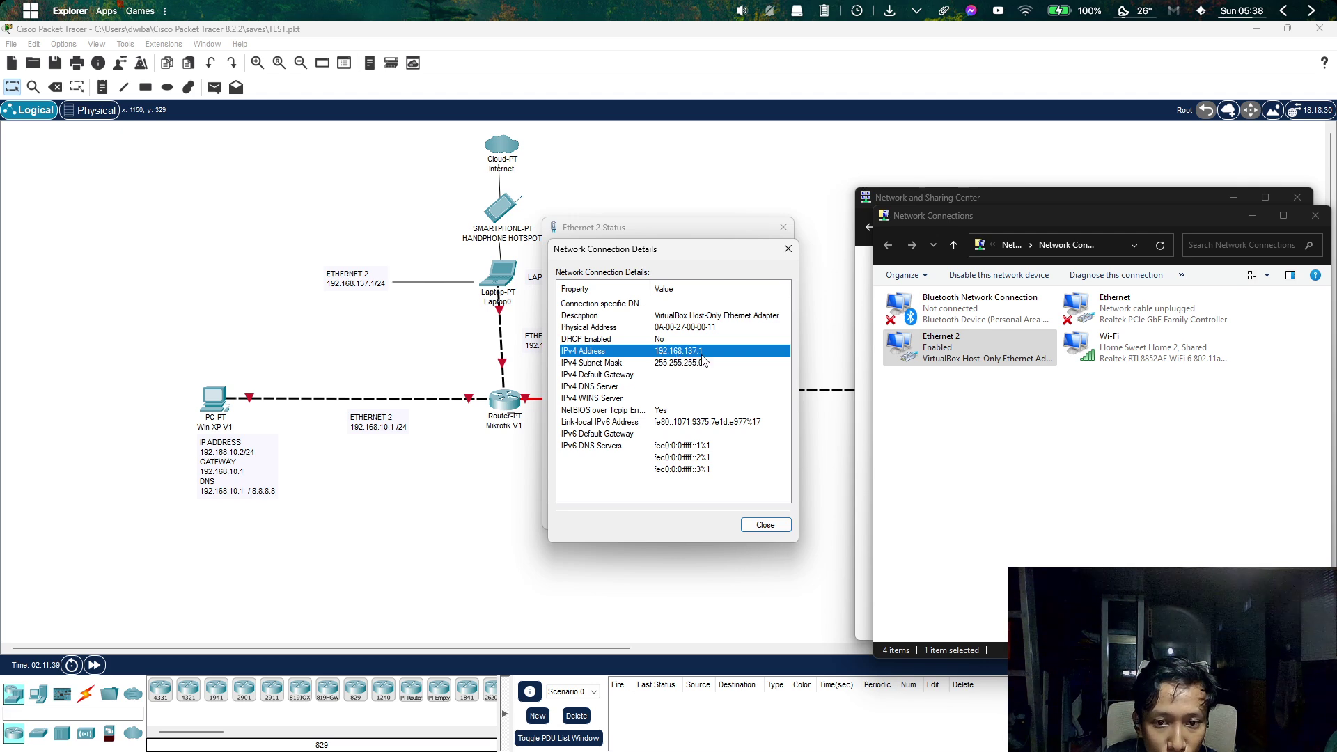
# Close the Details, Status, Network Connections and Sharing Center windows, and move the topology aside.
pyautogui.click(784, 251)
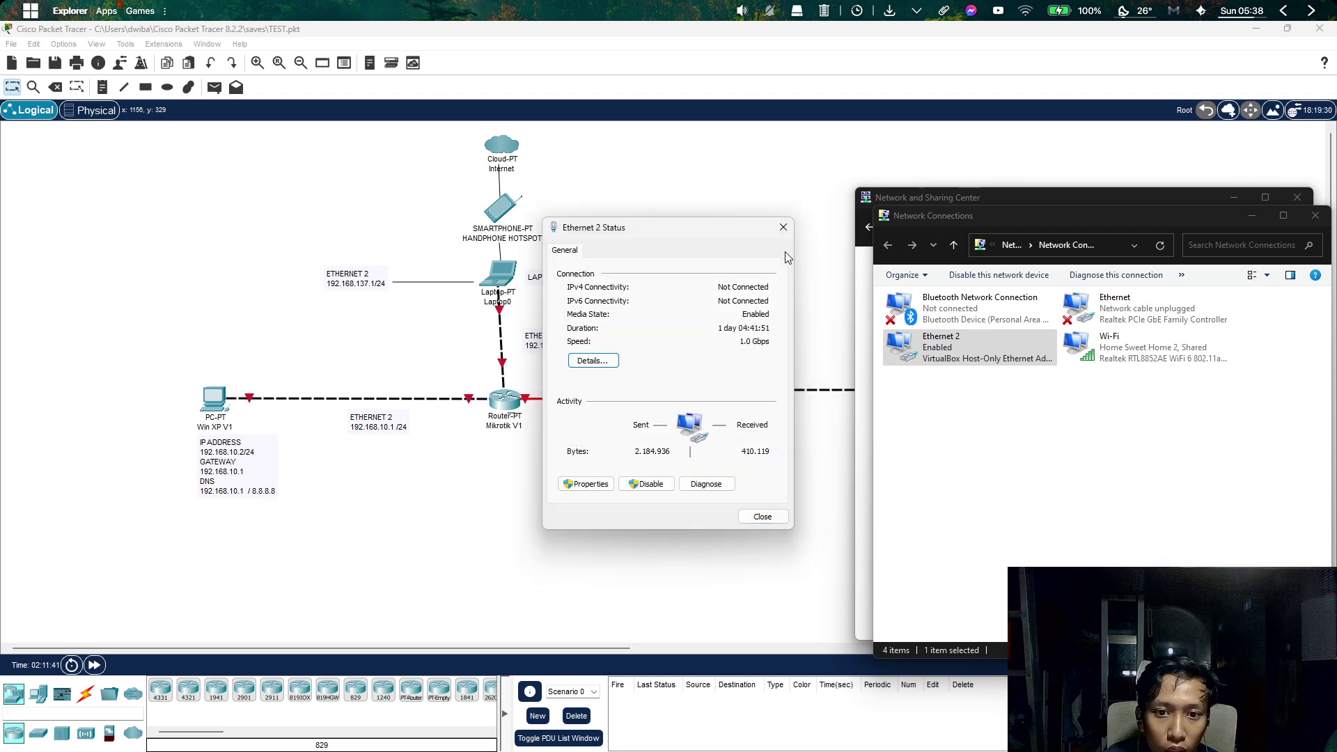
pyautogui.click(783, 229)
pyautogui.click(1314, 217)
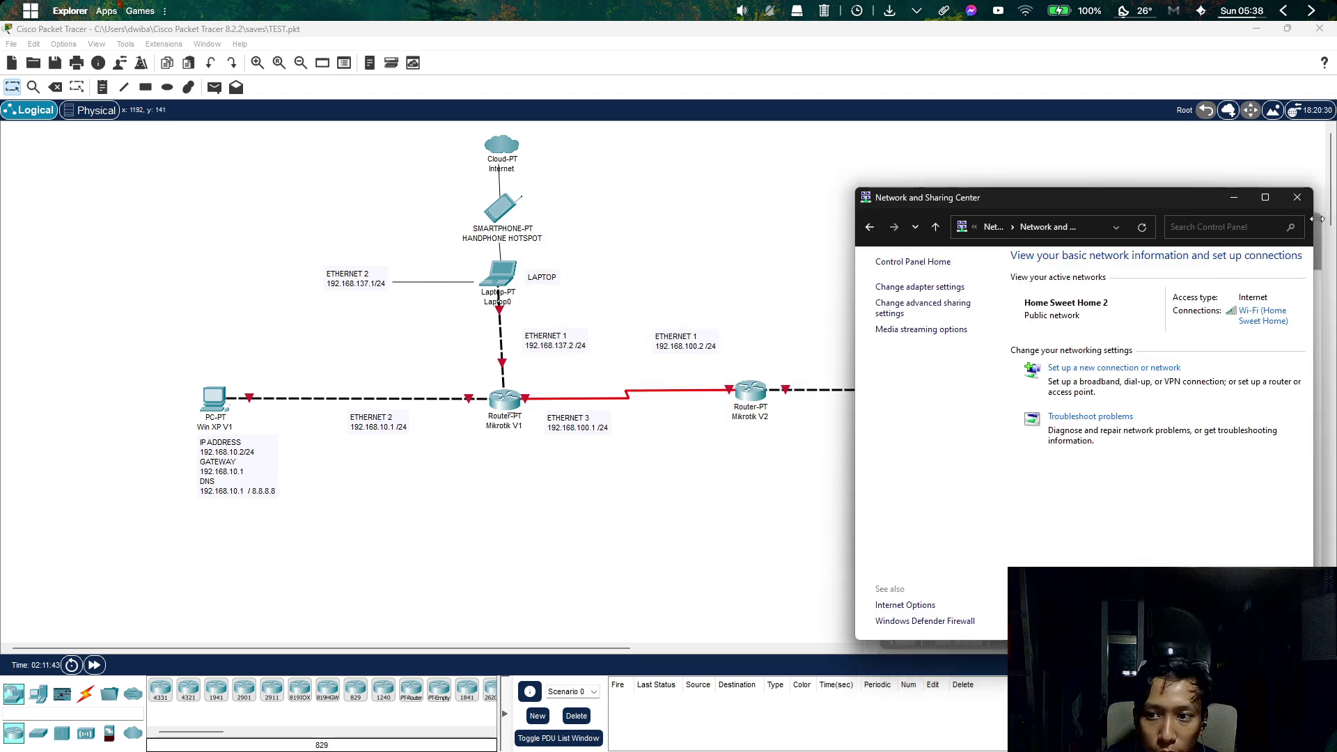
pyautogui.click(1299, 198)
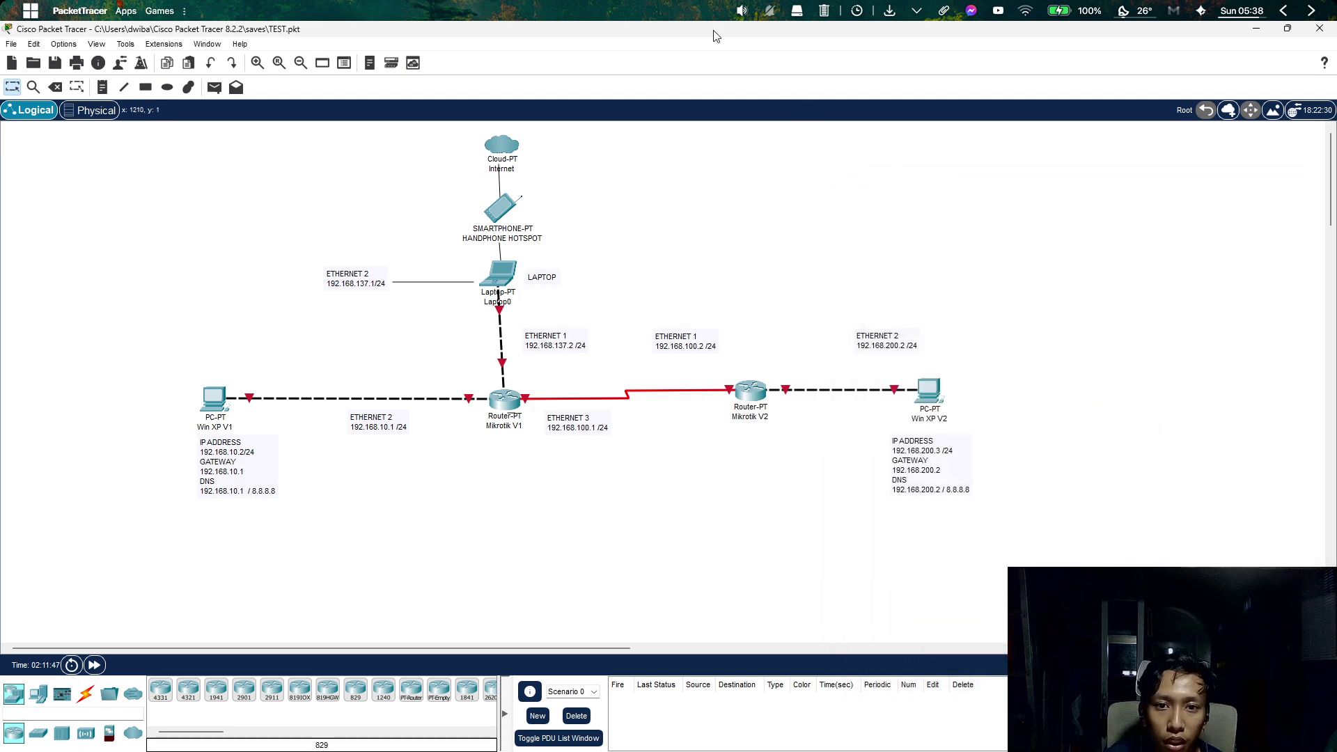
pyautogui.moveTo(716, 36); pyautogui.dragTo(1336, 438)
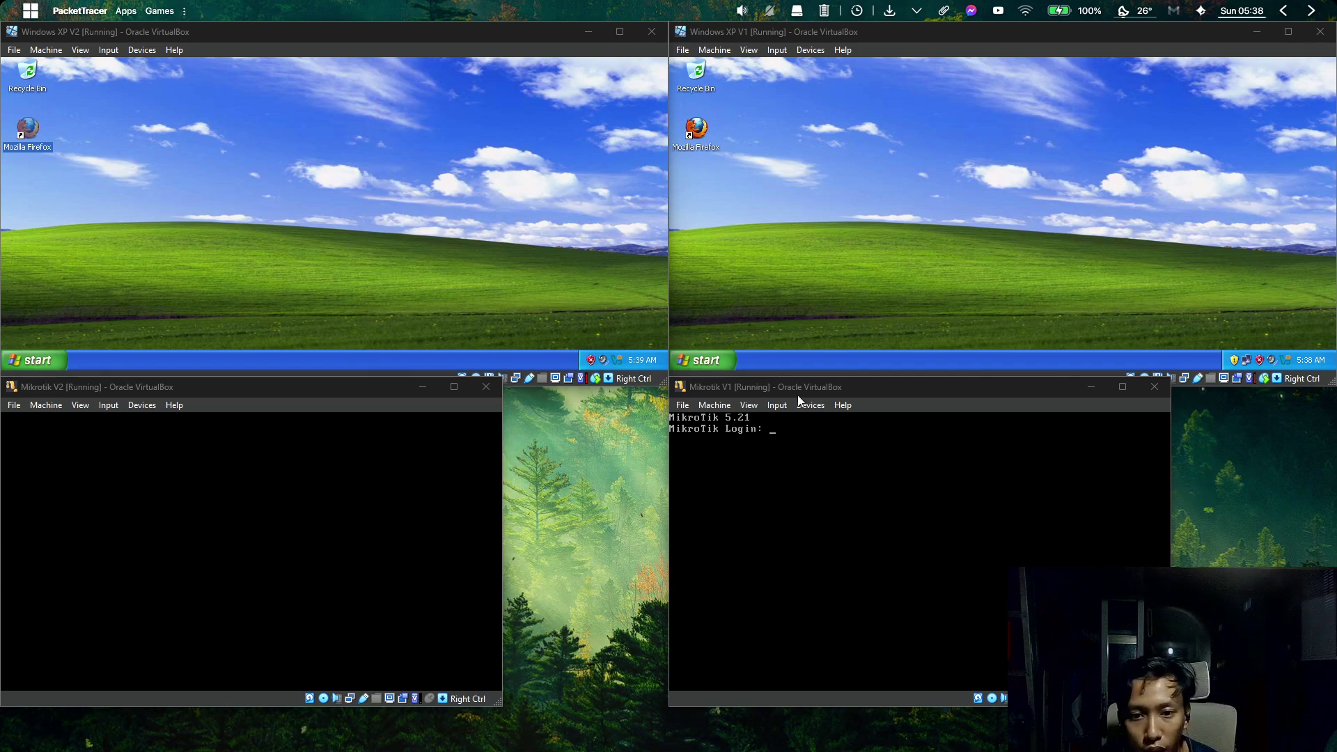
# Snap Mikrotik V1 and Mikrotik V2 into the tiled VM grid, then maximize Packet Tracer again.
pyautogui.moveTo(807, 393); pyautogui.dragTo(787, 80)
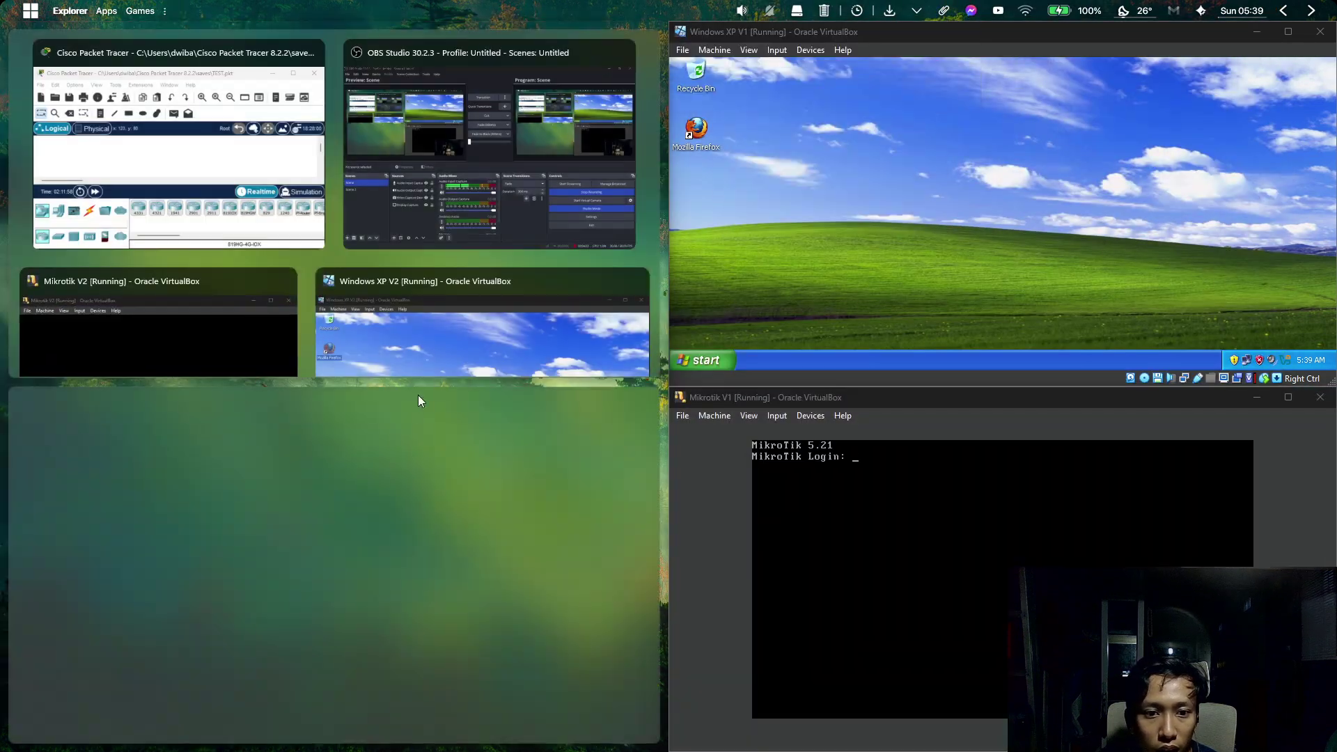
pyautogui.click(237, 345)
pyautogui.moveTo(331, 39); pyautogui.dragTo(3, 704)
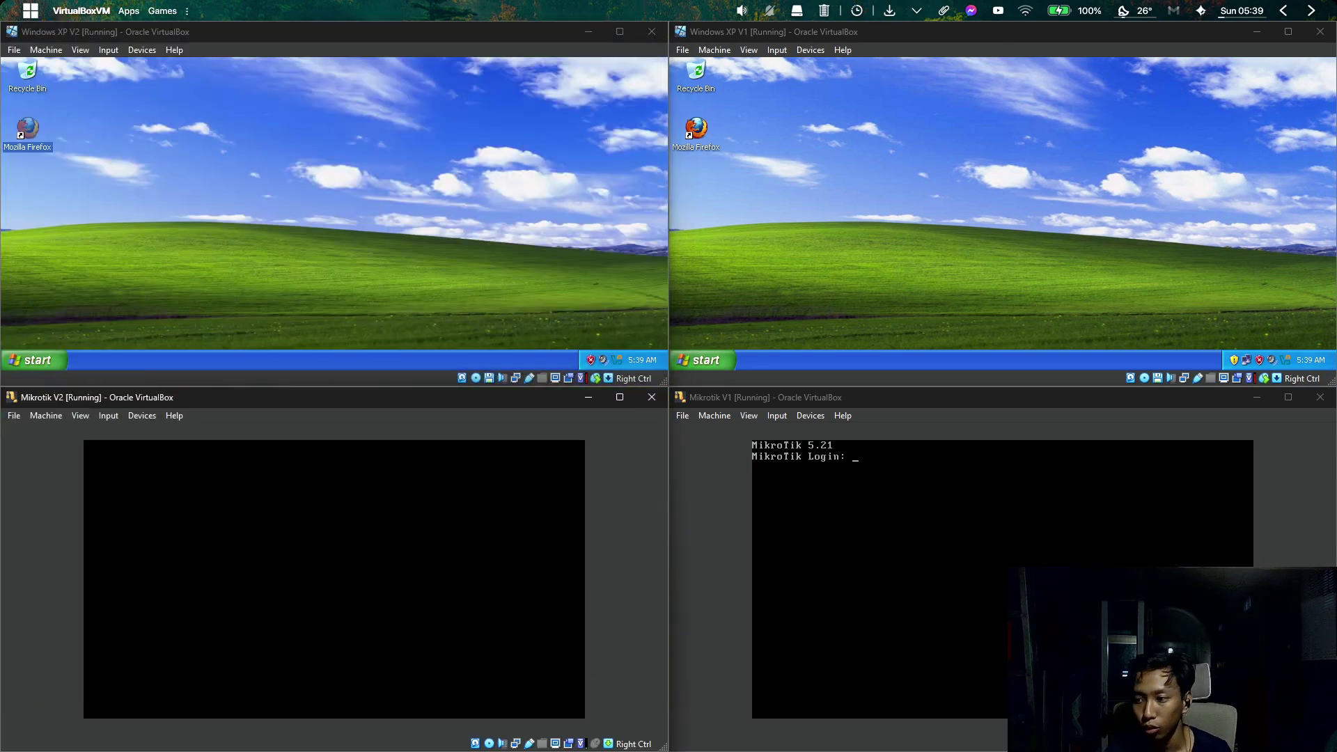
pyautogui.moveTo(1336, 440); pyautogui.dragTo(410, 2)
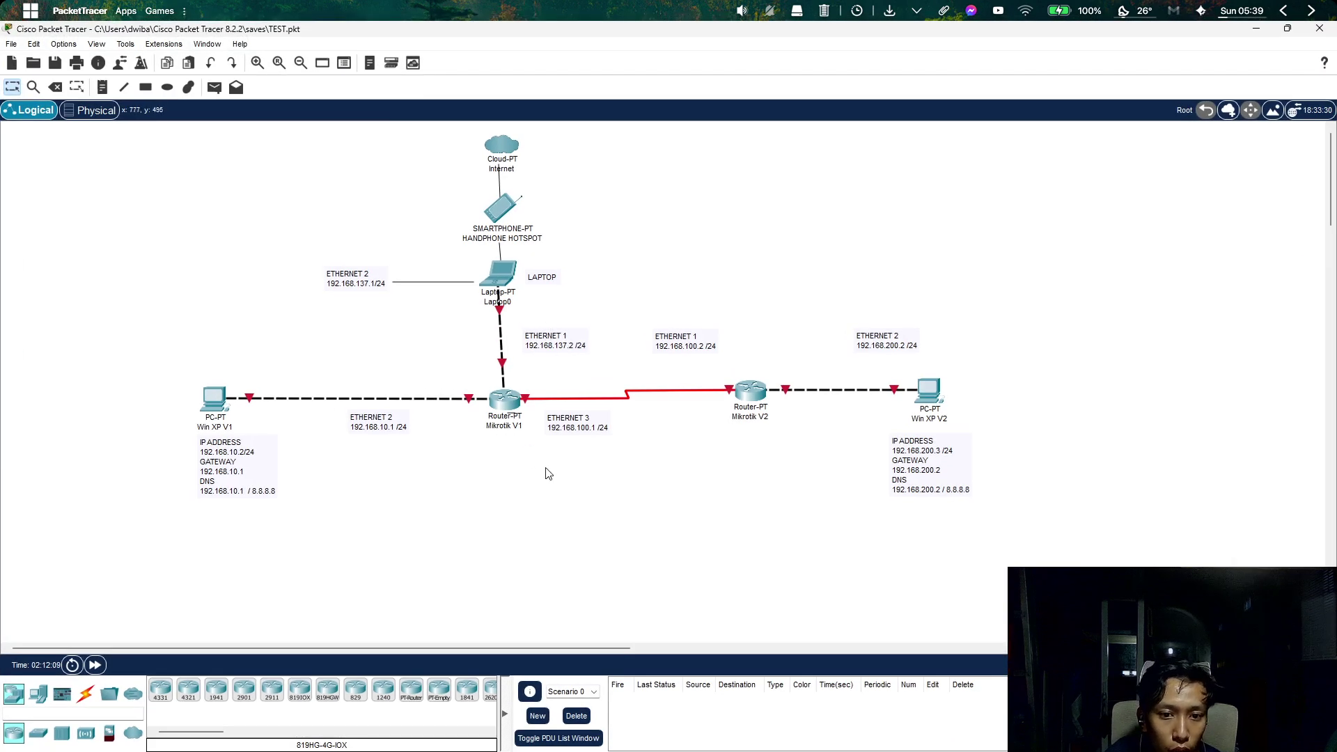
# Highlight Router Mikrotik V1 on the diagram, minimize Packet Tracer, and focus the Mikrotik V1 VM.
pyautogui.moveTo(554, 472); pyautogui.dragTo(457, 372)
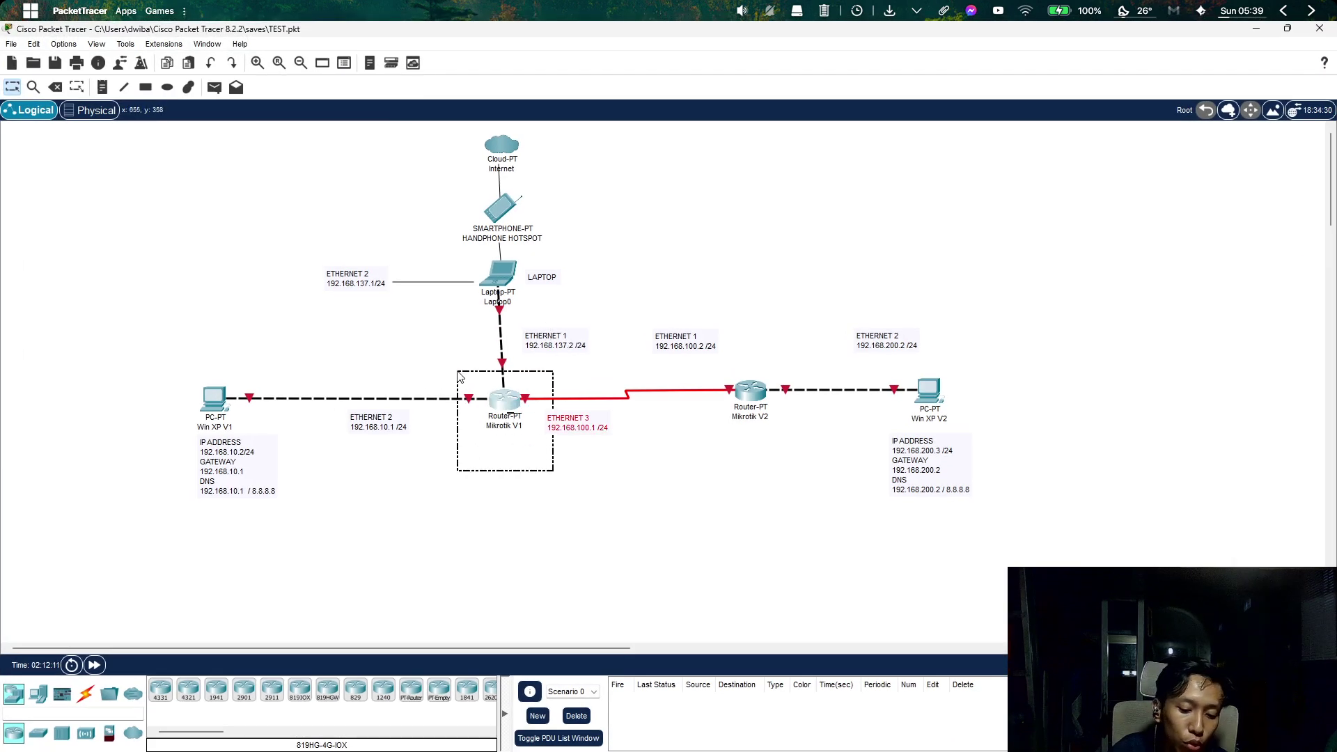
pyautogui.click(616, 532)
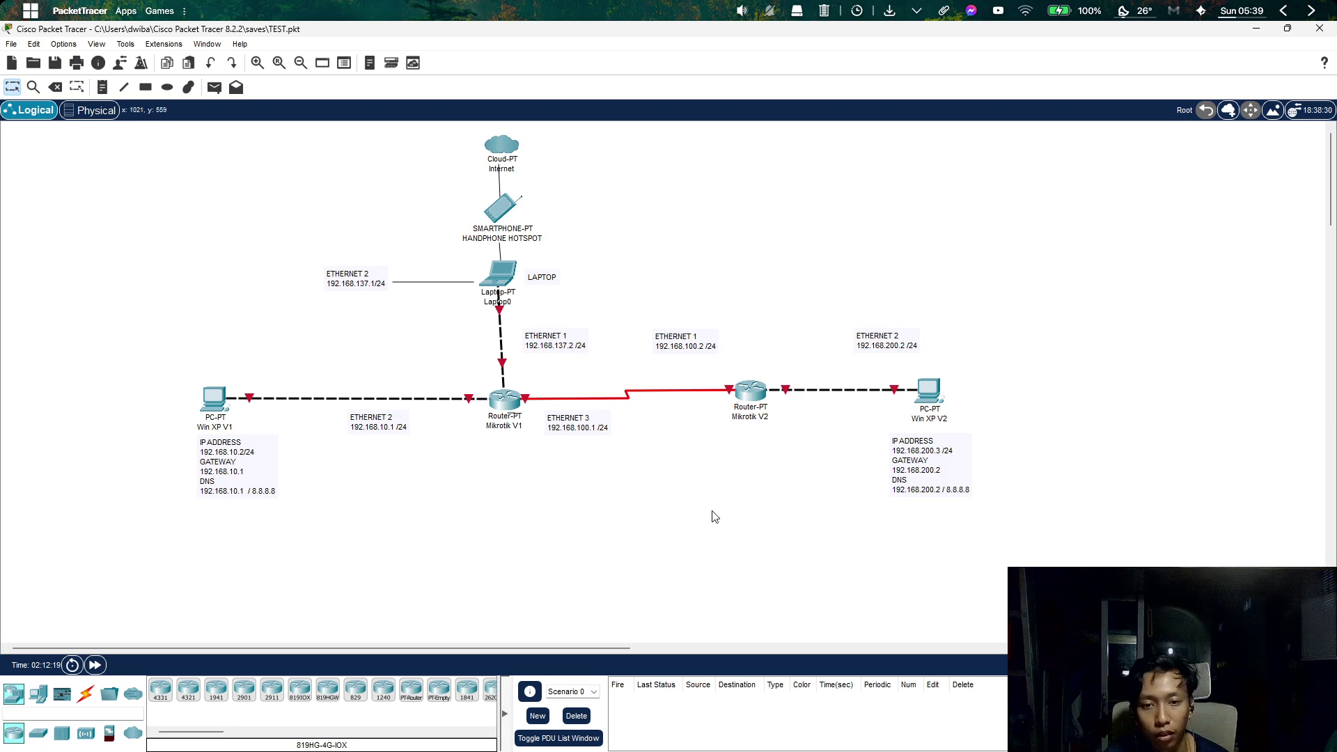
pyautogui.click(1258, 29)
pyautogui.click(953, 504)
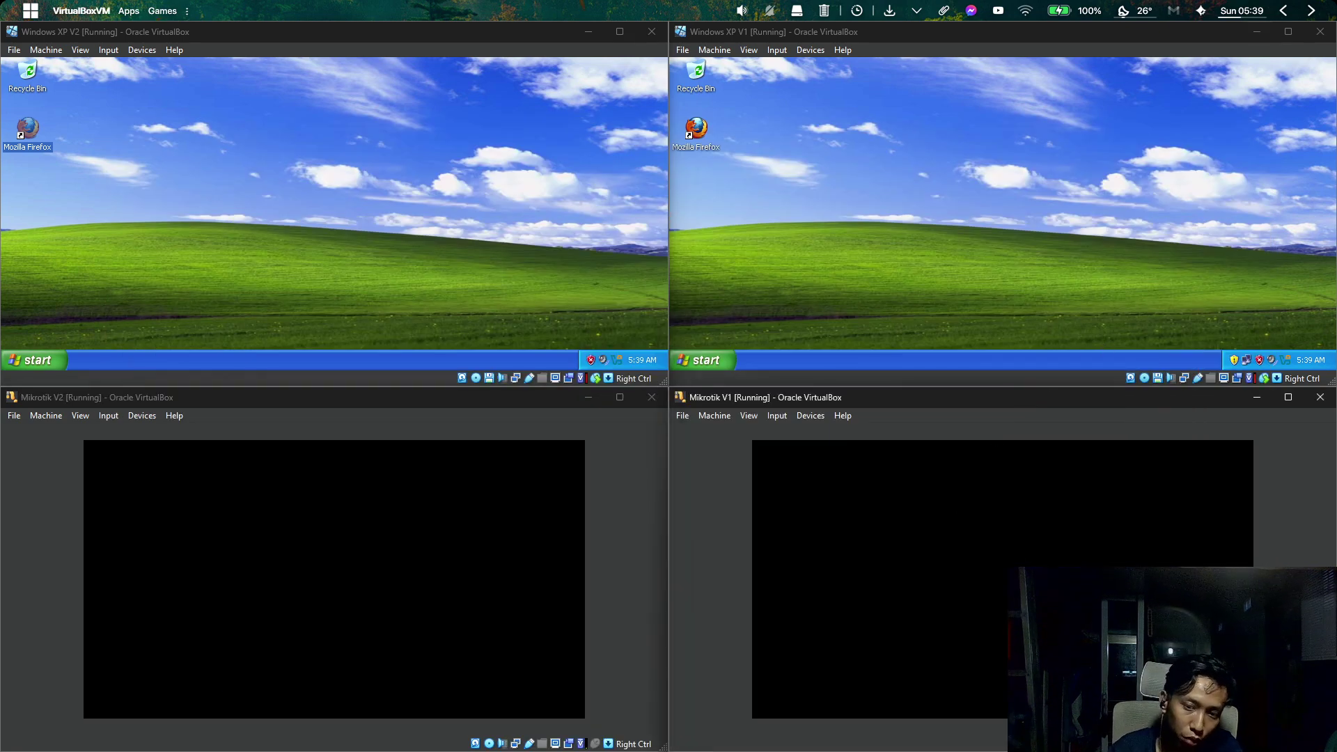
# Log in to Mikrotik V1 as admin with a blank password and dismiss the licence notice.
pyautogui.press('Return')
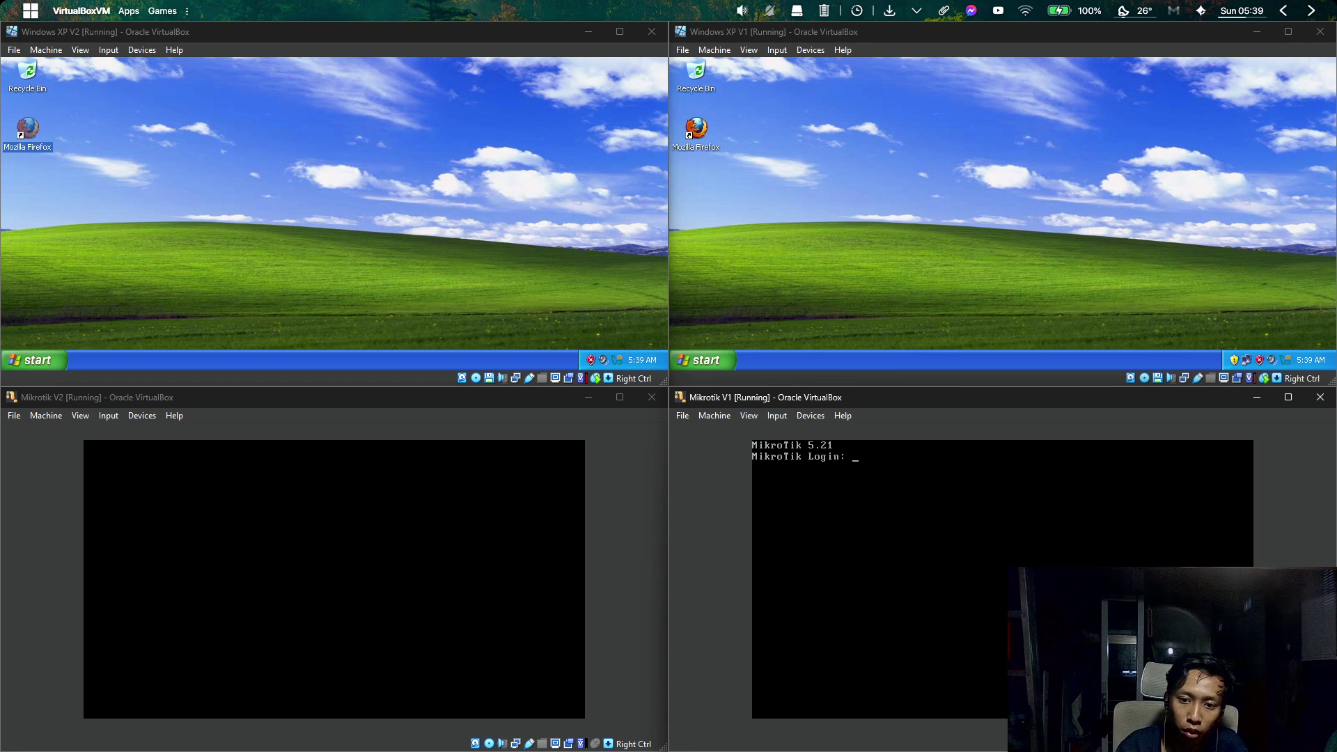
pyautogui.write('admin')
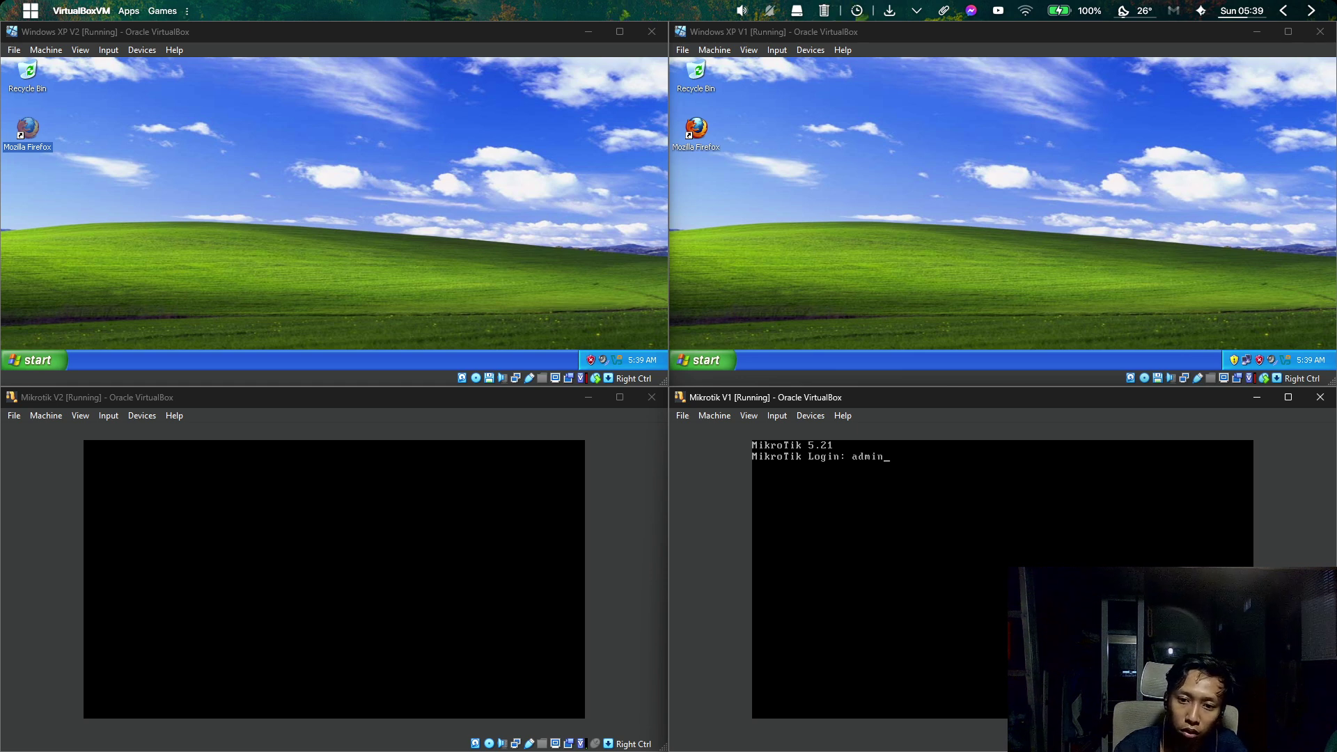
pyautogui.press('Return')
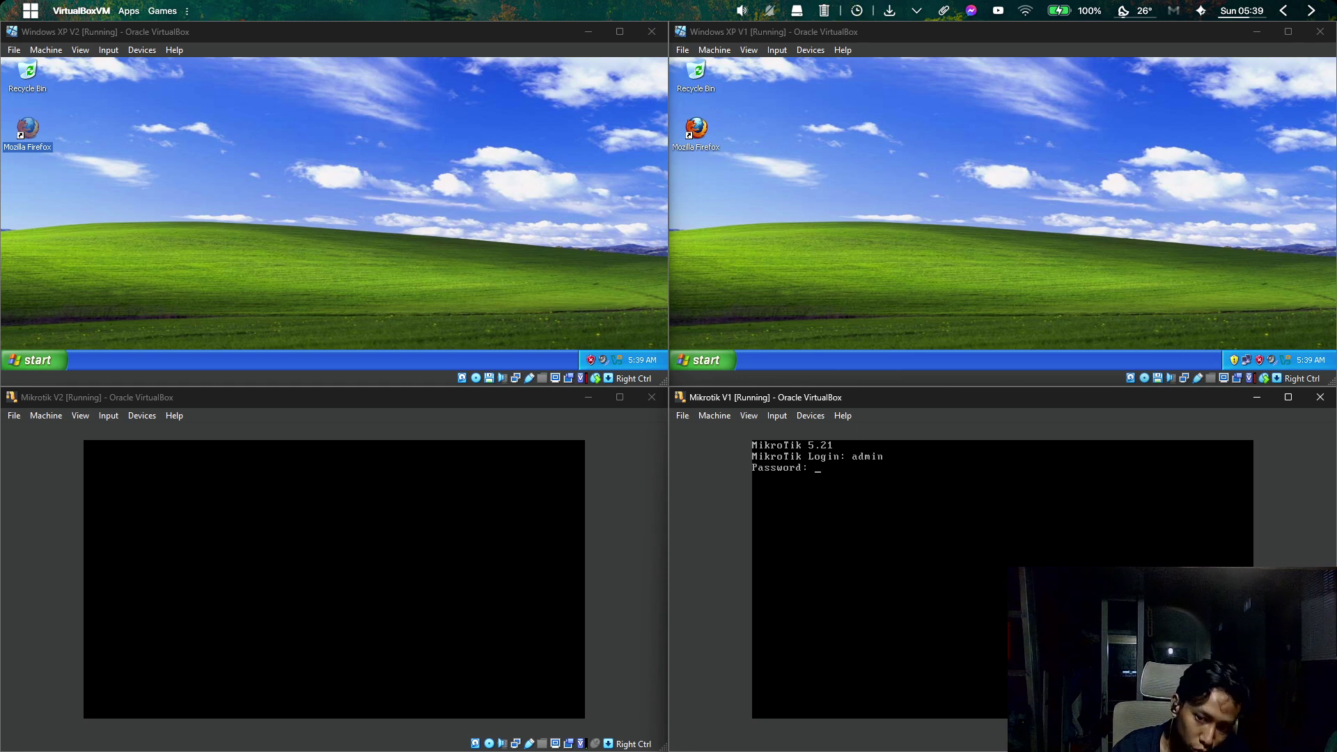
pyautogui.press('Return')
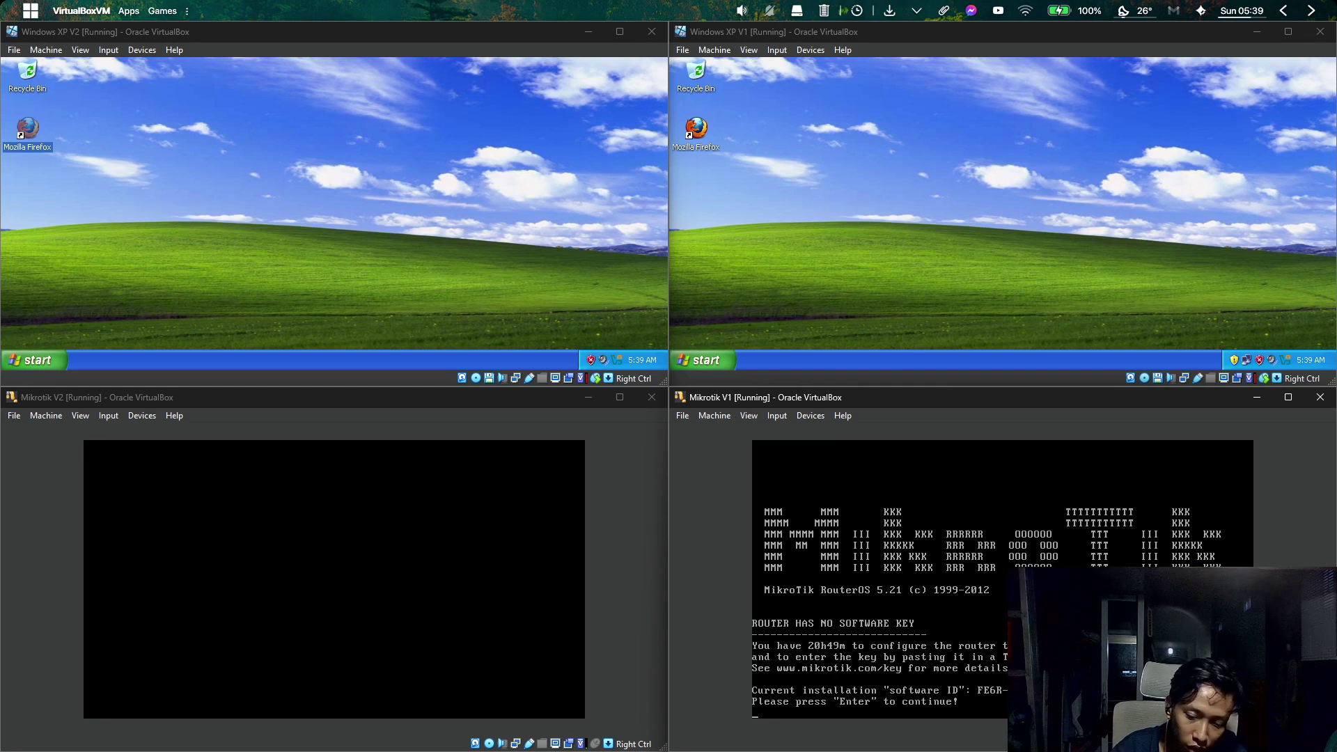
pyautogui.press('Return')
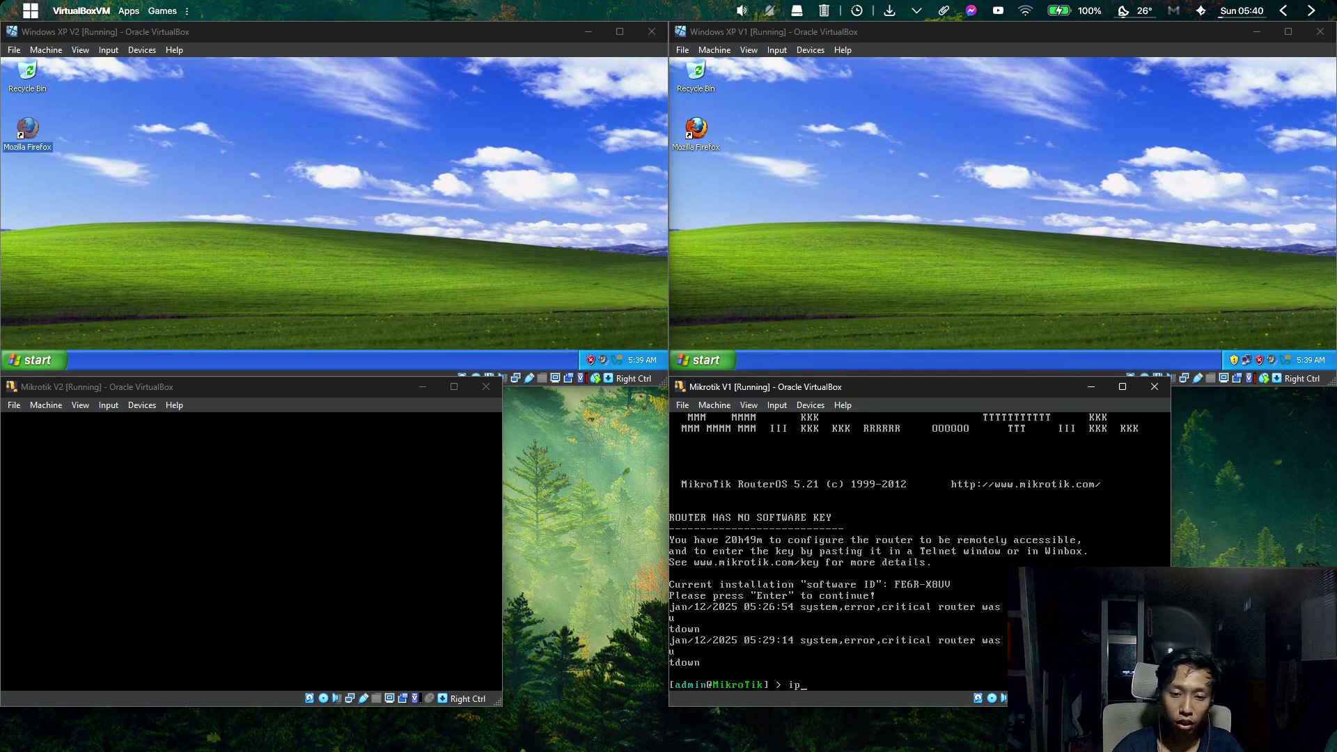
# Run 'ip address print' on Mikrotik V1 to confirm it has no addresses yet.
pyautogui.write('ip addr')
pyautogui.press('Tab')
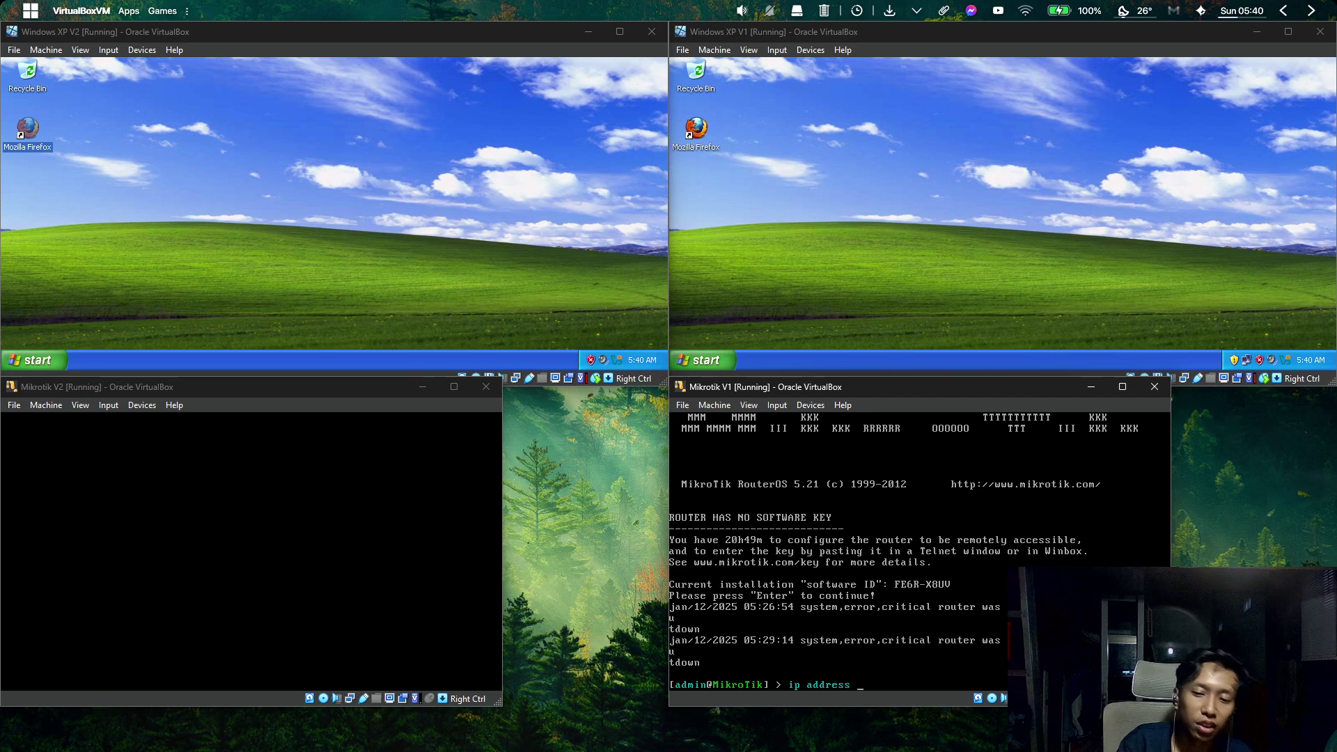
pyautogui.press('BackSpace')
pyautogui.press('BackSpace')
pyautogui.press('BackSpace')
pyautogui.press('BackSpace')
pyautogui.press('BackSpace')
pyautogui.press('BackSpace')
pyautogui.press('BackSpace')
pyautogui.press('BackSpace')
pyautogui.press('BackSpace')
pyautogui.press('BackSpace')
pyautogui.press('BackSpace')
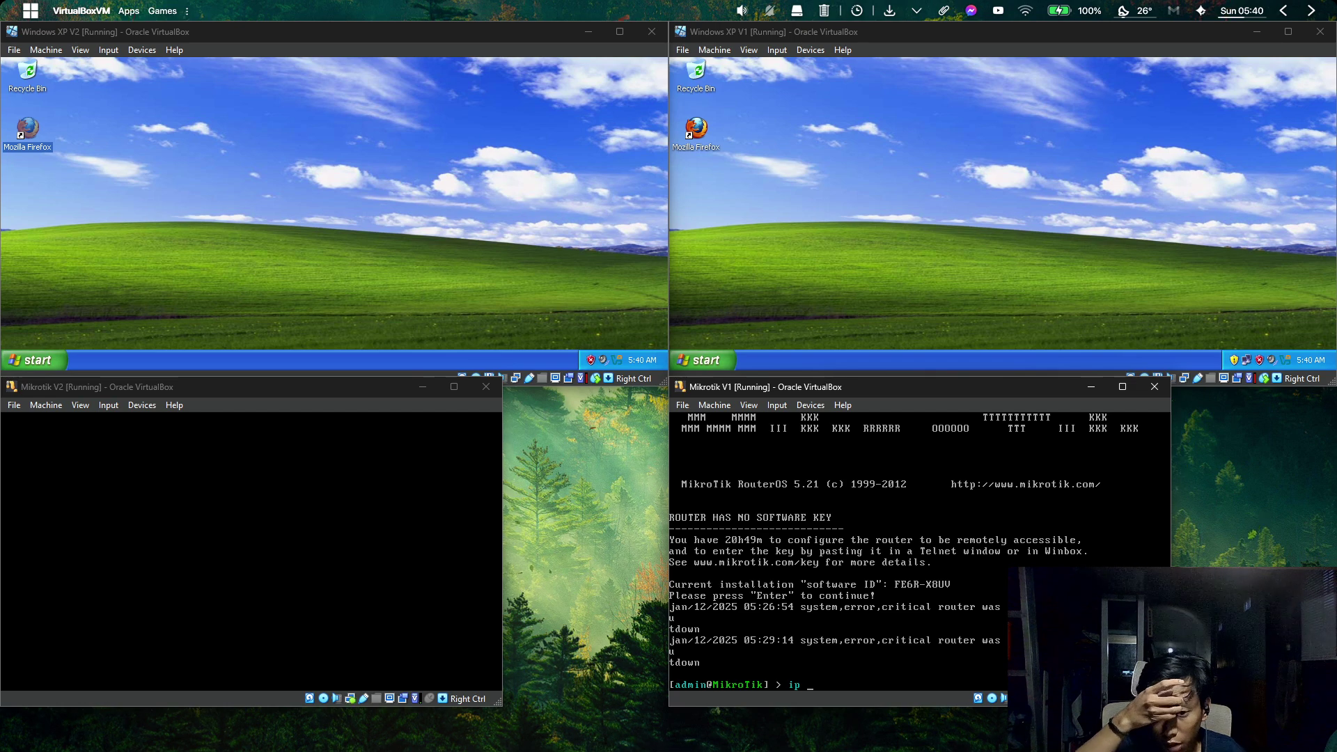
pyautogui.write('add')
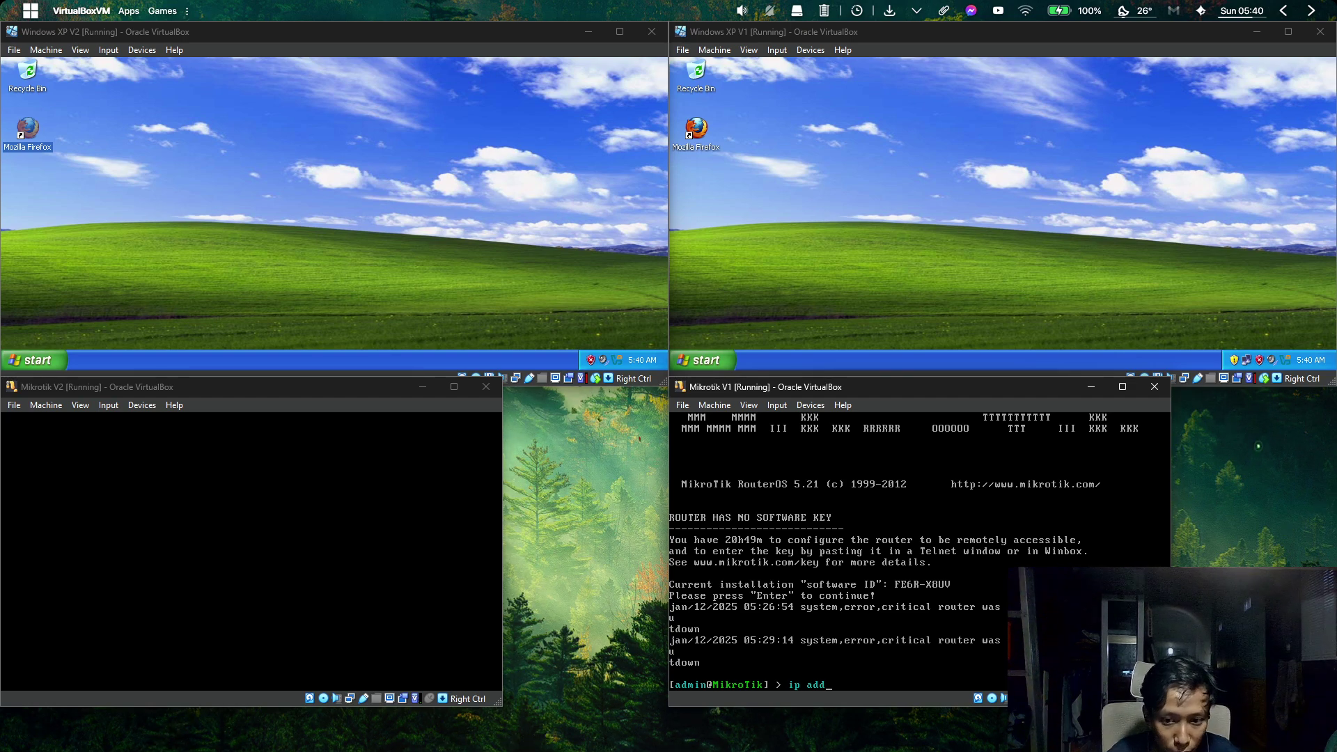
pyautogui.press('Tab')
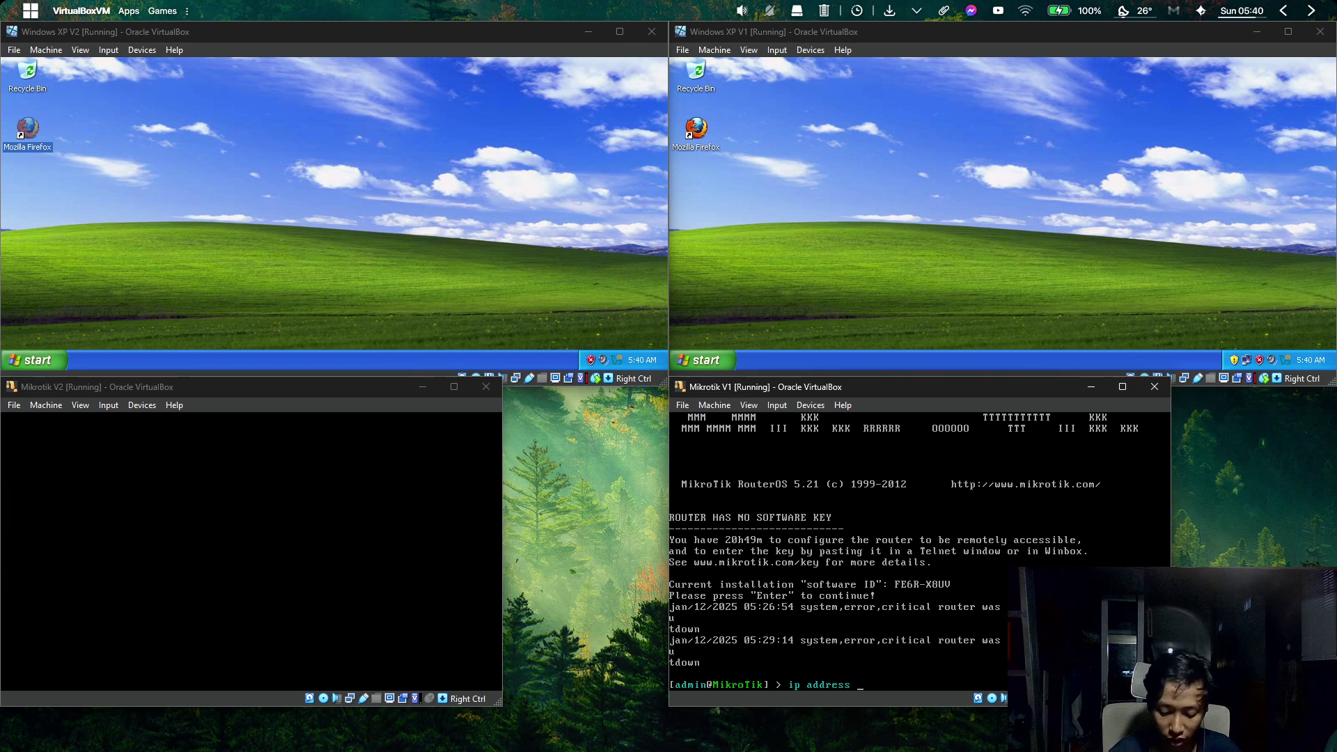
pyautogui.write('pr')
pyautogui.press('Return')
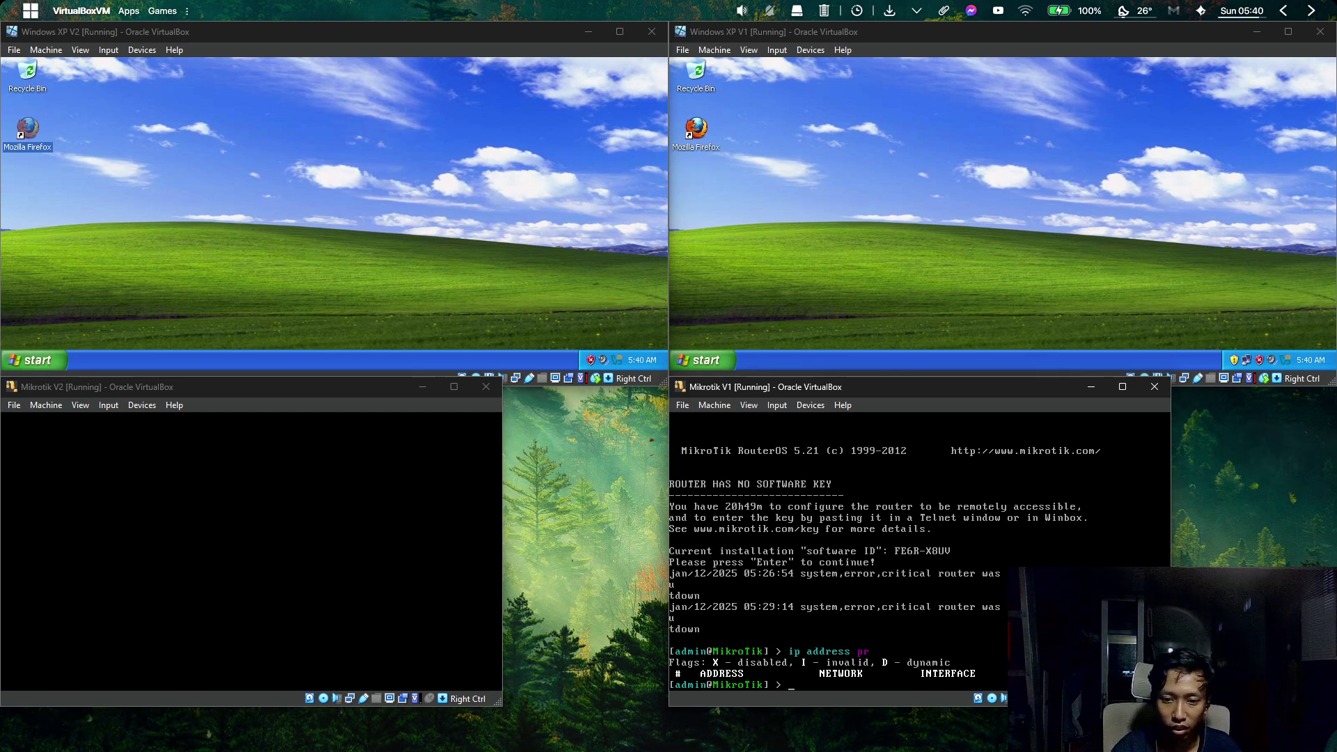
# Start 'ip address add' with address 192.168.137.2/24, then return to the Packet Tracer topology.
pyautogui.write('ip addre')
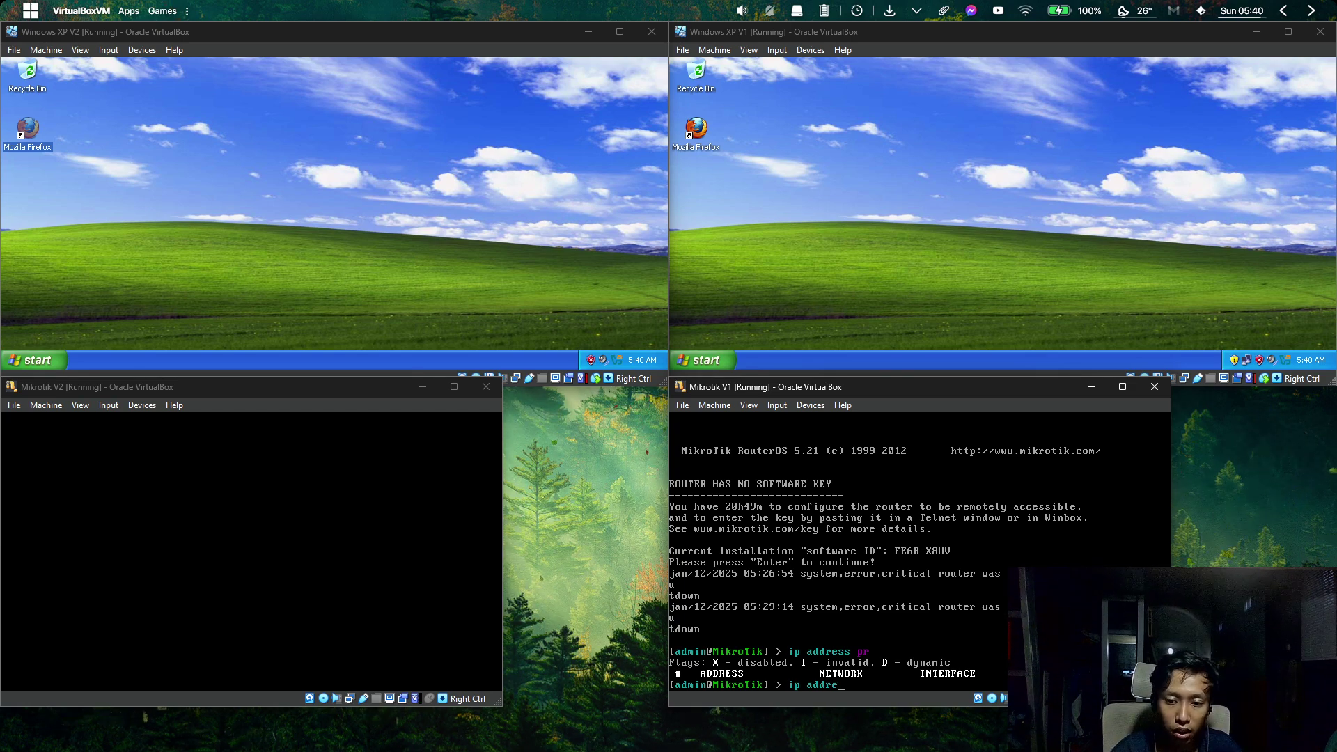
pyautogui.write('ss ')
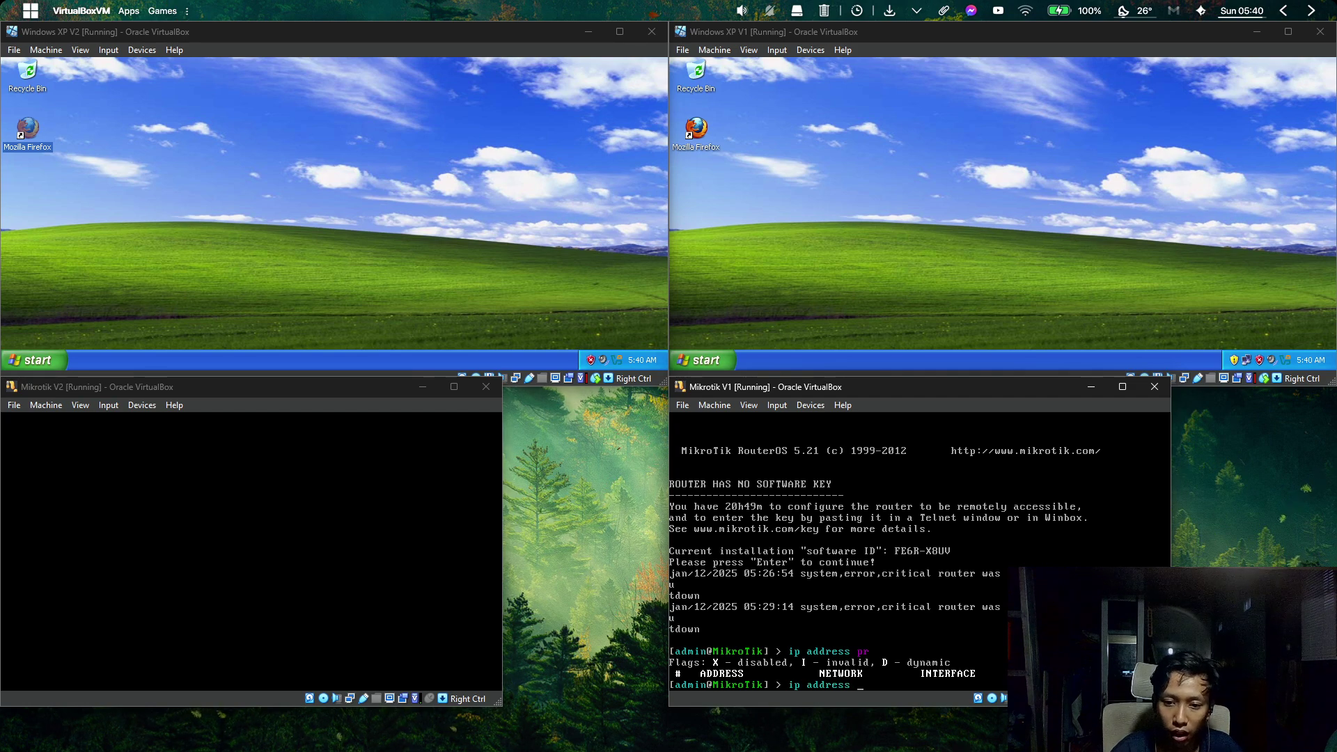
pyautogui.write('add')
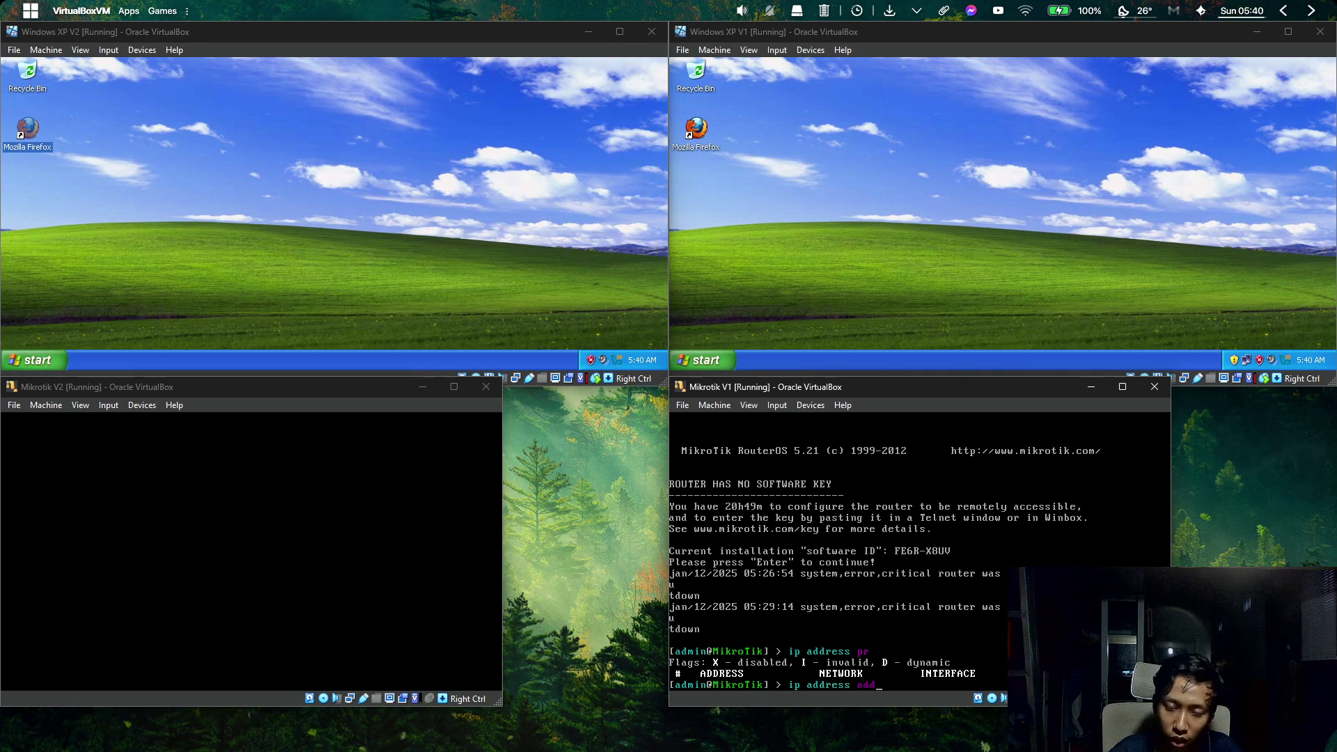
pyautogui.press('Return')
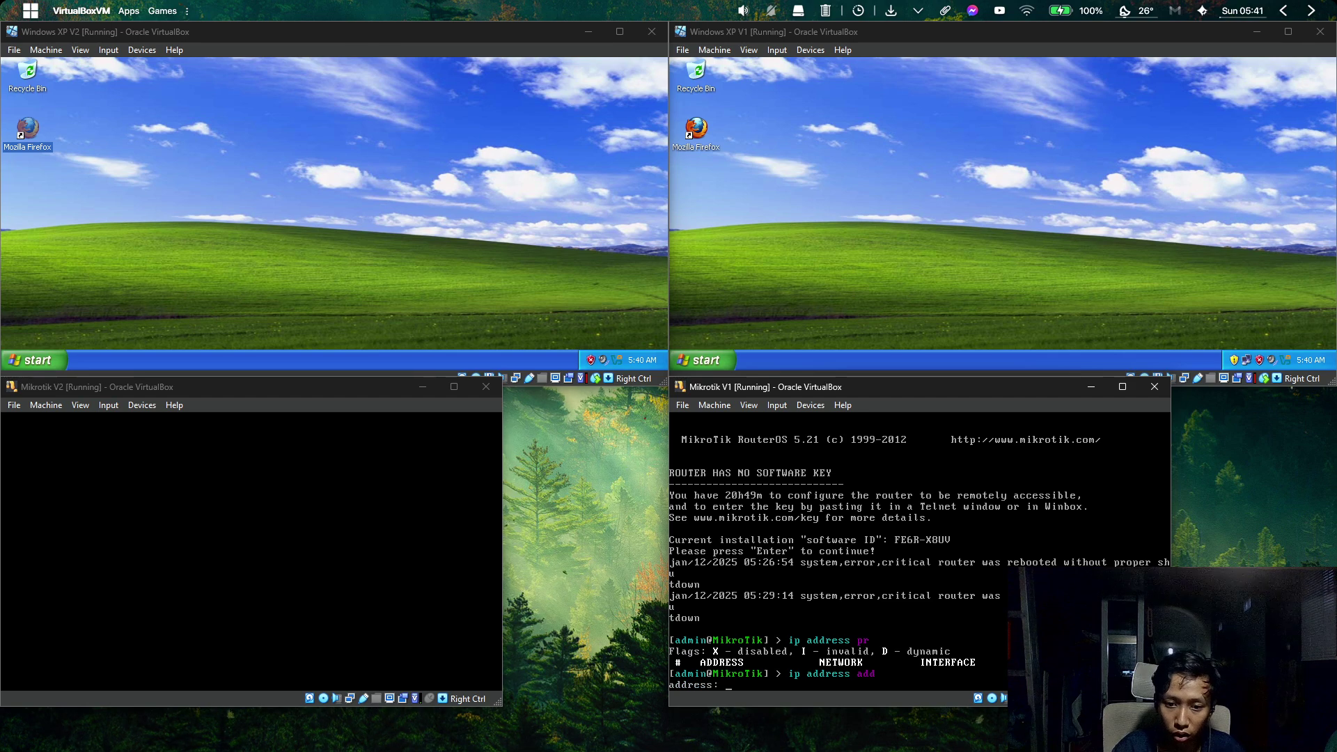
pyautogui.write('192.1')
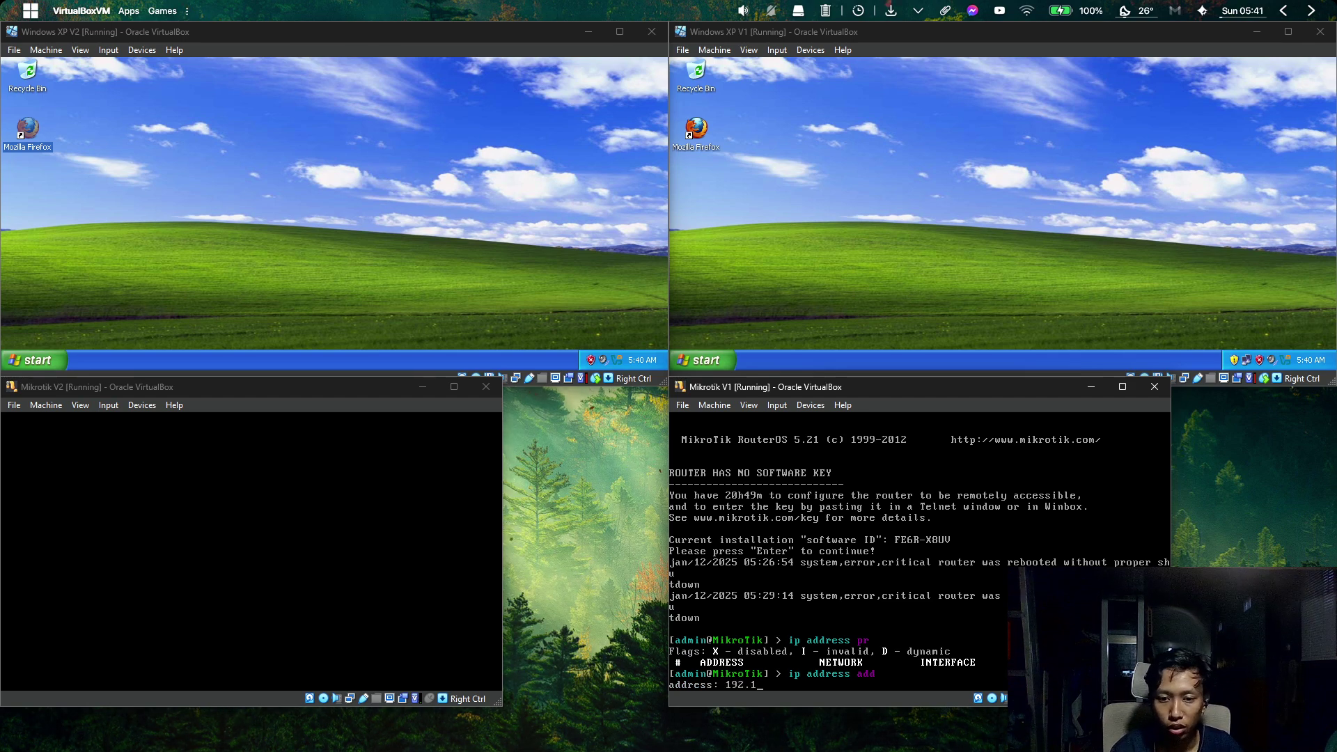
pyautogui.write('68.137')
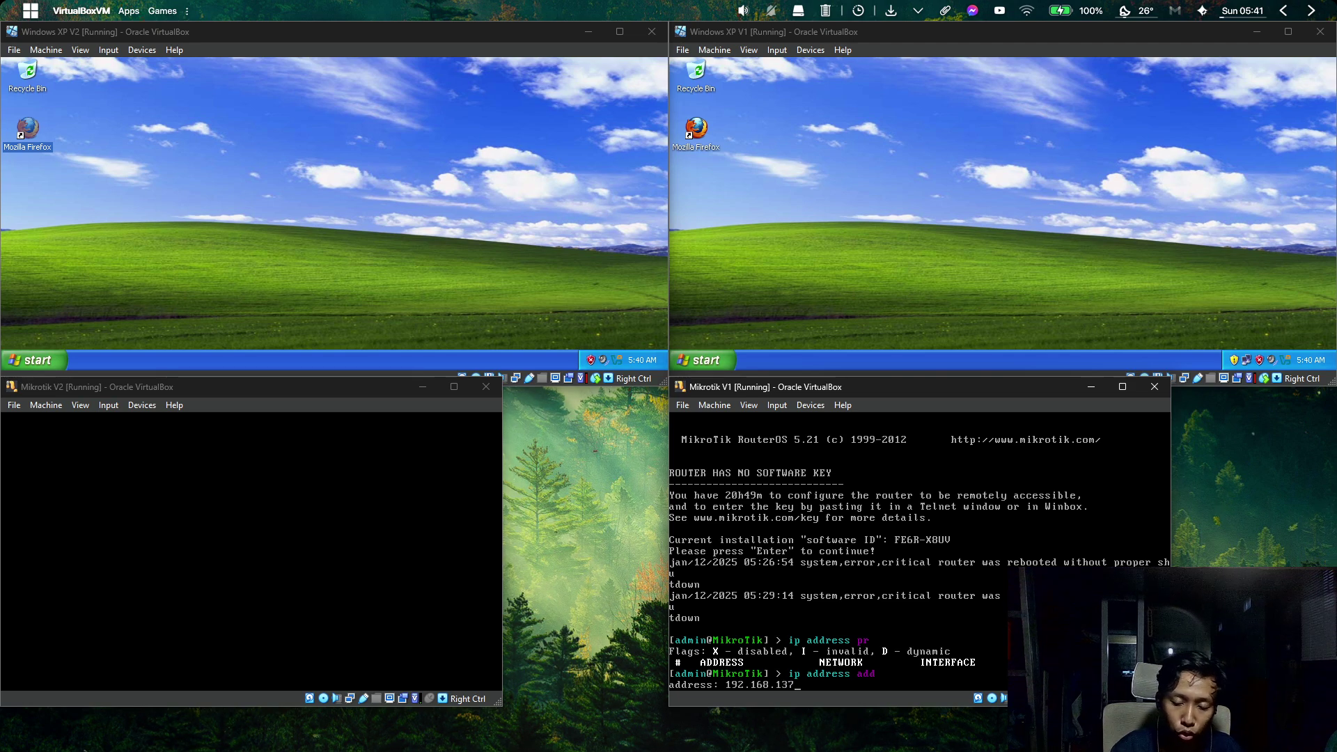
pyautogui.write('.2/24')
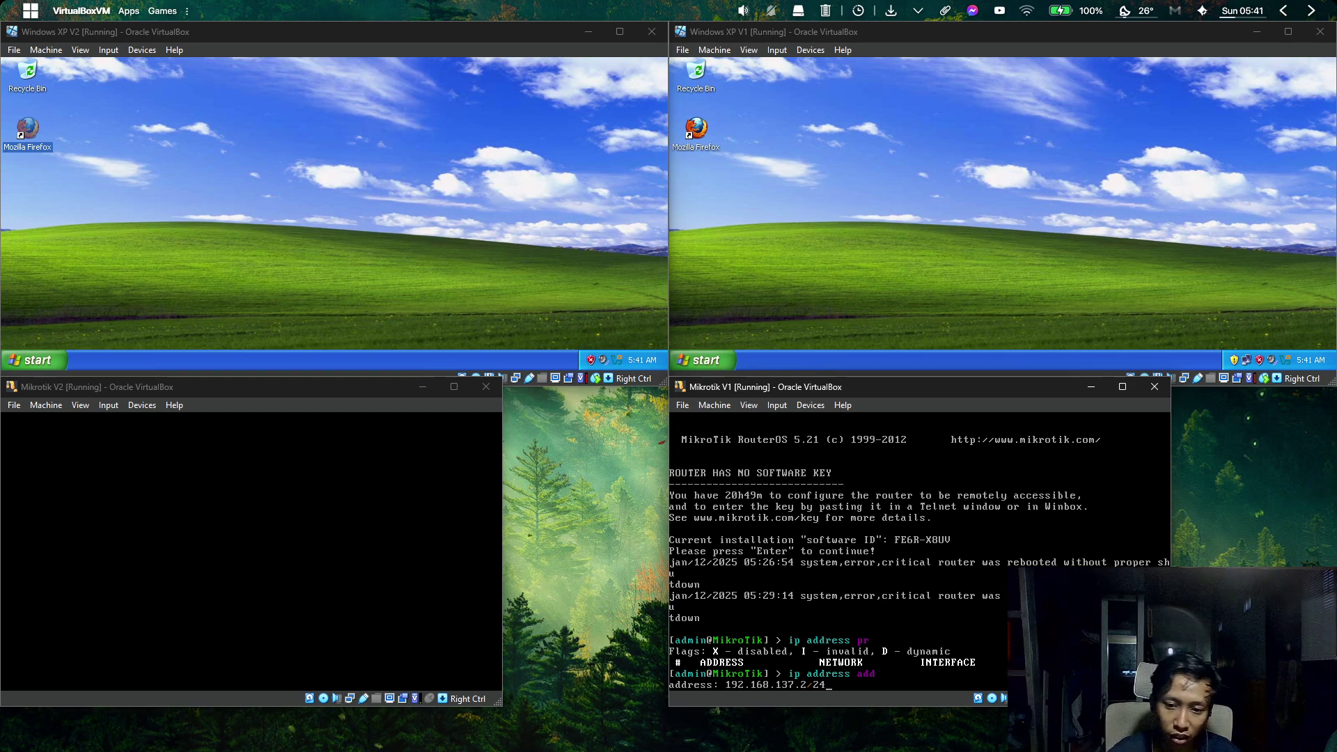
pyautogui.press('Return')
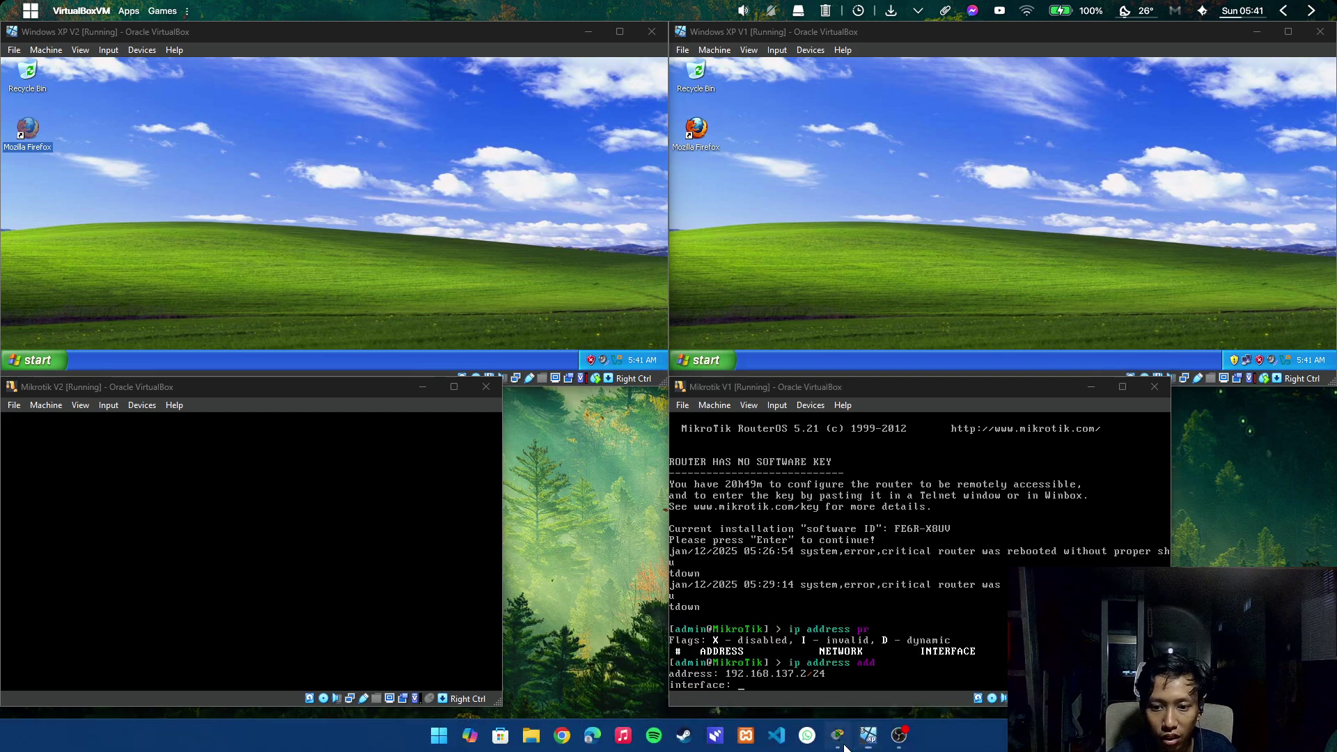
pyautogui.click(843, 743)
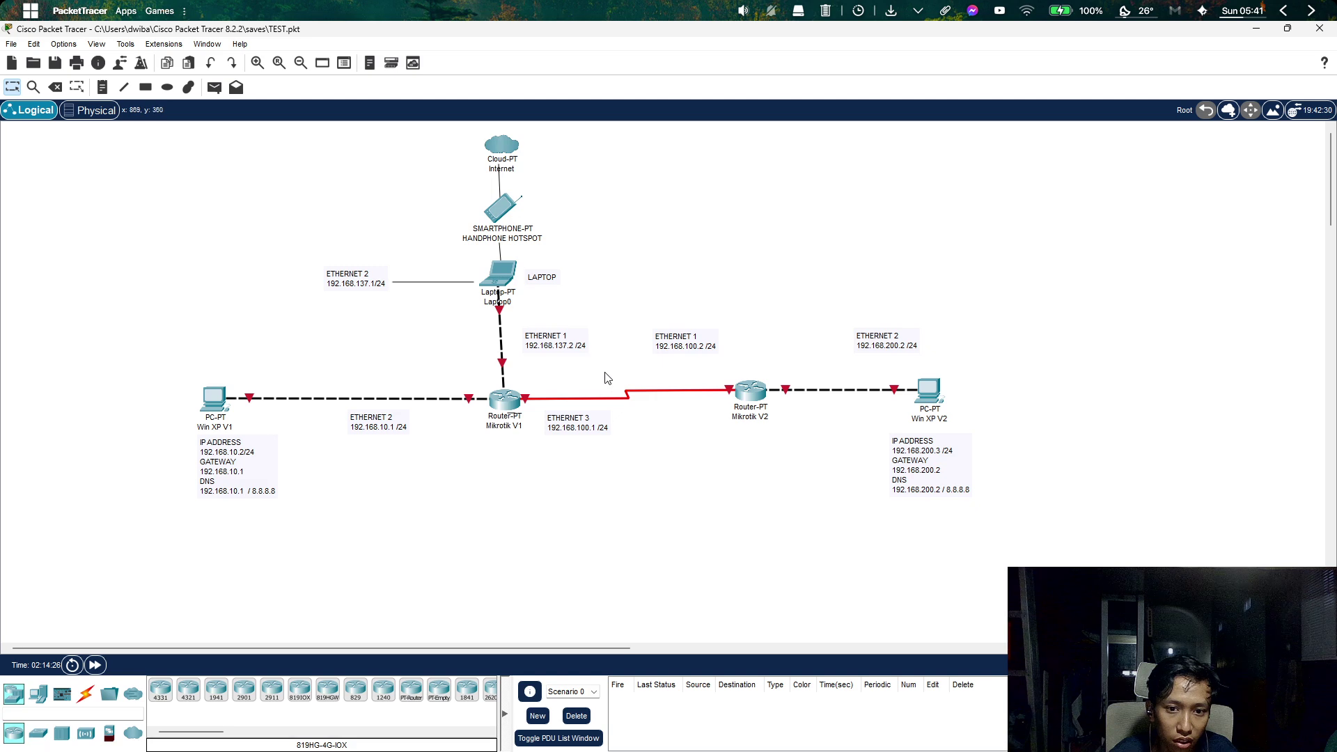
# Select the ETHERNET 1 192.168.137.2/24 note, then minimize Packet Tracer to show the VirtualBox machines.
pyautogui.moveTo(591, 358); pyautogui.dragTo(509, 332)
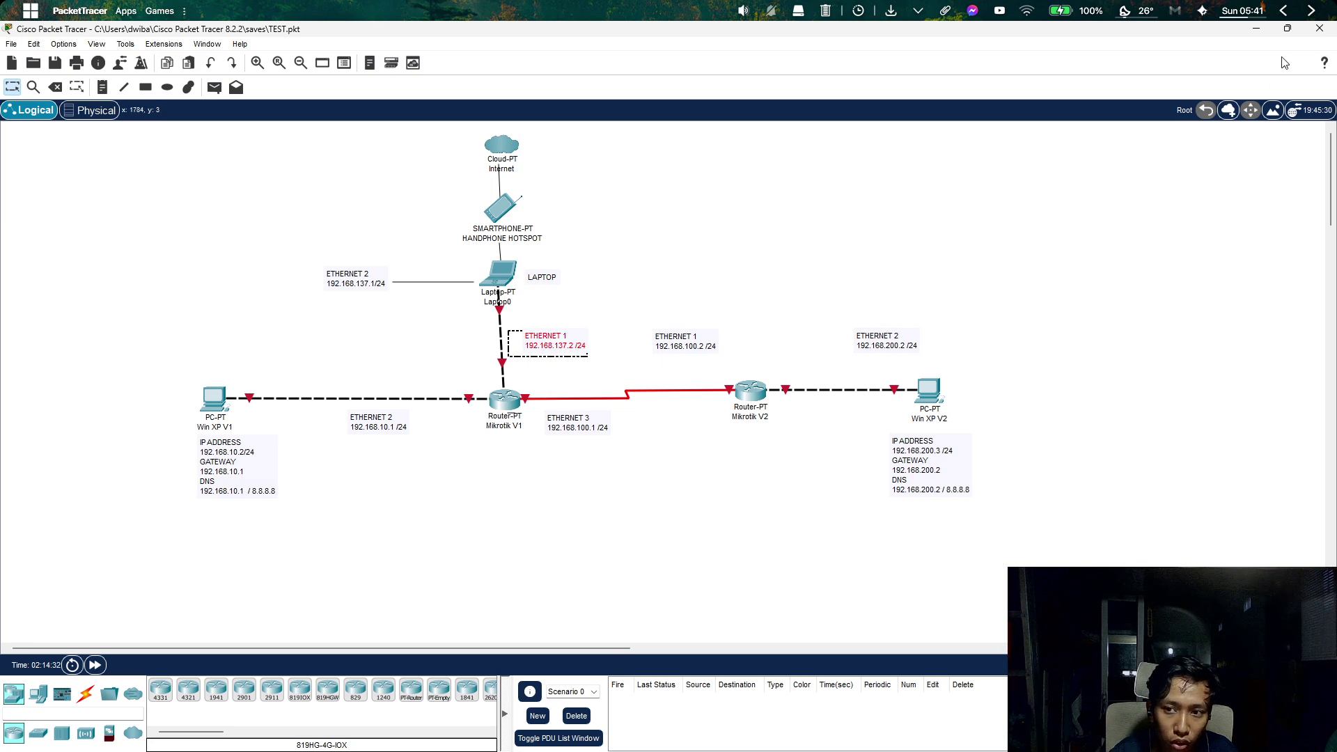
pyautogui.click(1254, 28)
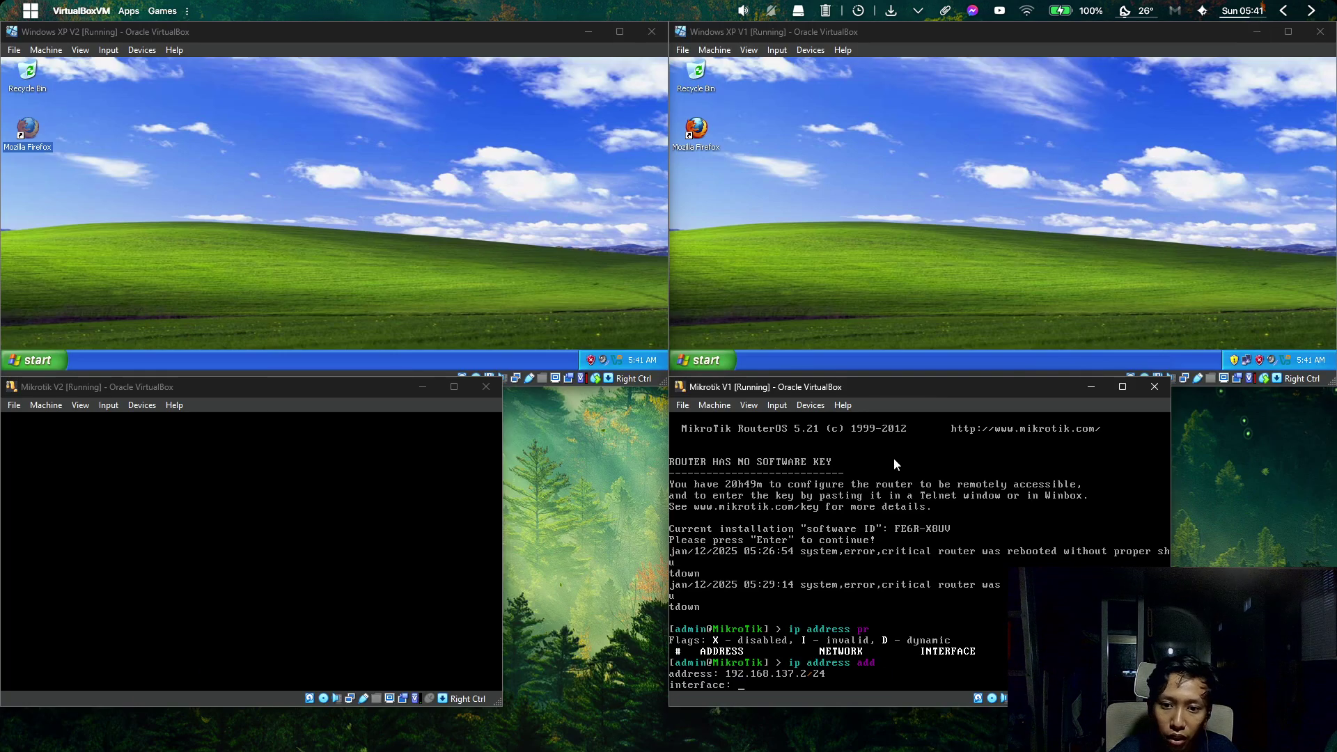
# Finish assigning 192.168.137.2/24 to ether1, then add 192.168.10.1/24 on ether2.
pyautogui.write('her1')
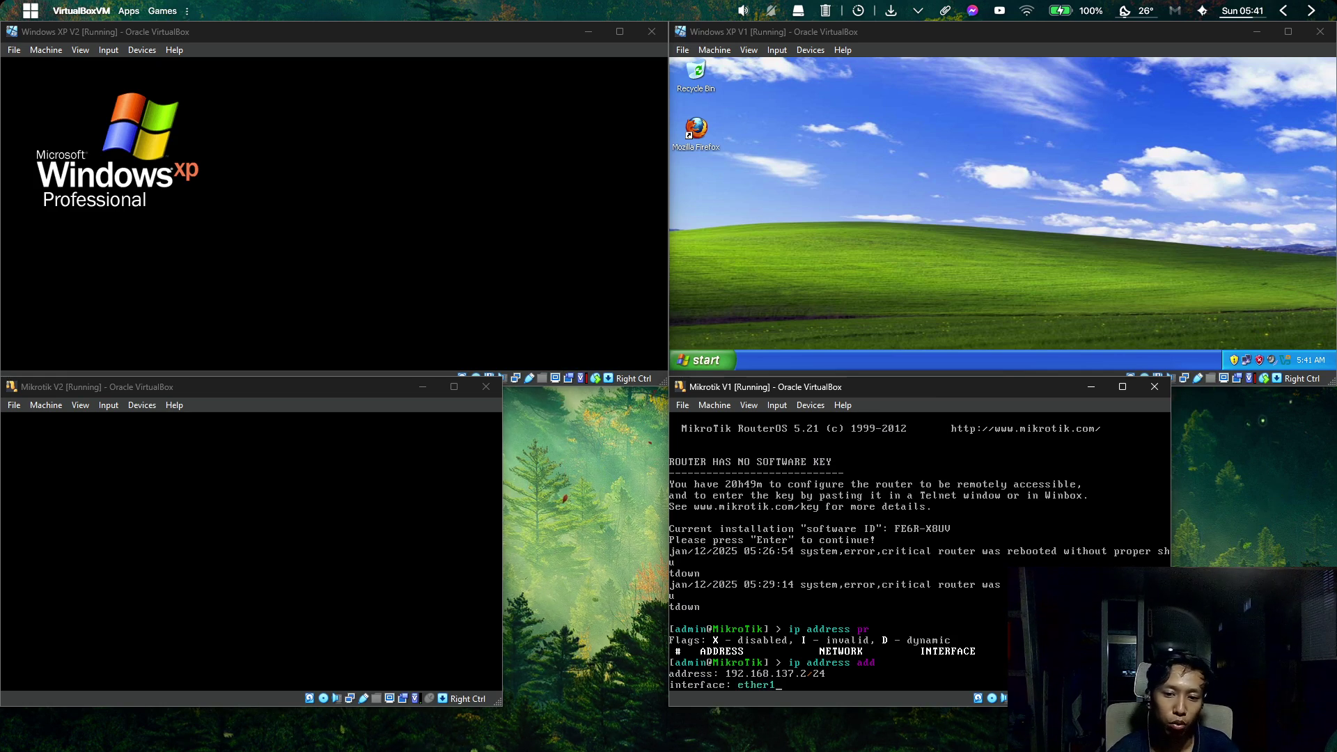
pyautogui.press('Return')
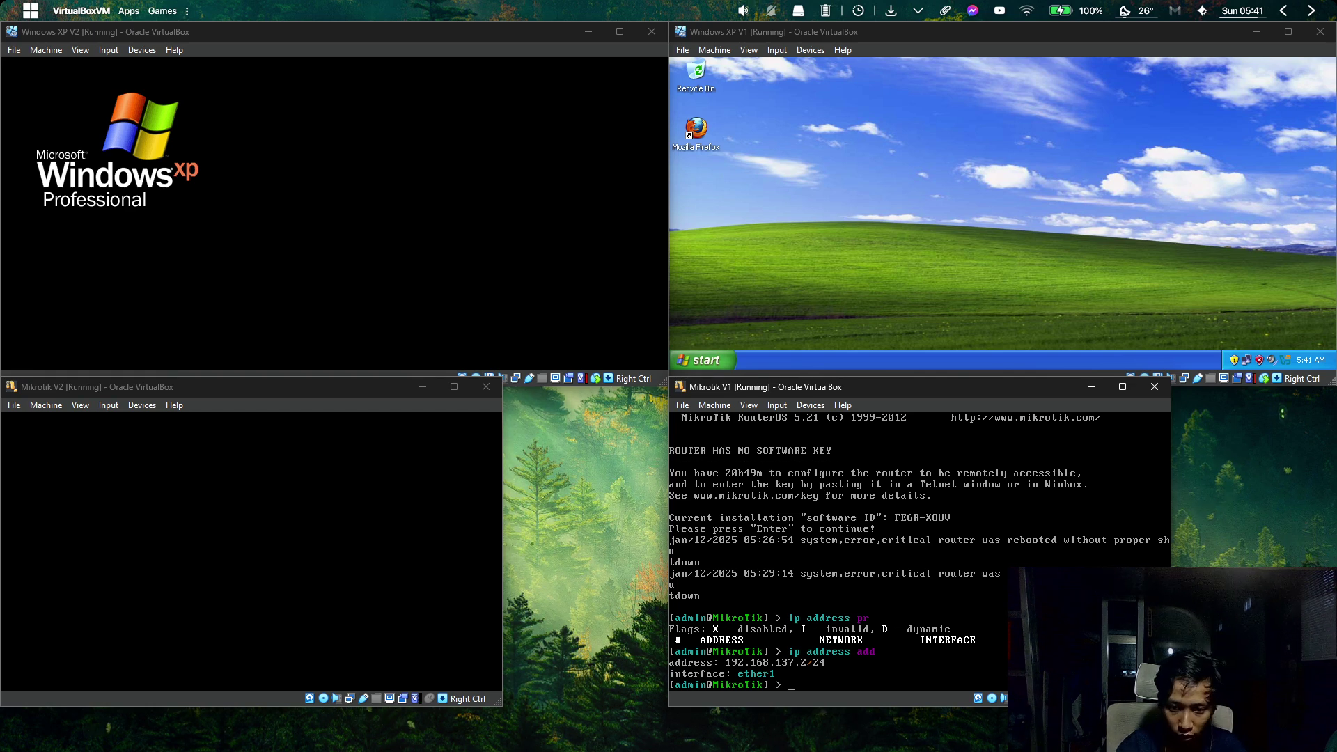
pyautogui.write('ip adder')
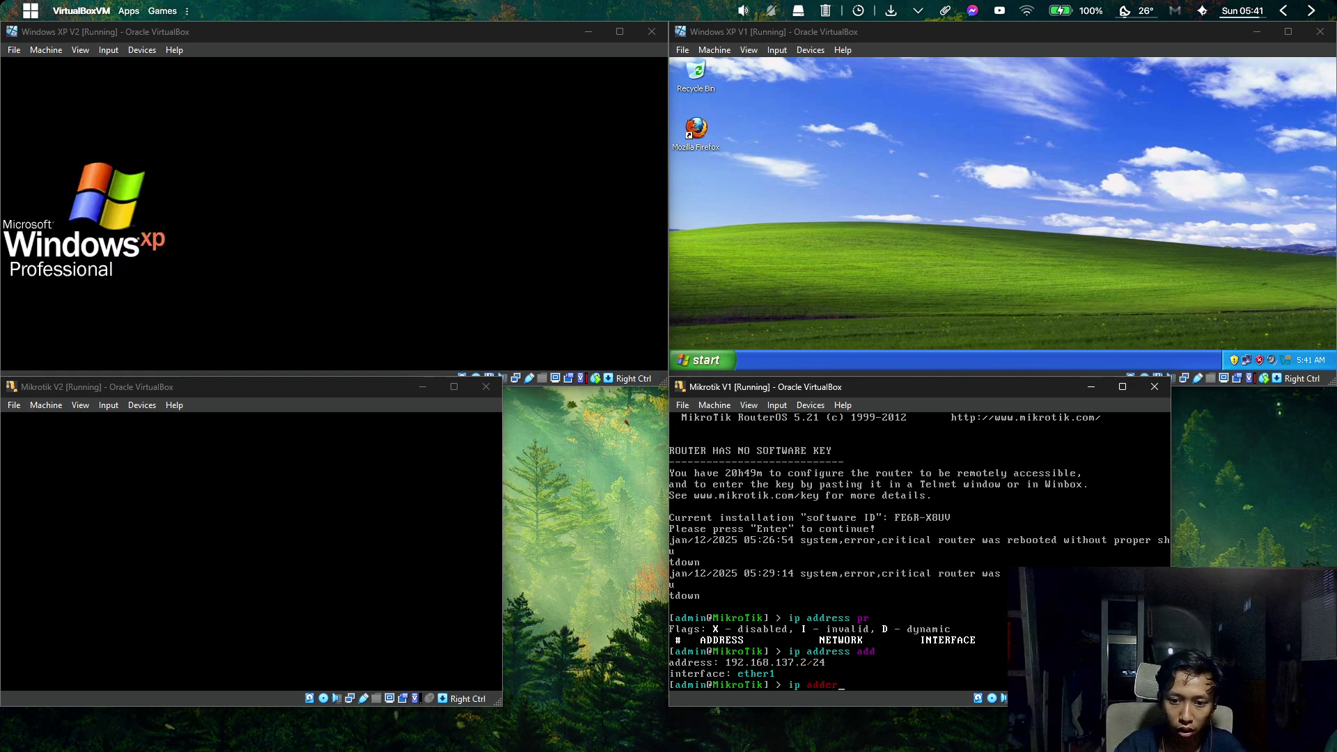
pyautogui.press('BackSpace')
pyautogui.press('BackSpace')
pyautogui.write('ress ')
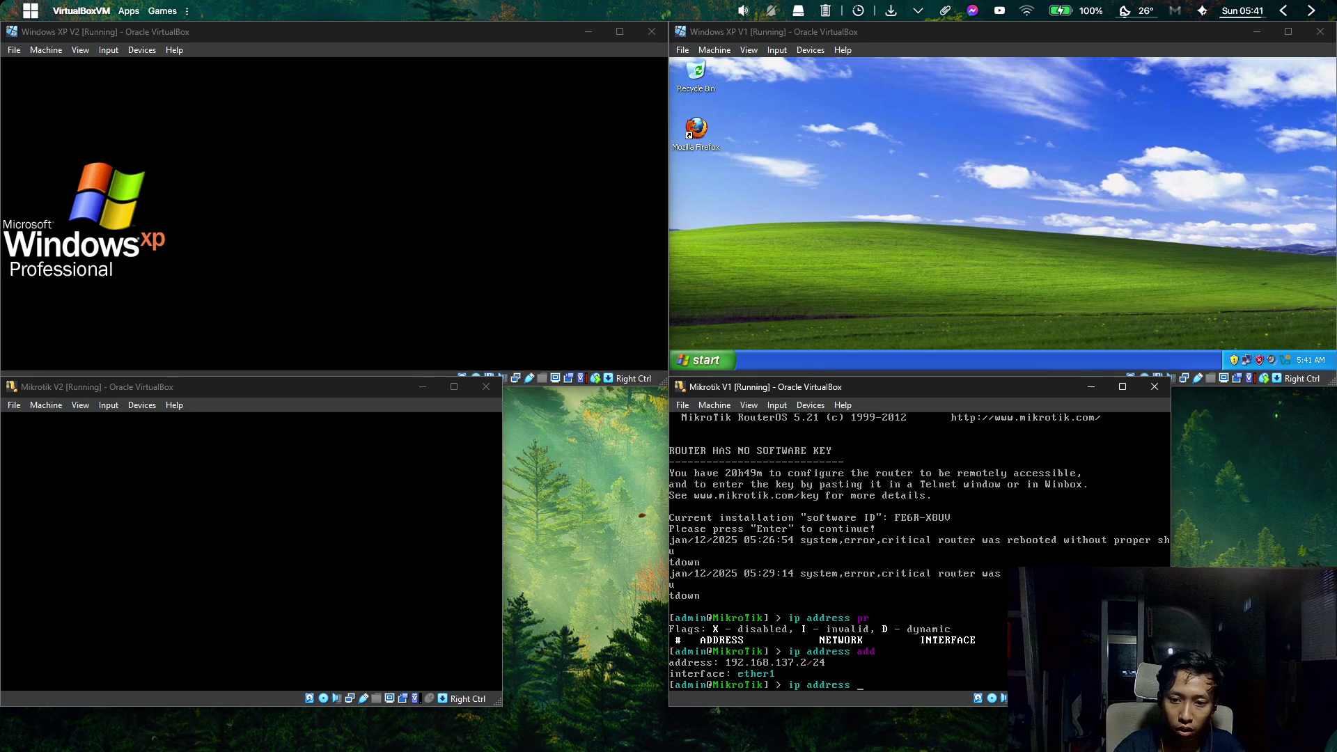
pyautogui.write('add')
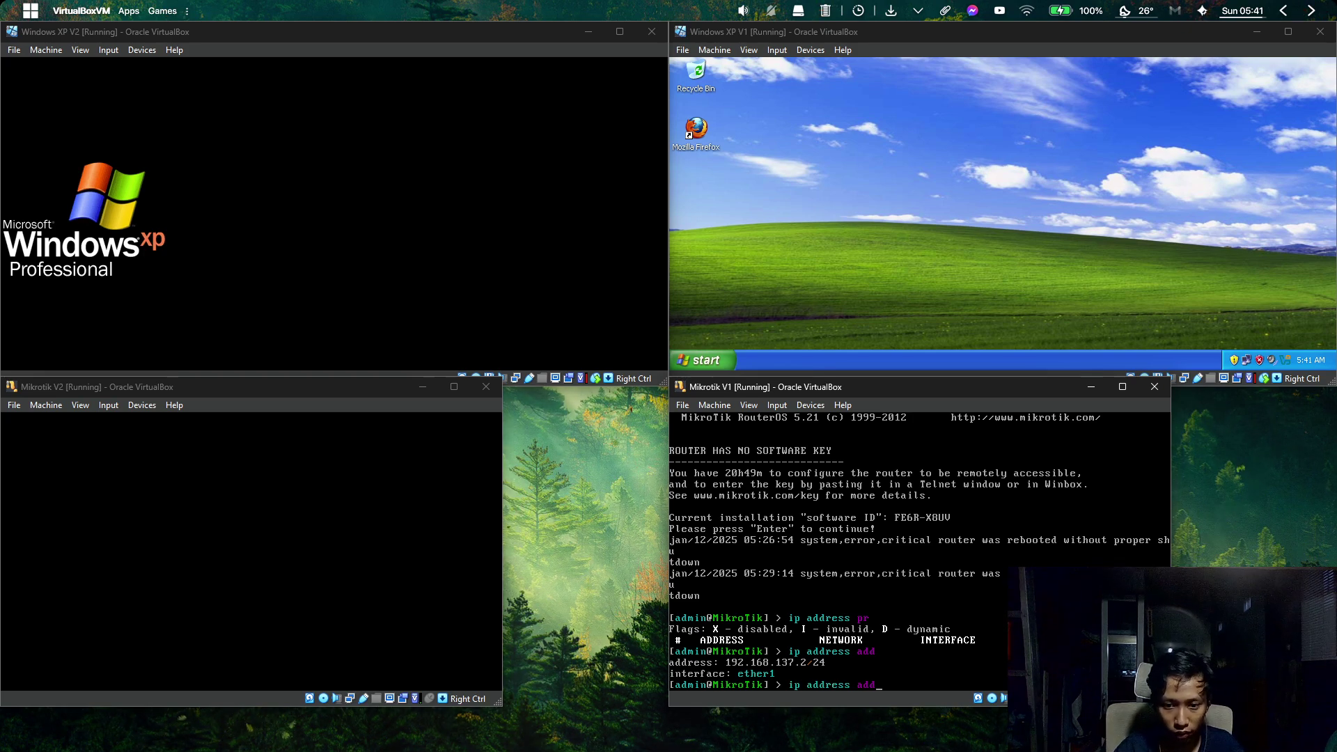
pyautogui.press('Return')
pyautogui.write('192.16')
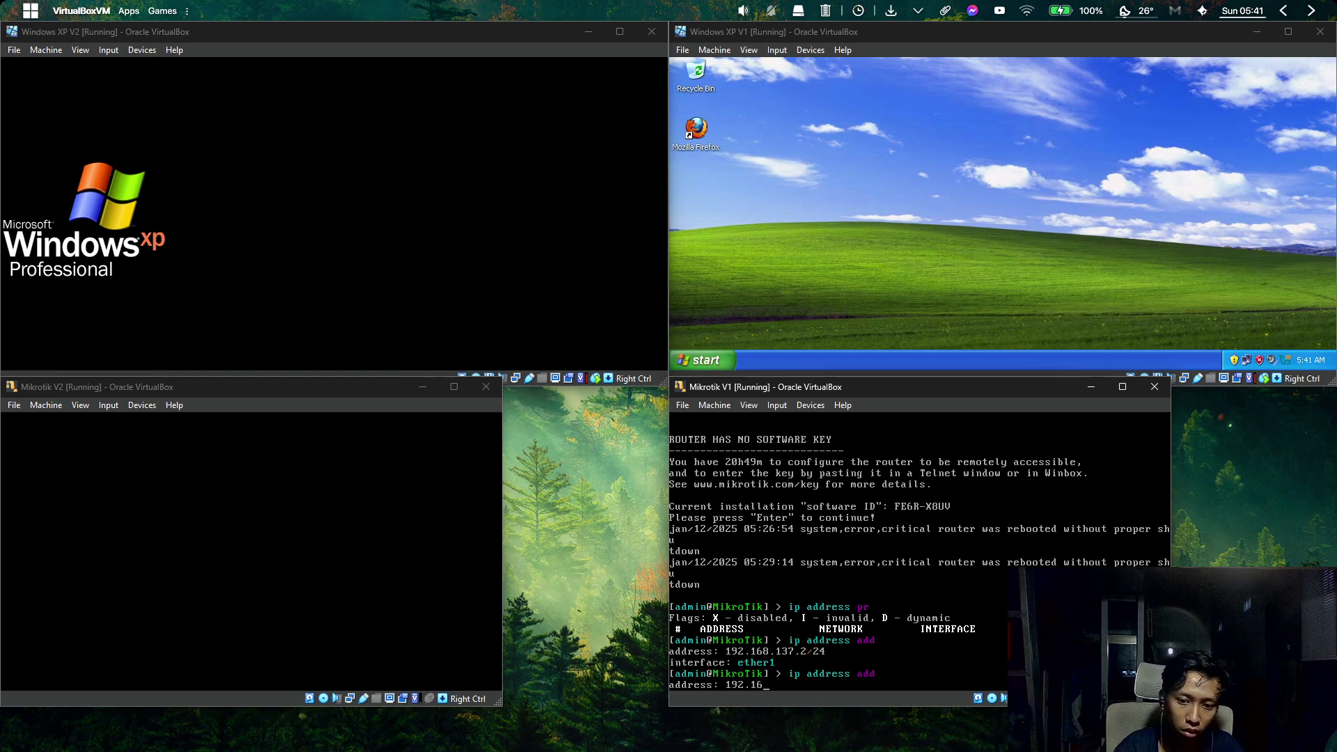
pyautogui.write('8.')
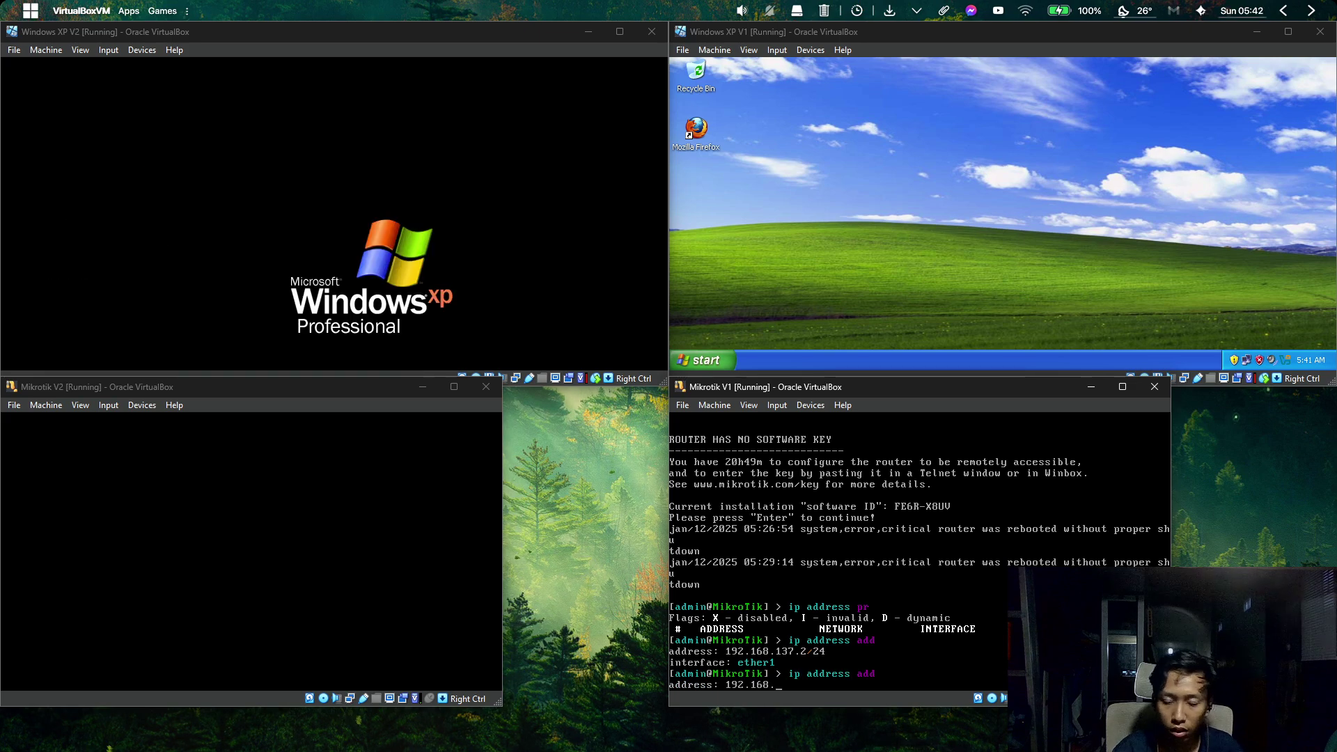
pyautogui.write('10.')
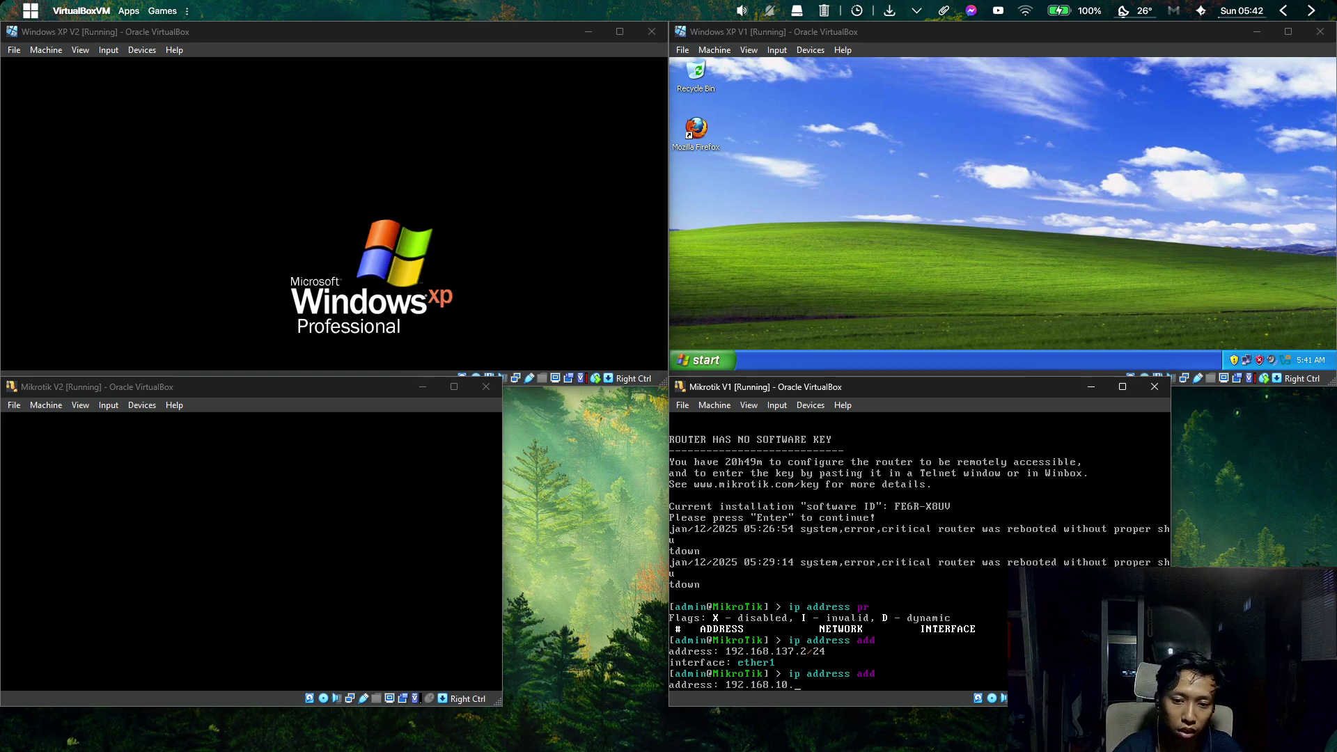
pyautogui.write('1/')
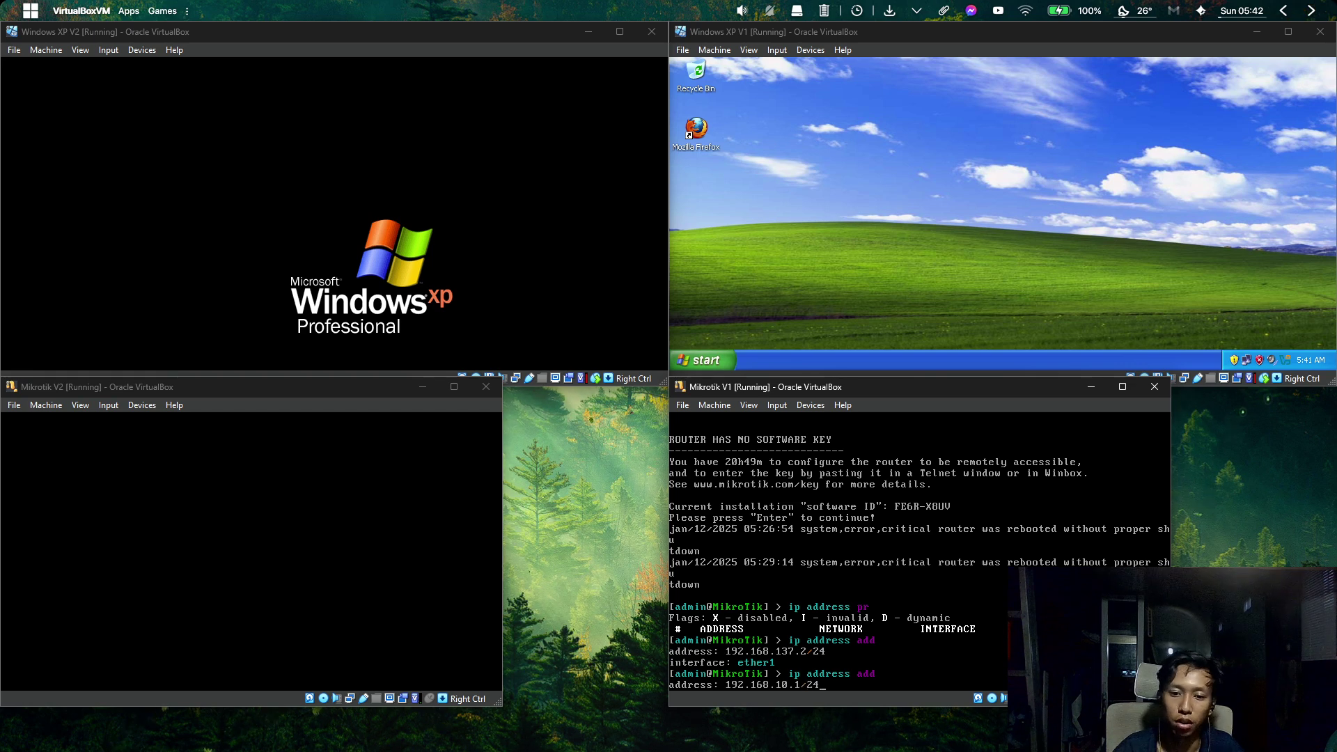
pyautogui.write('24')
pyautogui.press('Return')
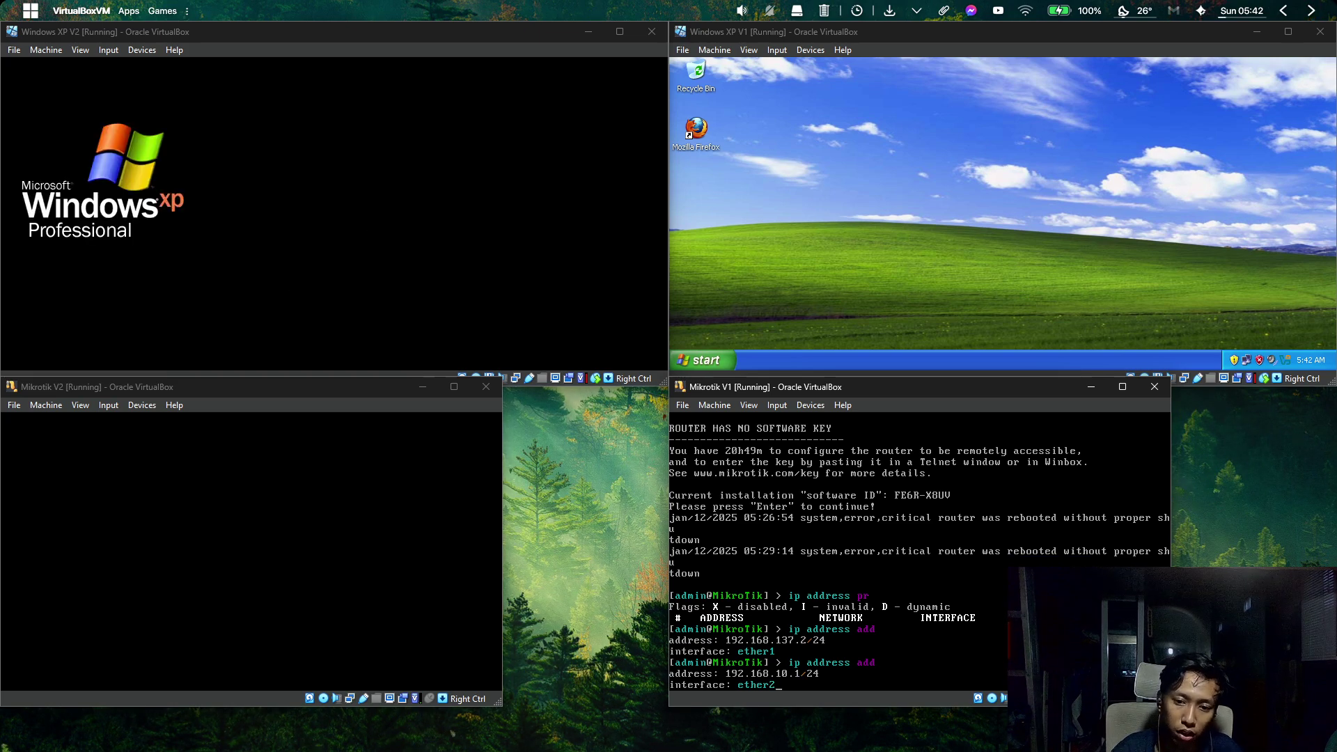
pyautogui.write('ether2')
pyautogui.press('Return')
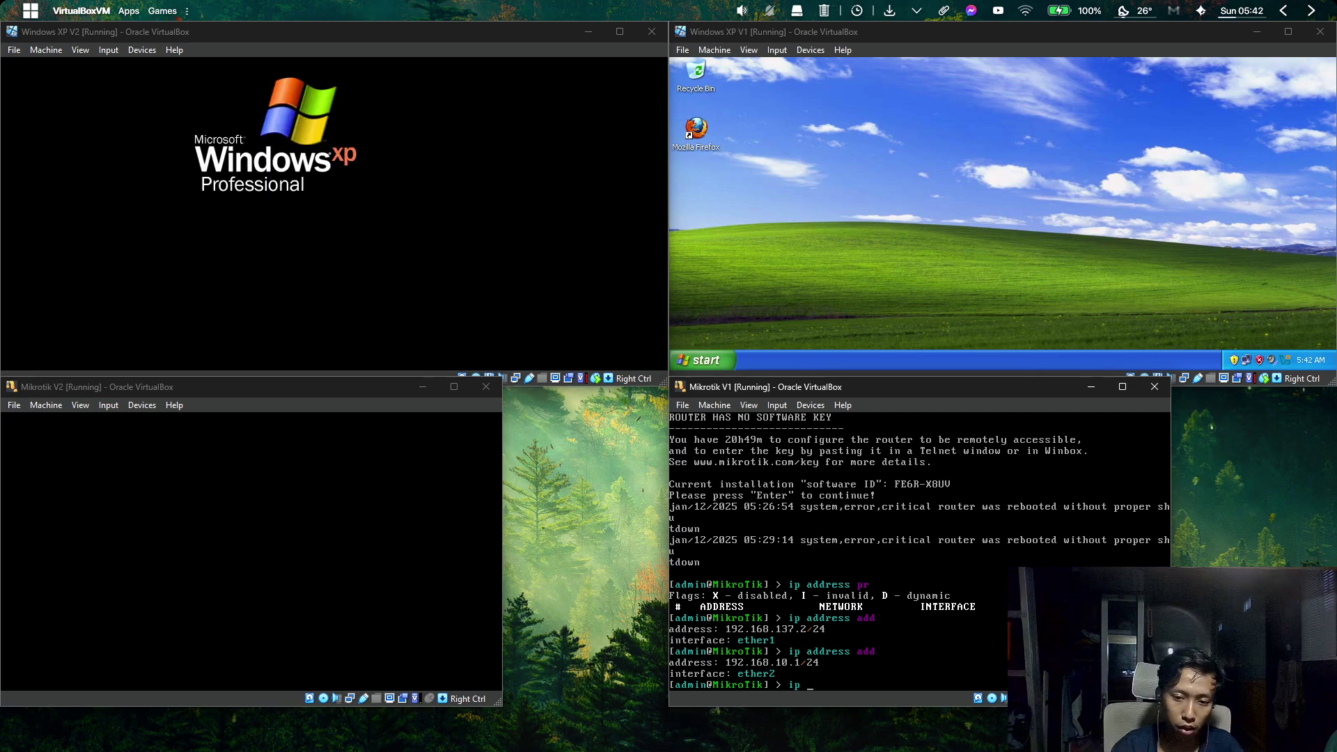
# Add the address 192.168.100.1/24 on ether3 with ip address add.
pyautogui.write('ip address')
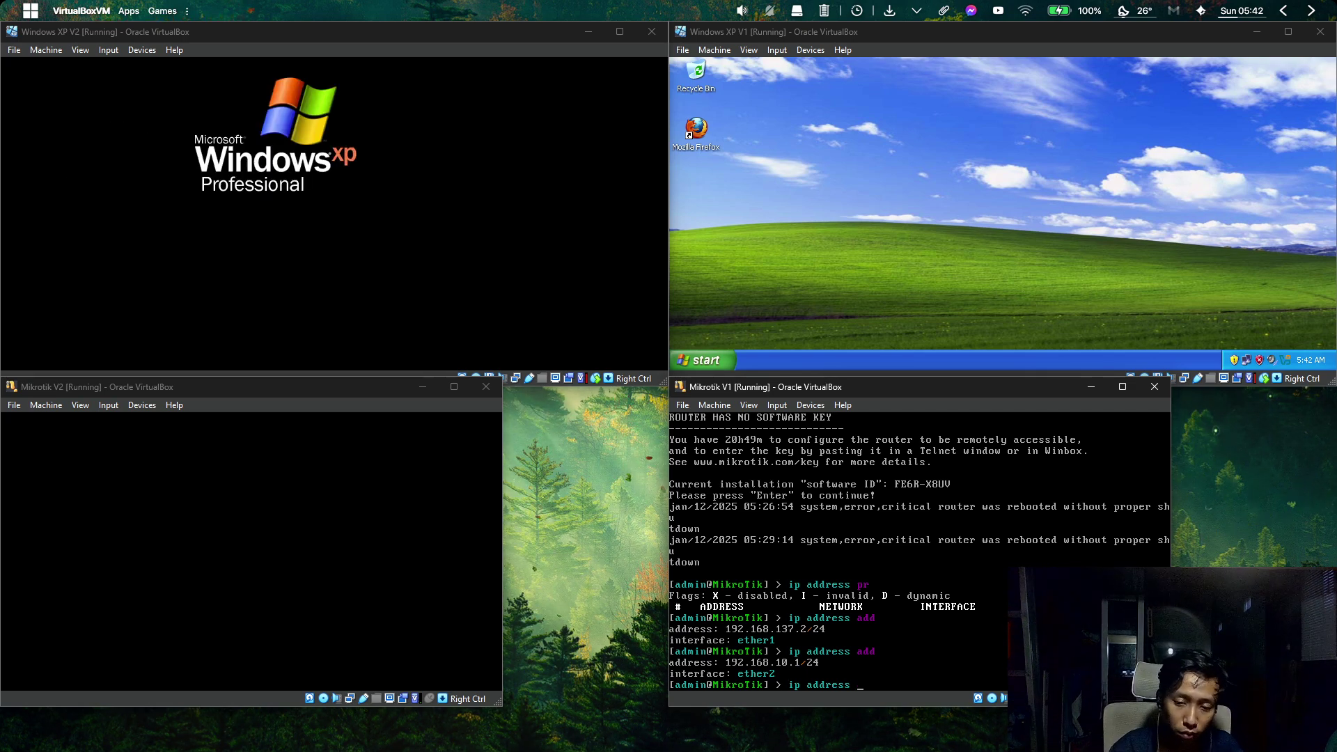
pyautogui.write(' add')
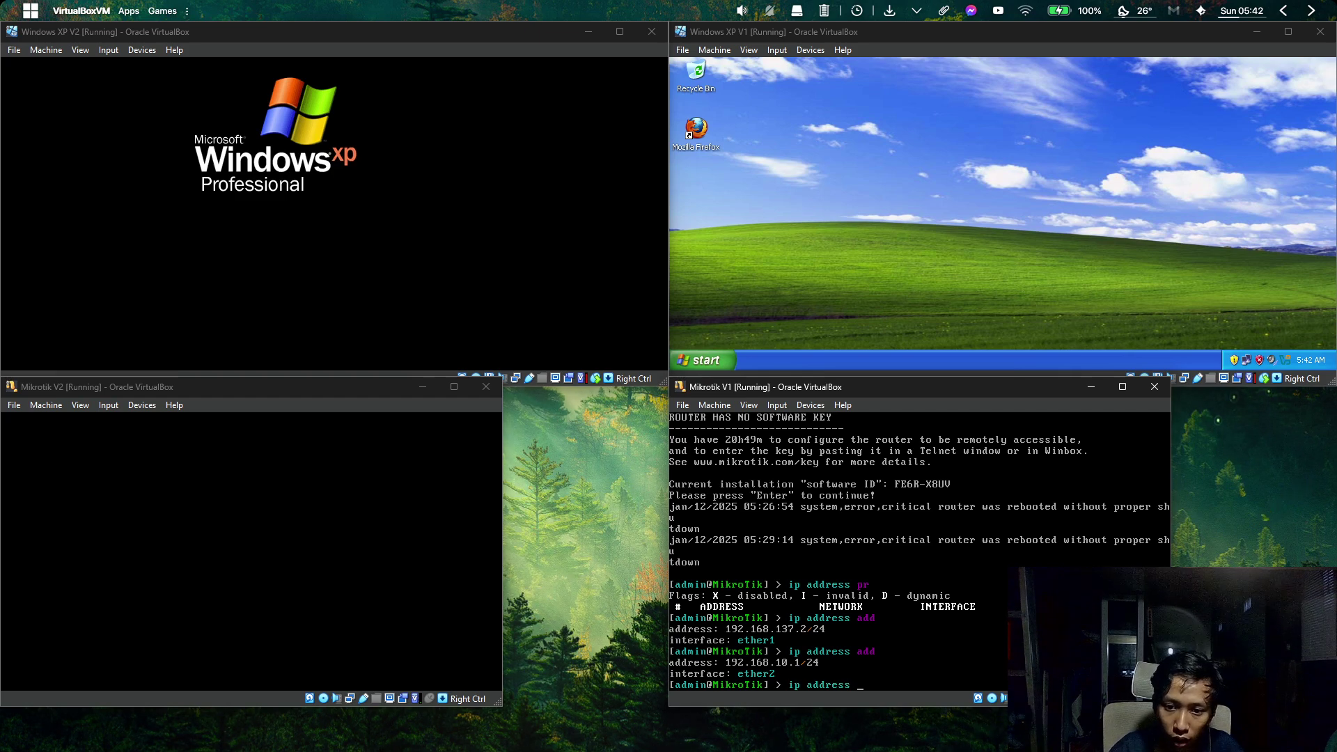
pyautogui.press('Return')
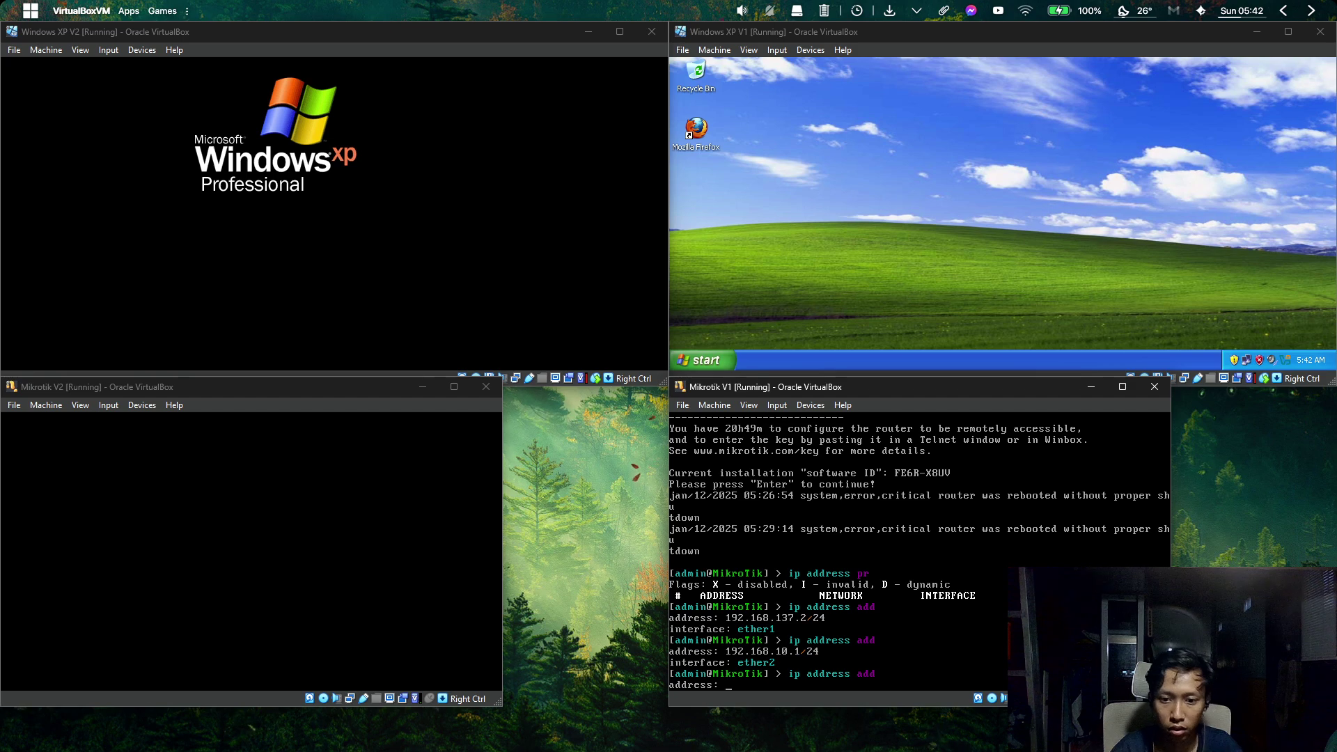
pyautogui.write('192.168')
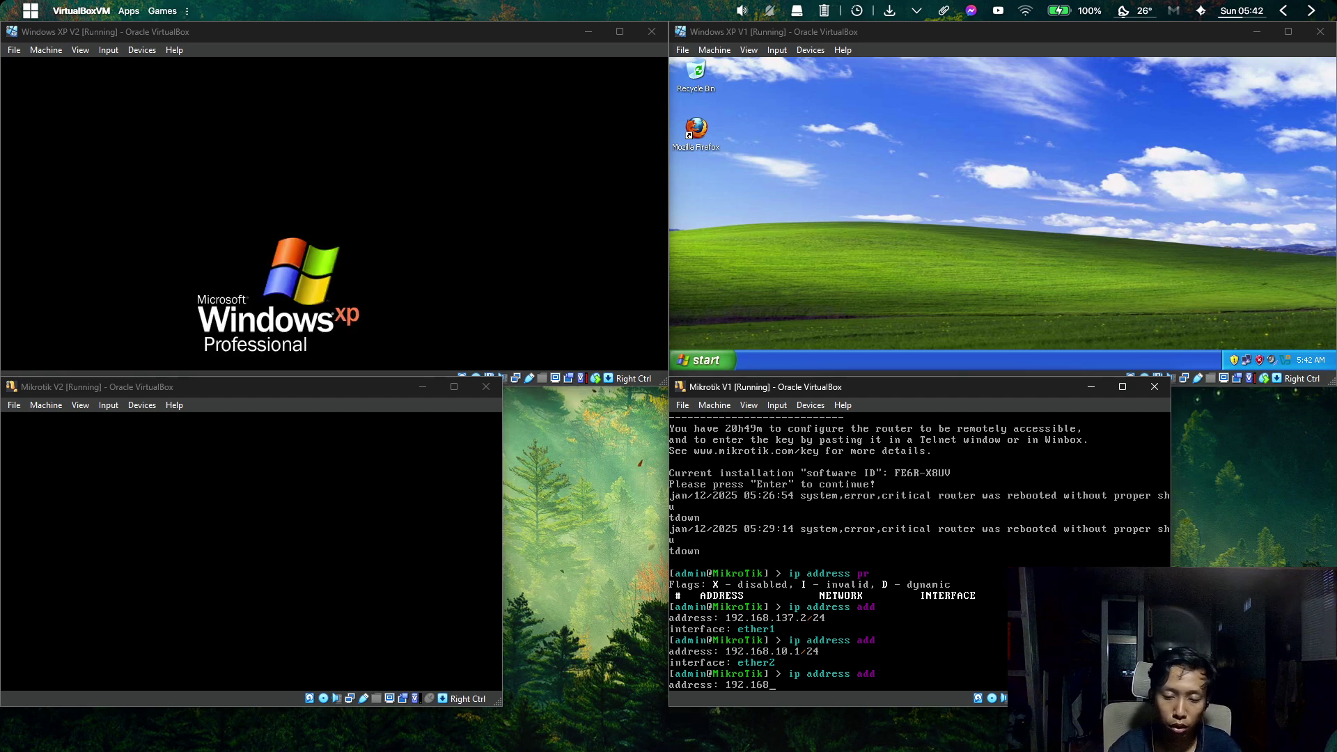
pyautogui.write('.100.1/')
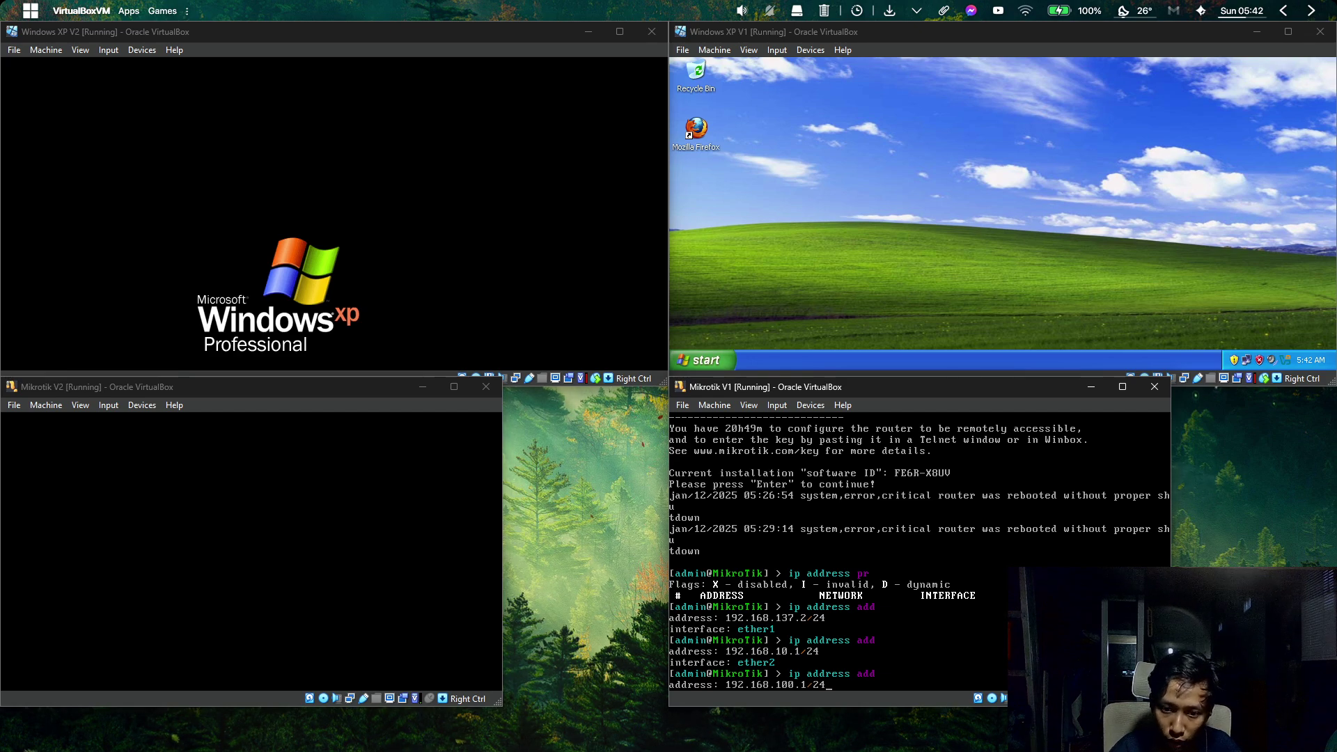
pyautogui.write('24')
pyautogui.press('Return')
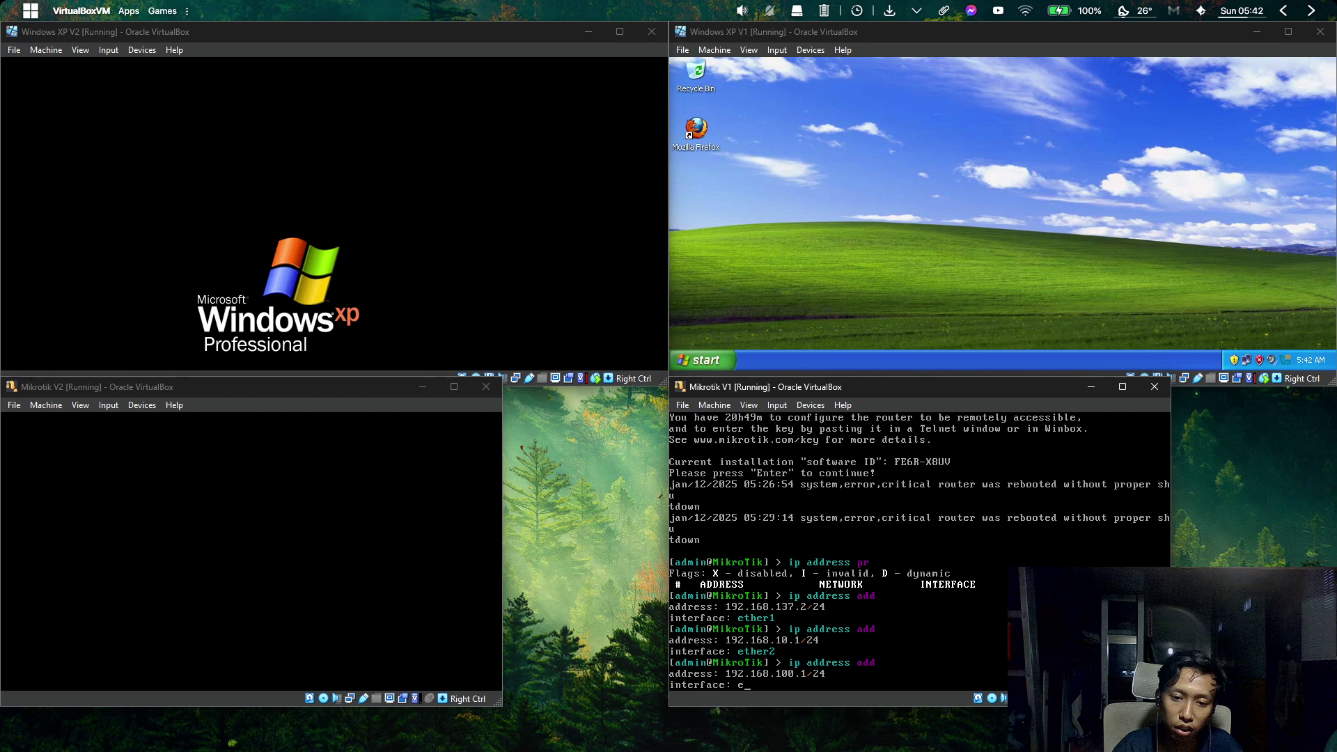
pyautogui.write('ether3')
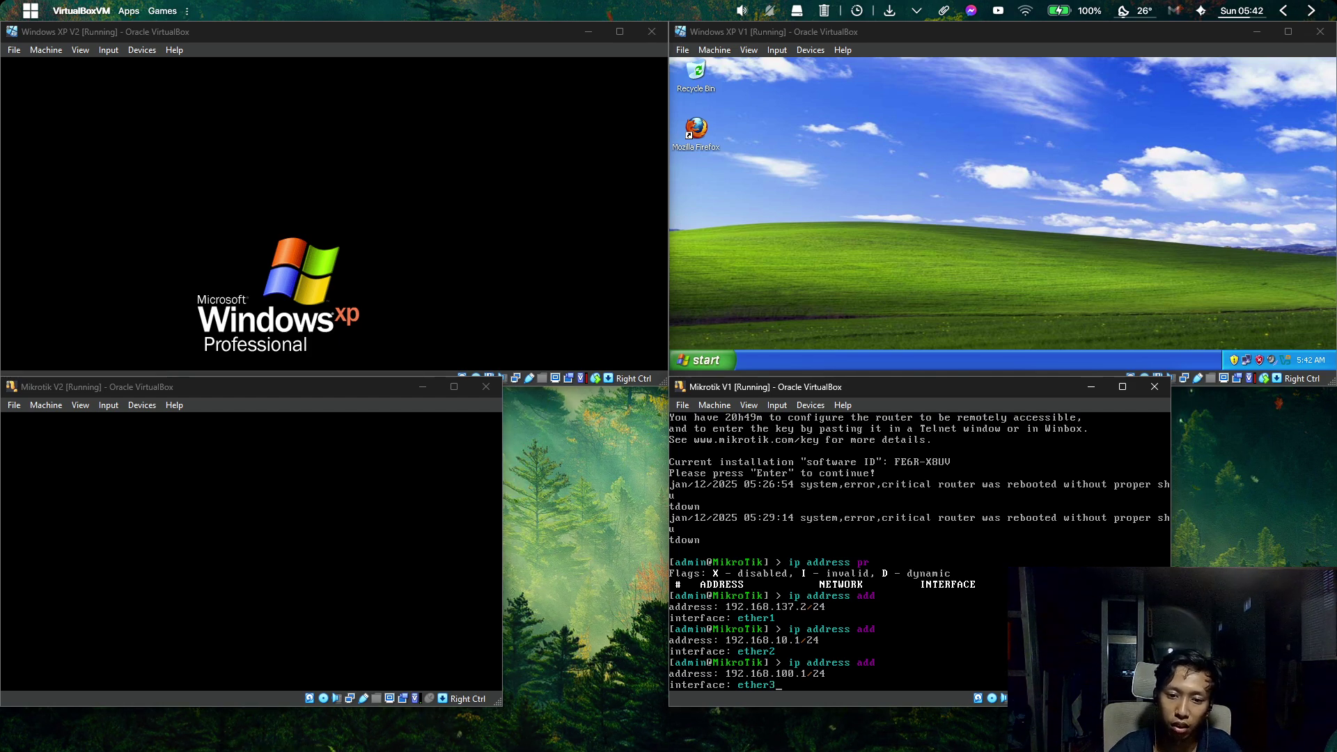
pyautogui.press('Return')
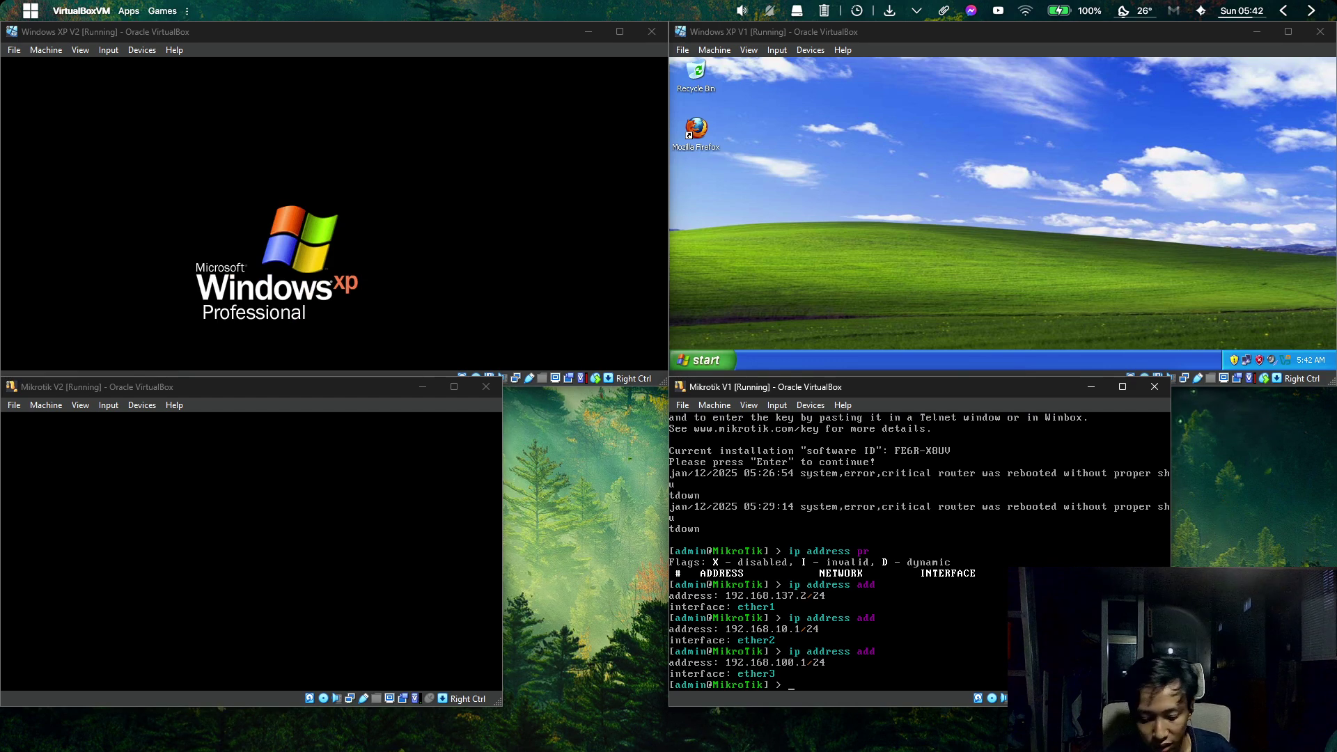
# List the router's addresses with ip address print and bring Packet Tracer forward.
pyautogui.write('ipr')
pyautogui.press('BackSpace')
pyautogui.write('addr')
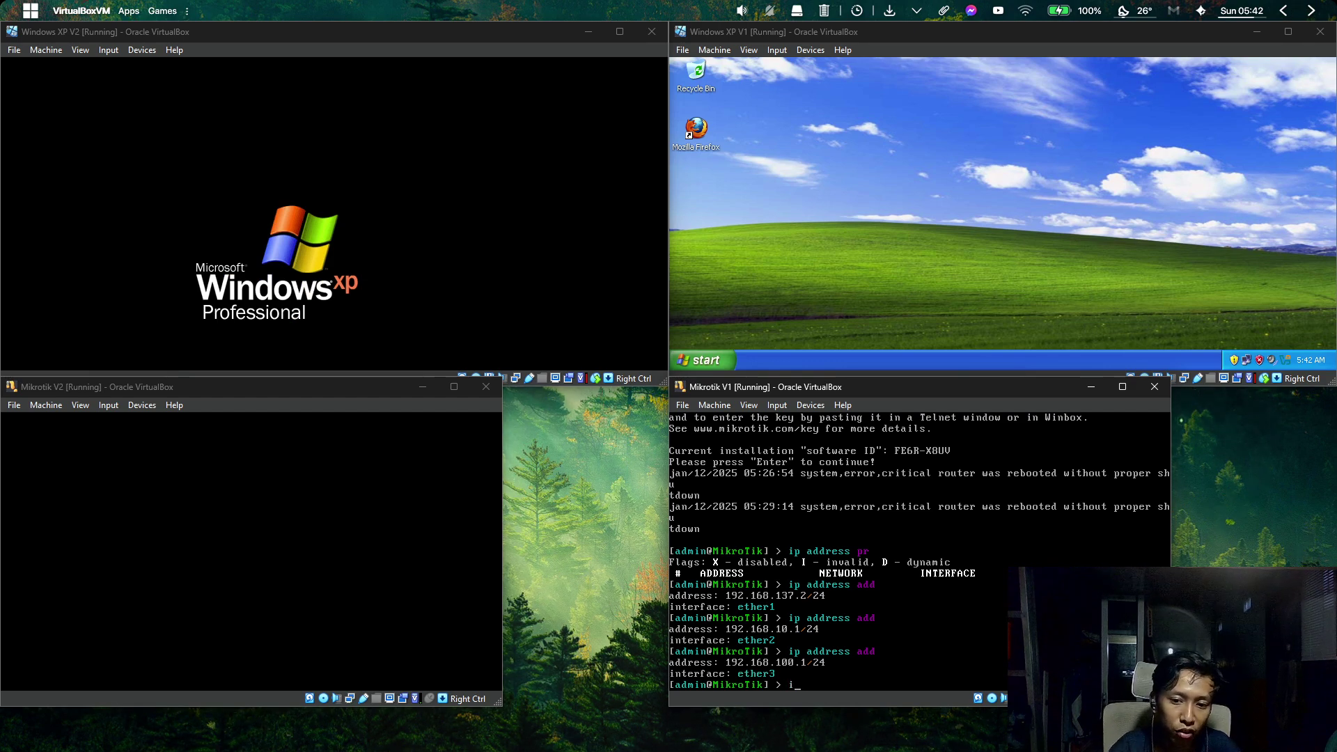
pyautogui.write('ess pr')
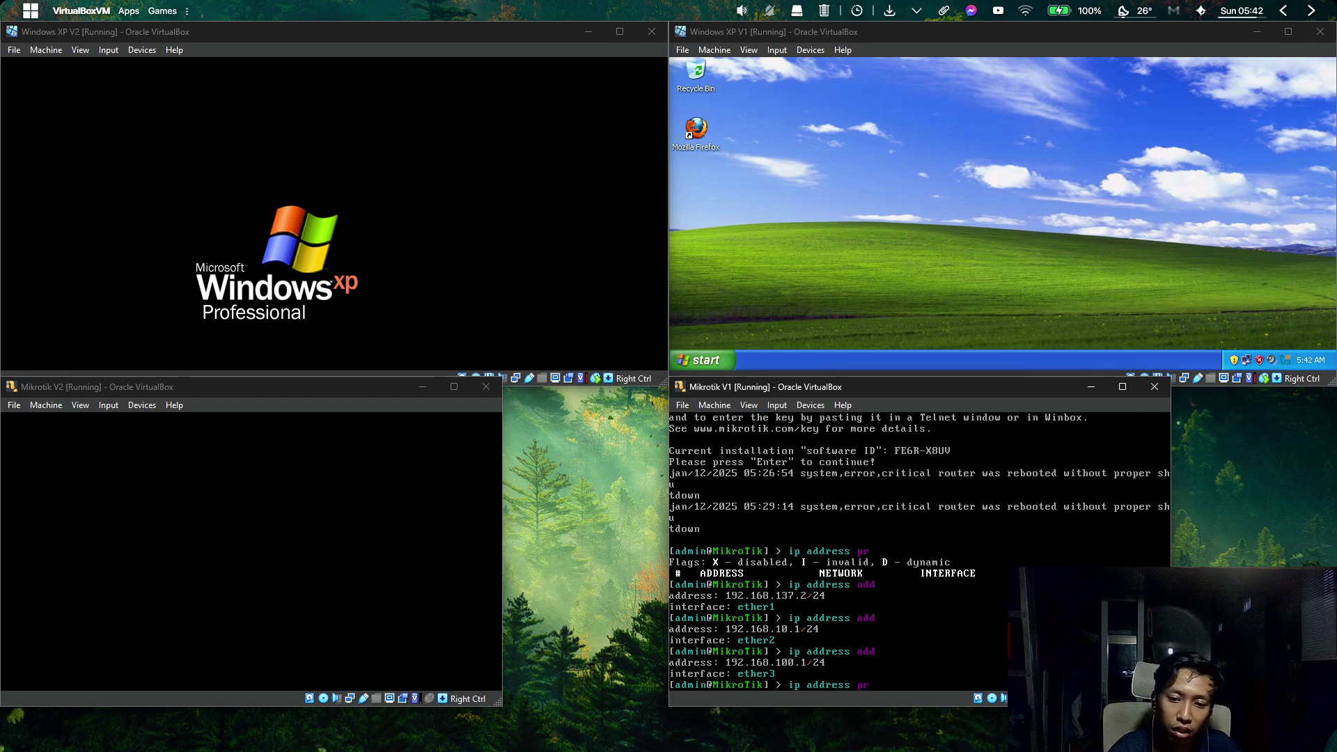
pyautogui.press('Return')
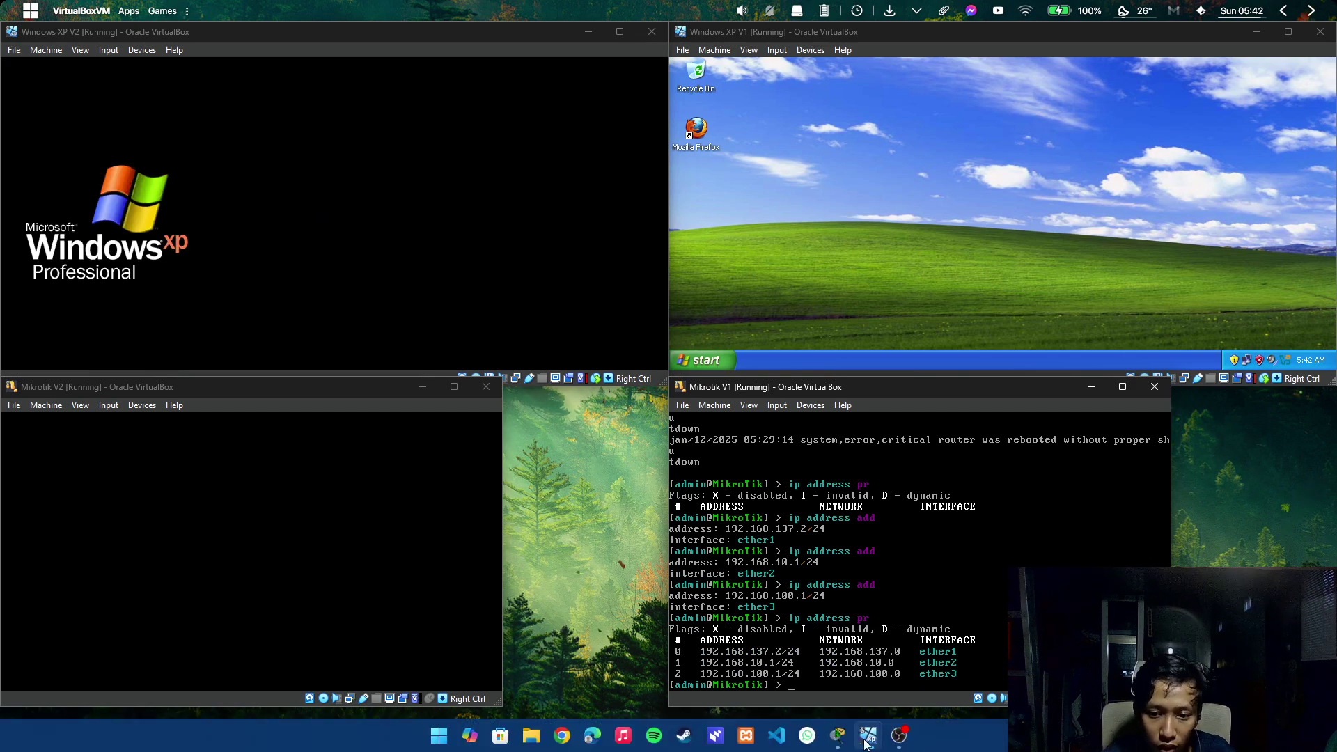
pyautogui.click(839, 737)
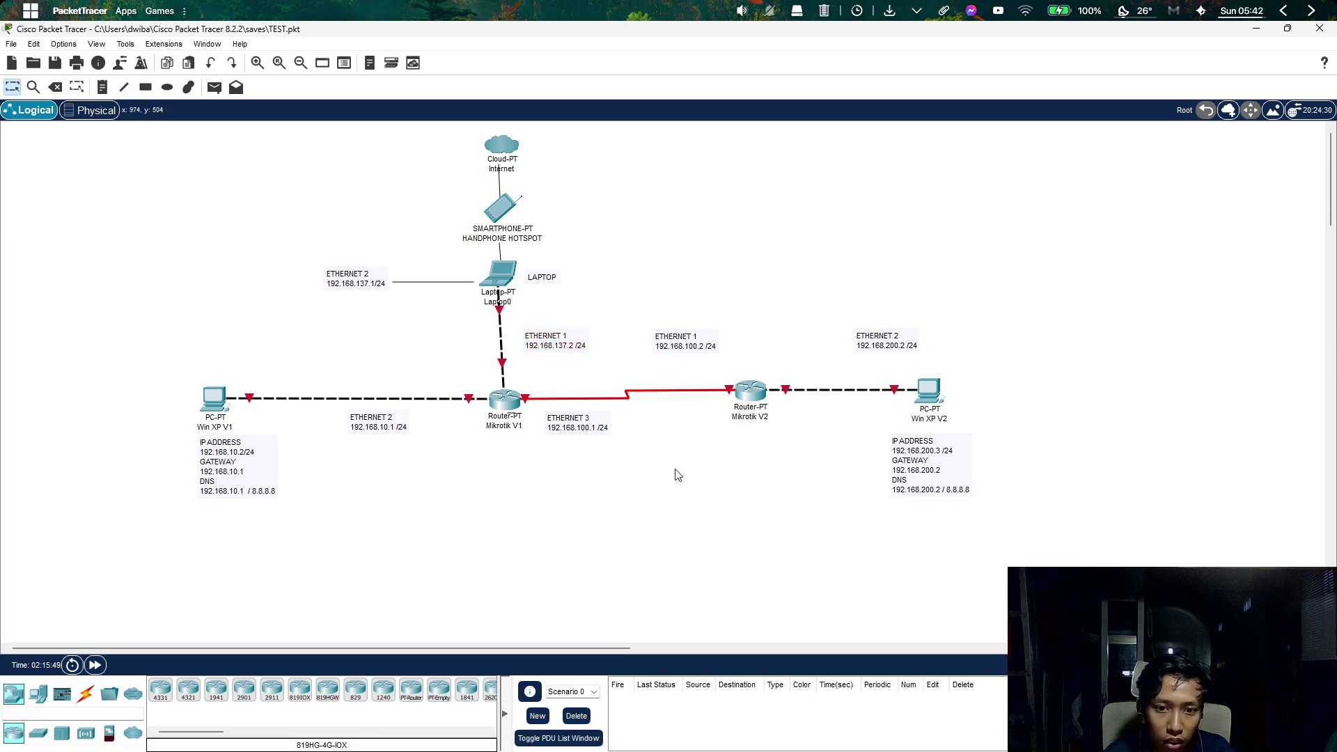
# Reposition the ETHERNET 1, 2 and 3 address labels beside Mikrotik V1.
pyautogui.moveTo(563, 345)
pyautogui.mouseDown()
pyautogui.moveTo(586, 321)
pyautogui.moveTo(547, 327)
pyautogui.moveTo(517, 307)
pyautogui.moveTo(524, 389)
pyautogui.moveTo(547, 318)
pyautogui.moveTo(557, 332)
pyautogui.mouseUp()
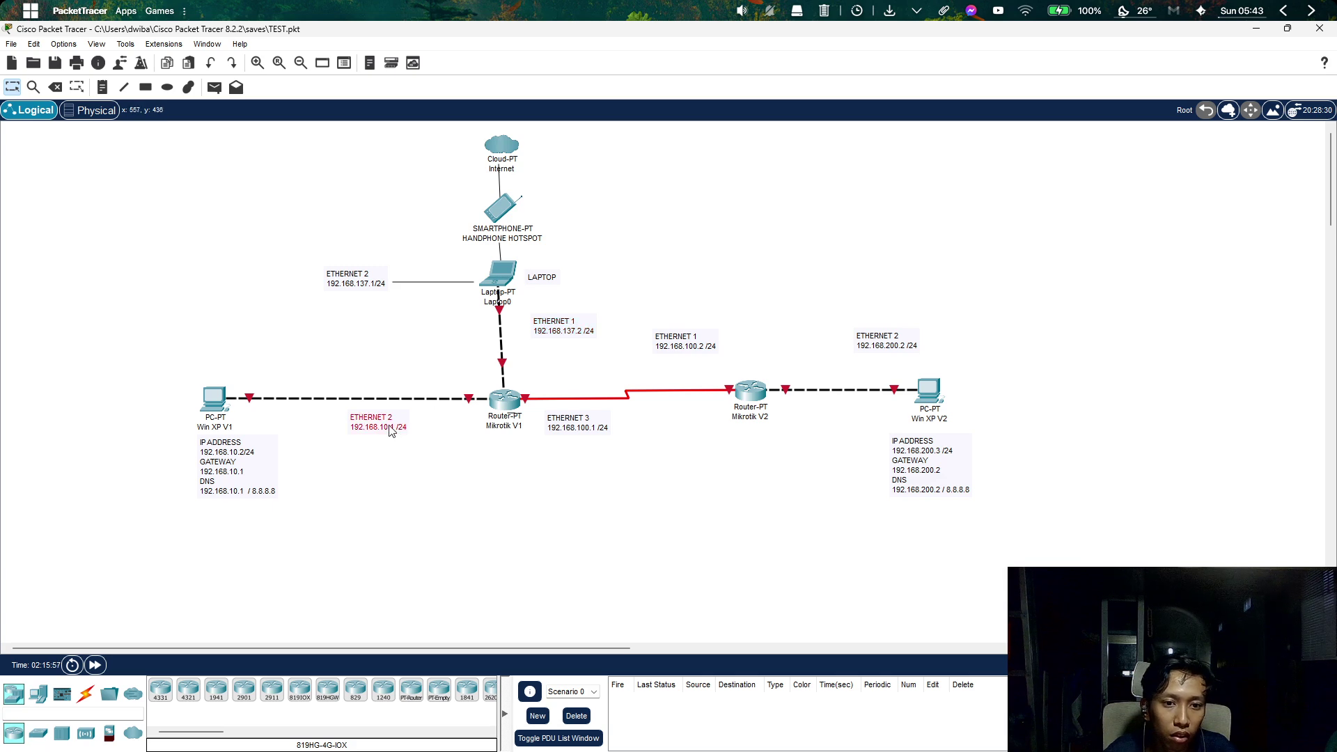
pyautogui.moveTo(389, 431)
pyautogui.mouseDown()
pyautogui.moveTo(379, 411)
pyautogui.moveTo(451, 432)
pyautogui.moveTo(524, 413)
pyautogui.moveTo(484, 435)
pyautogui.moveTo(484, 412)
pyautogui.moveTo(414, 416)
pyautogui.moveTo(418, 436)
pyautogui.moveTo(202, 430)
pyautogui.moveTo(343, 444)
pyautogui.moveTo(321, 447)
pyautogui.moveTo(422, 410)
pyautogui.moveTo(413, 430)
pyautogui.mouseUp()
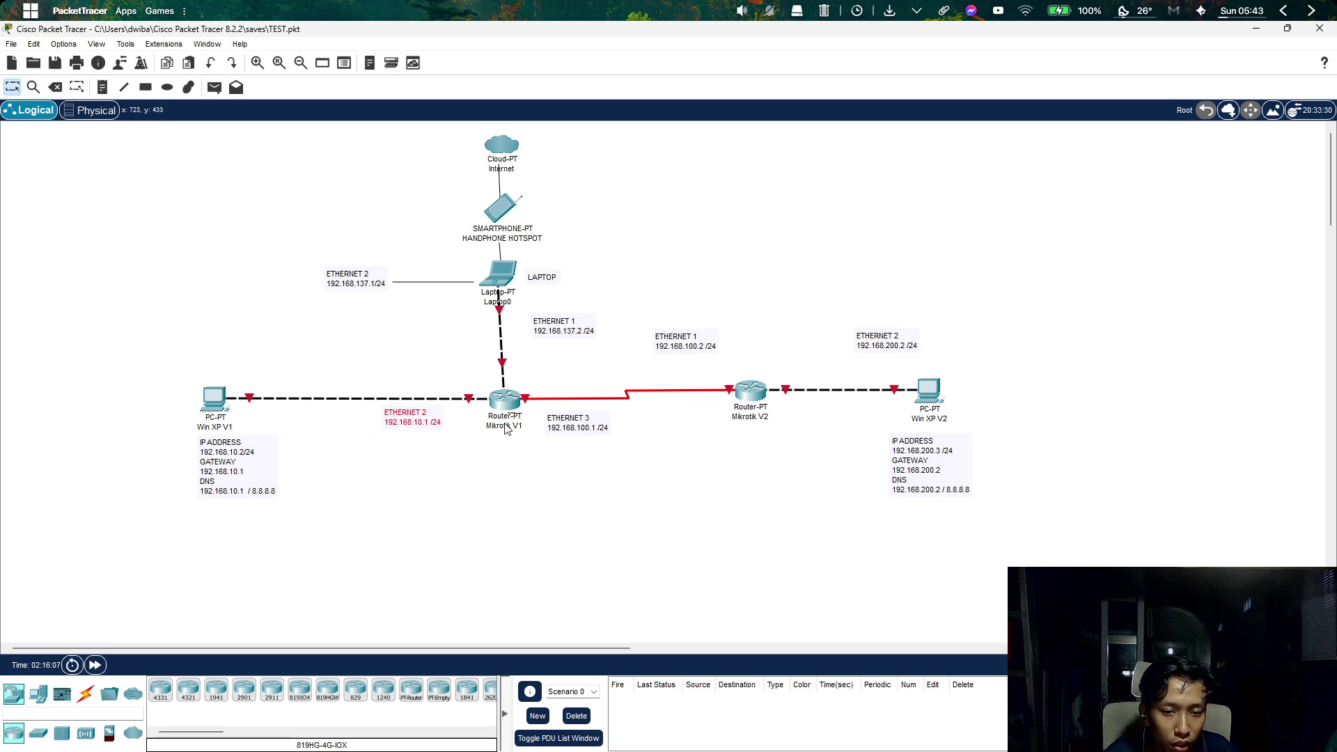
pyautogui.moveTo(576, 429); pyautogui.dragTo(568, 432)
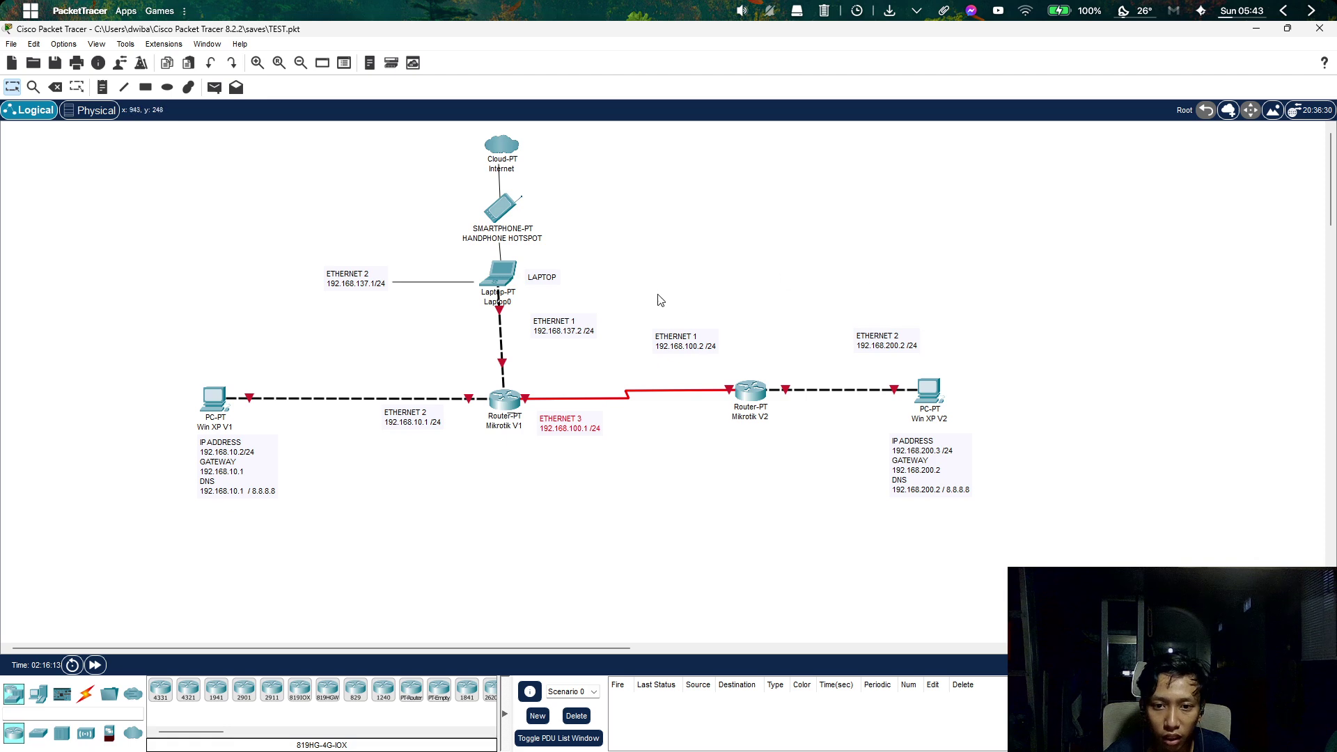
# Select Mikrotik V2, Win XP V2 and Win XP V1 with their notes, then minimize Packet Tracer.
pyautogui.moveTo(658, 294); pyautogui.dragTo(1061, 528)
pyautogui.moveTo(304, 596); pyautogui.dragTo(85, 324)
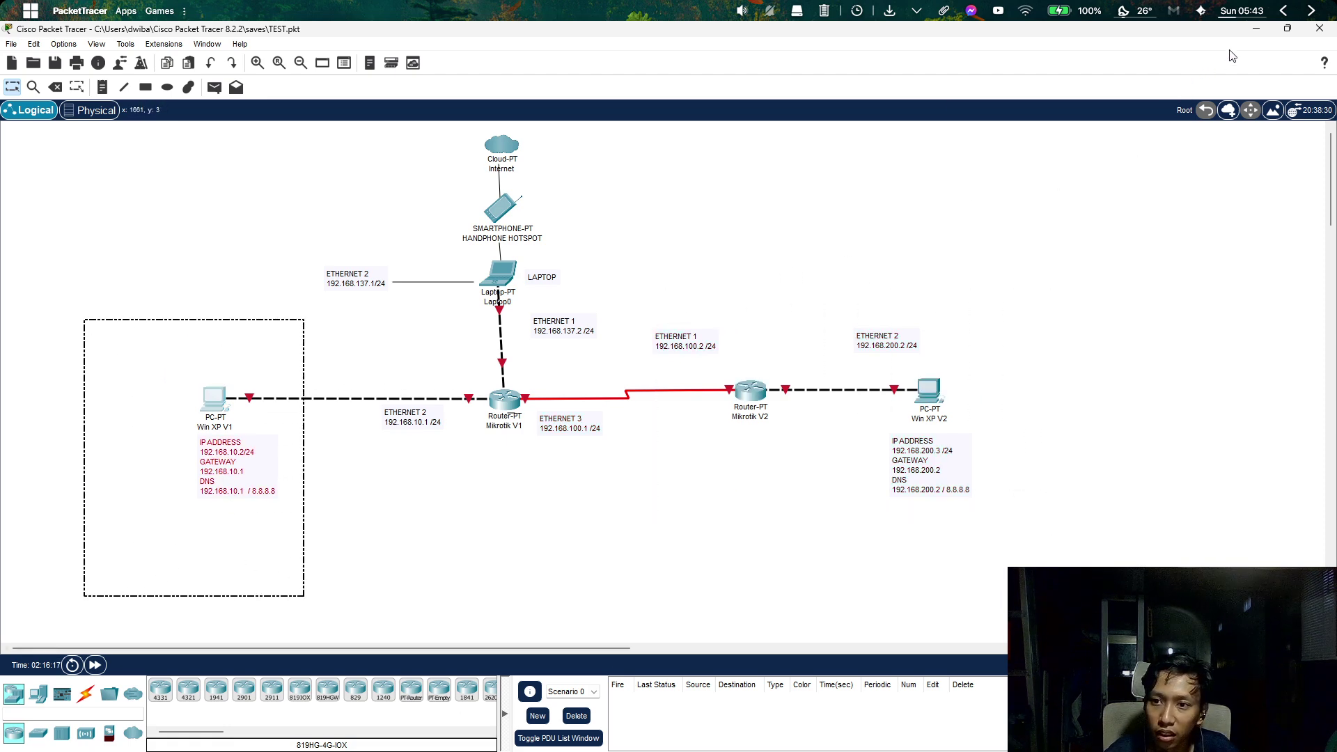
pyautogui.click(1255, 30)
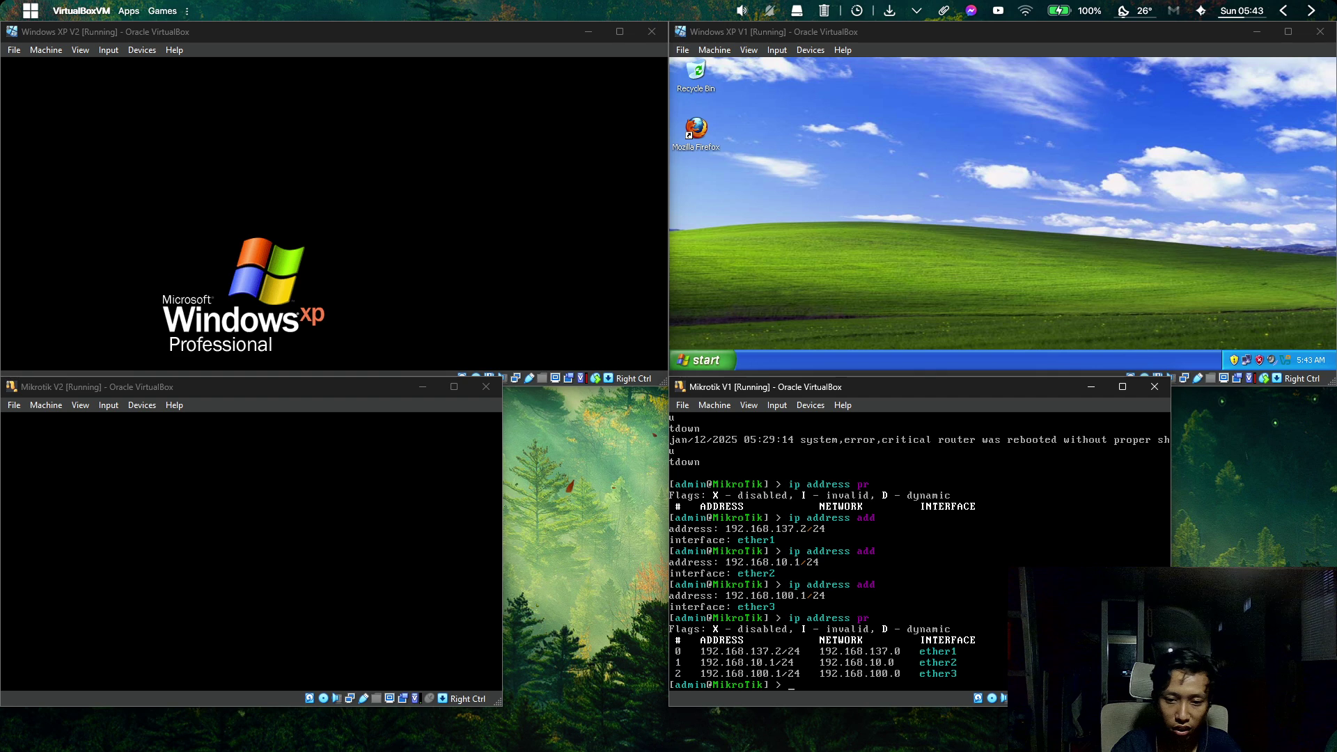
# Try setting route number 1's gateway to 192.168.137.1 with ip route set.
pyautogui.press('BackSpace')
pyautogui.press('BackSpace')
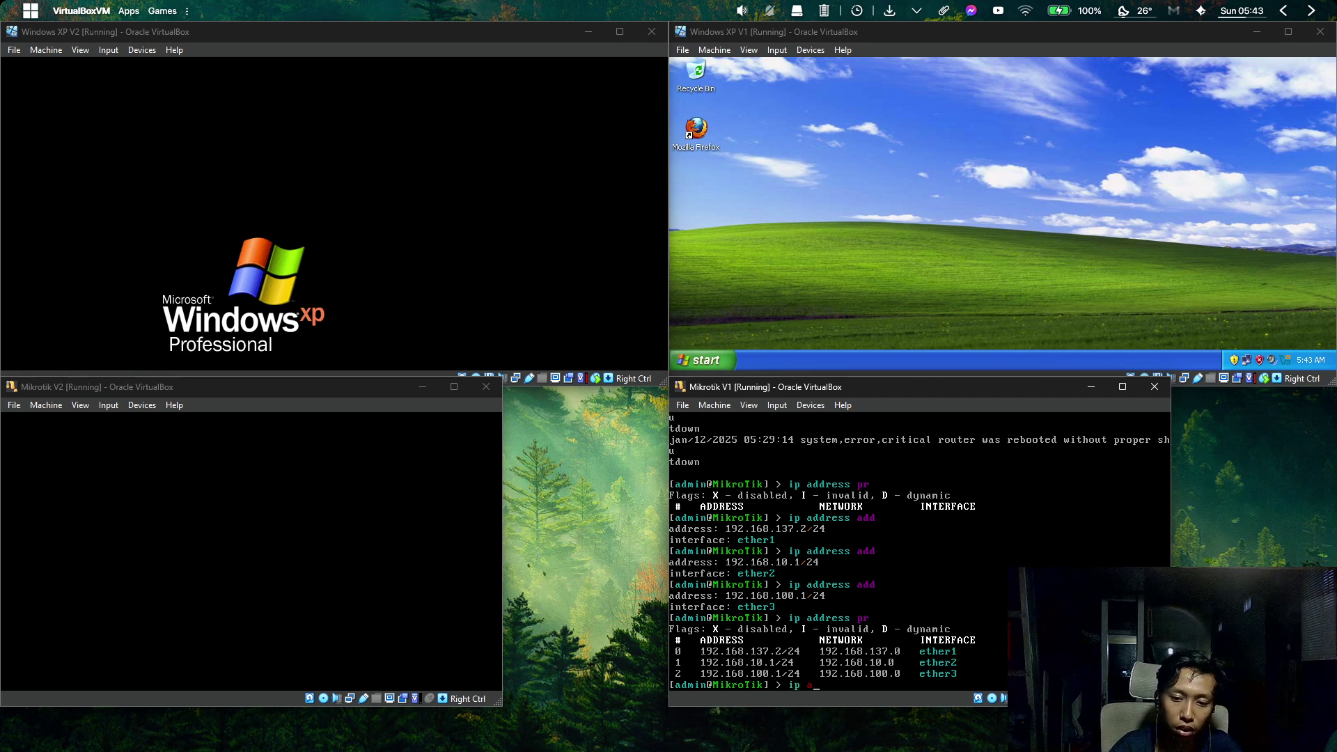
pyautogui.write('riute gatce')
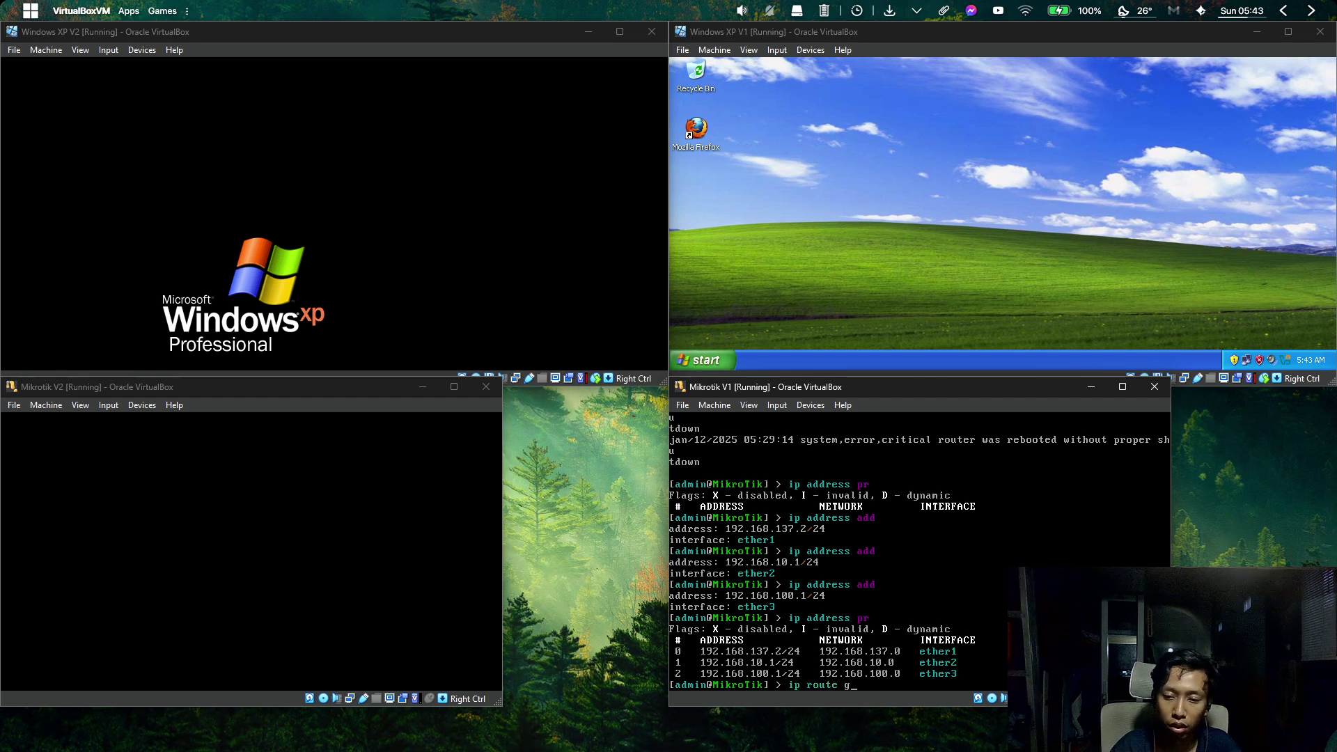
pyautogui.press('BackSpace')
pyautogui.press('BackSpace')
pyautogui.press('BackSpace')
pyautogui.press('BackSpace')
pyautogui.press('BackSpace')
pyautogui.write('s')
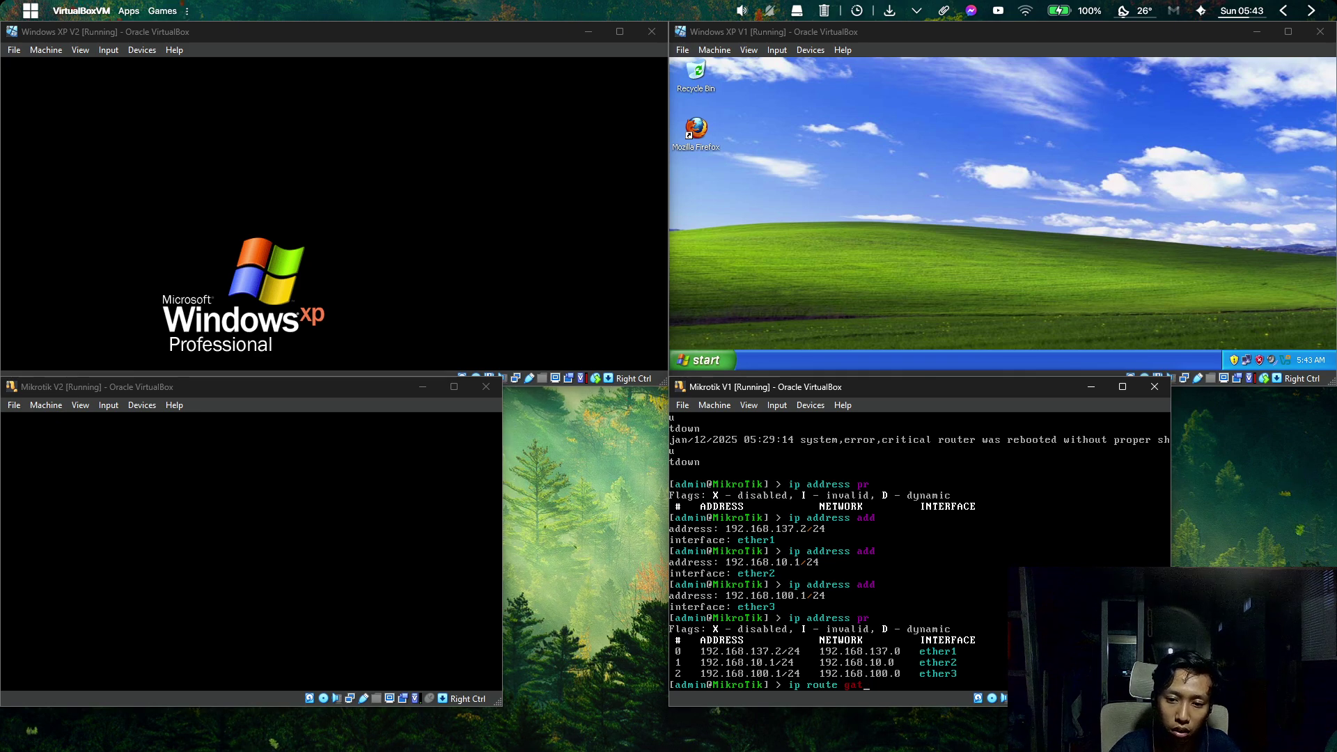
pyautogui.write('et gateway=')
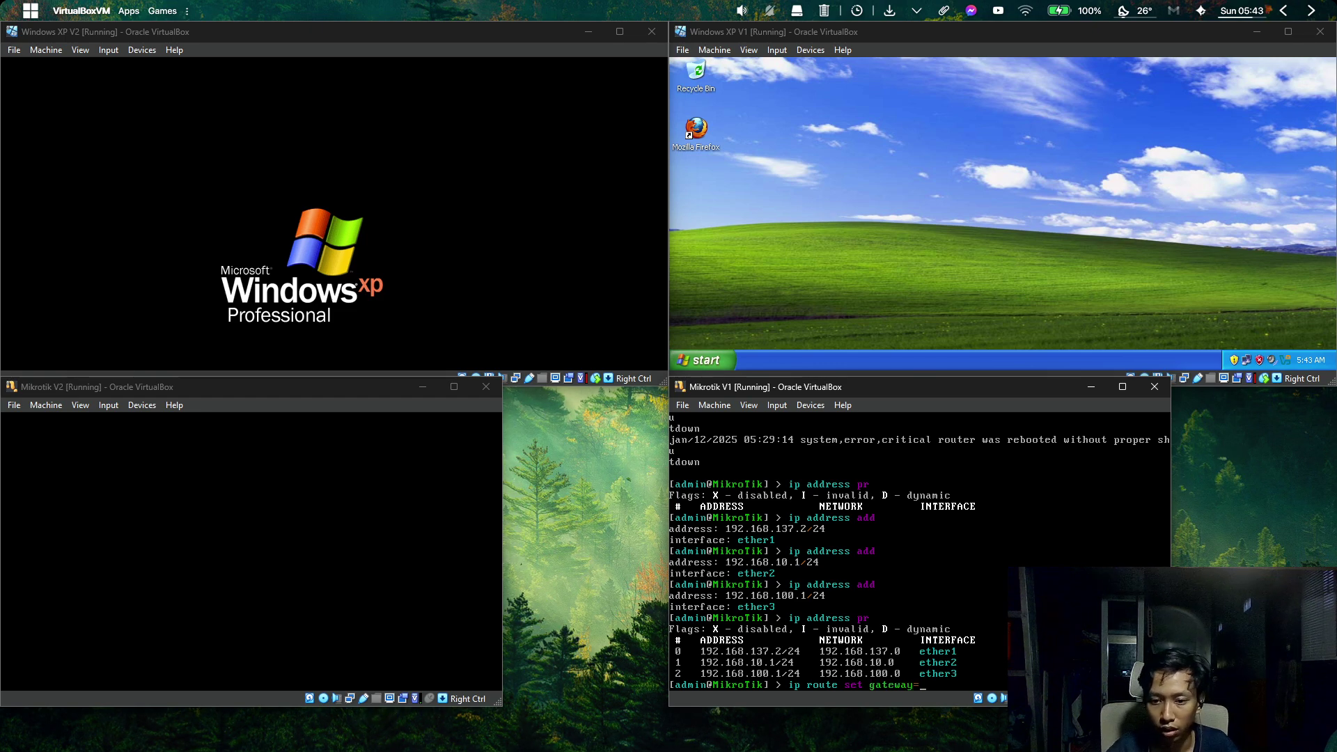
pyautogui.write('192.168')
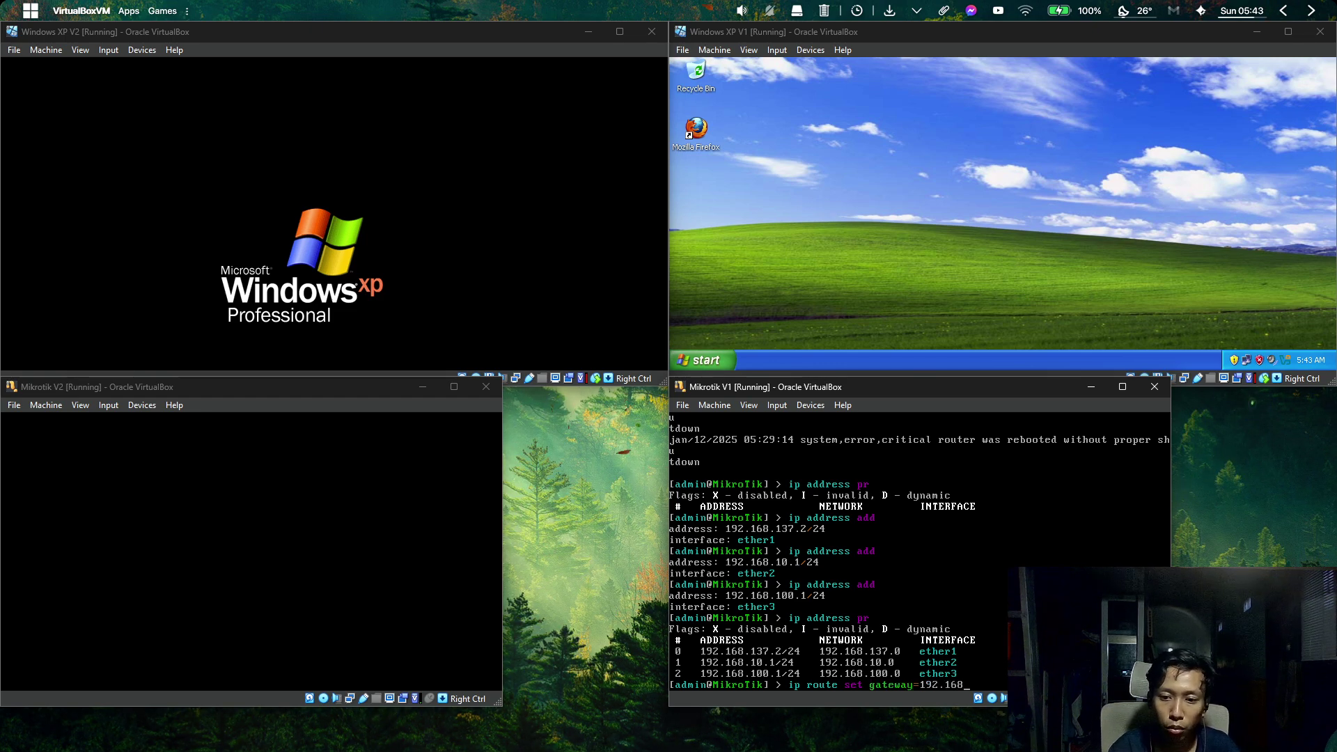
pyautogui.write('.137.1')
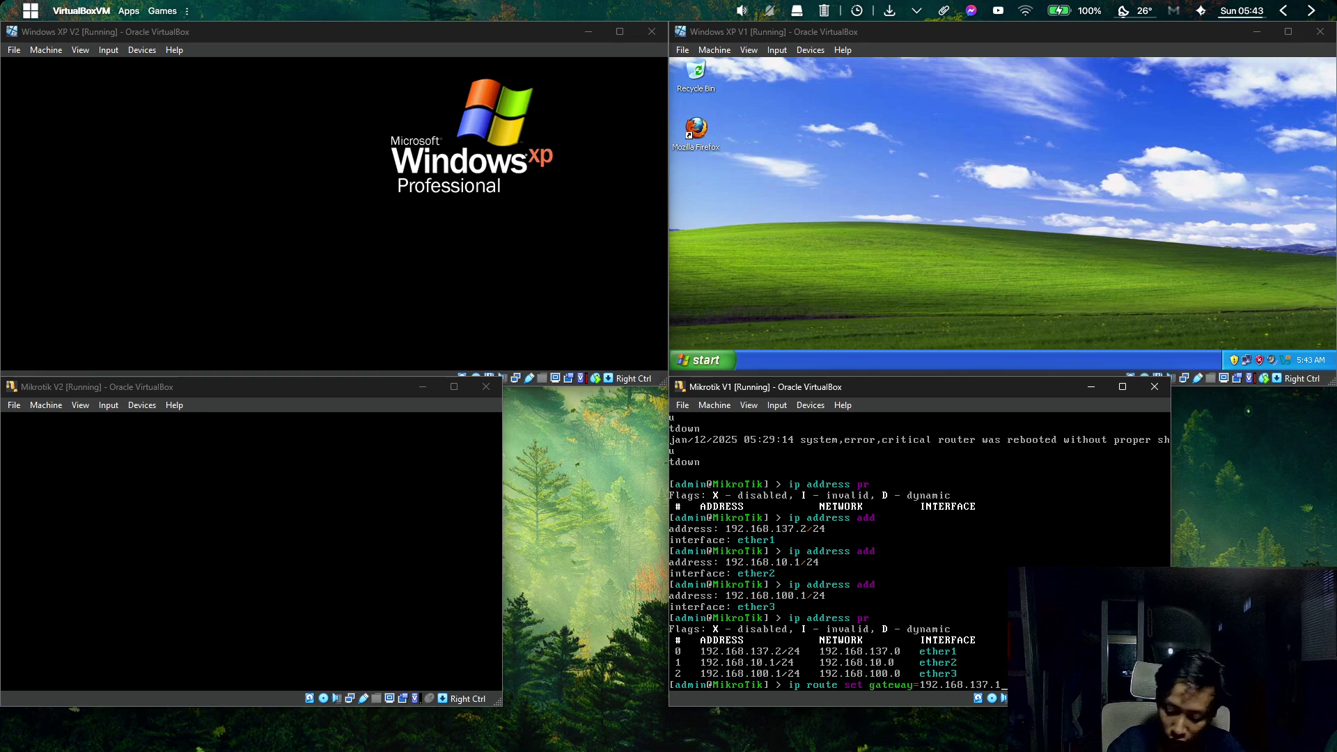
pyautogui.press('Return')
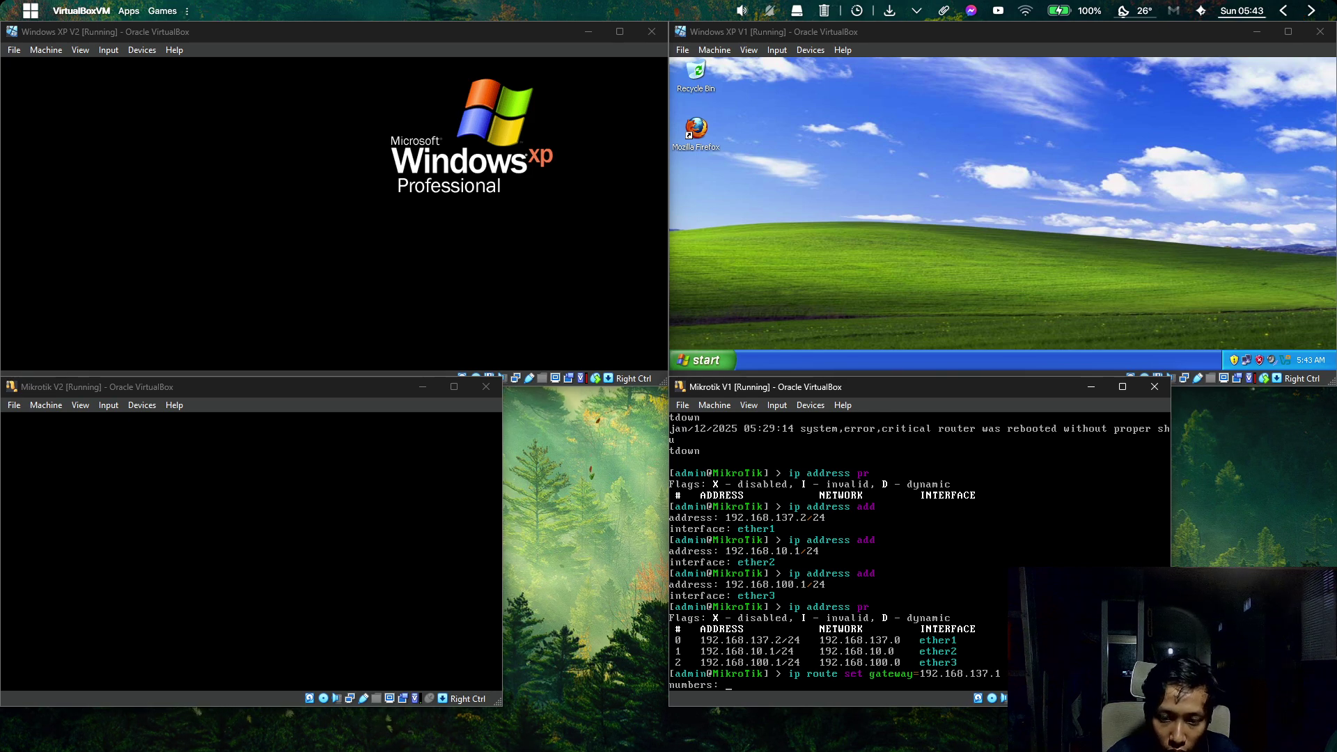
pyautogui.write('1')
pyautogui.press('Return')
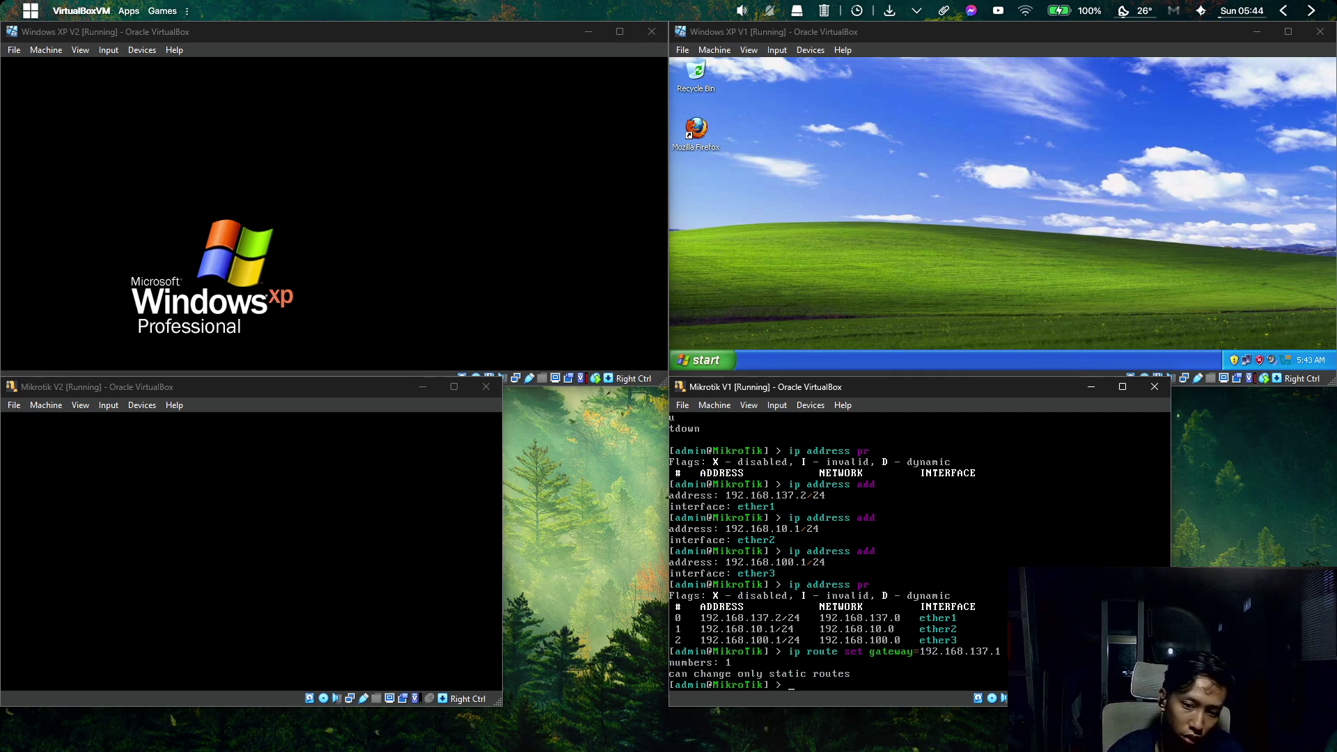
# Add a default route via gateway 192.168.137.1 and print the routing table.
pyautogui.write('ip route')
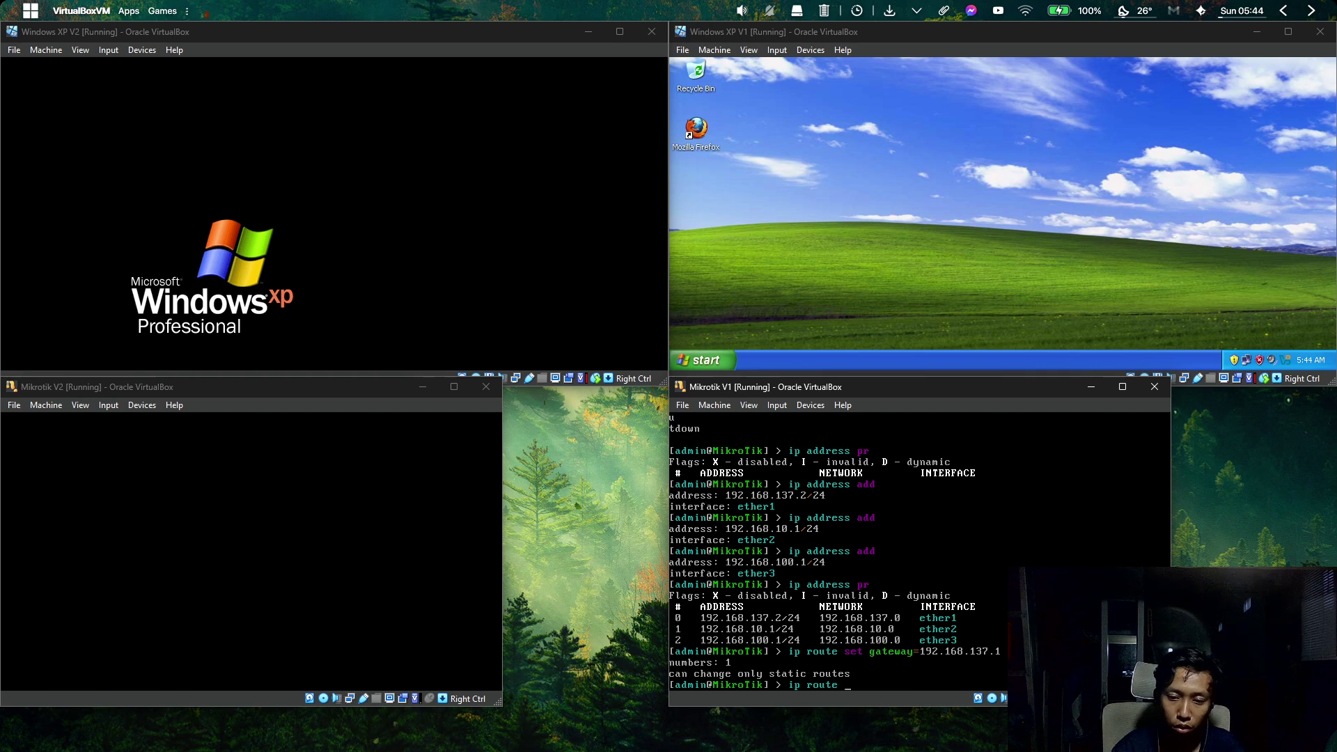
pyautogui.write(' add gat')
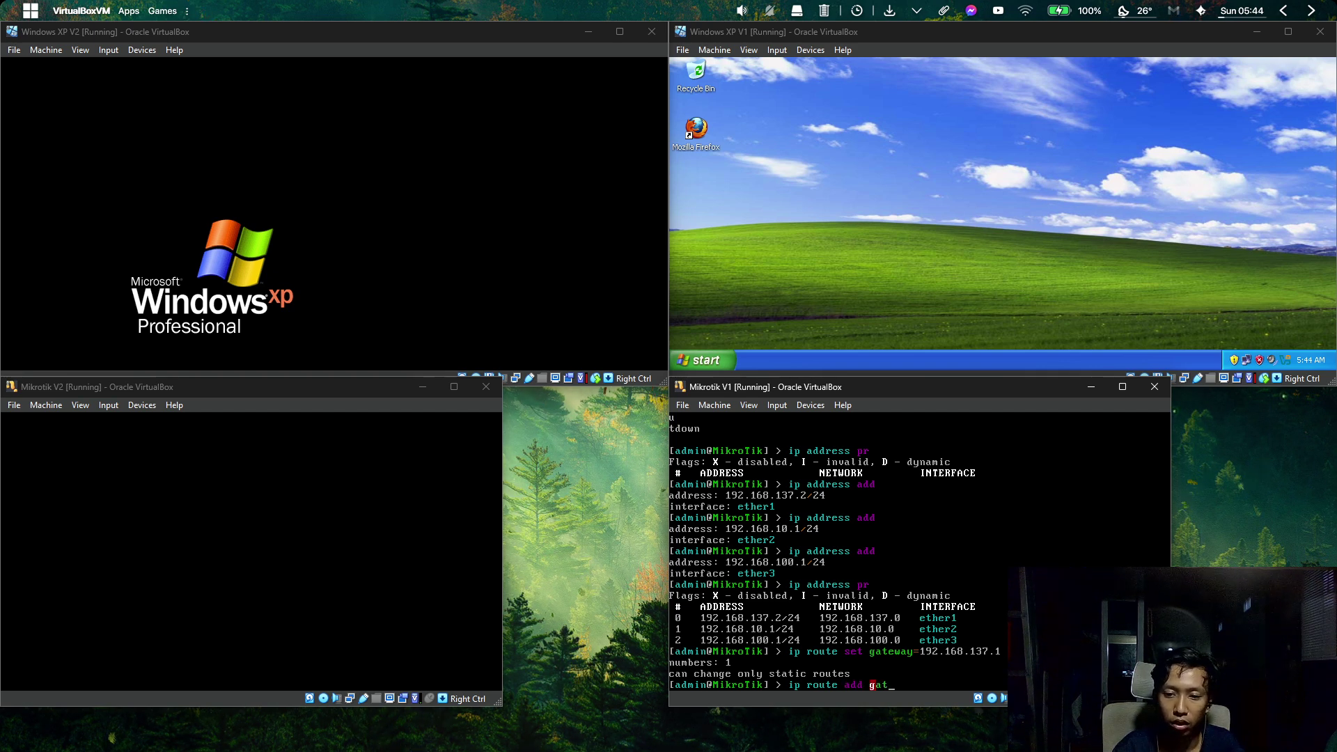
pyautogui.write('eway=1')
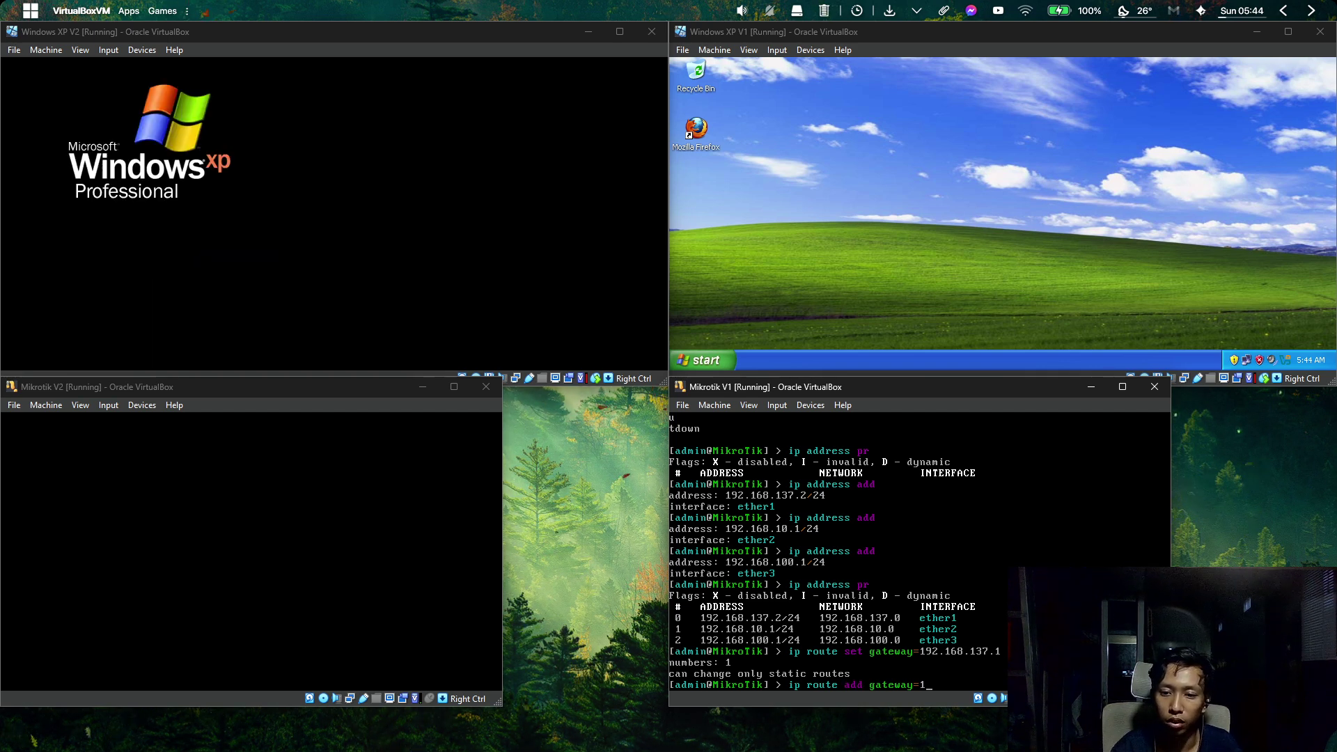
pyautogui.write('92.168.')
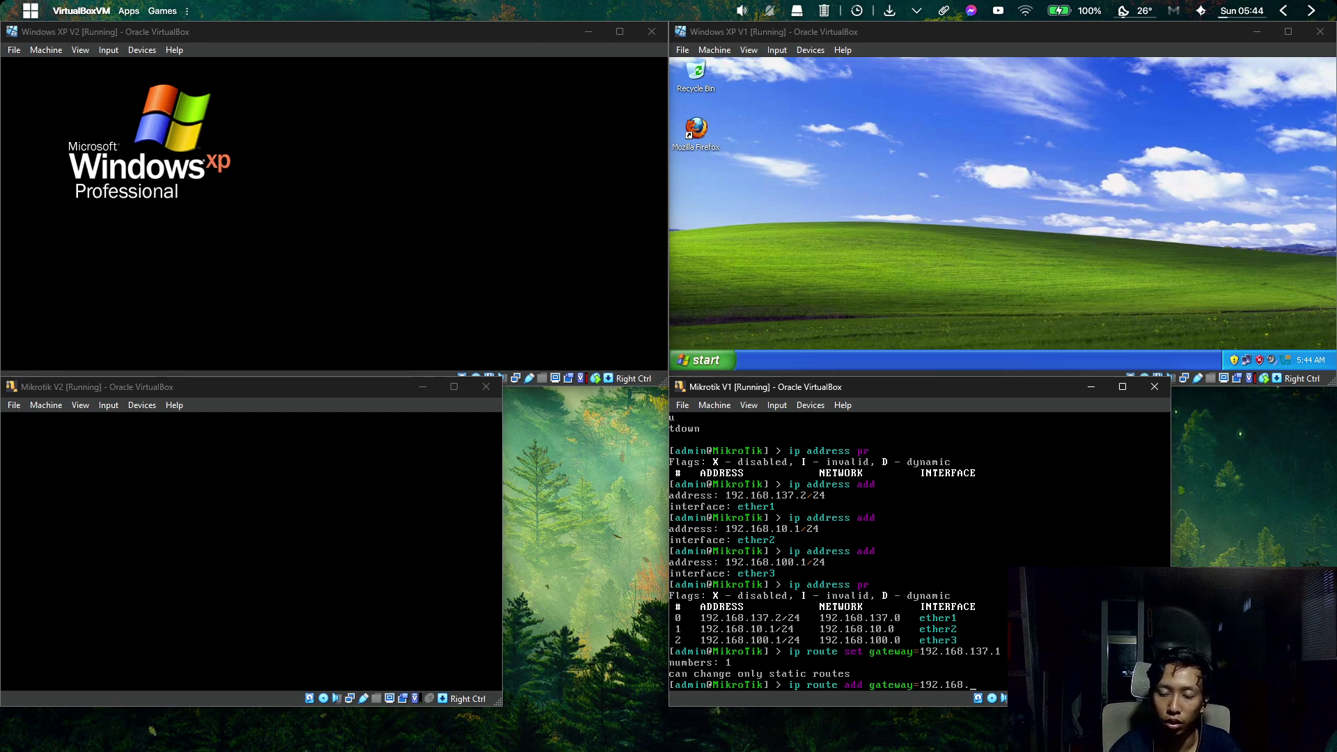
pyautogui.write('137.1')
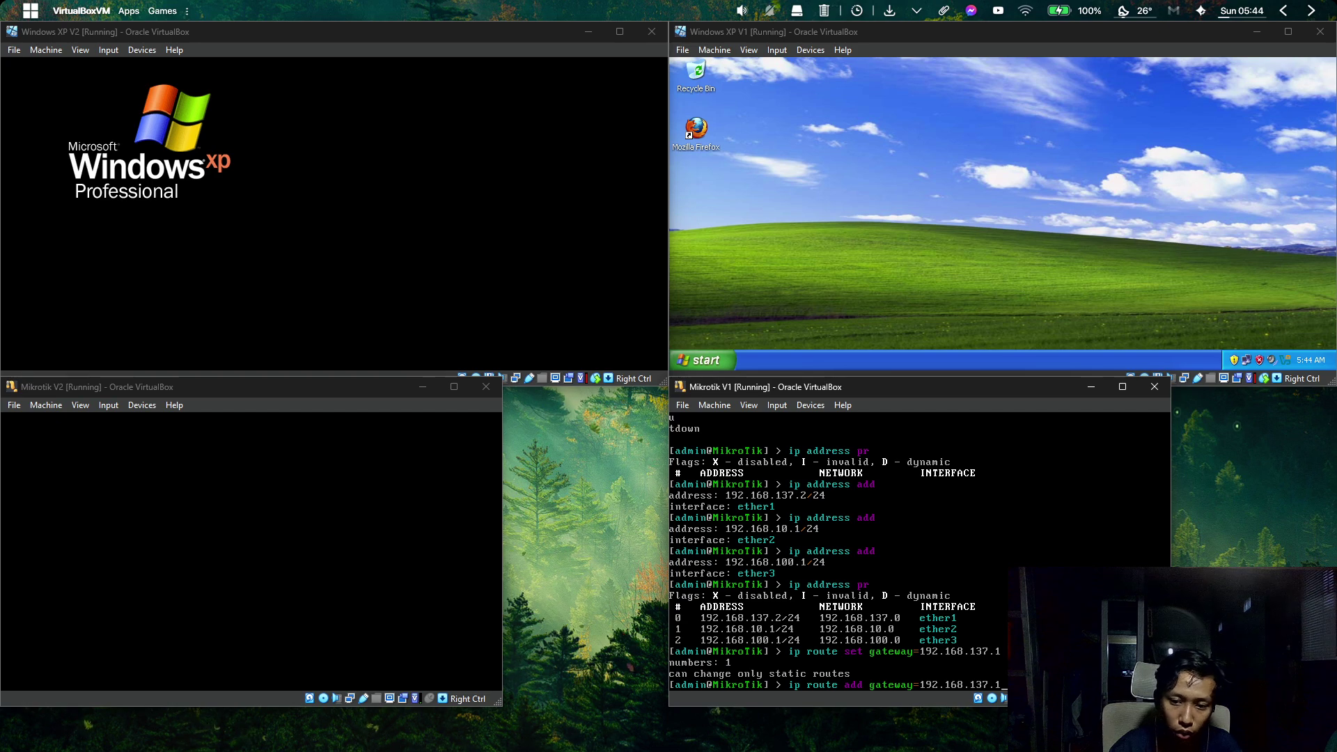
pyautogui.press('Return')
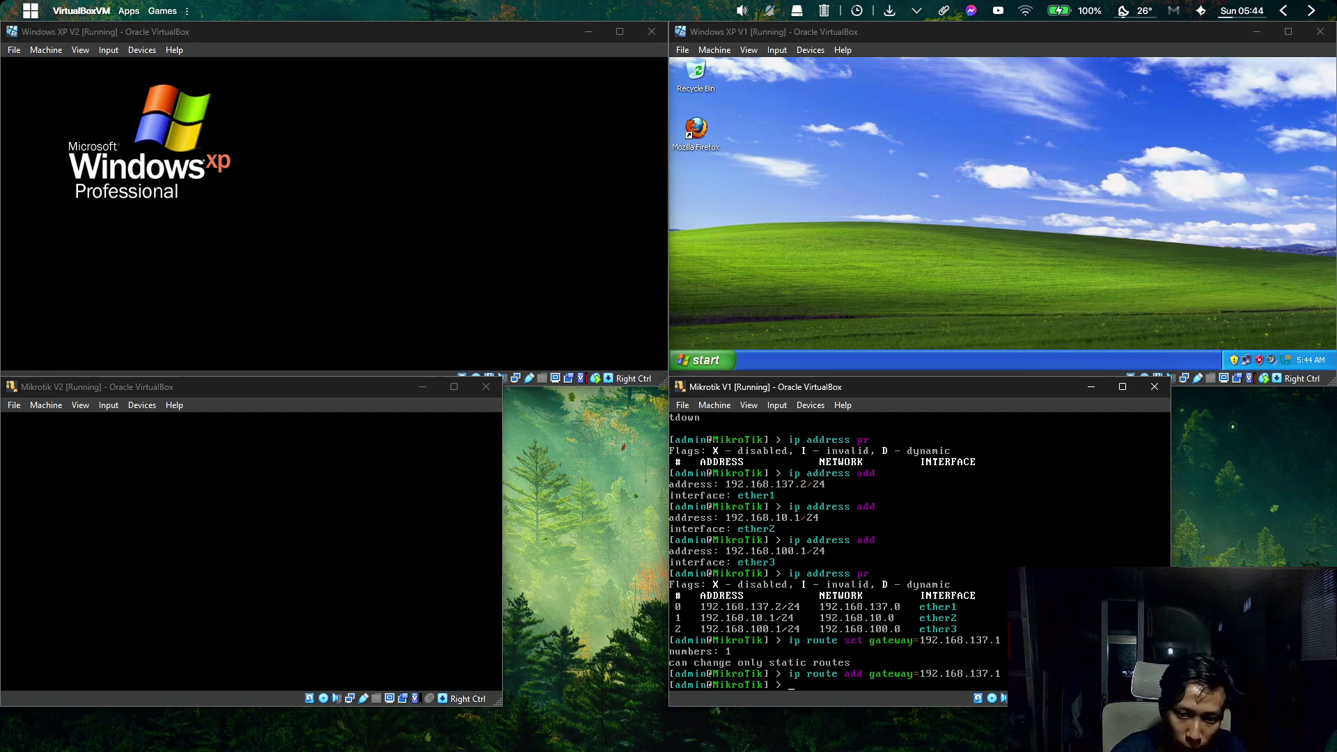
pyautogui.write('ipr')
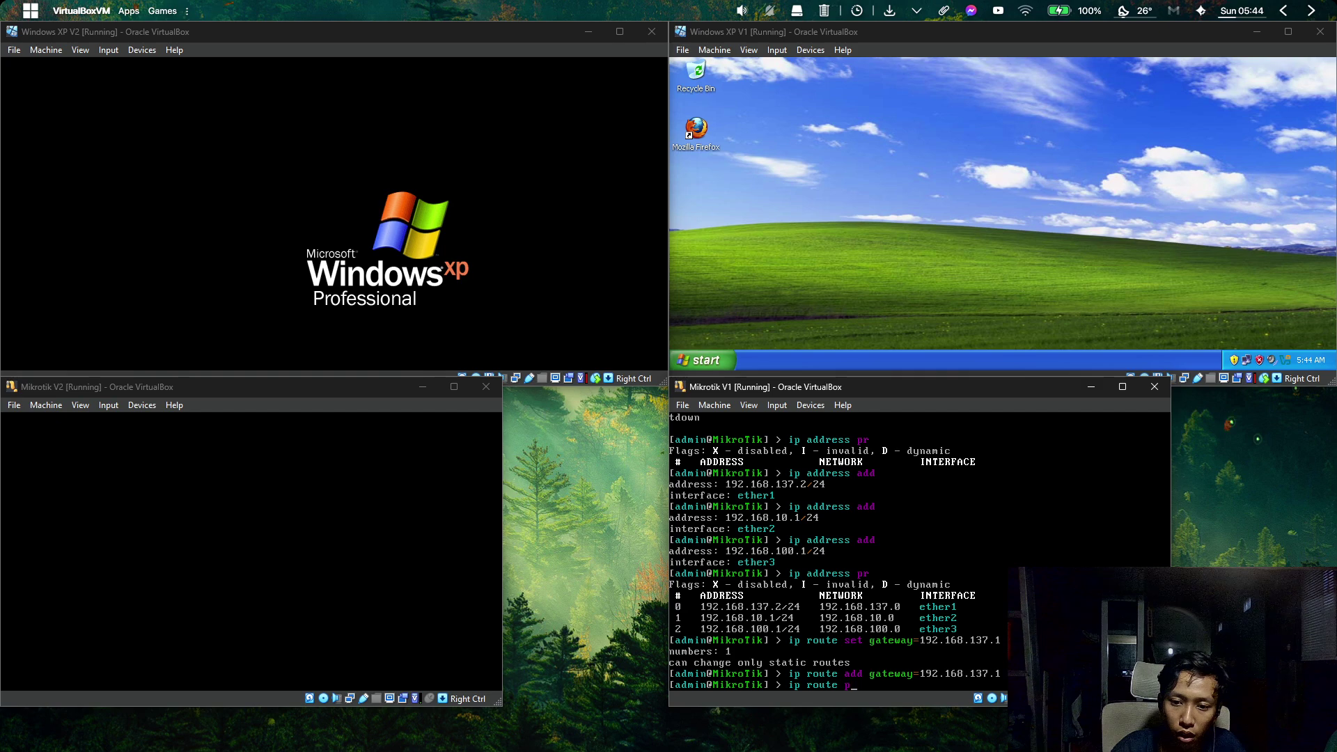
pyautogui.press('Return')
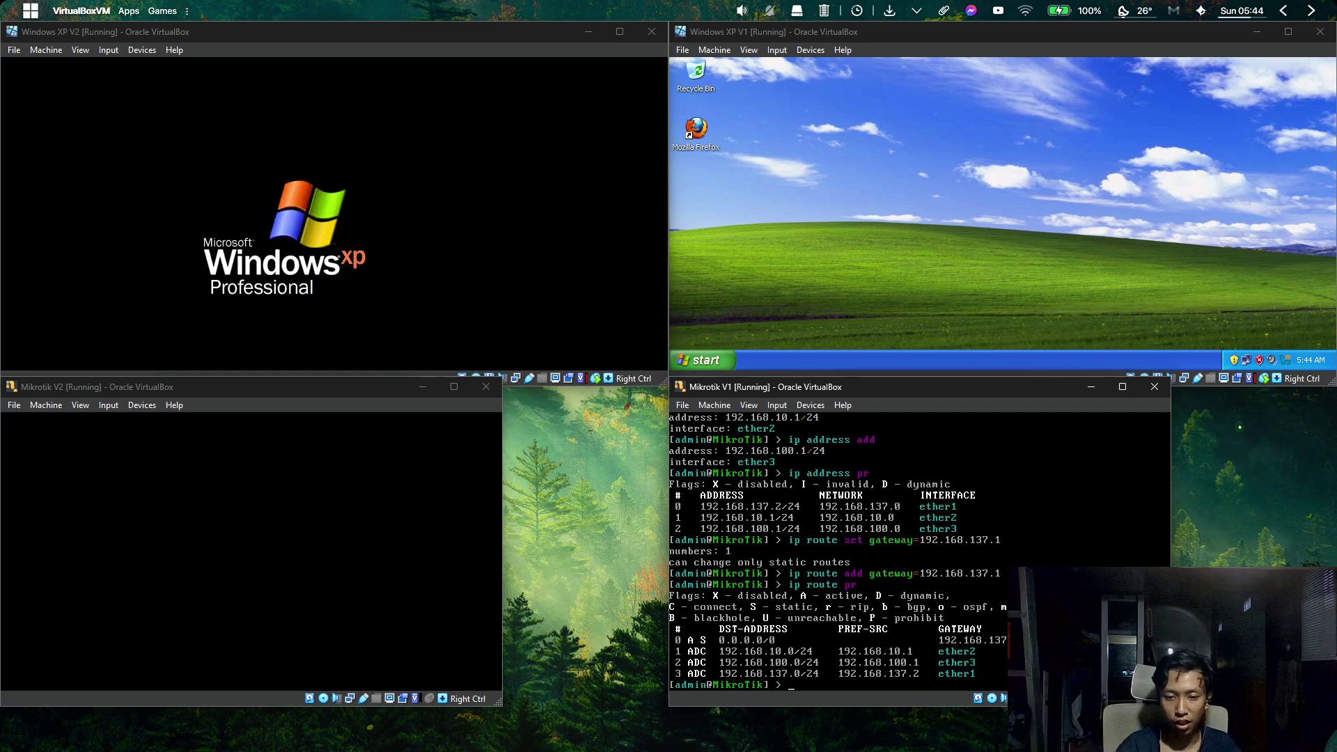
# Run ip dns set servers=192.168.137.1,8.8.8.8 allow-remote-requests=yes, then ip dns print.
pyautogui.write('ip dn')
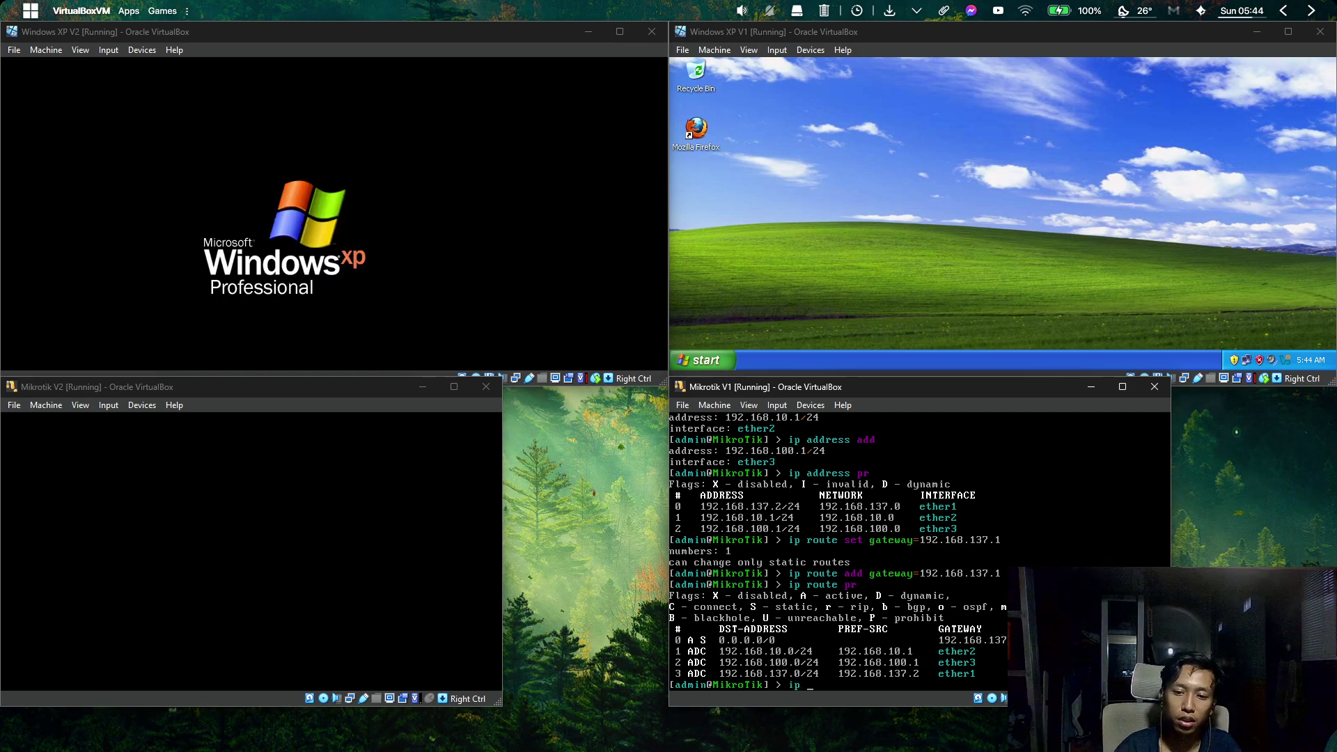
pyautogui.write('s ')
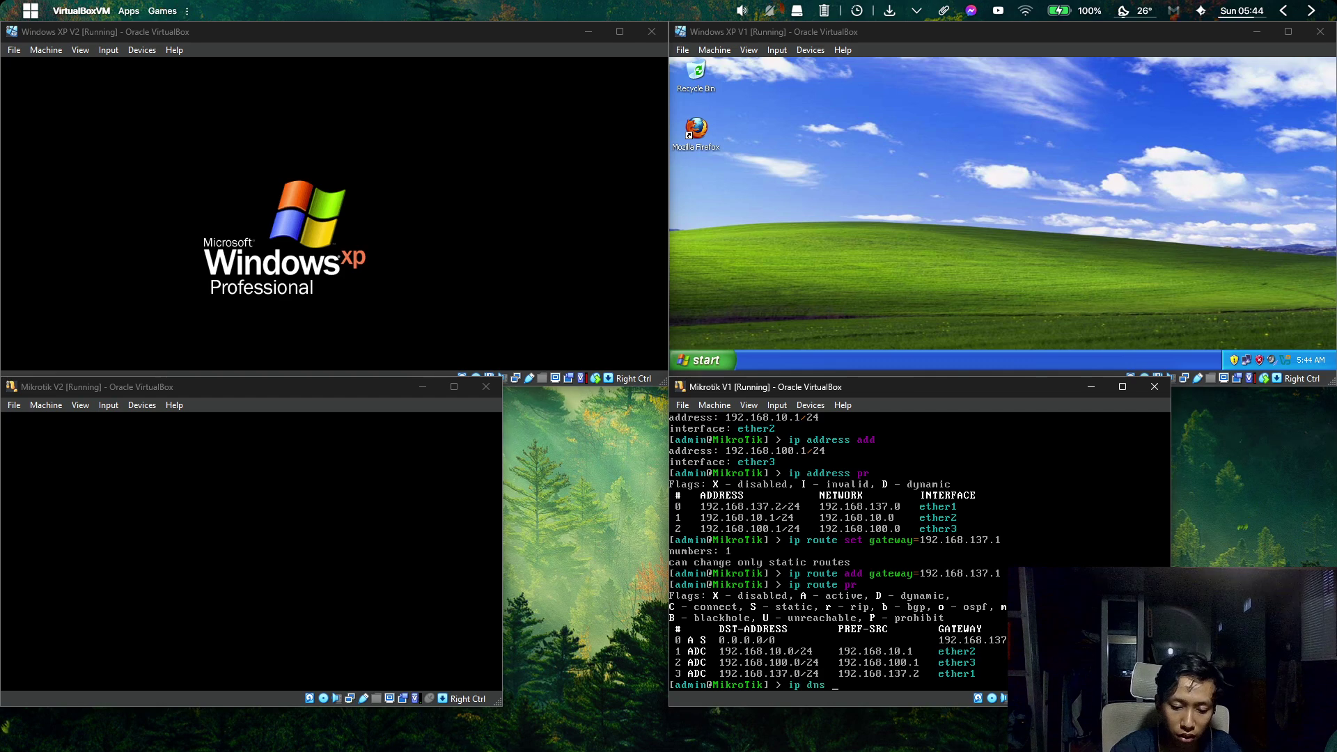
pyautogui.write('set servers=')
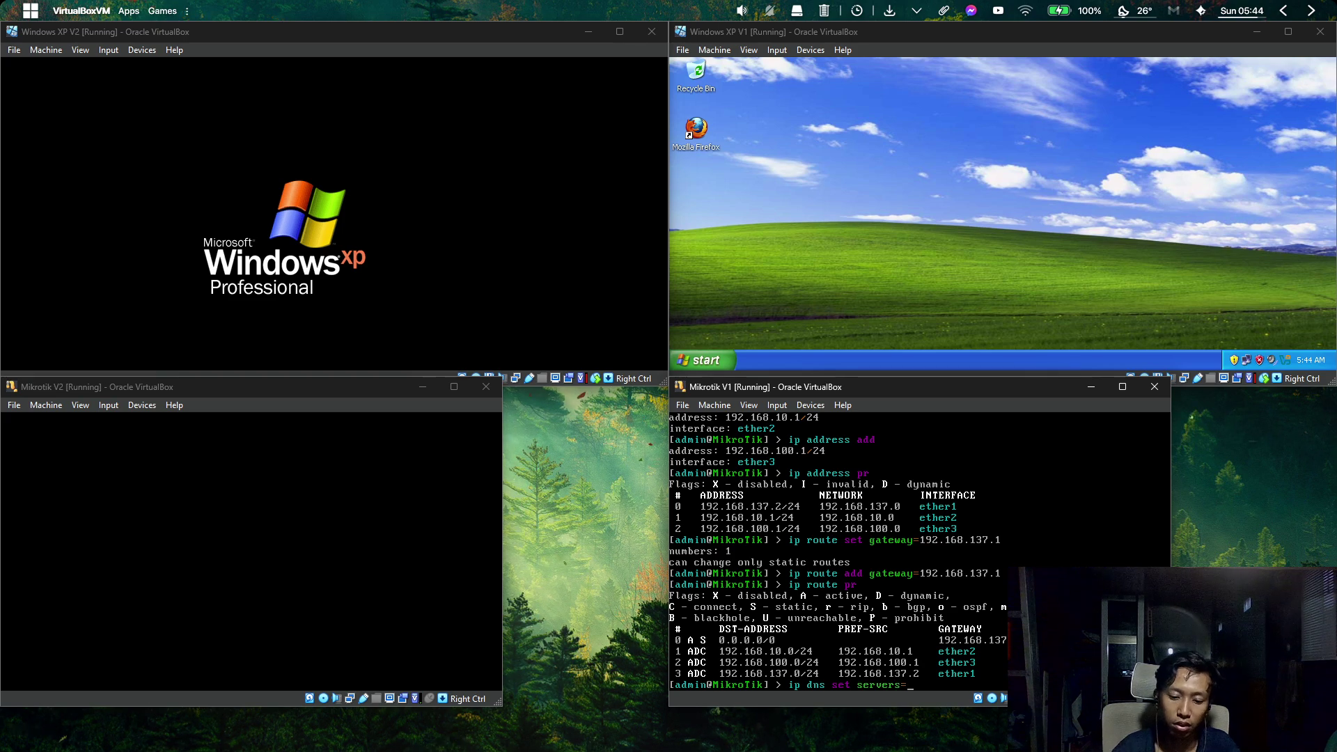
pyautogui.write('192.168.137.')
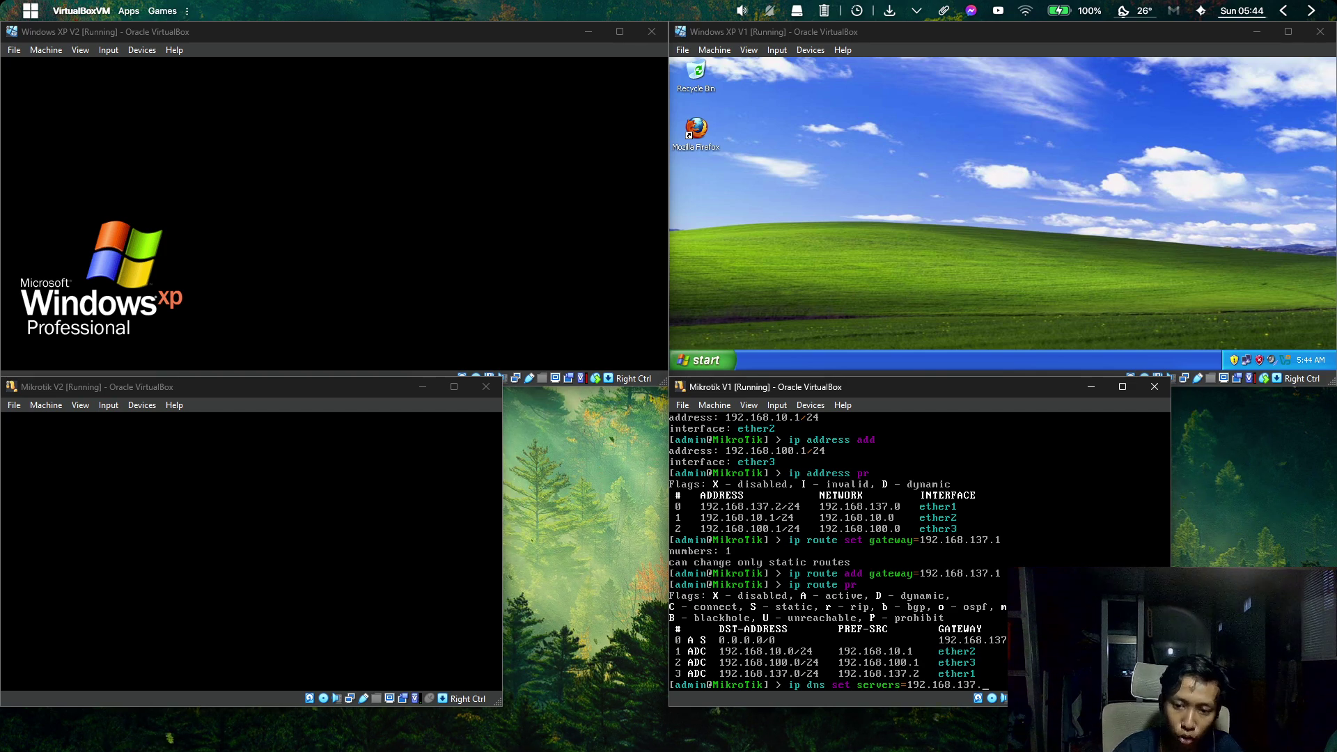
pyautogui.write('1,')
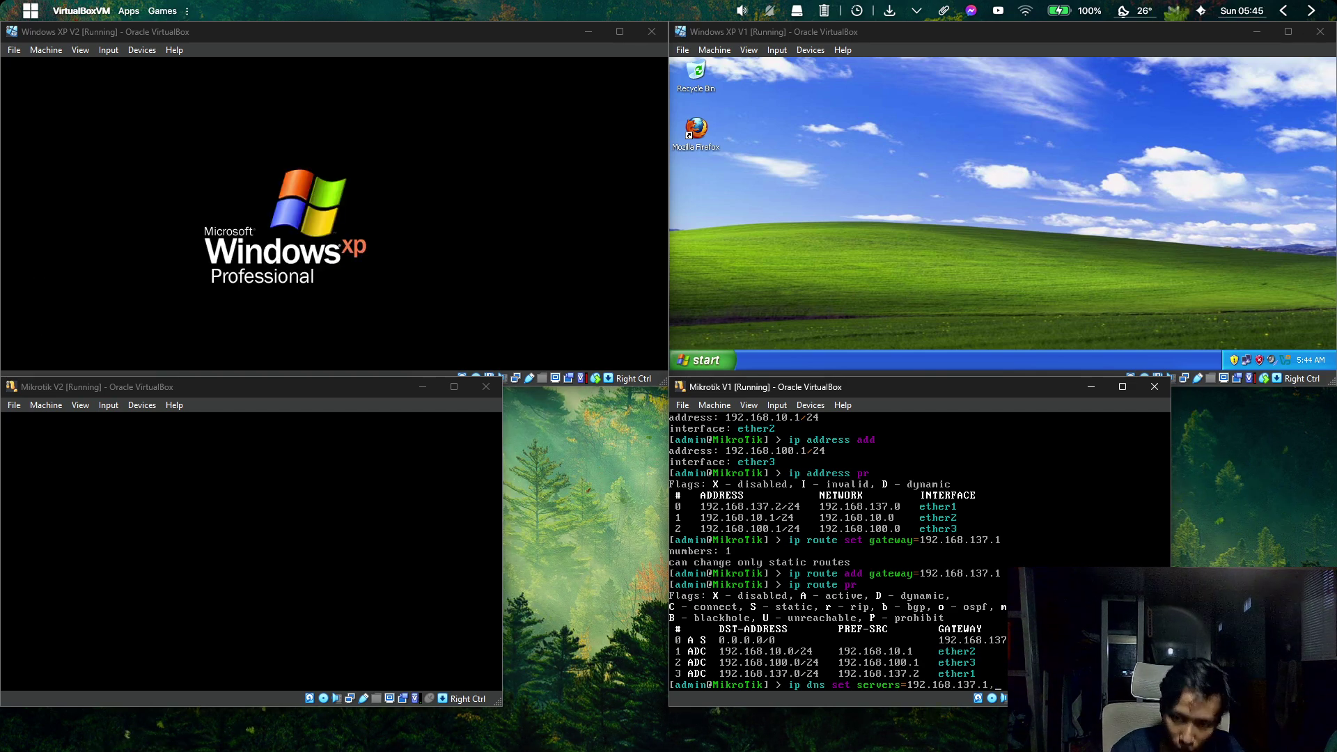
pyautogui.write('8.')
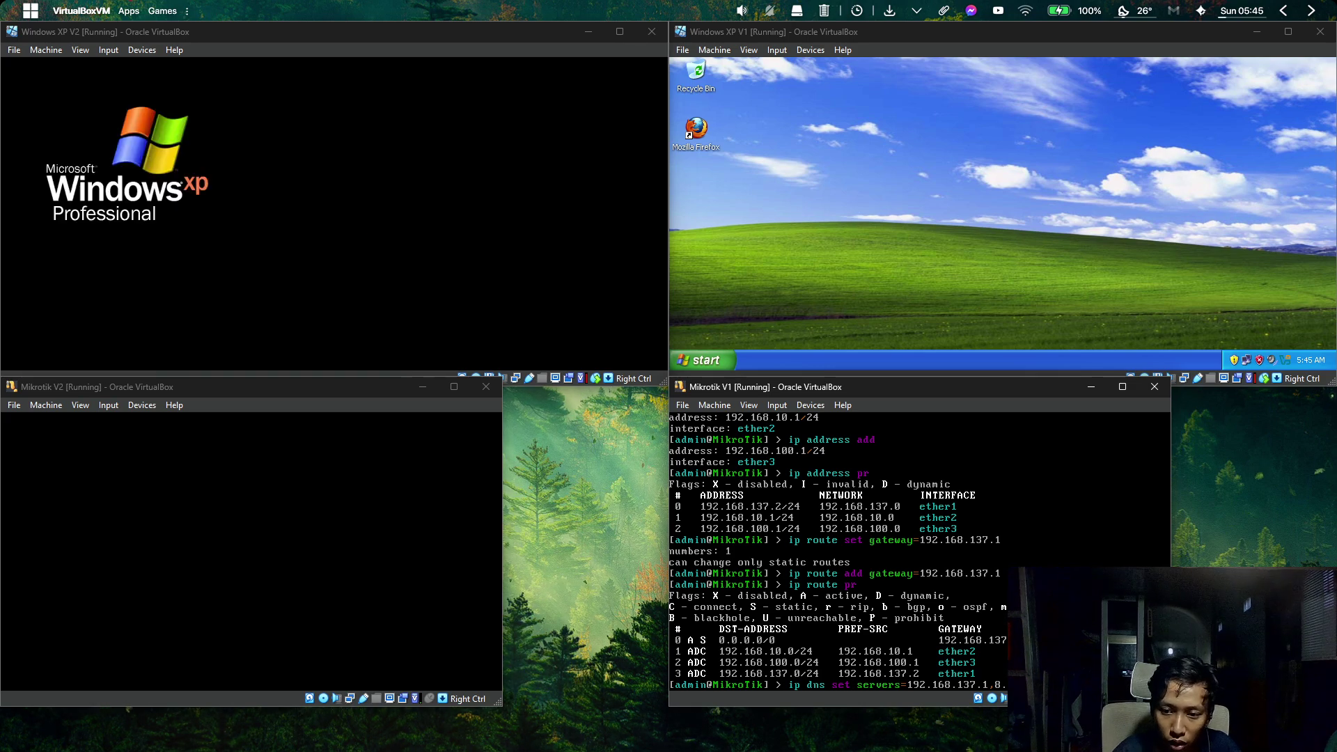
pyautogui.write('s=ye')
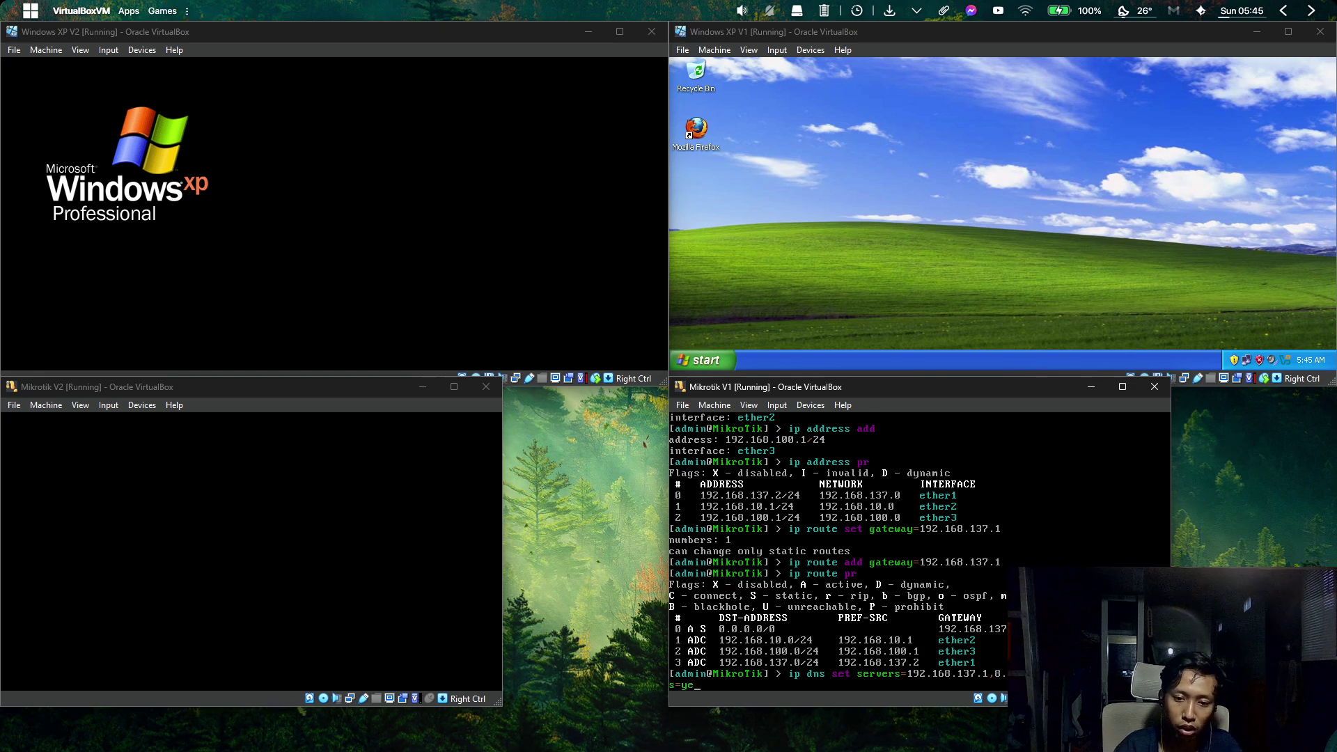
pyautogui.write('s')
pyautogui.press('Return')
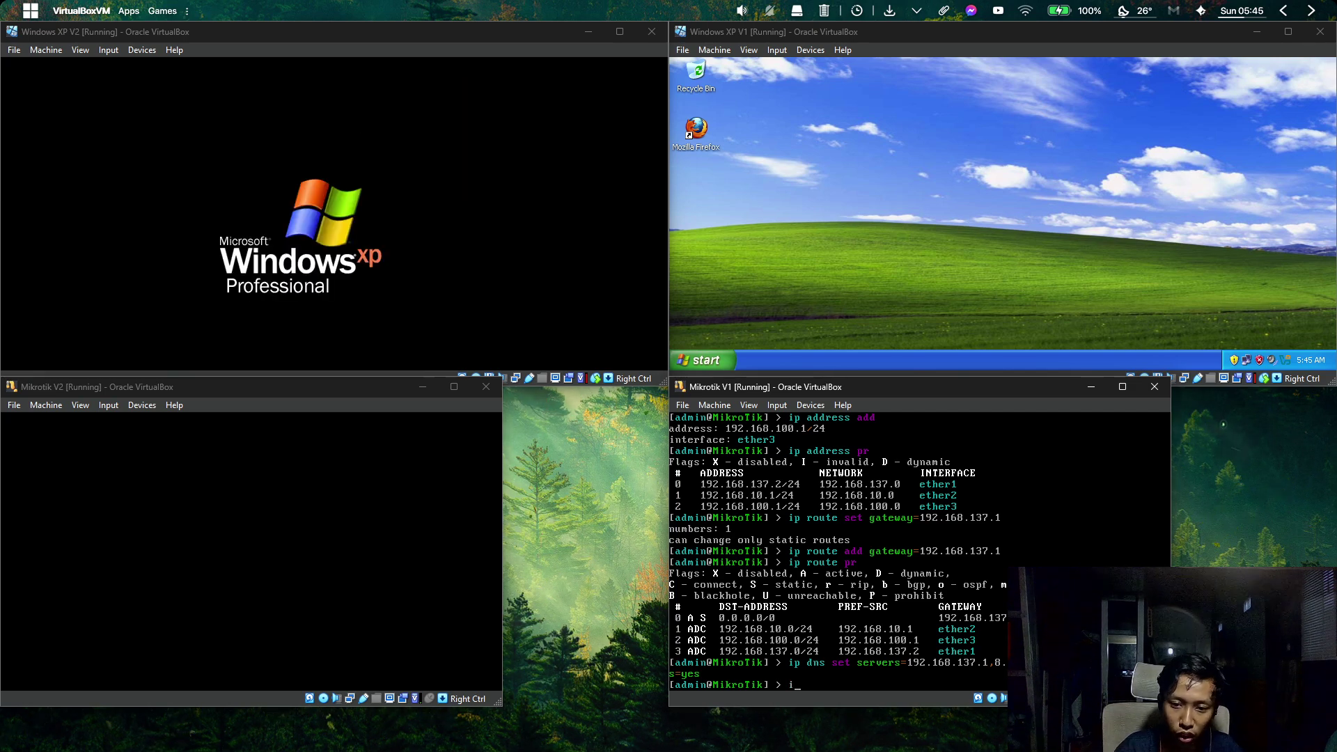
pyautogui.write('ip dns')
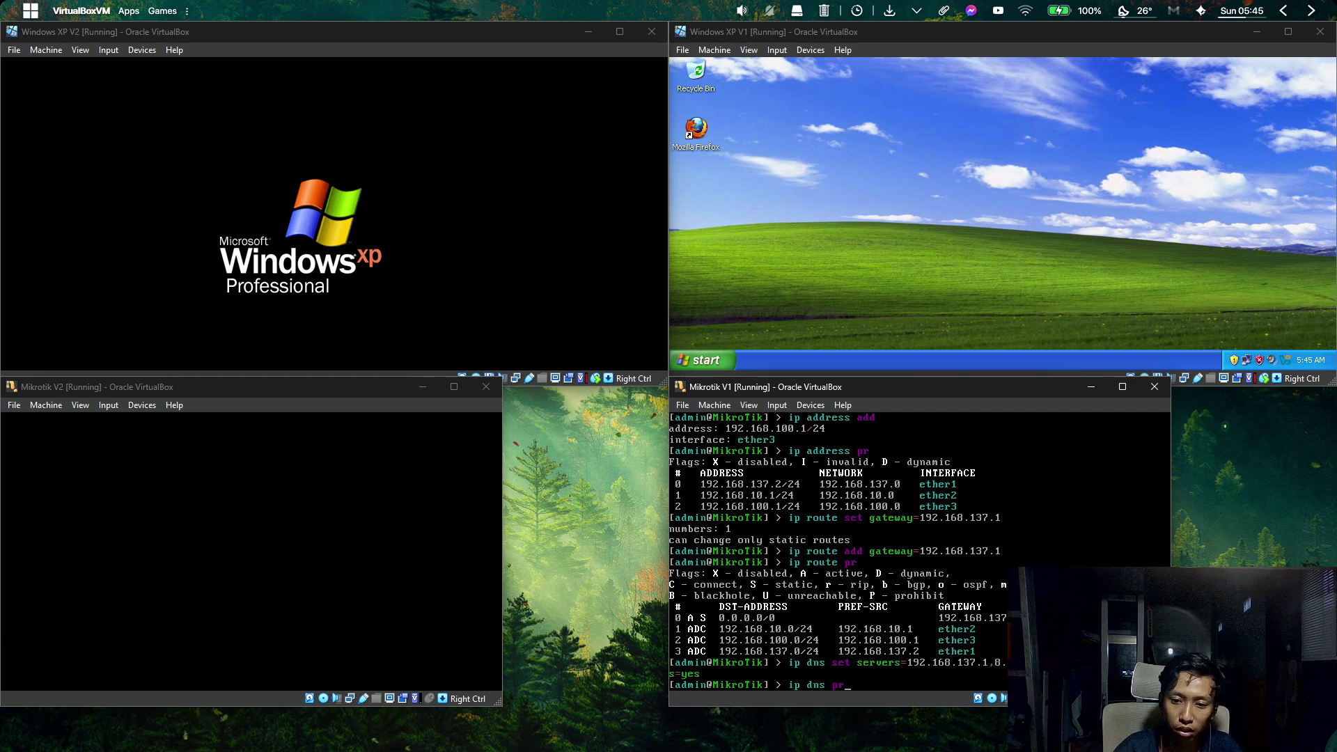
pyautogui.write(' pr')
pyautogui.press('Return')
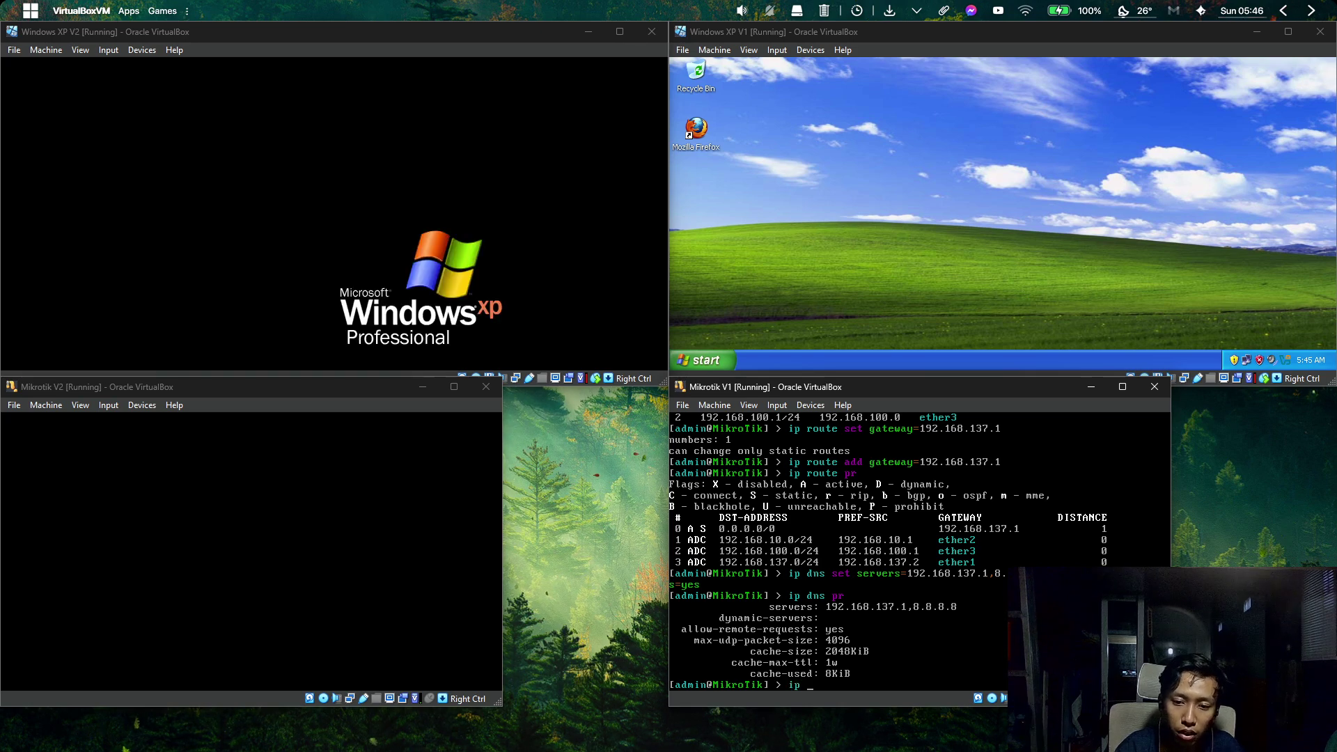
# Enter an ip firewall nat add chain=srcnat action rule using Tab completion.
pyautogui.write('firewall')
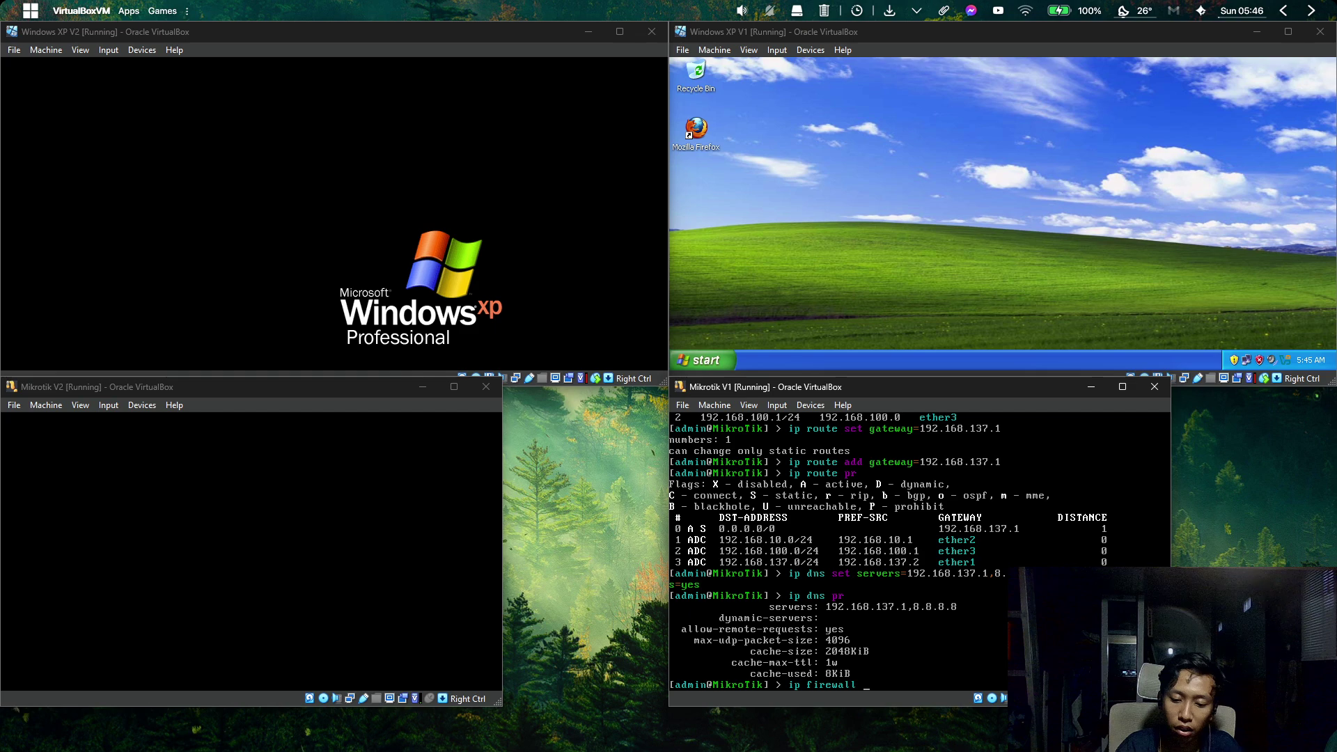
pyautogui.write(' nat')
pyautogui.press('Tab')
pyautogui.press('Tab')
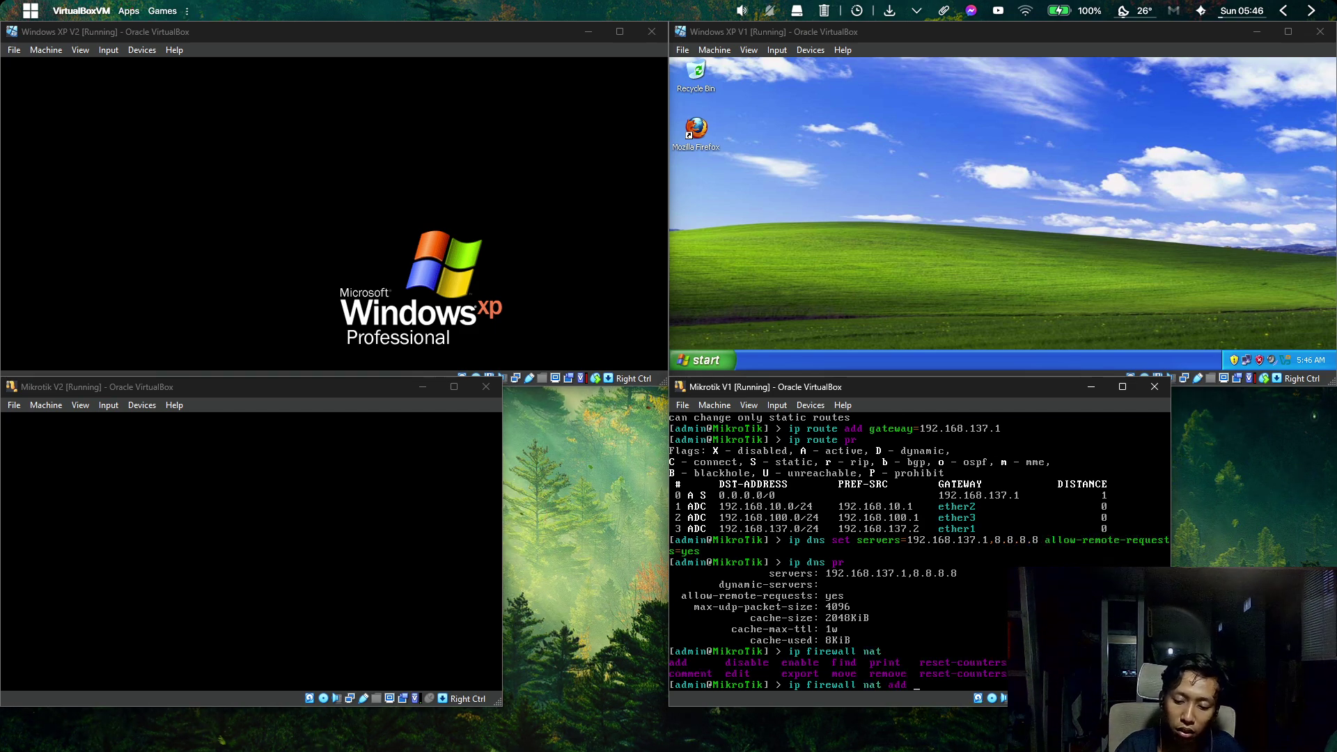
pyautogui.write('add ch')
pyautogui.press('Tab')
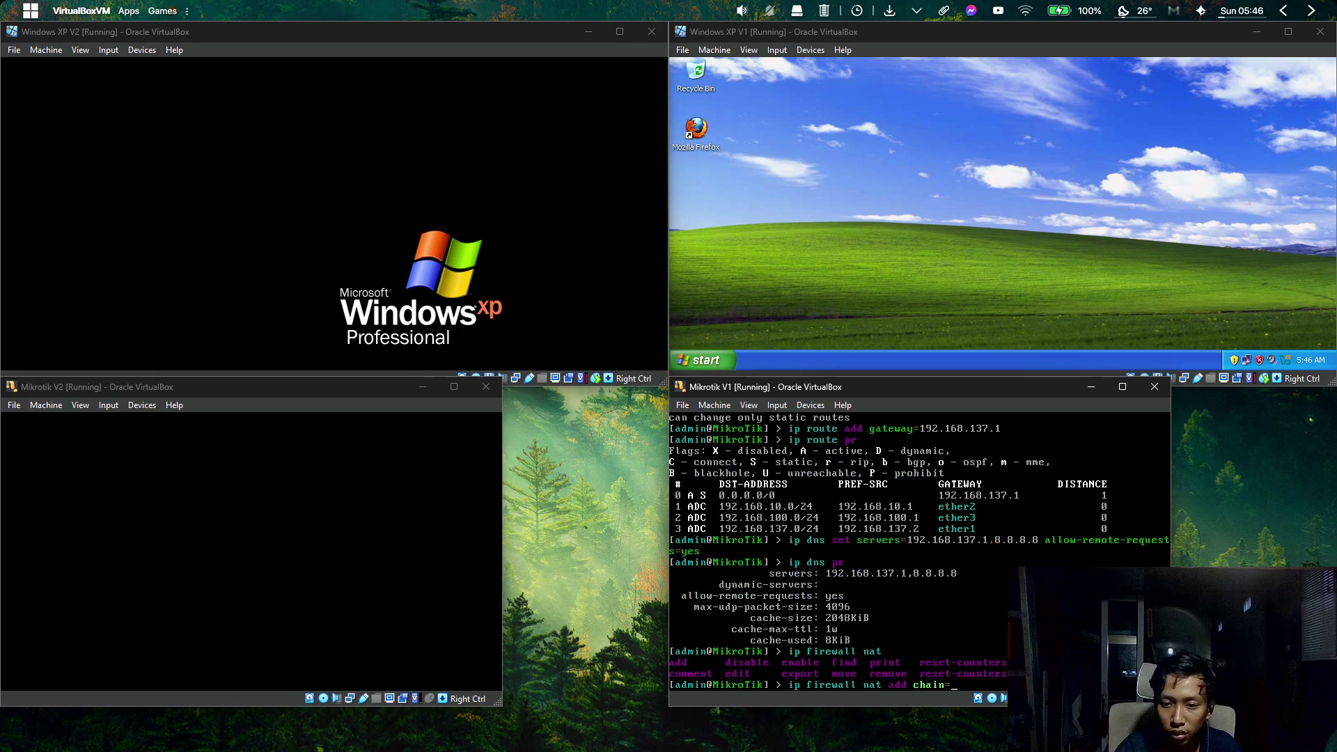
pyautogui.write('srcc ')
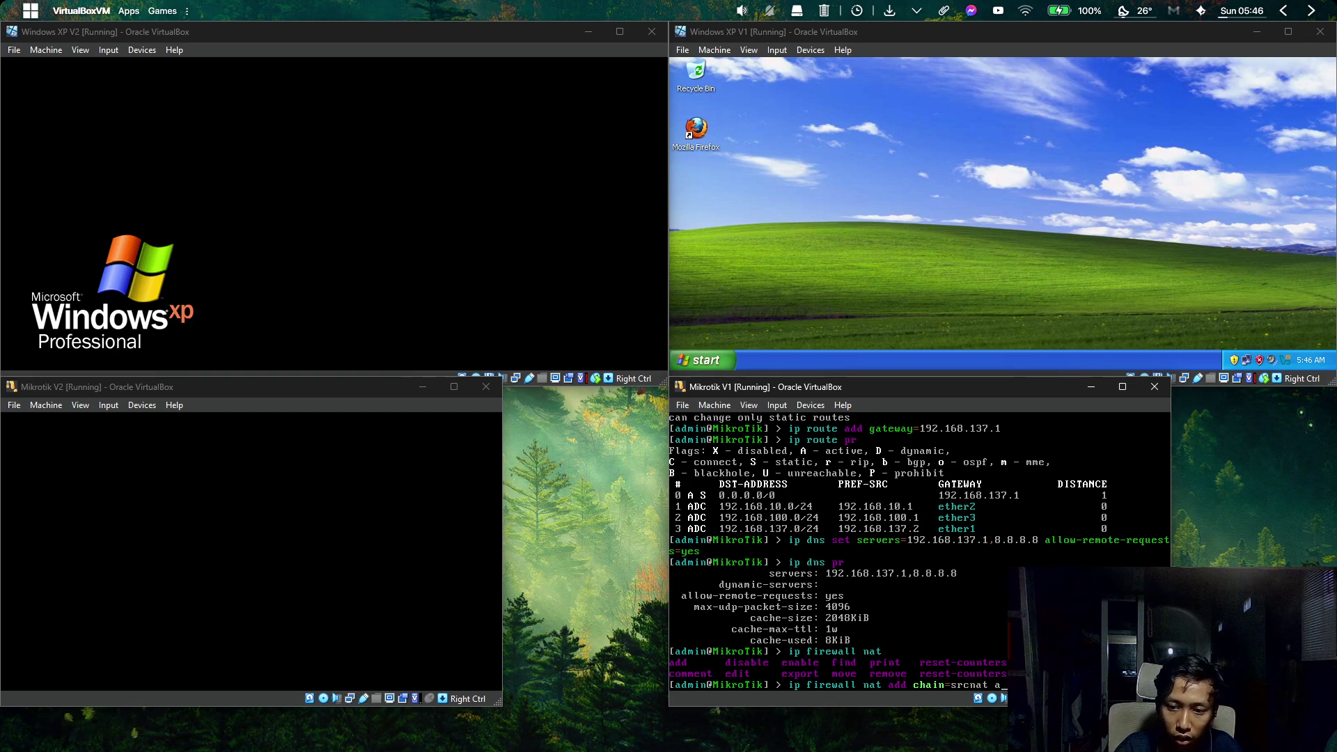
pyautogui.write('ac')
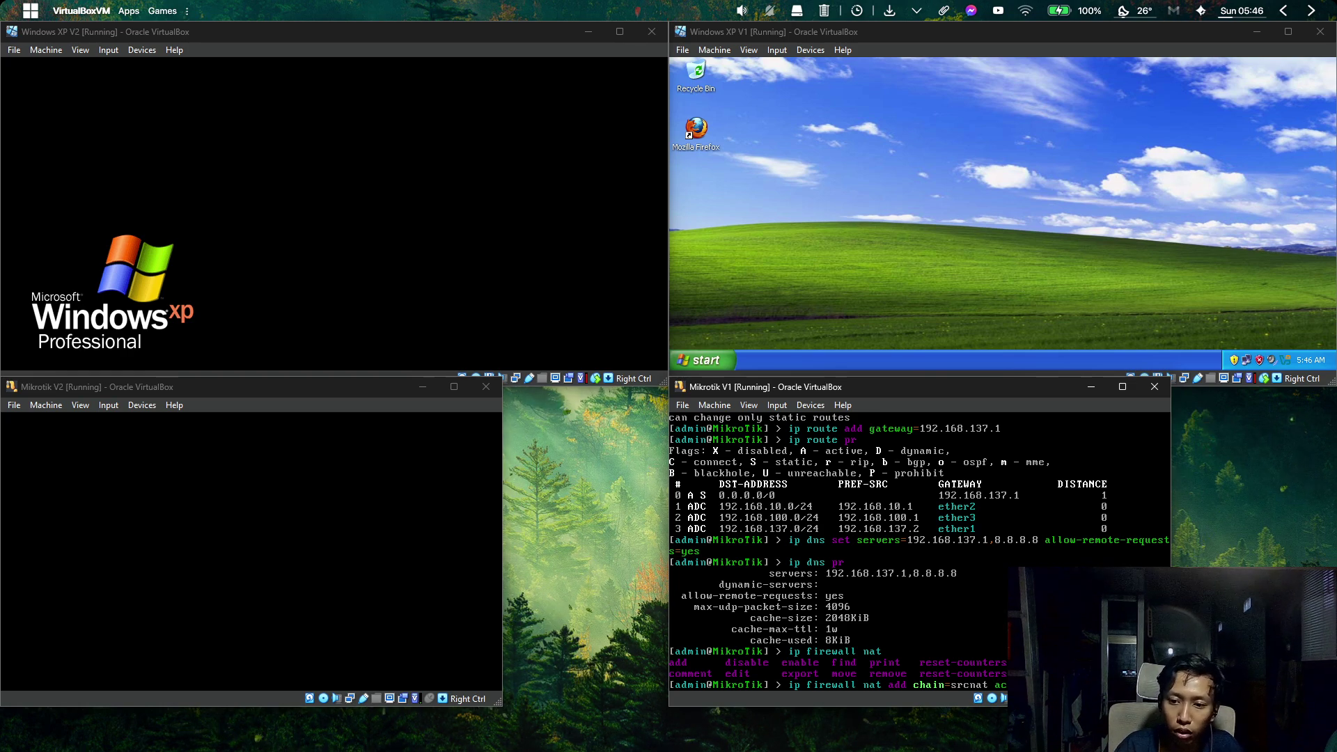
pyautogui.press('Tab')
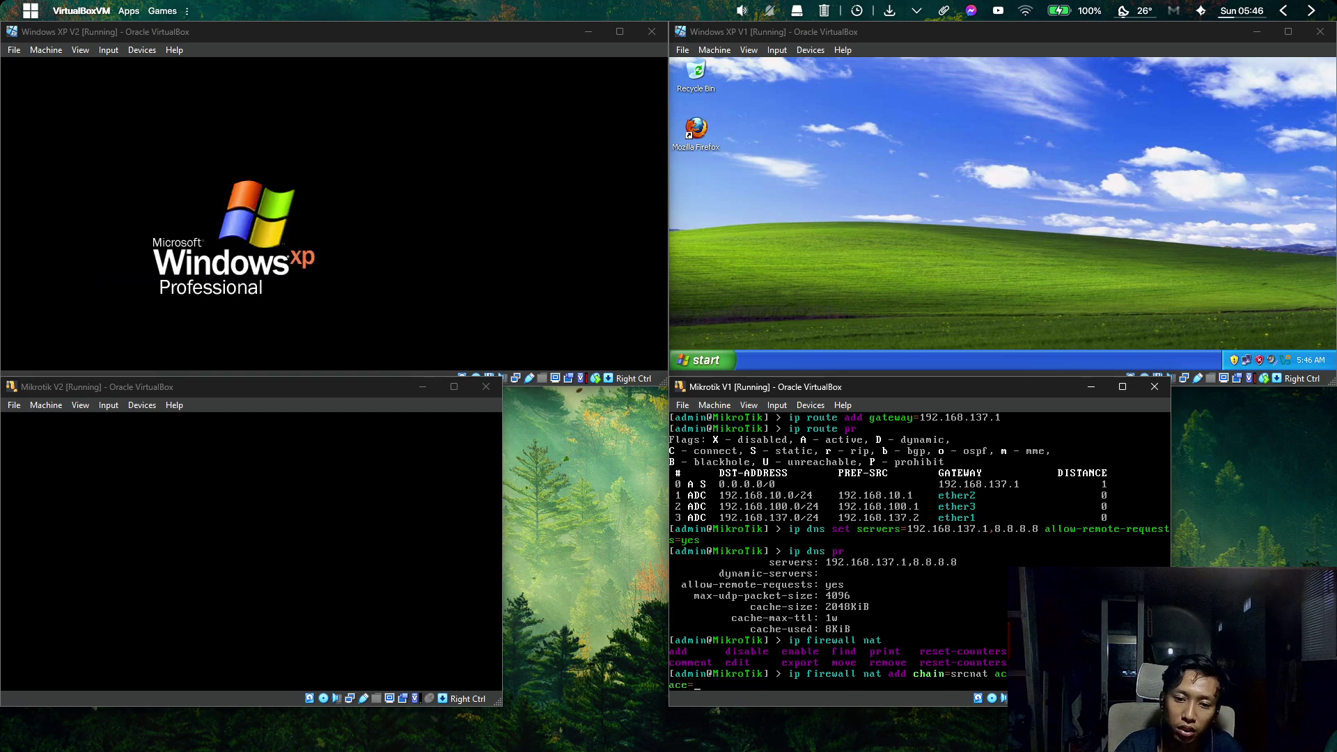
pyautogui.write('yes')
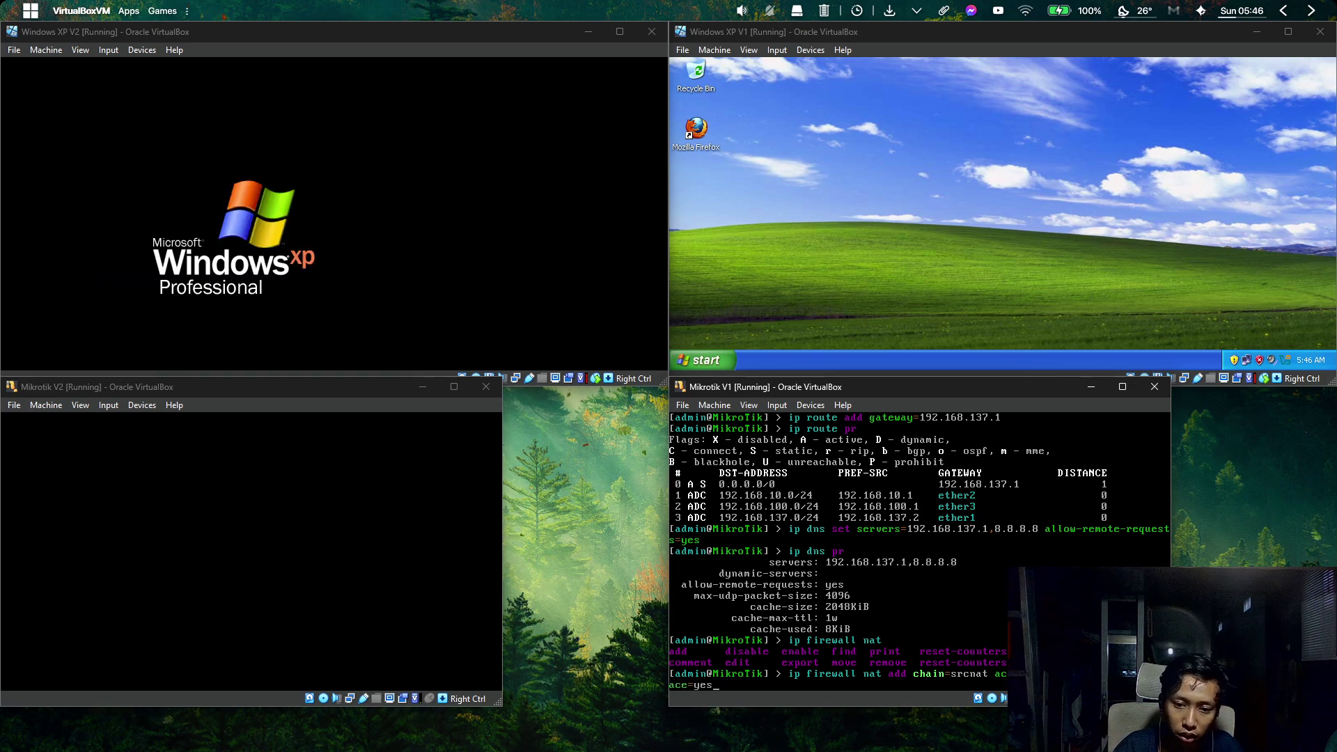
pyautogui.press('Return')
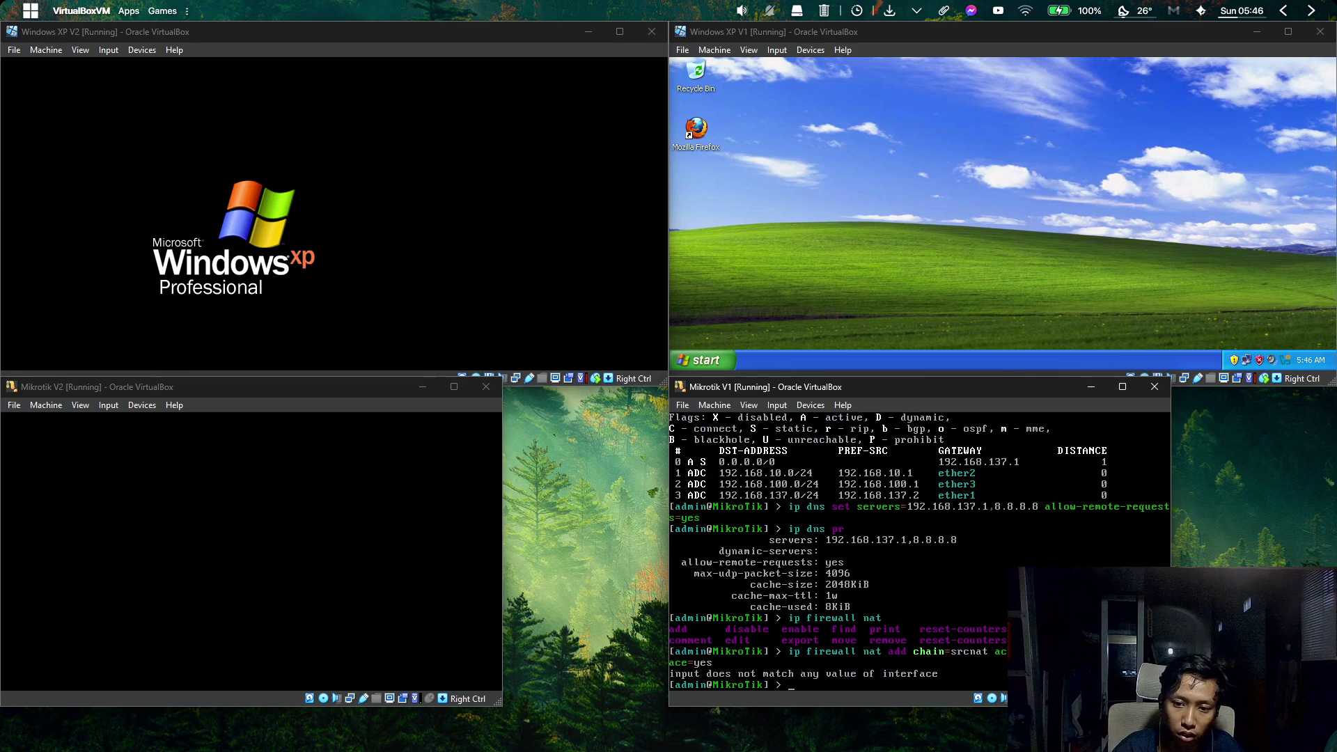
# Recall the rejected NAT command and add out-interface=ether1 so the srcnat rule is accepted.
pyautogui.press('Up')
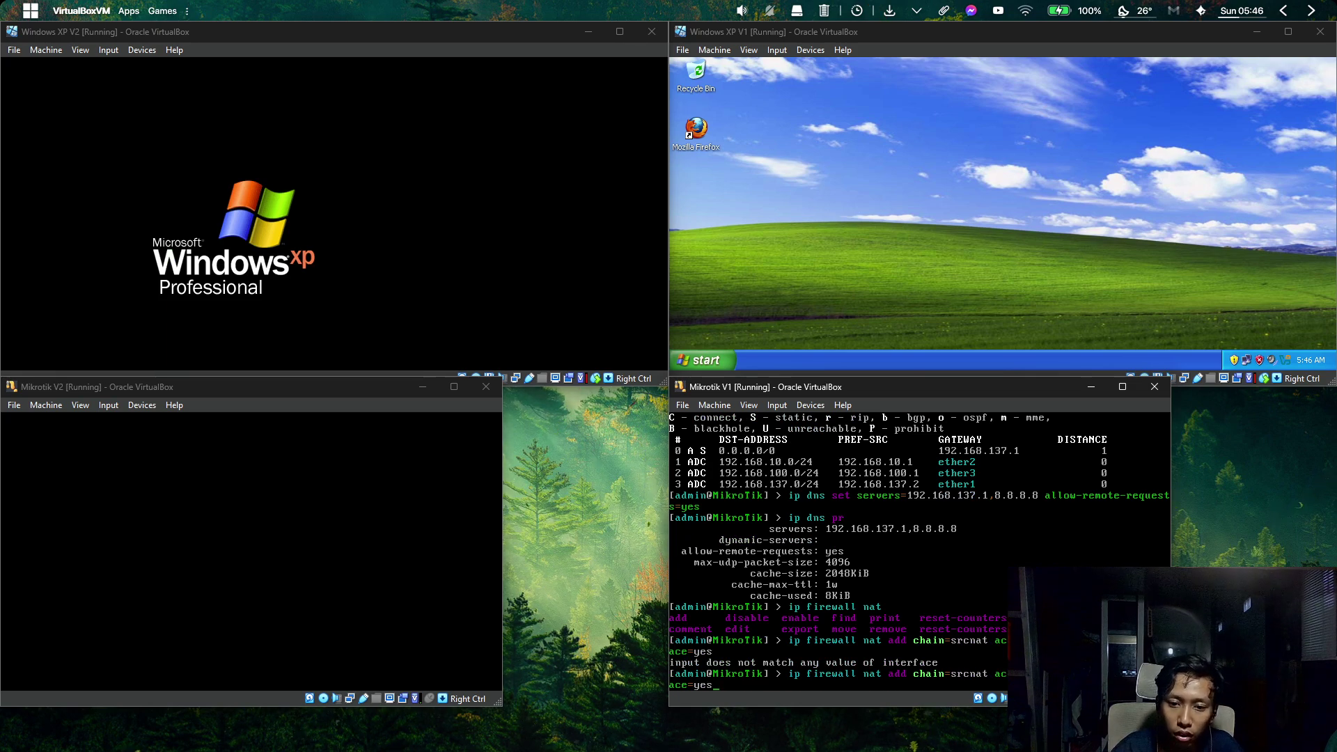
pyautogui.write('ether1')
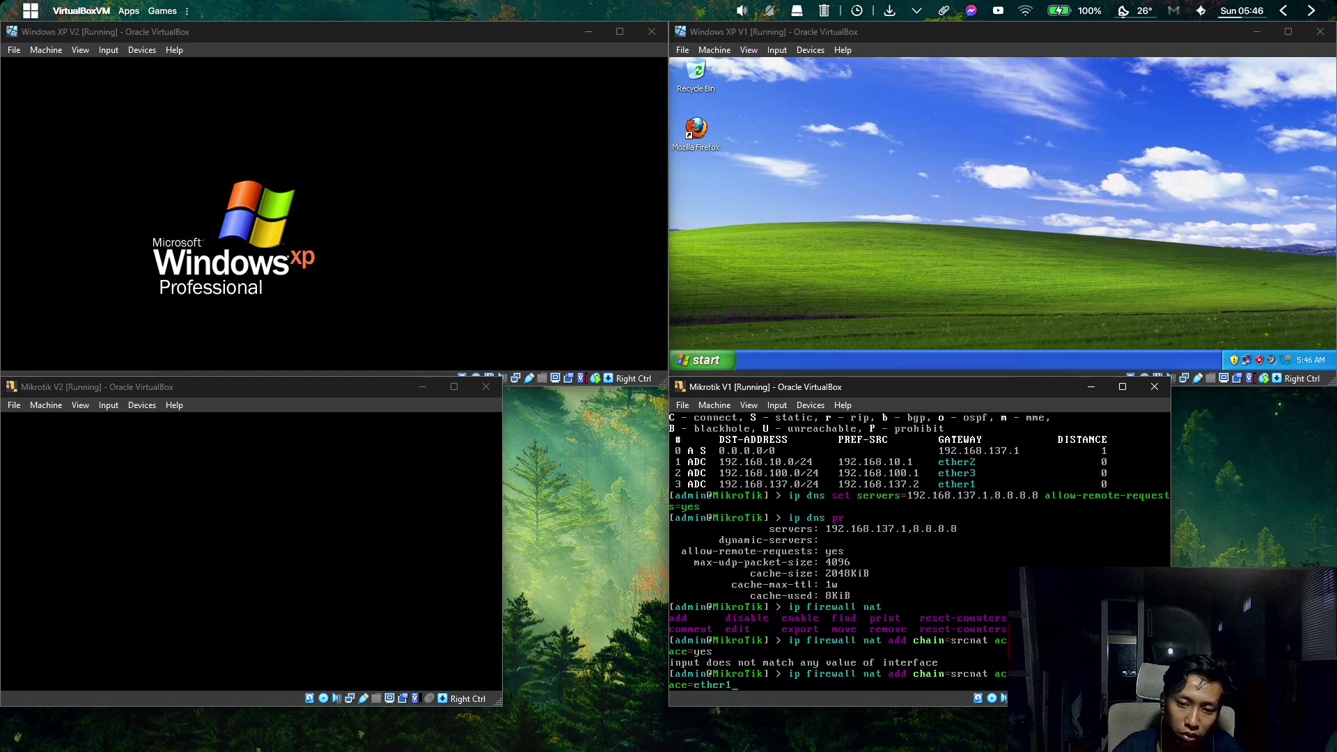
pyautogui.press('Return')
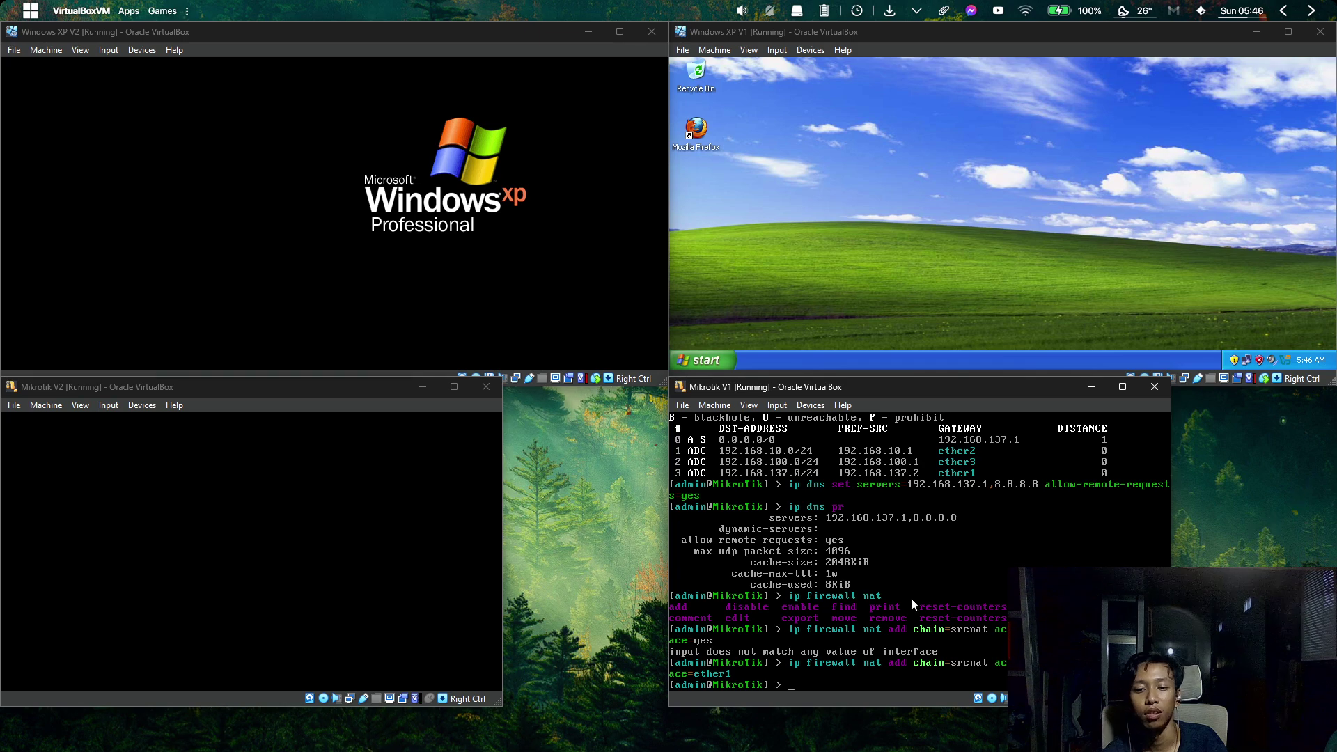
pyautogui.click(916, 316)
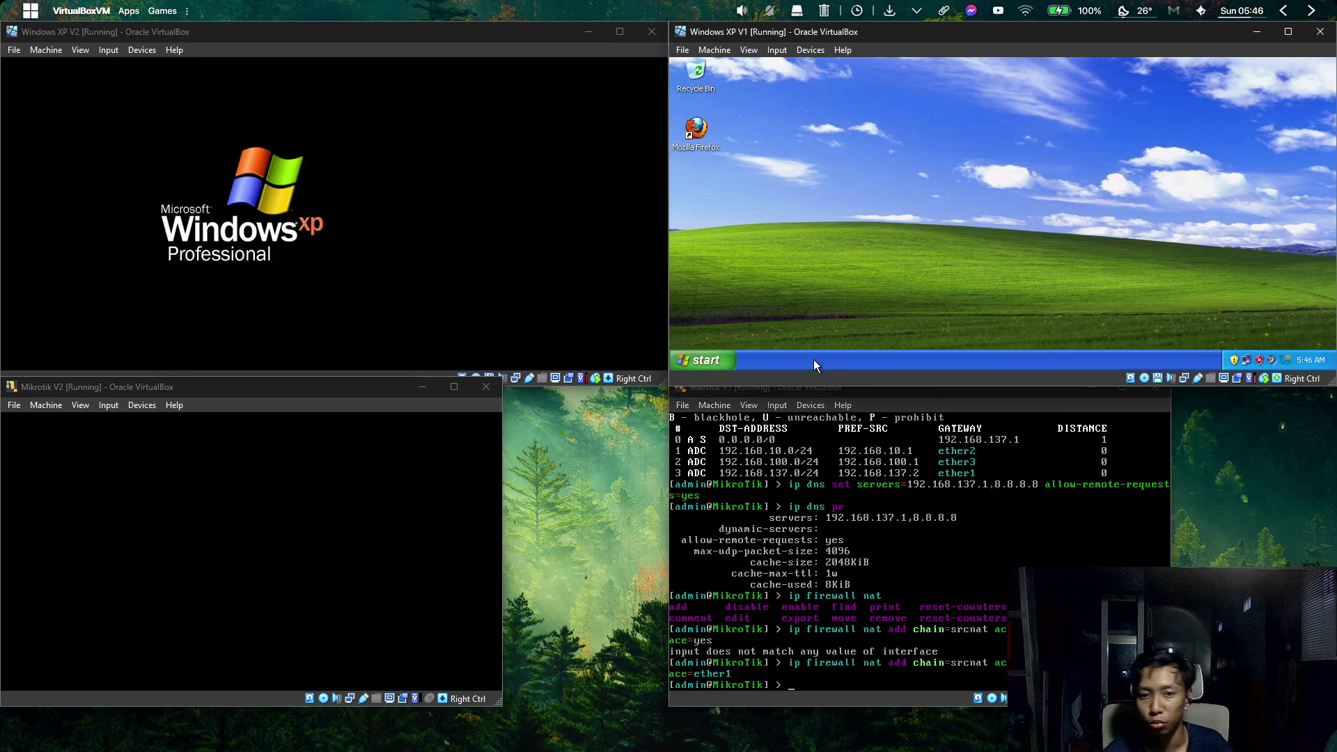
# Open and close the XP V1 Start menu, focus Mikrotik V1, then bring Packet Tracer's TEST.pkt forward.
pyautogui.click(723, 358)
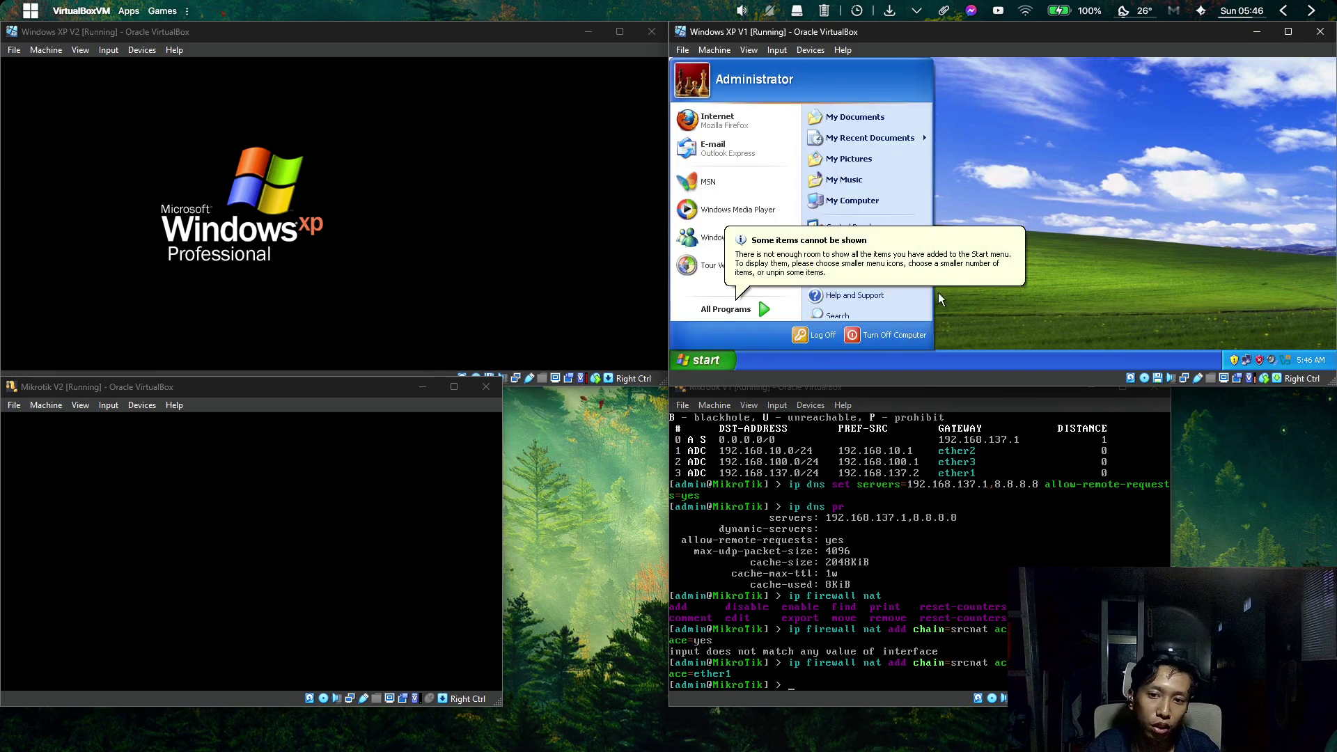
pyautogui.click(1013, 324)
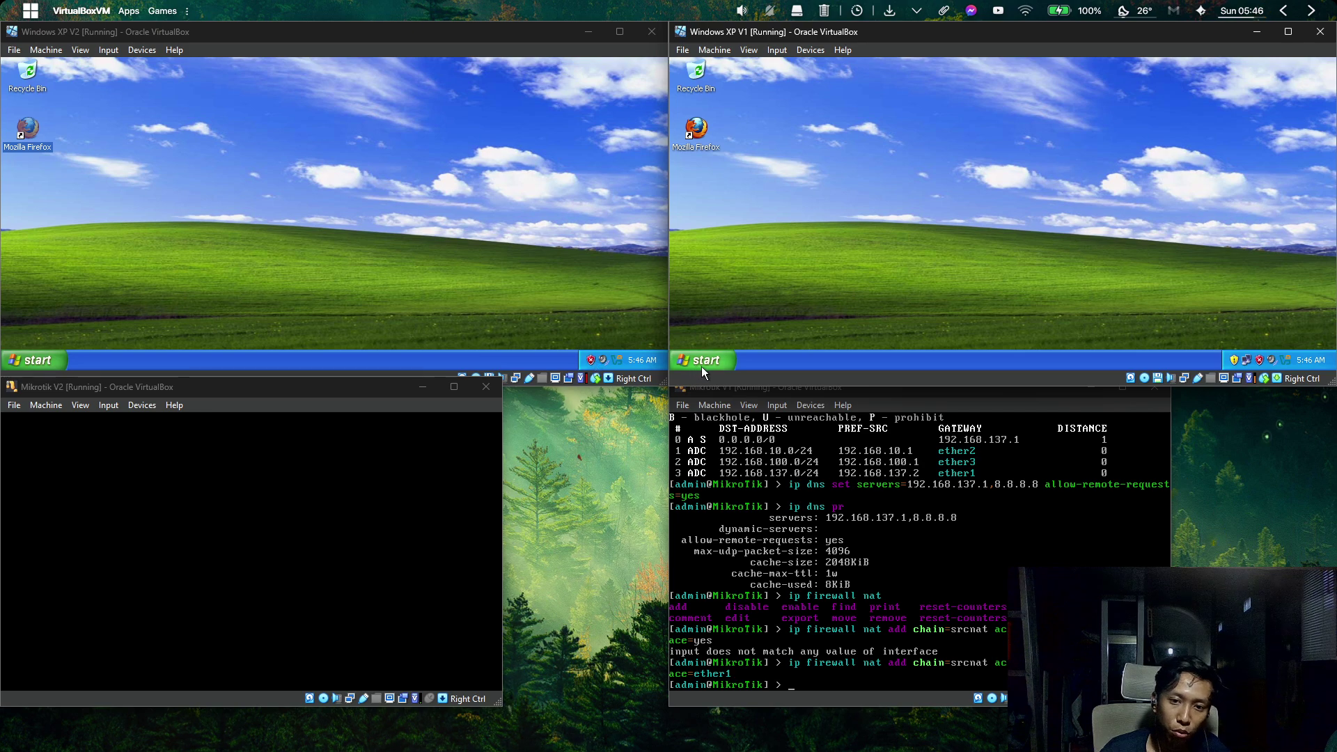
pyautogui.click(701, 367)
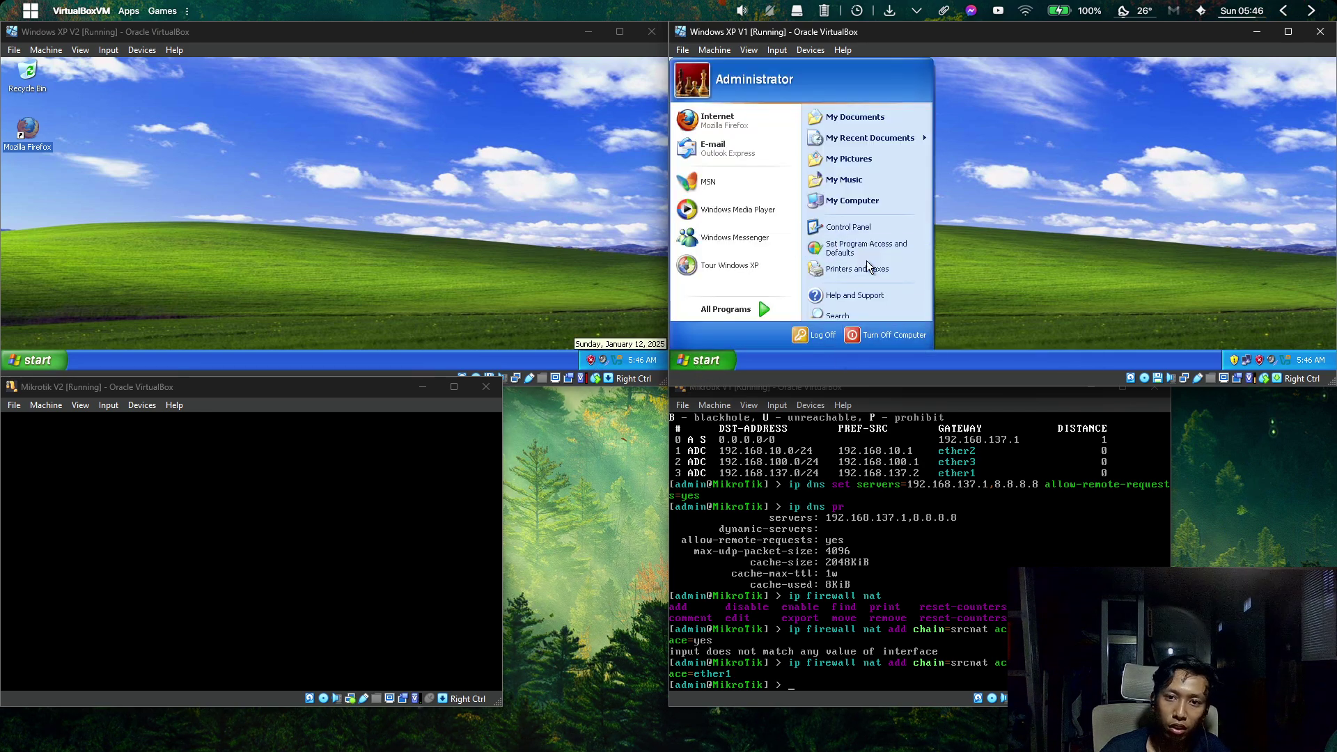
pyautogui.click(1056, 219)
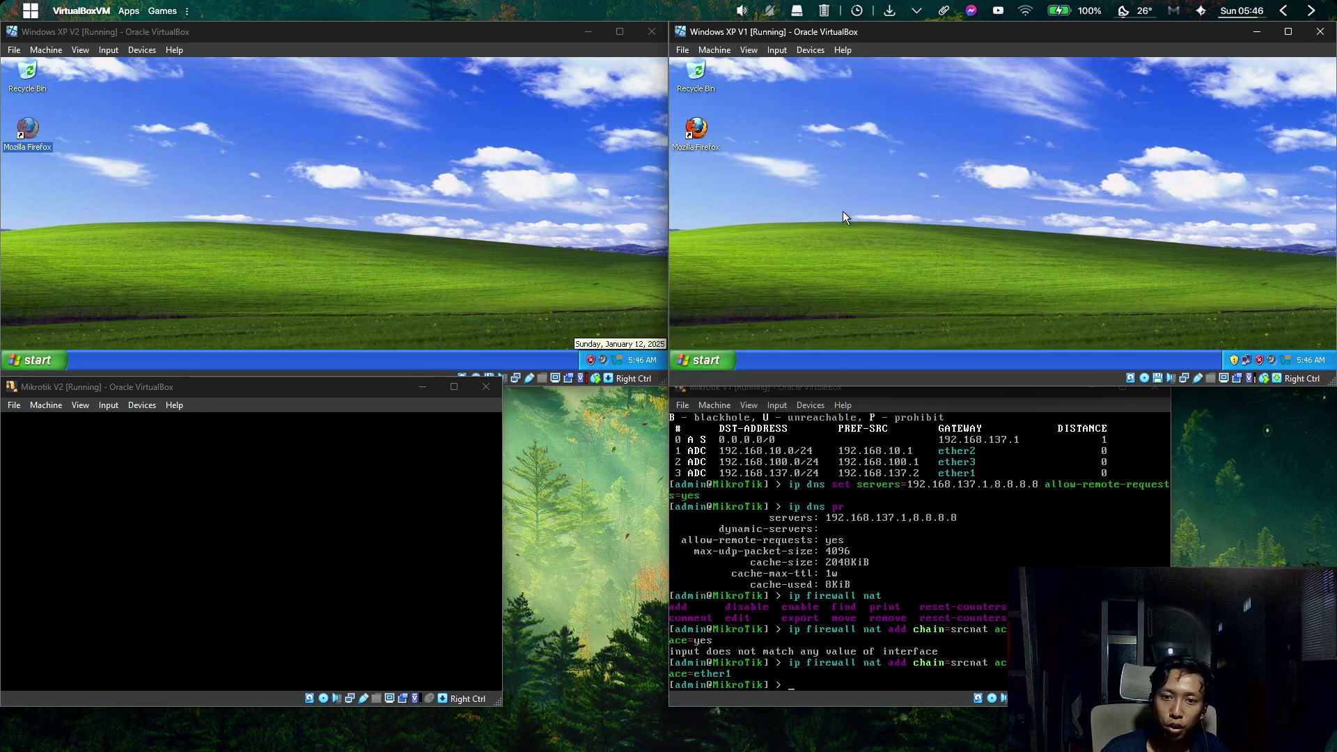
pyautogui.click(752, 387)
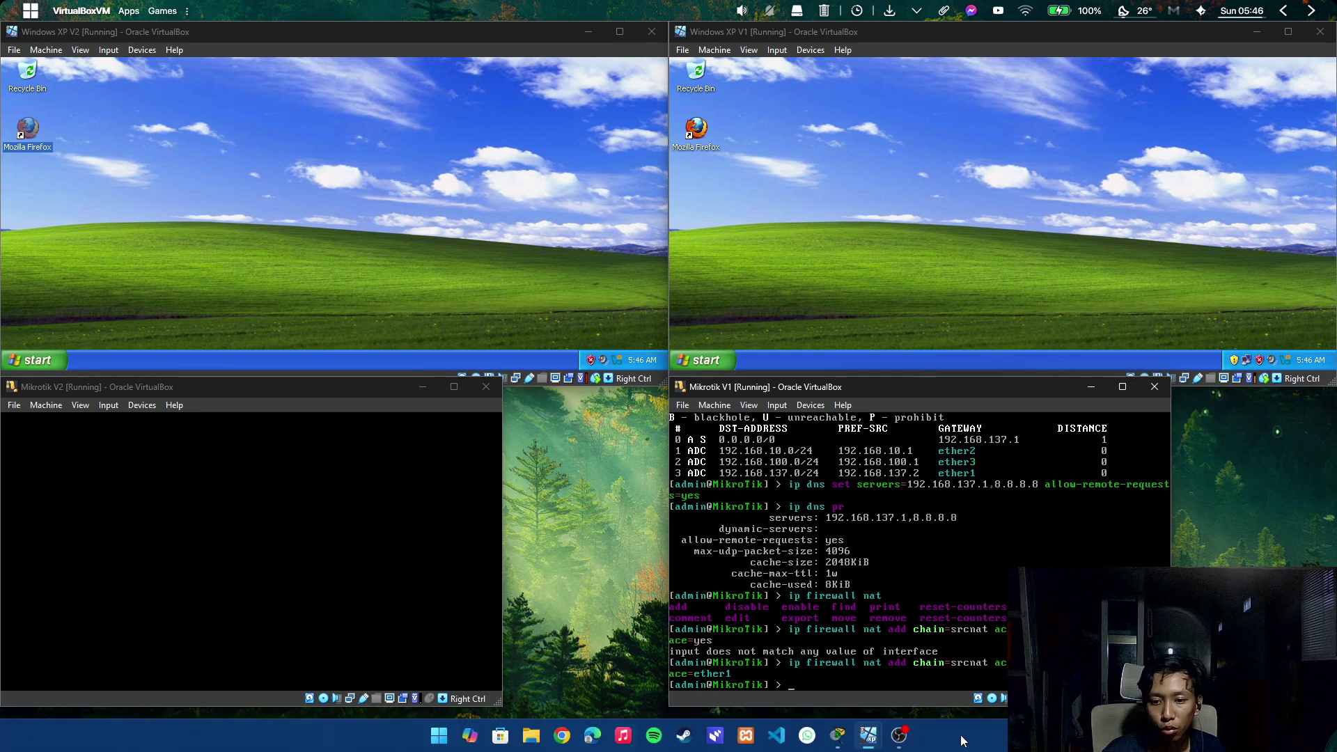
pyautogui.click(850, 747)
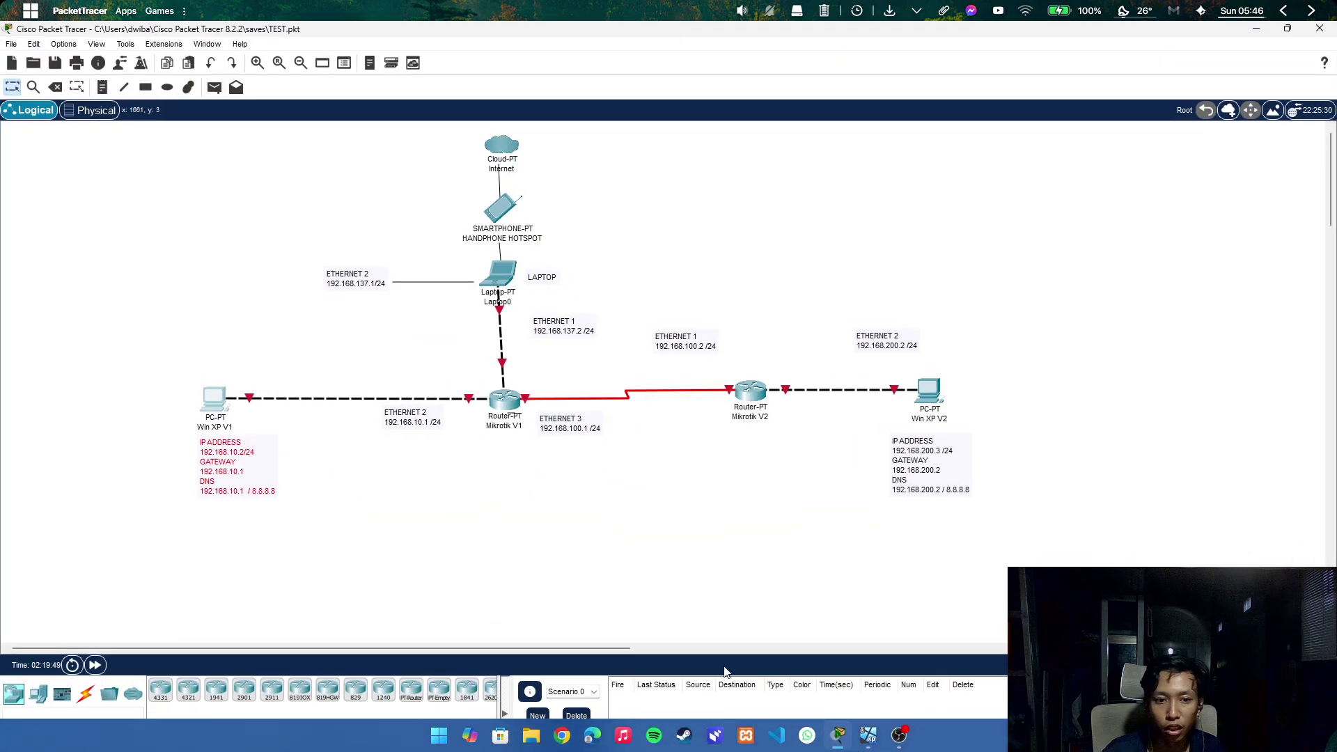
# Select and deselect Mikrotik V1 and Win XP V1 with its IP note, then minimize Packet Tracer to XP V1.
pyautogui.moveTo(517, 457); pyautogui.dragTo(489, 390)
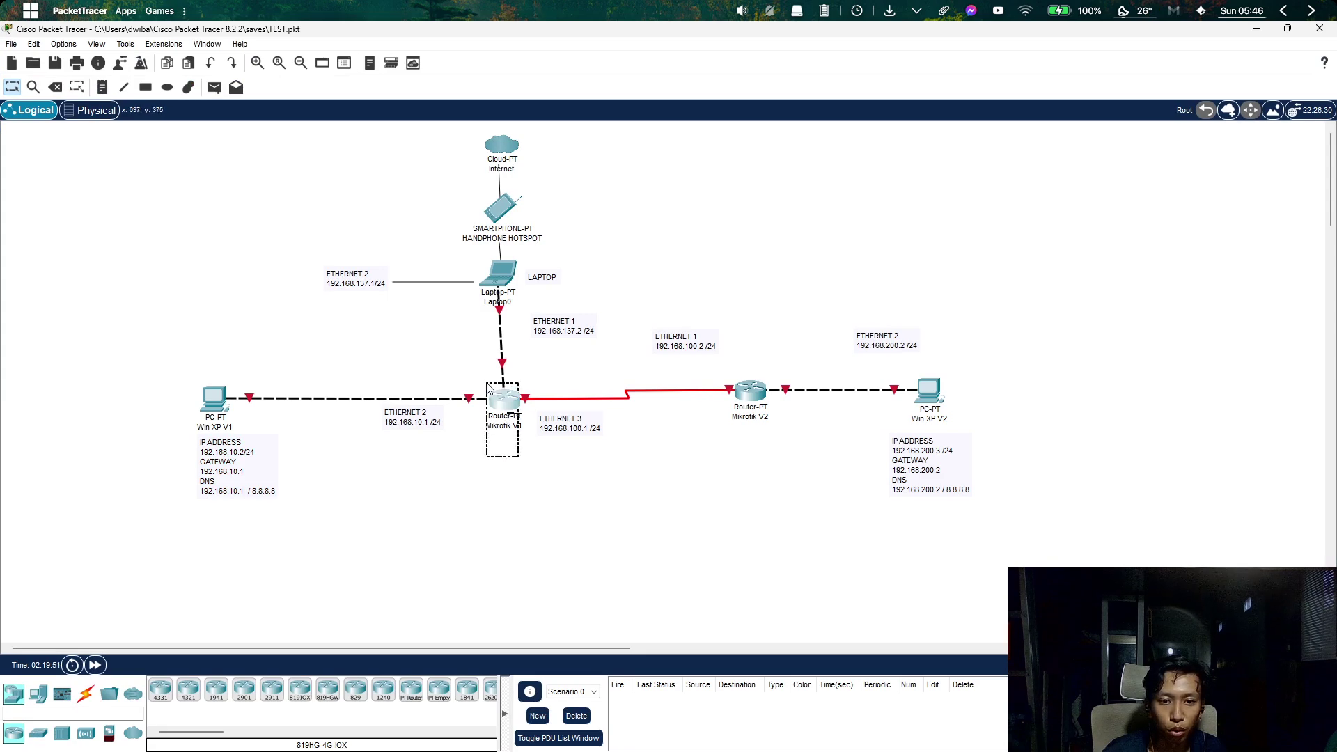
pyautogui.click(459, 506)
pyautogui.moveTo(362, 530); pyautogui.dragTo(159, 380)
pyautogui.click(391, 536)
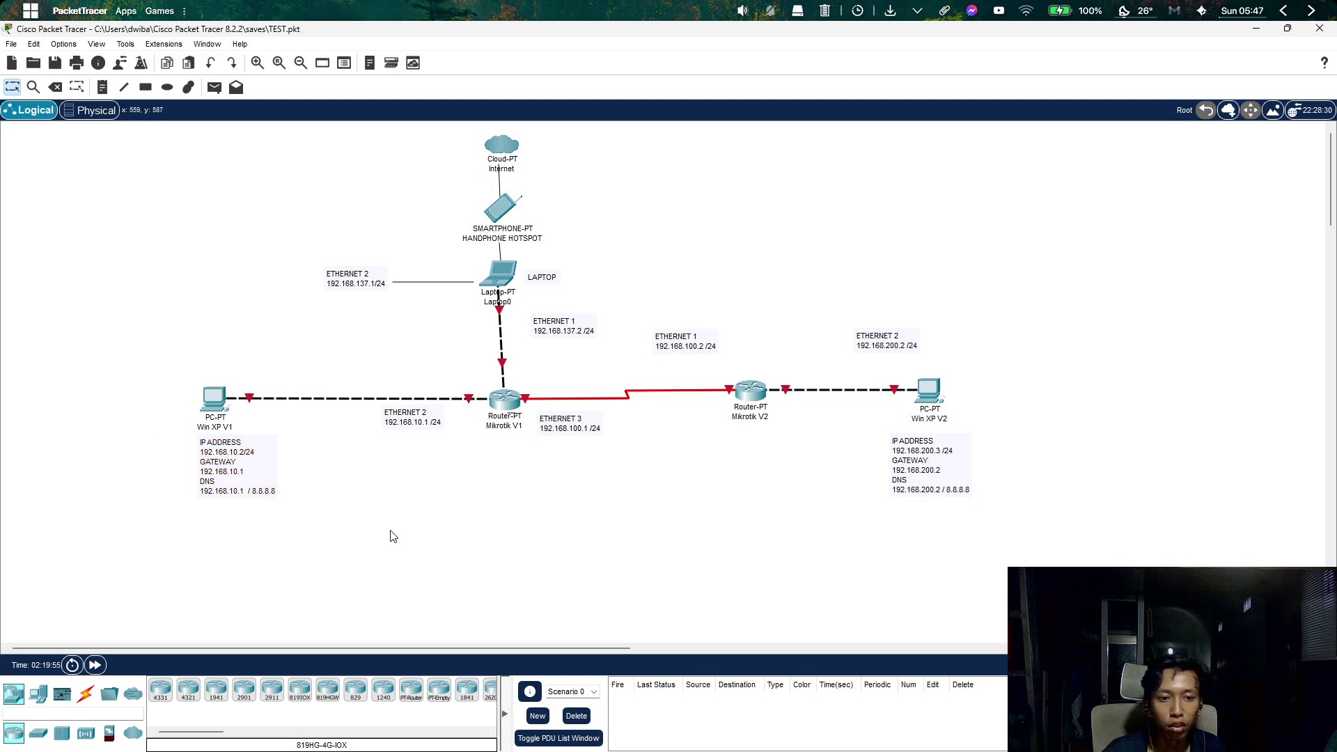
pyautogui.click(1255, 31)
pyautogui.click(879, 261)
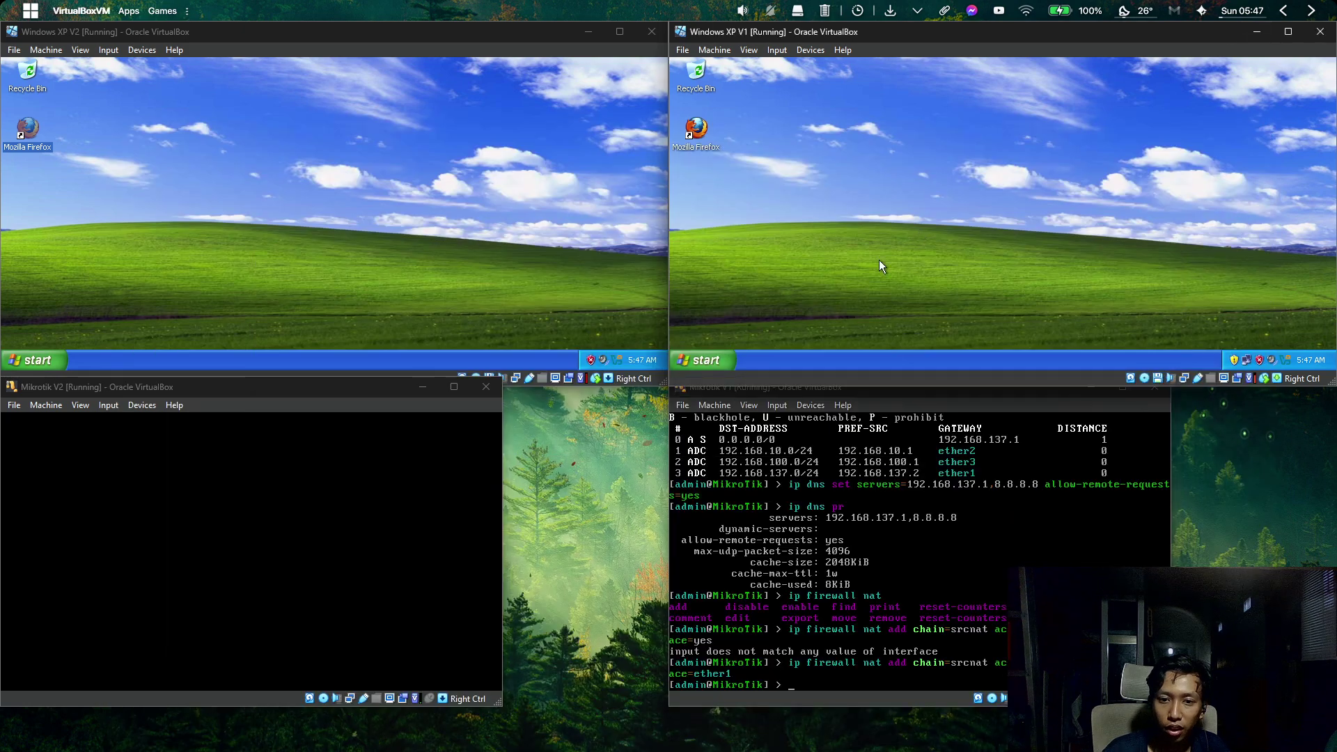
# Browse XP V1's Start menu, Run prompt and All Programs > Accessories, closing each without choosing.
pyautogui.click(717, 355)
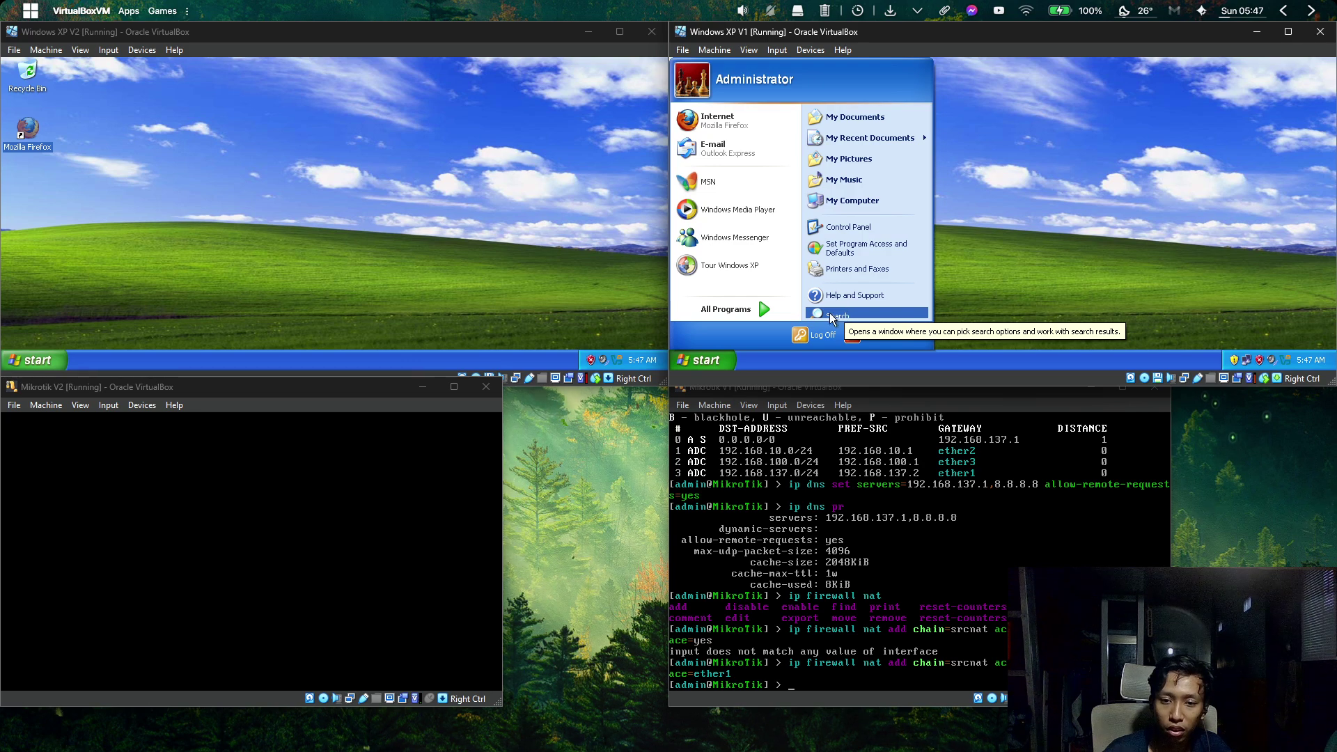
pyautogui.click(1038, 248)
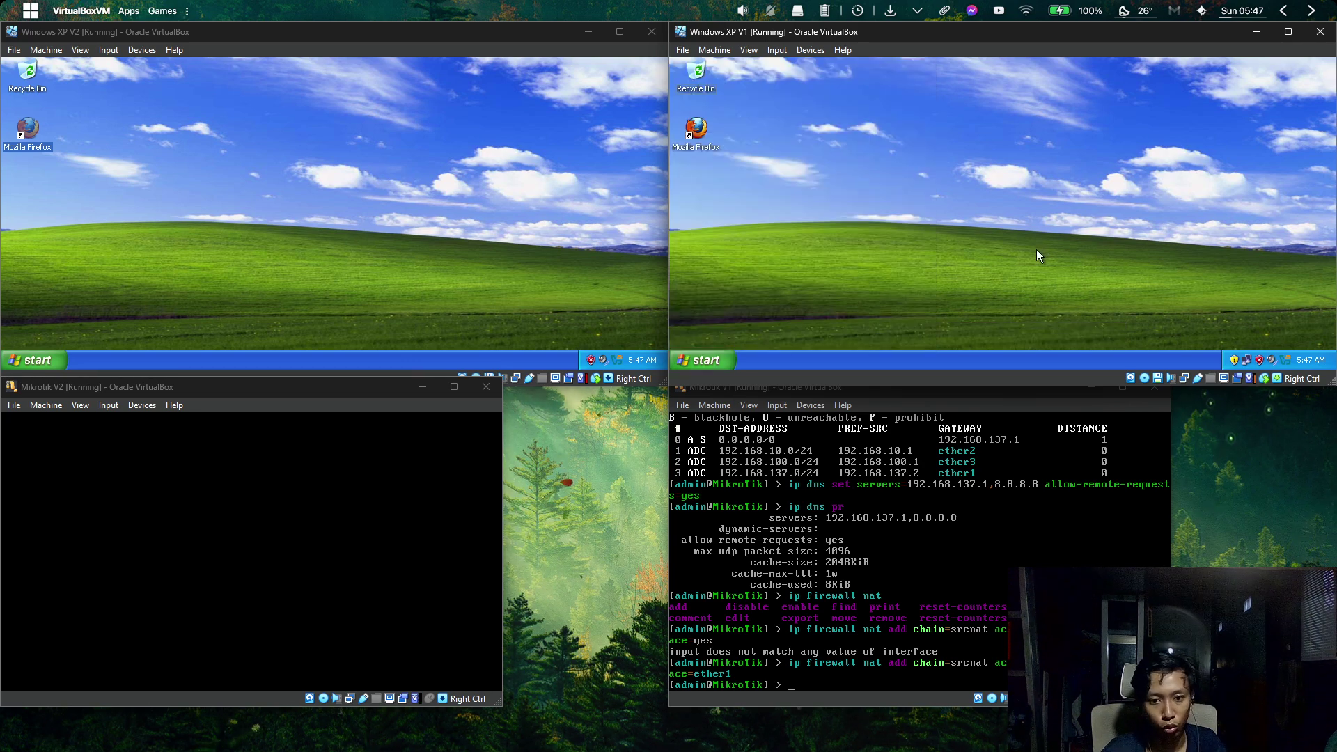
pyautogui.press('super+r')
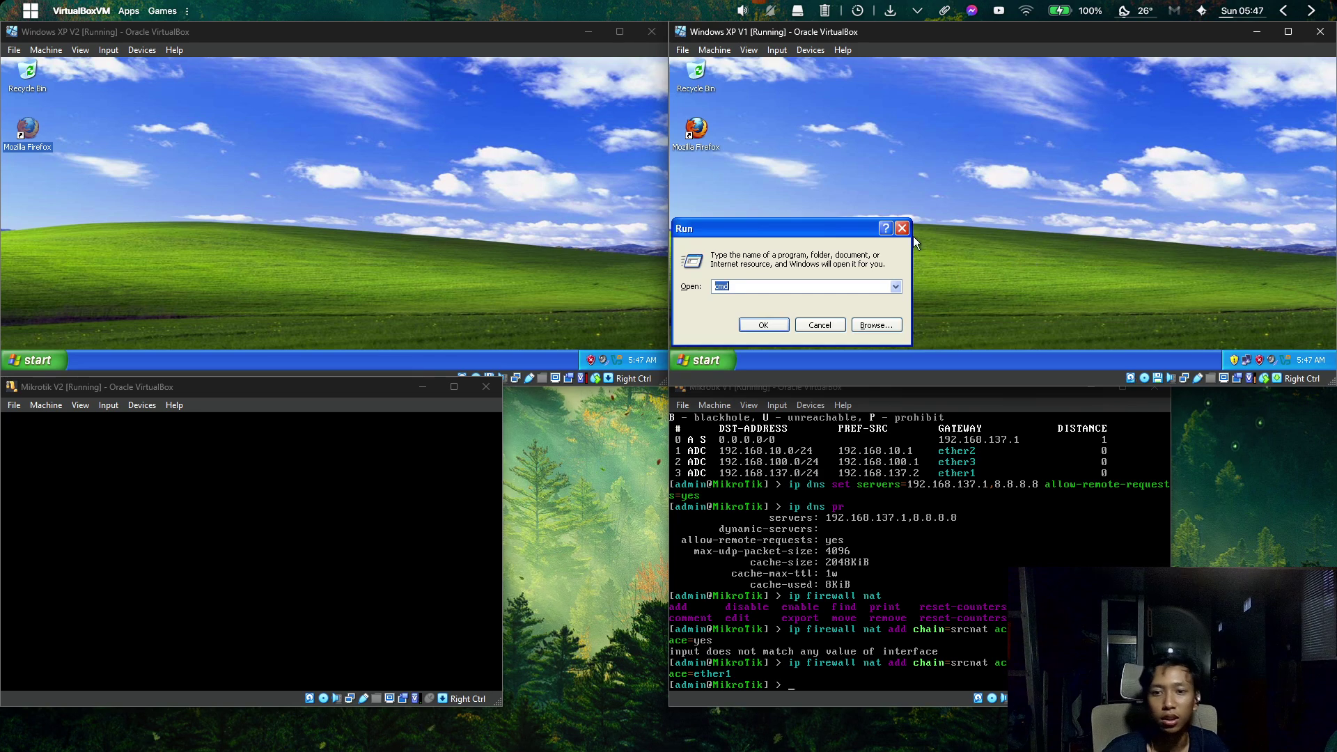
pyautogui.click(901, 228)
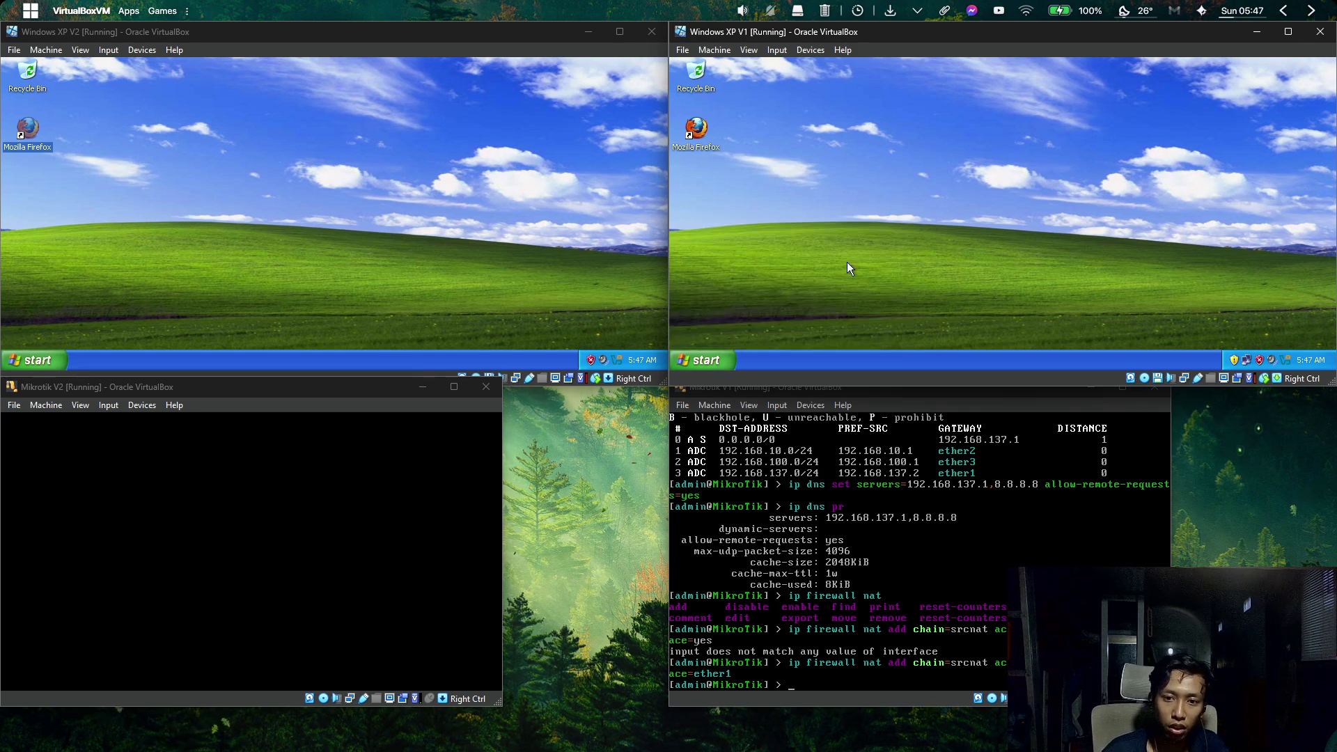
pyautogui.click(721, 356)
pyautogui.moveTo(734, 309)
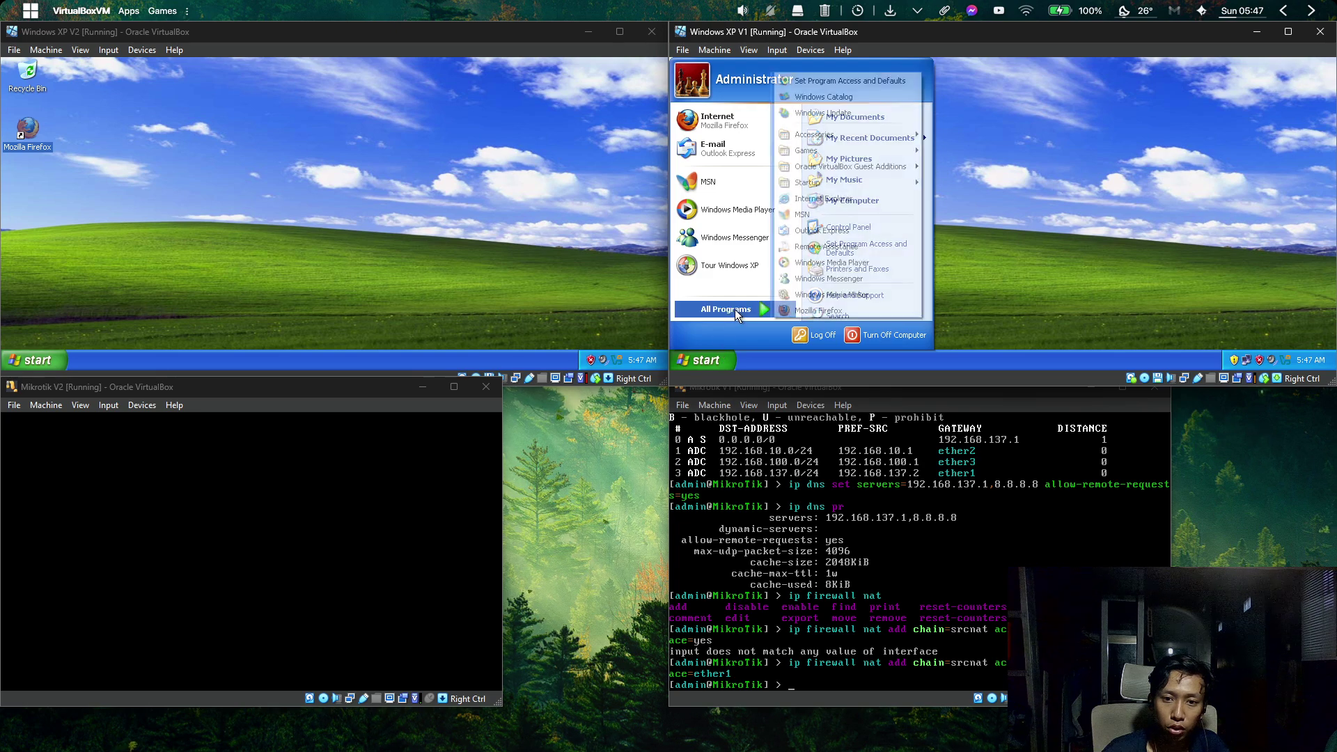
pyautogui.moveTo(888, 139)
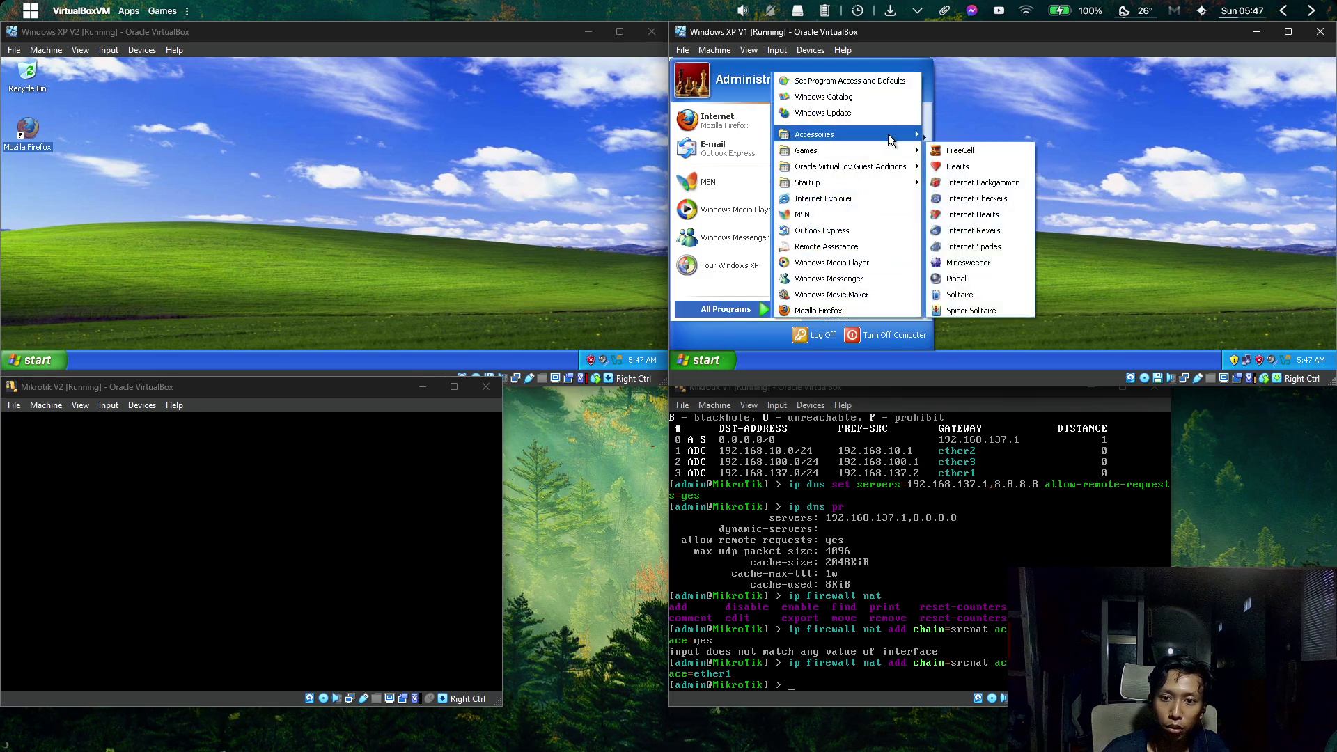
pyautogui.moveTo(966, 144)
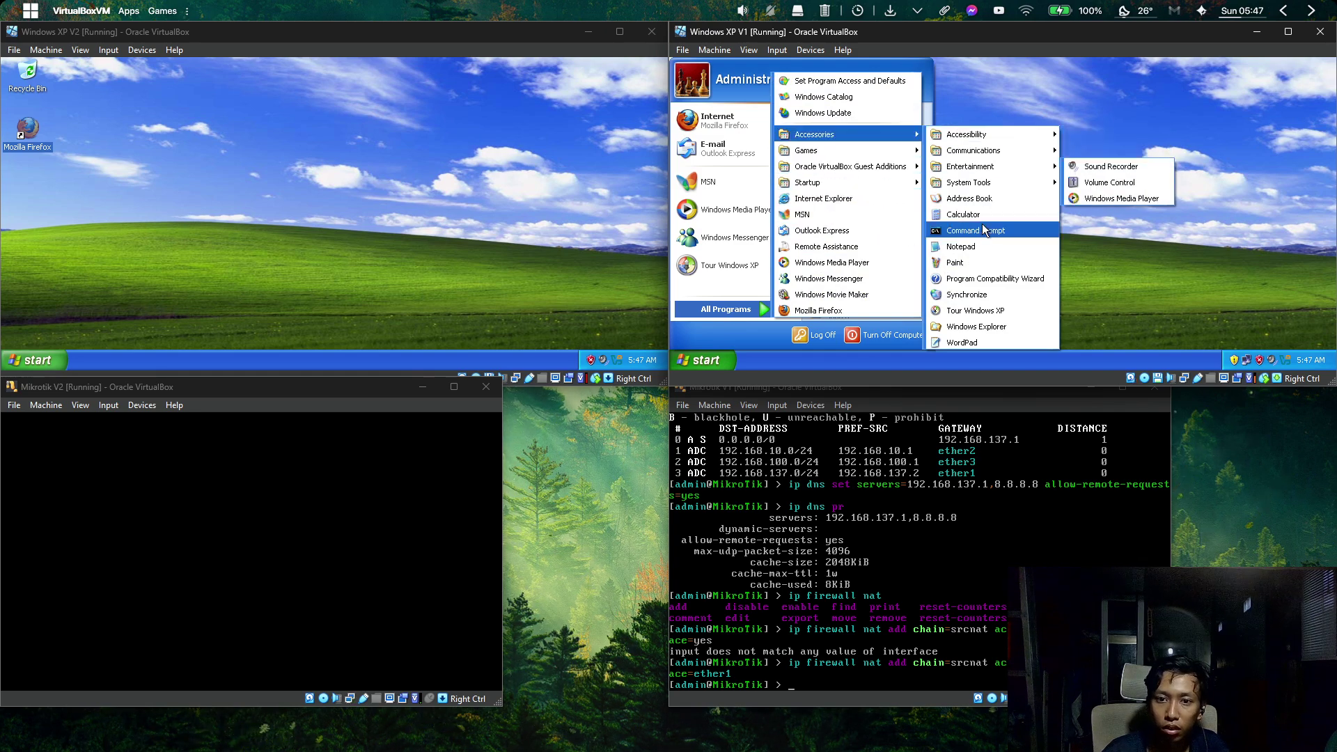
pyautogui.click(1154, 267)
# Open Control Panel from the XP V1 Start menu and maximize it.
pyautogui.click(717, 362)
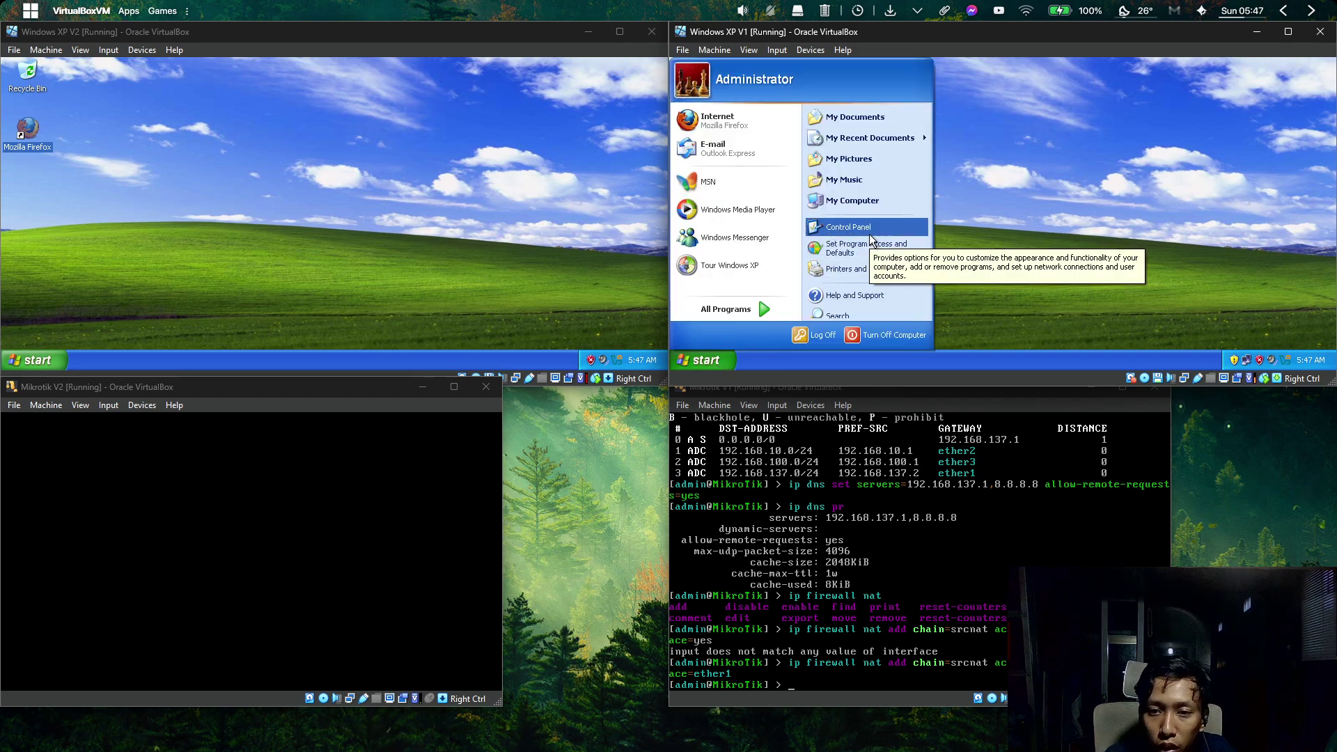
pyautogui.click(848, 227)
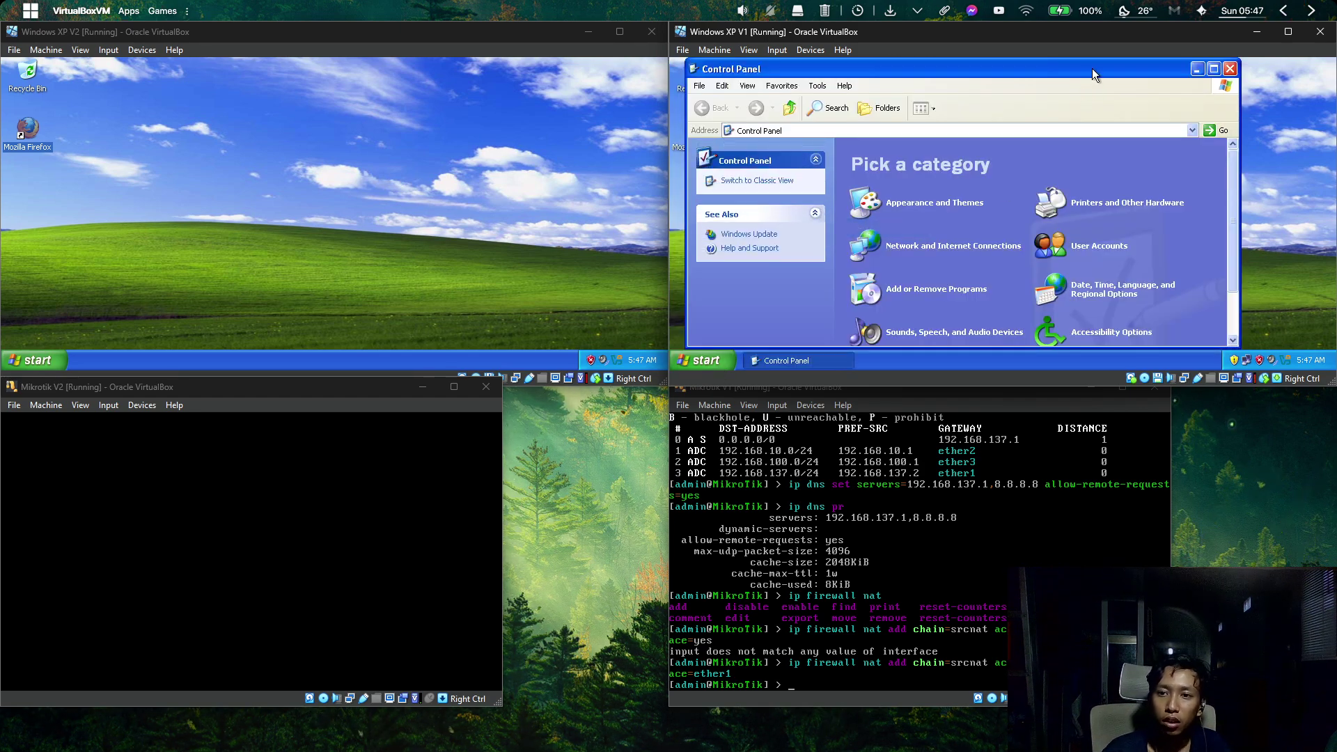
pyautogui.doubleClick(1092, 69)
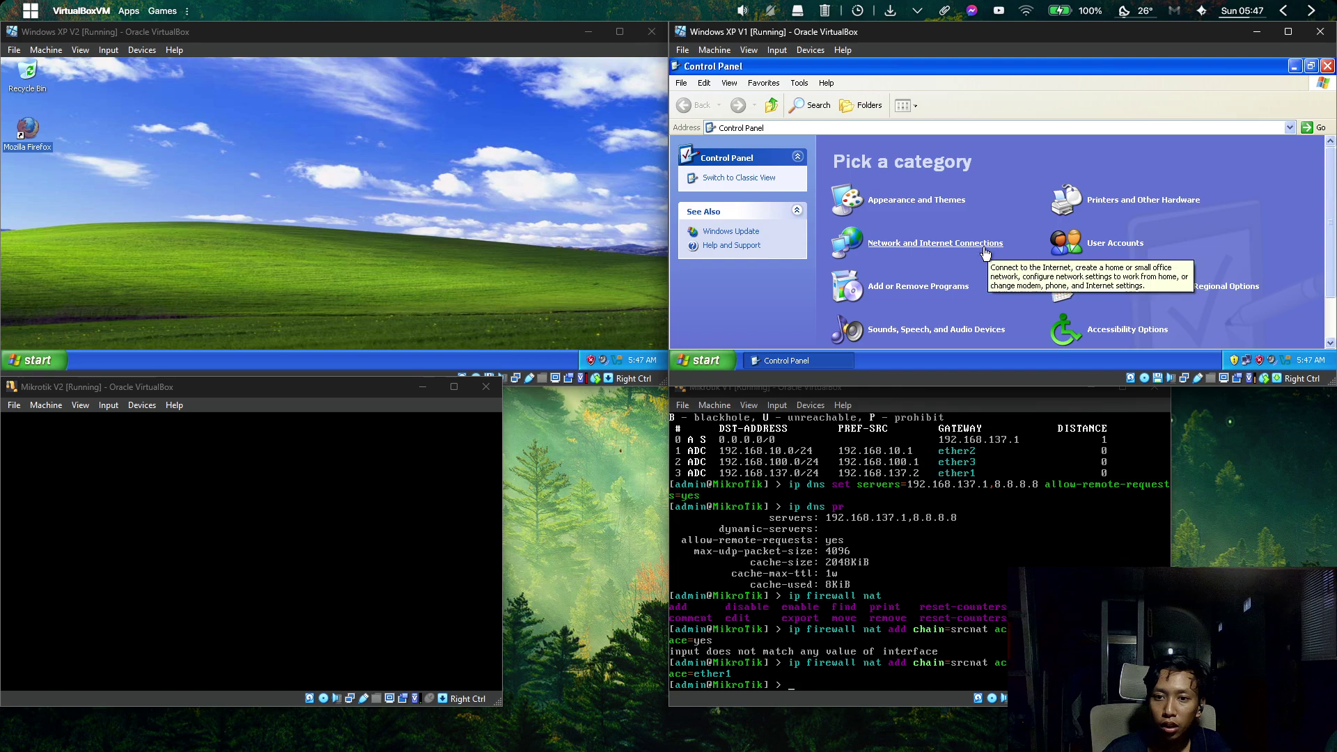
# Go to Network and Internet Connections > Network Connections and select Local Area Connection.
pyautogui.click(958, 243)
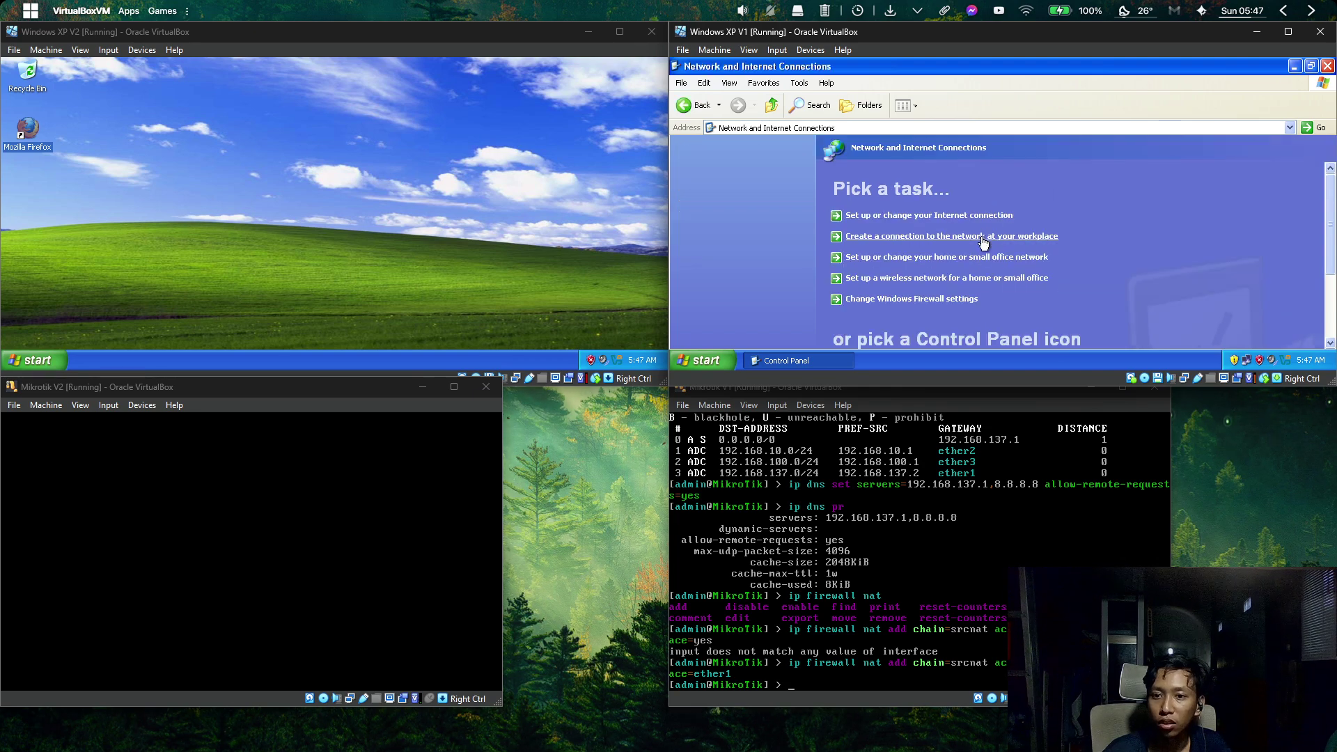
pyautogui.scroll(-3, 1330, 268)
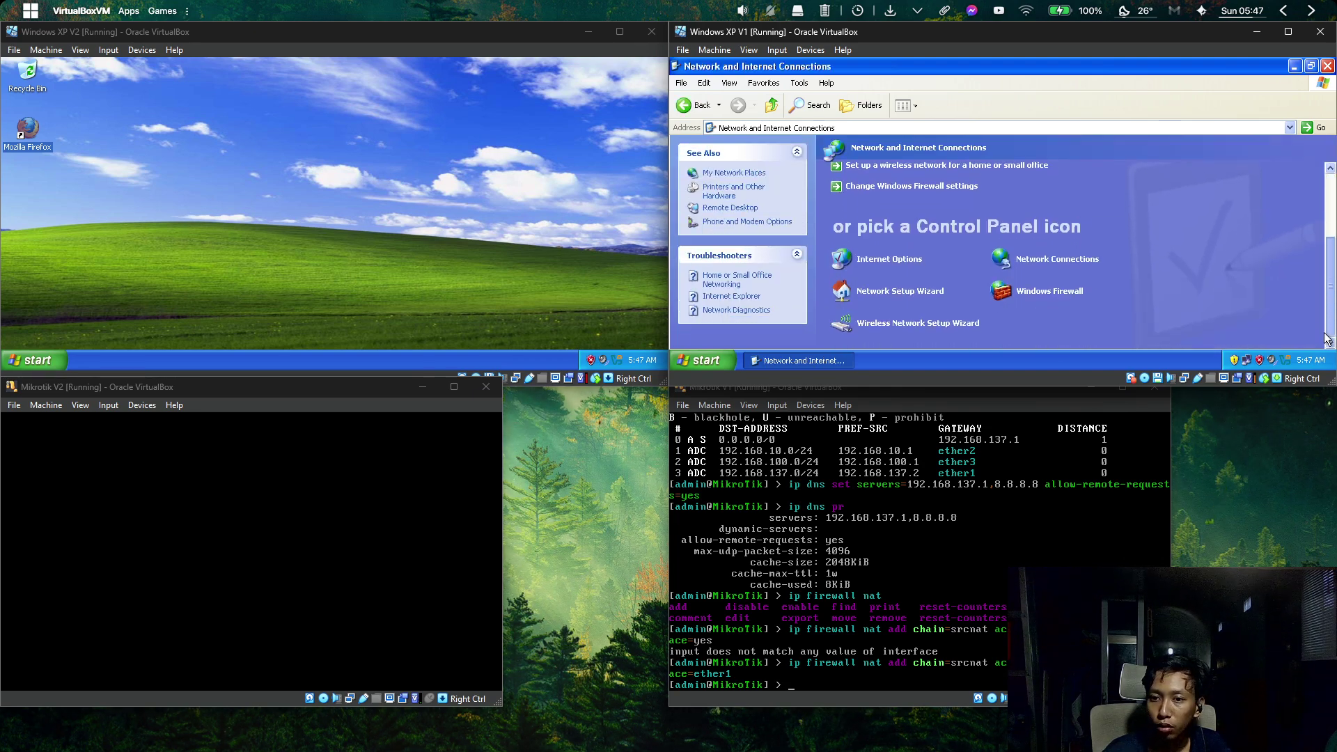
pyautogui.click(1093, 261)
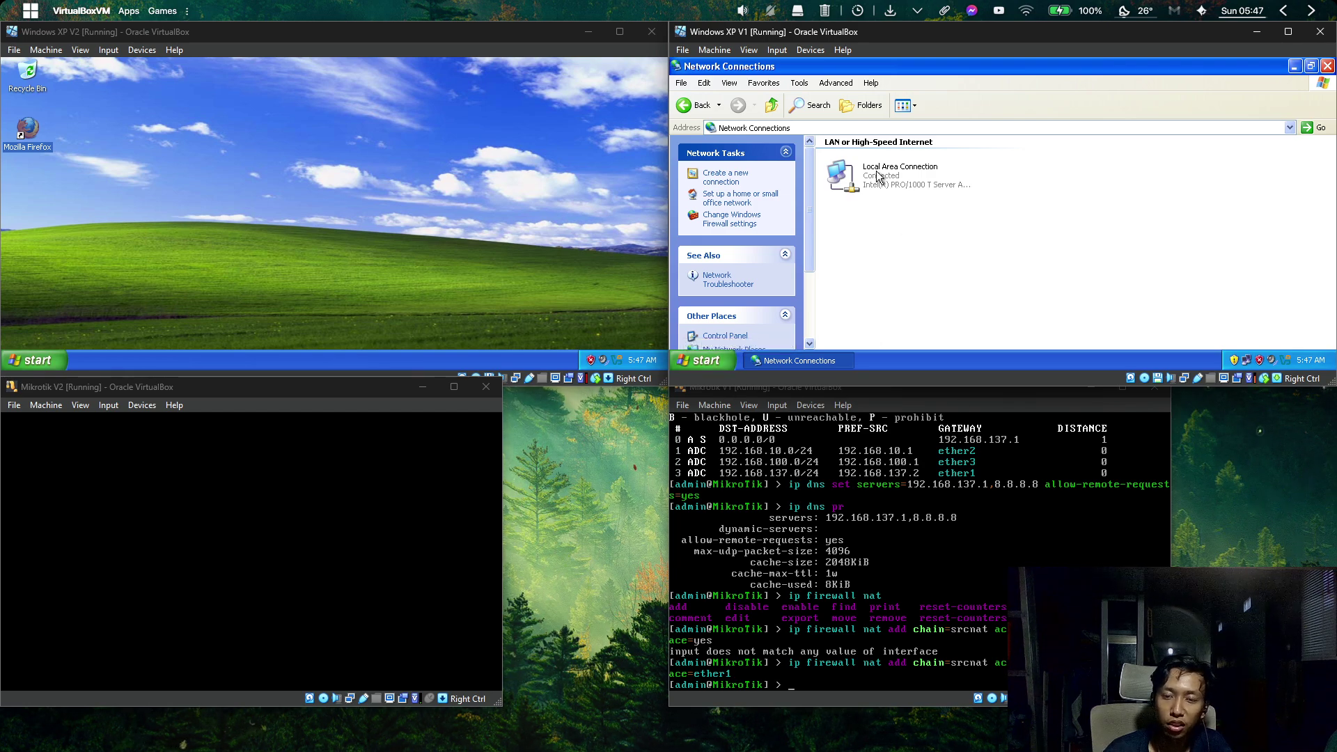
pyautogui.moveTo(1055, 244); pyautogui.dragTo(945, 231)
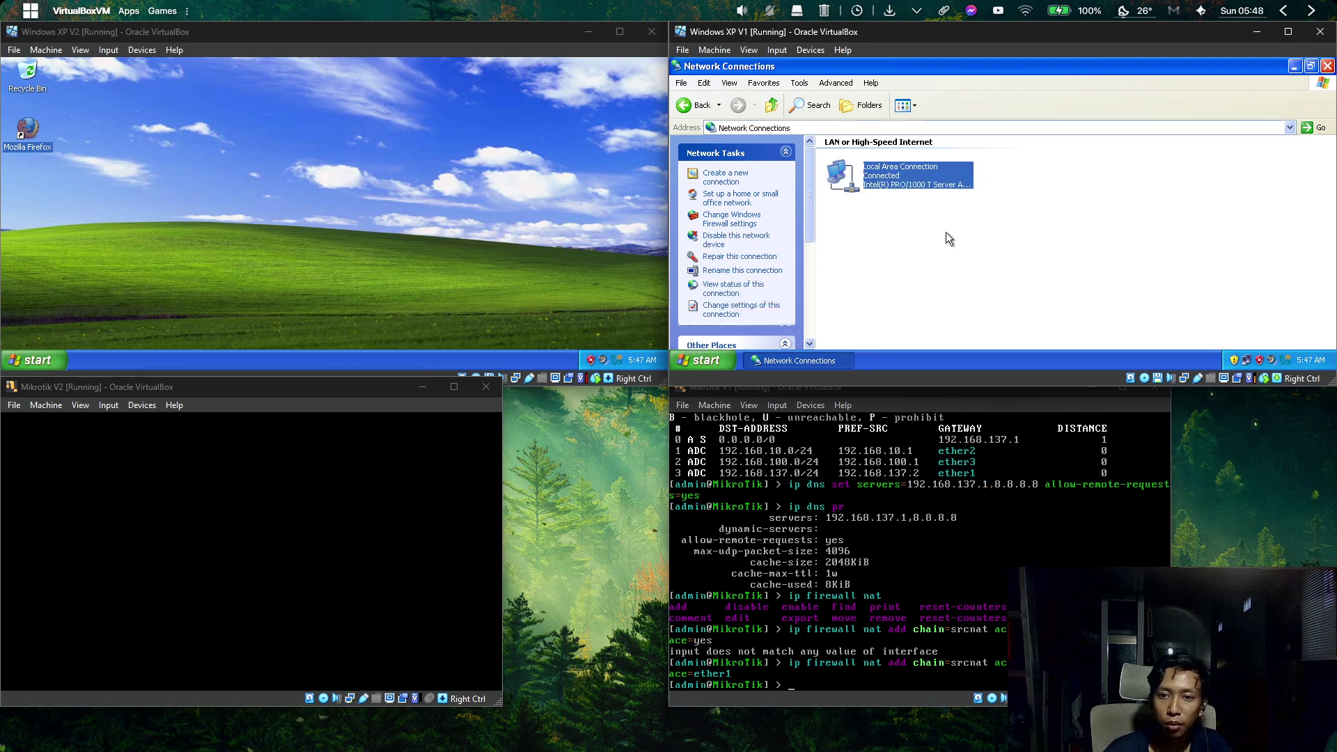
pyautogui.click(969, 261)
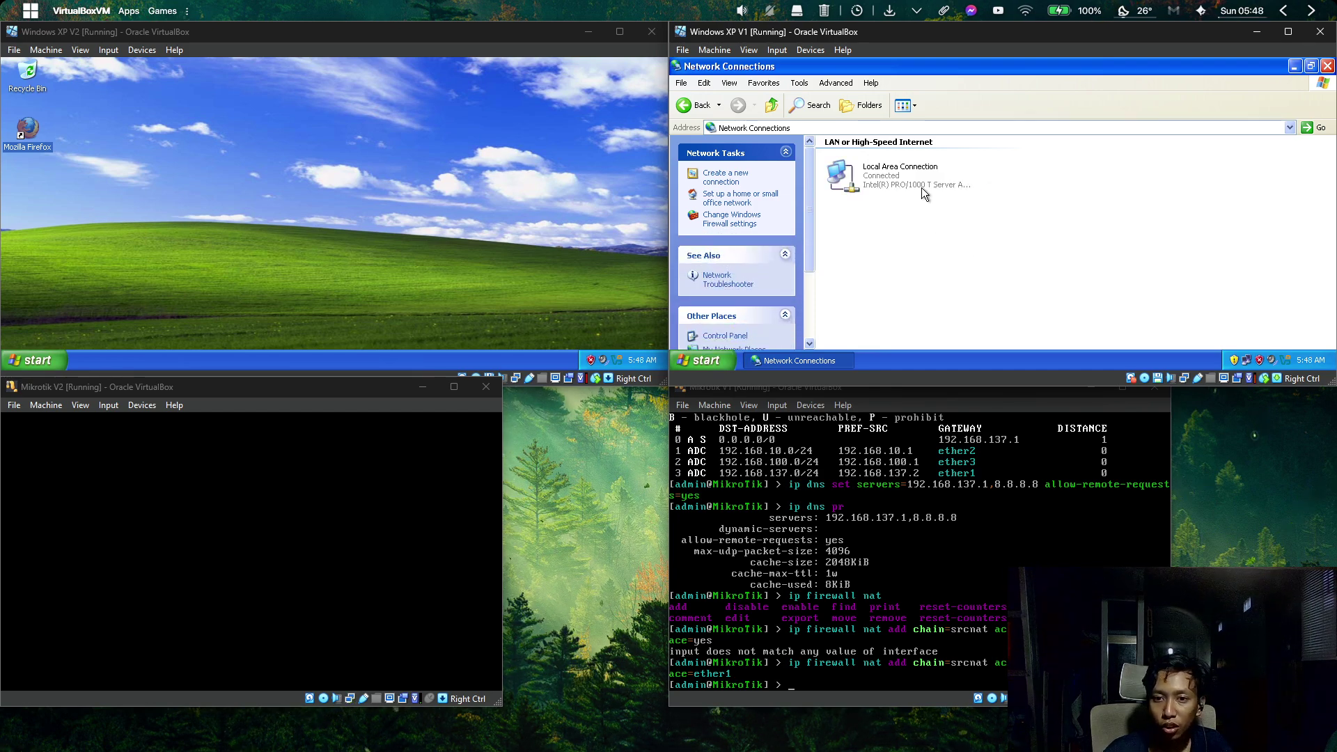
# Check XP V1's TCP/IP settings: IP 192.168.10.2, gateway 192.168.10.1, DNS 192.168.10.1 and 8.8.8.8.
pyautogui.doubleClick(922, 187)
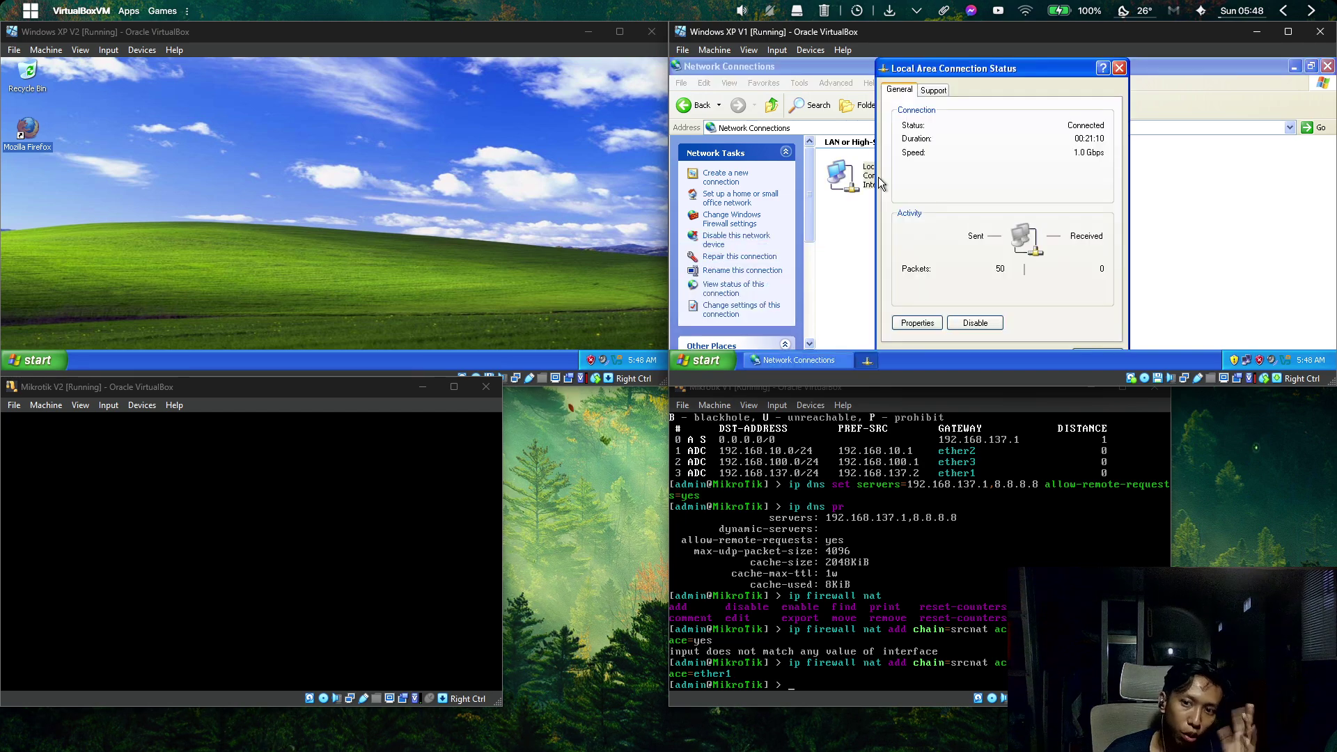
pyautogui.click(921, 321)
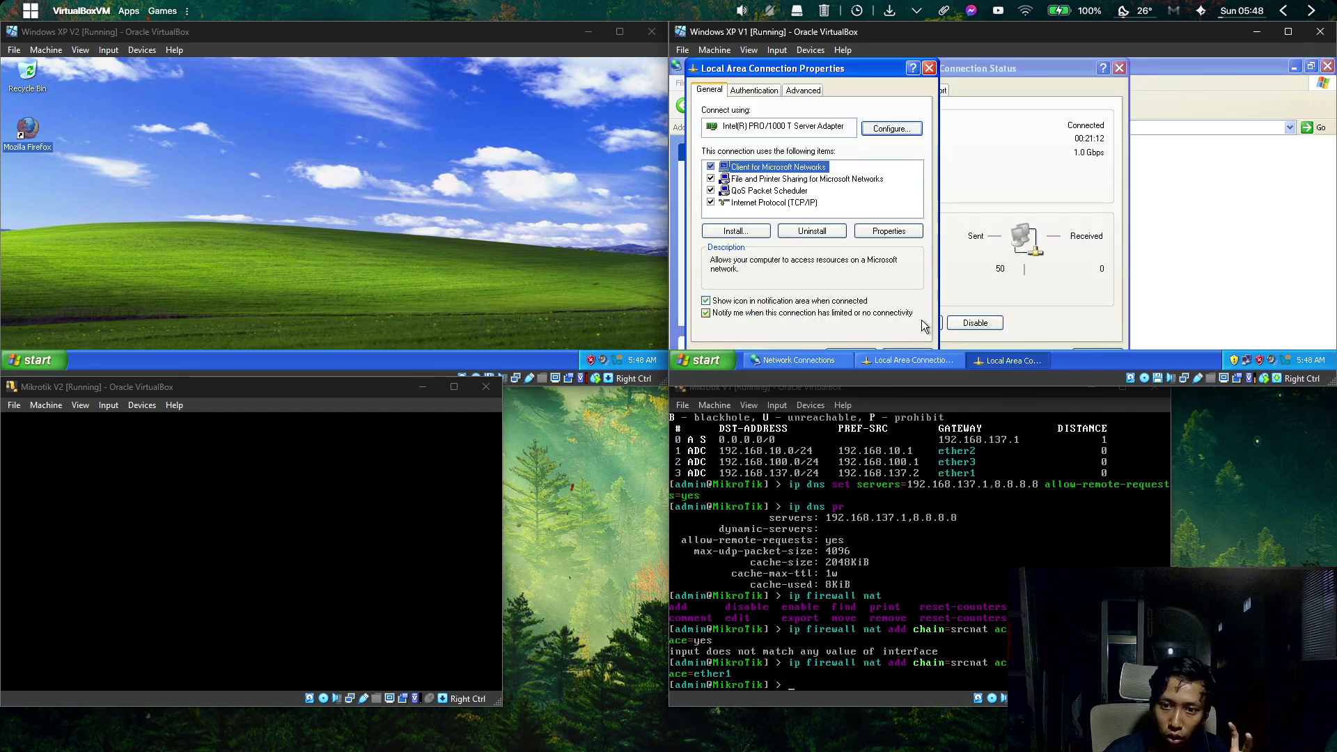
pyautogui.click(806, 204)
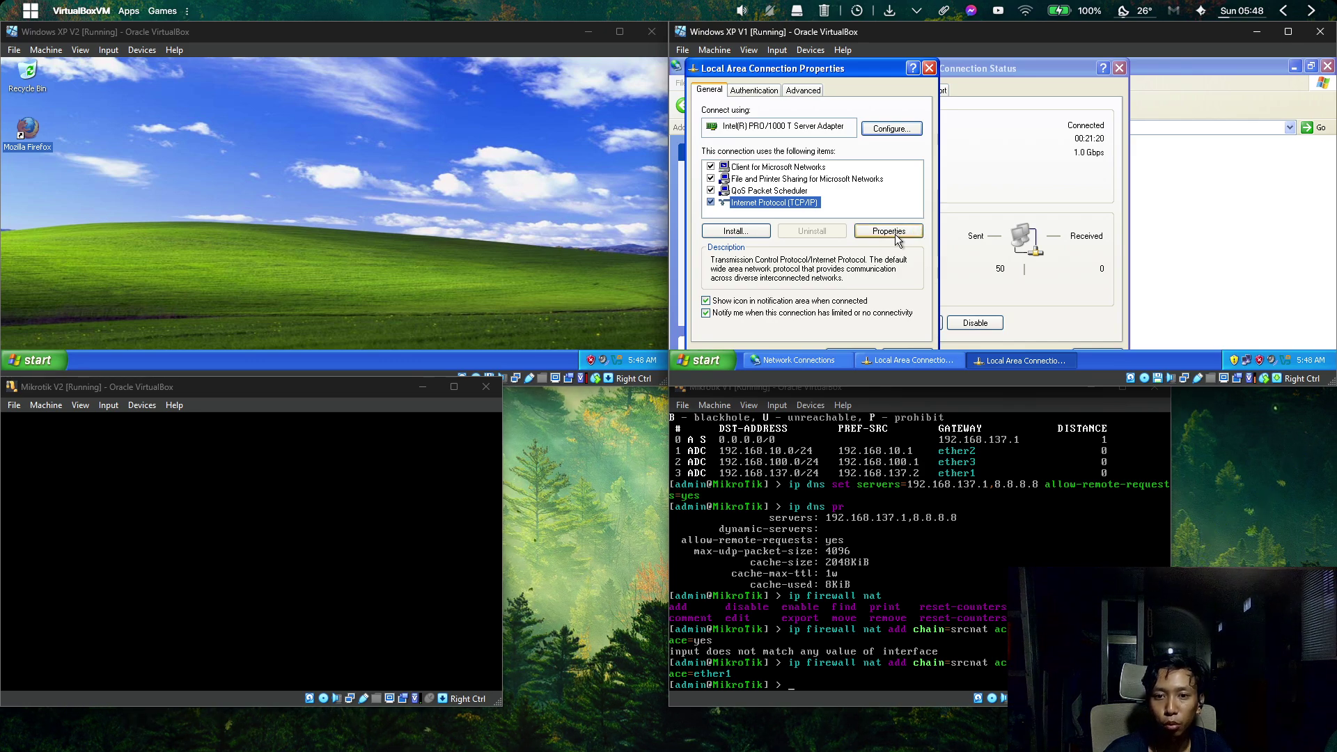
pyautogui.click(874, 232)
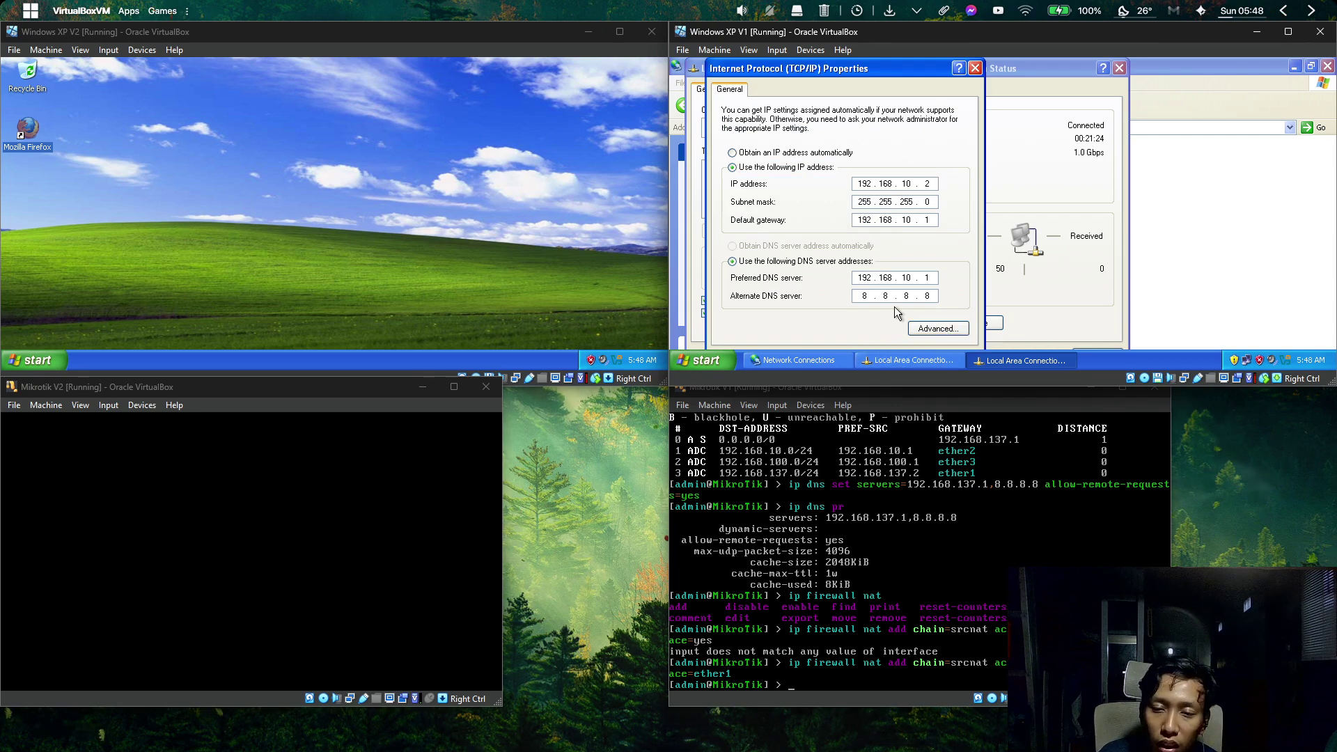
pyautogui.doubleClick(870, 185)
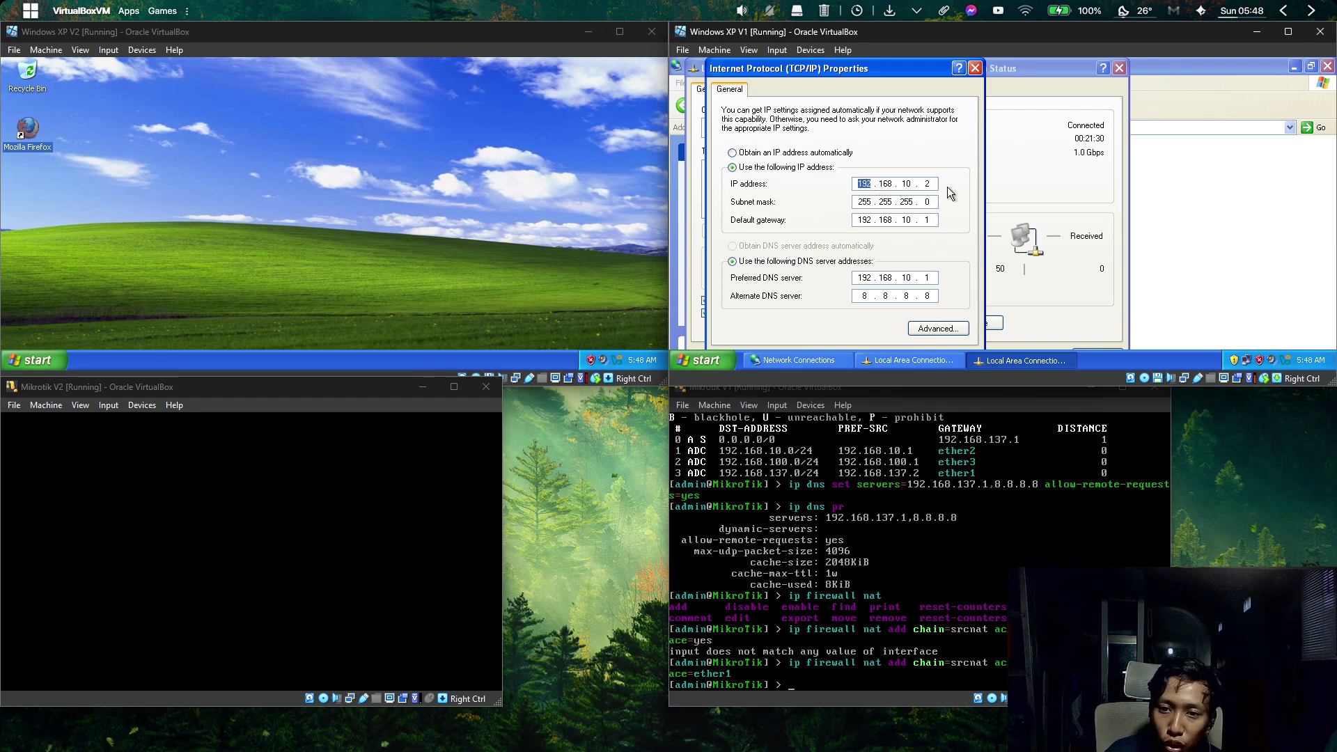
pyautogui.click(857, 220)
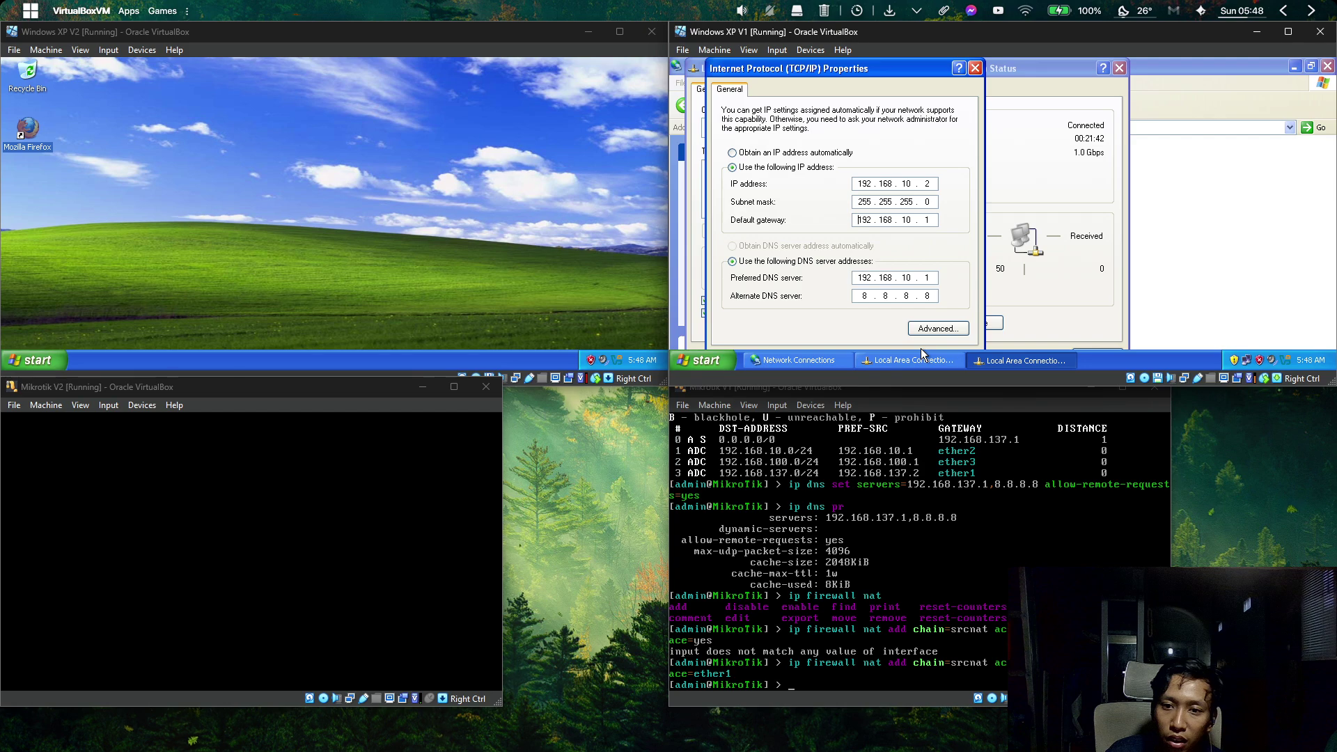
# Close the TCP/IP, connection properties, status and Network Connections windows.
pyautogui.click(975, 67)
pyautogui.click(923, 67)
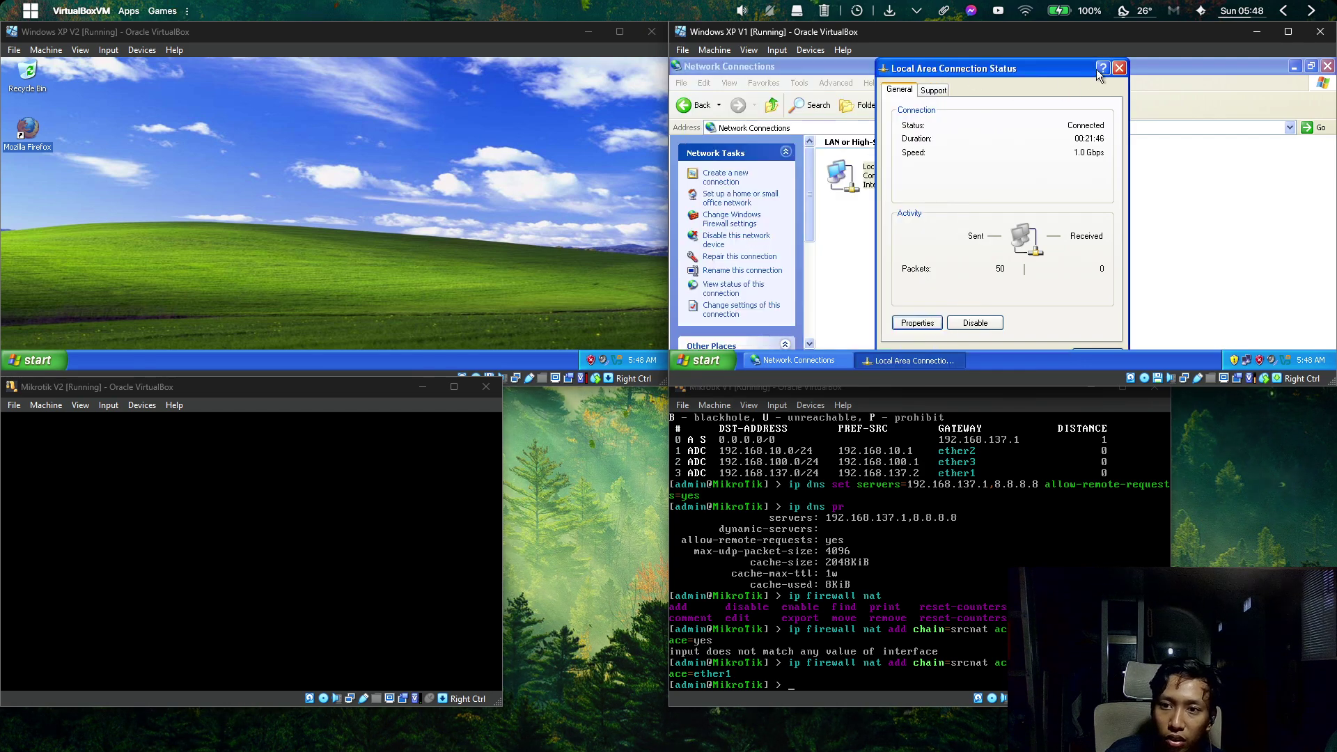
pyautogui.click(1119, 67)
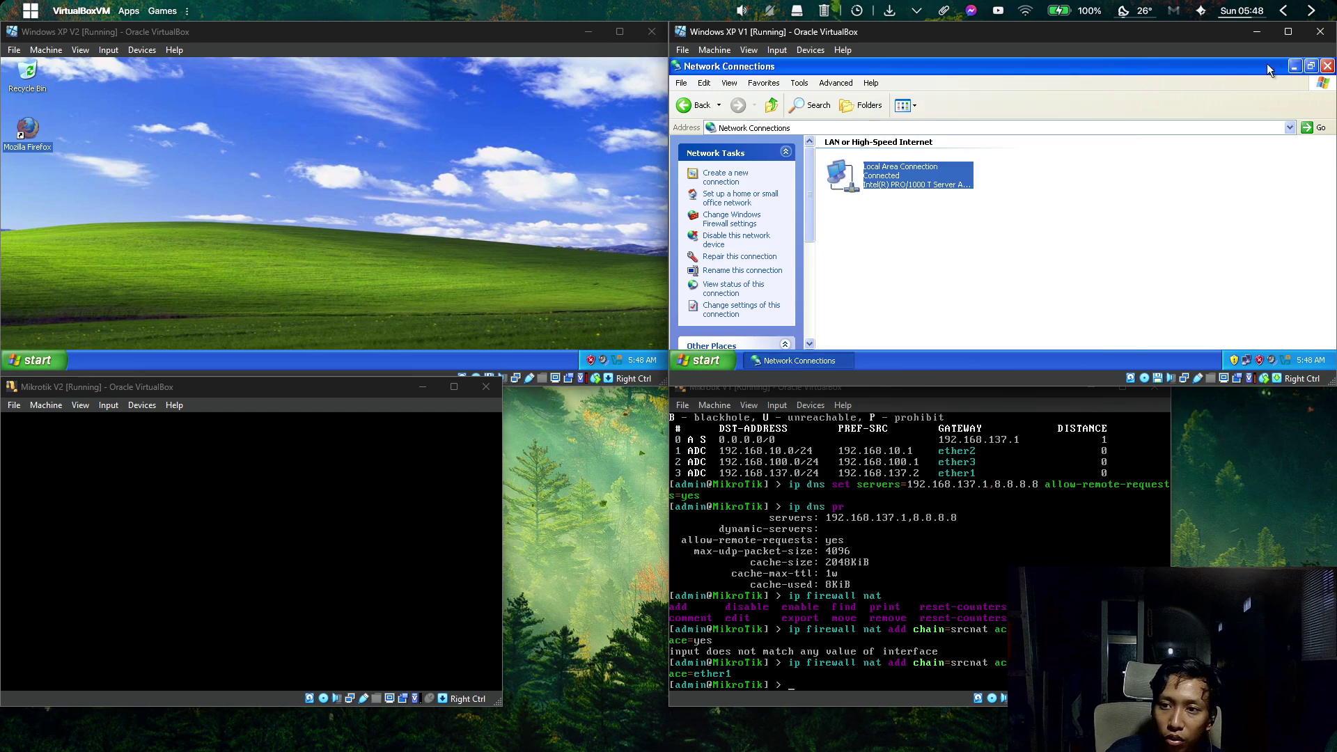
pyautogui.click(1327, 66)
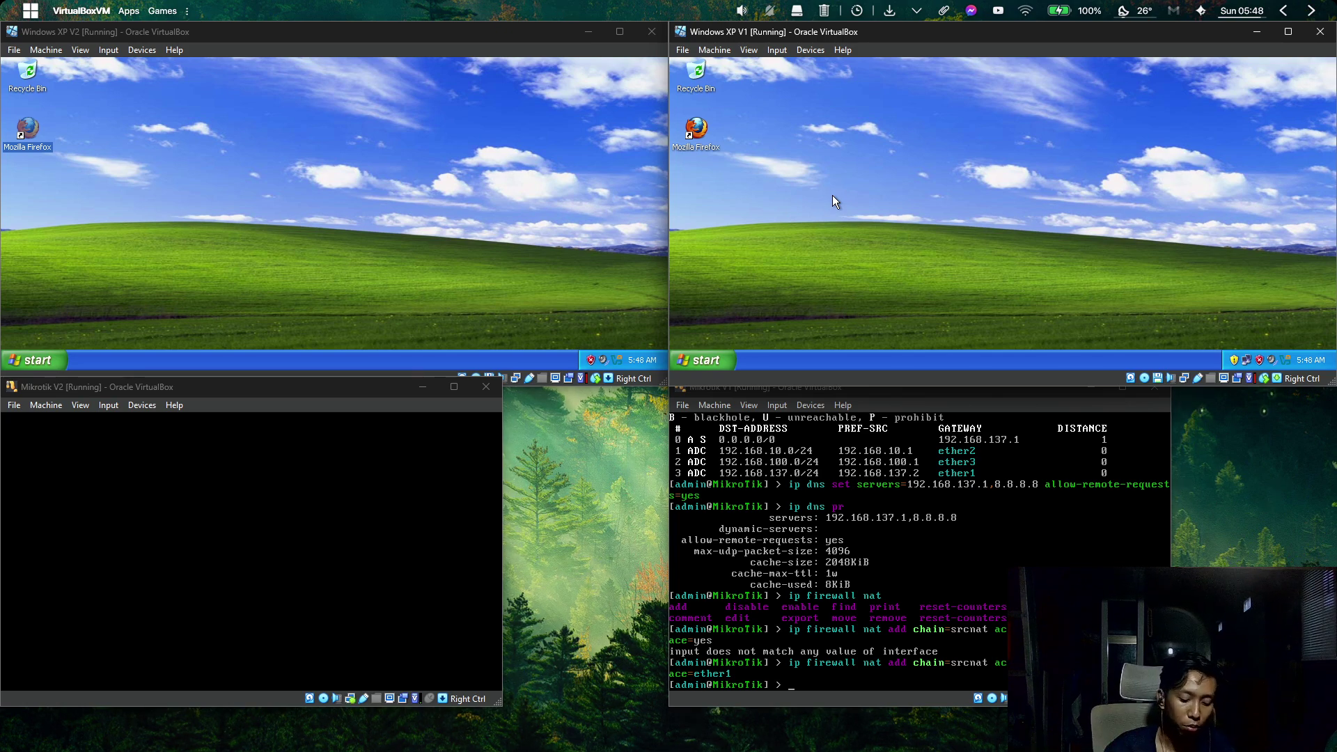
# Open a command prompt on XP V1 and run ping google.com.
pyautogui.press('super+r')
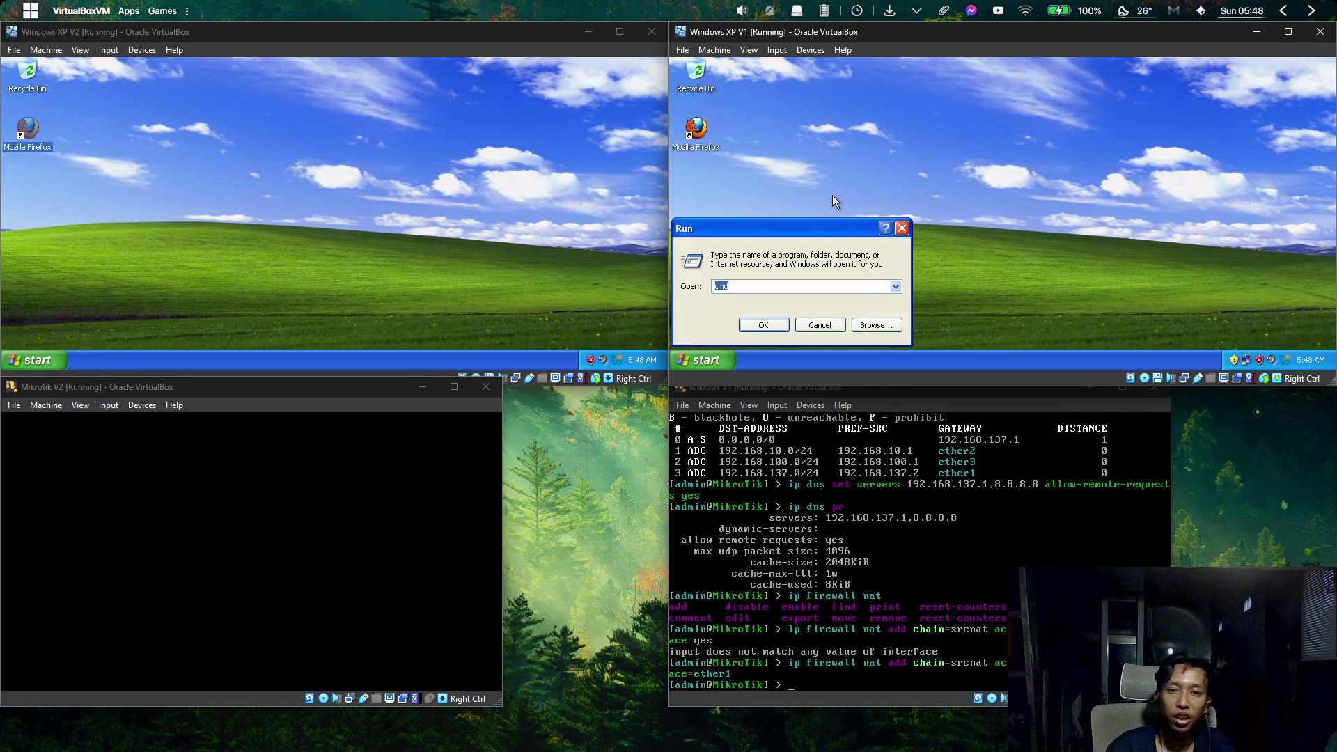
pyautogui.write('cmd')
pyautogui.press('Return')
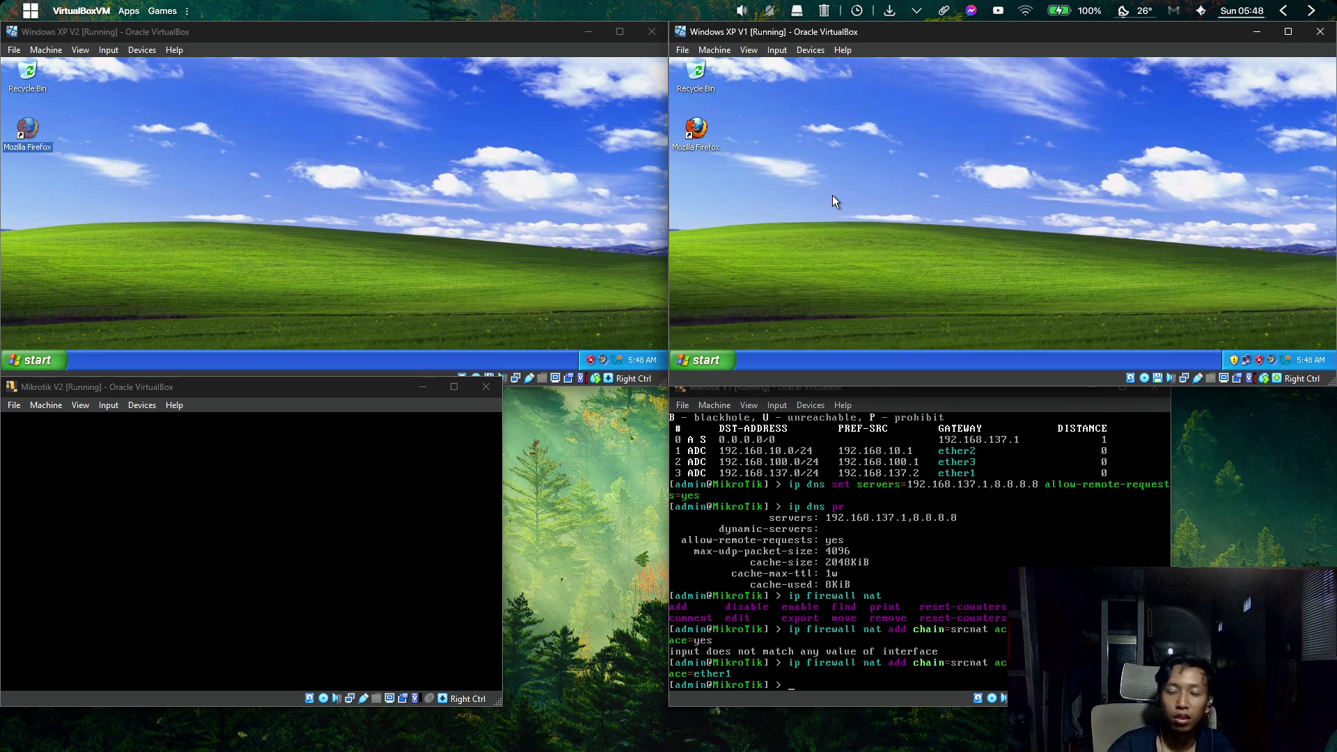
pyautogui.write('ping')
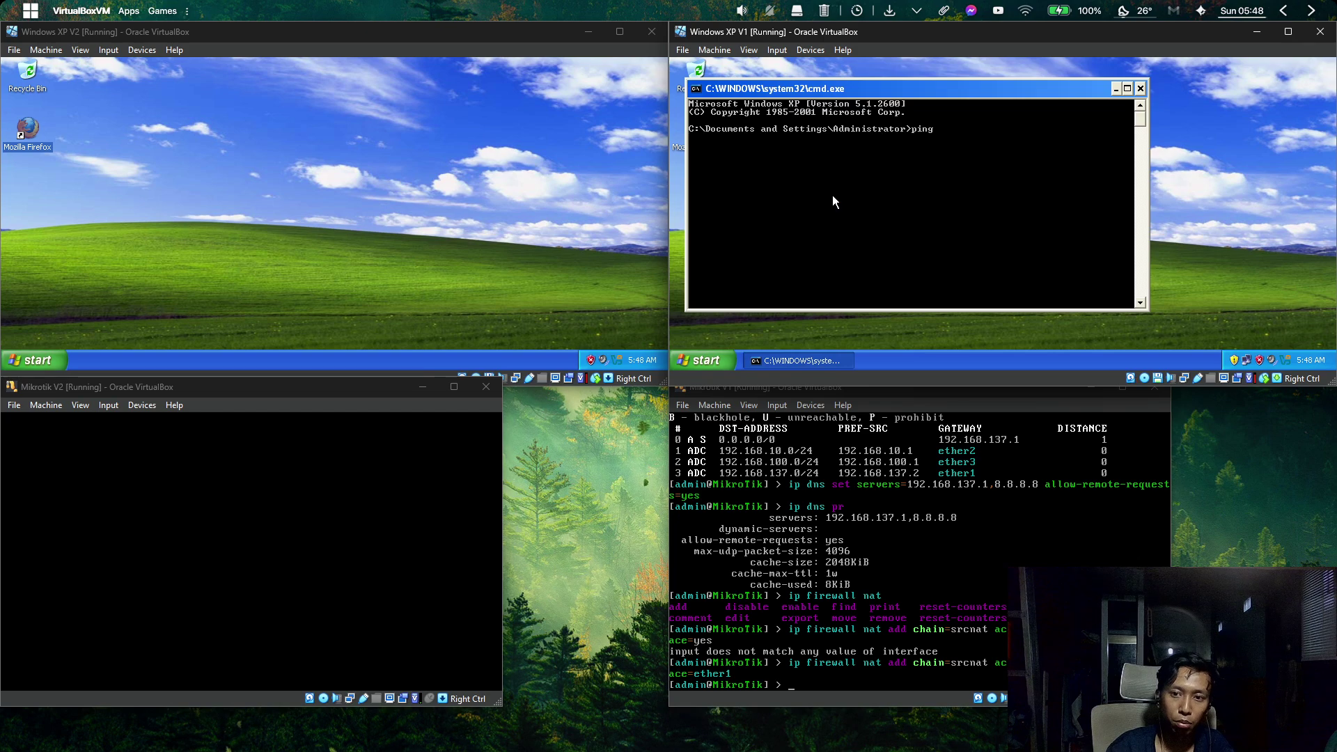
pyautogui.write(' google.com')
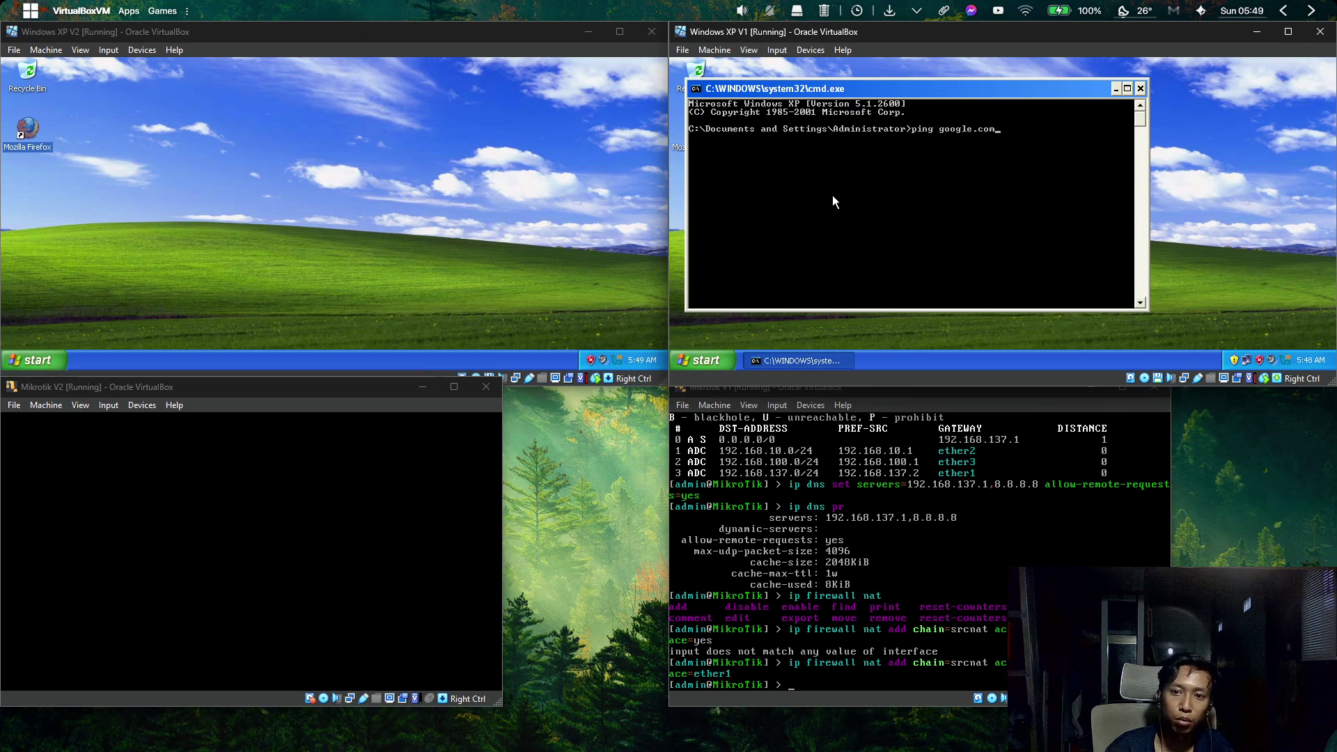
pyautogui.press('Return')
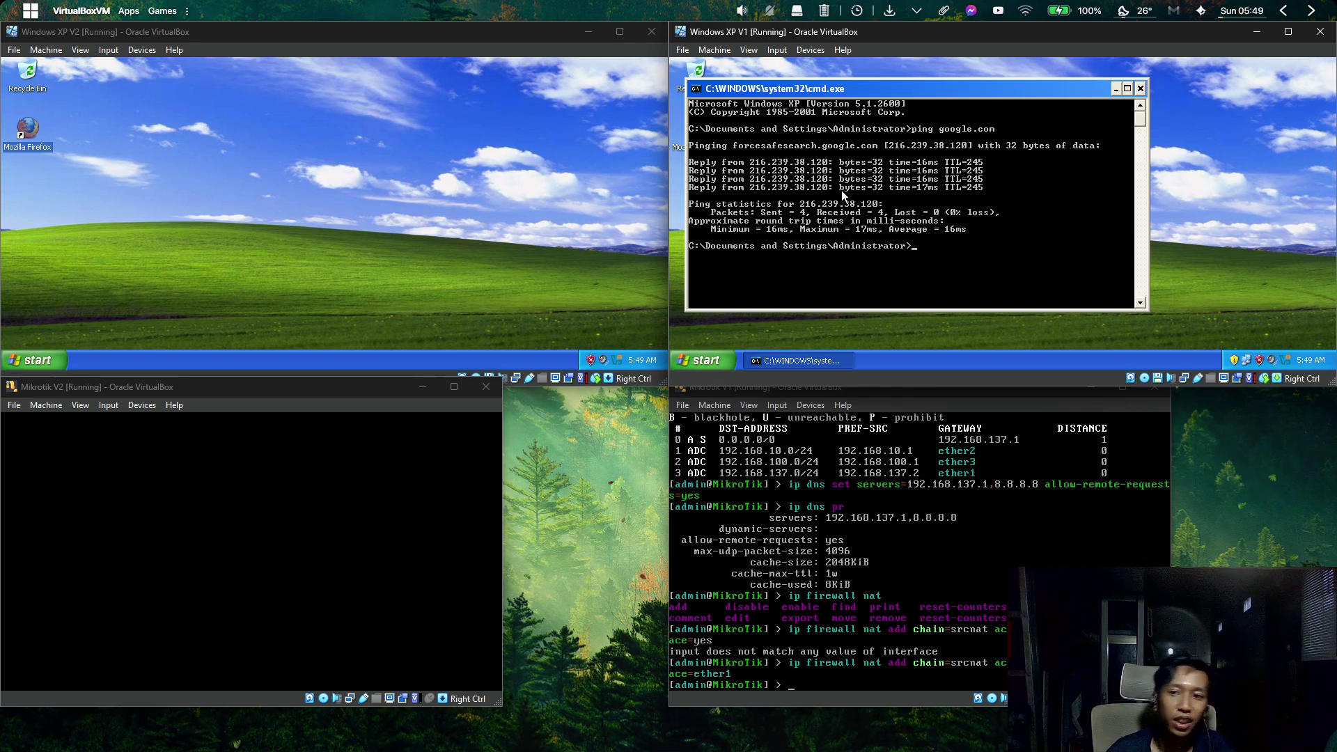
# Close the command prompt, launch Firefox, search 'test' and open the Speedtest by Ookla result.
pyautogui.click(1139, 88)
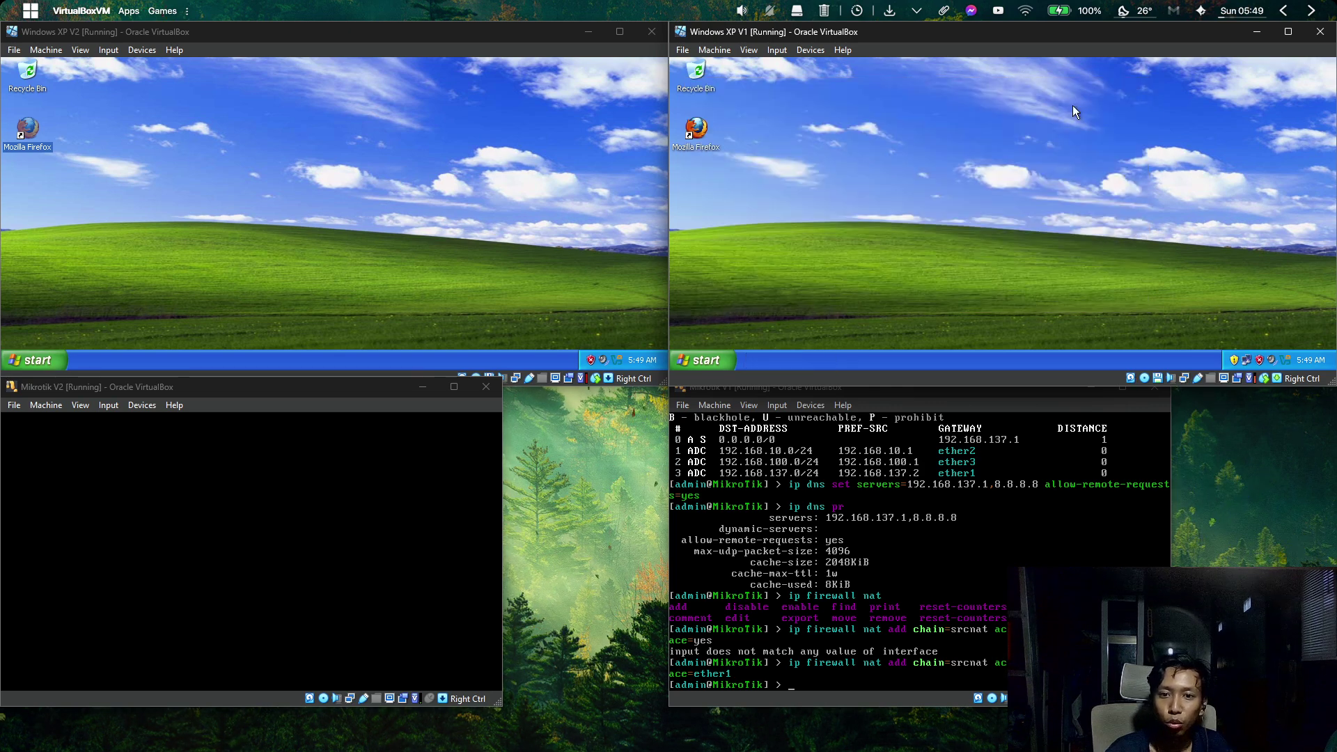
pyautogui.doubleClick(695, 137)
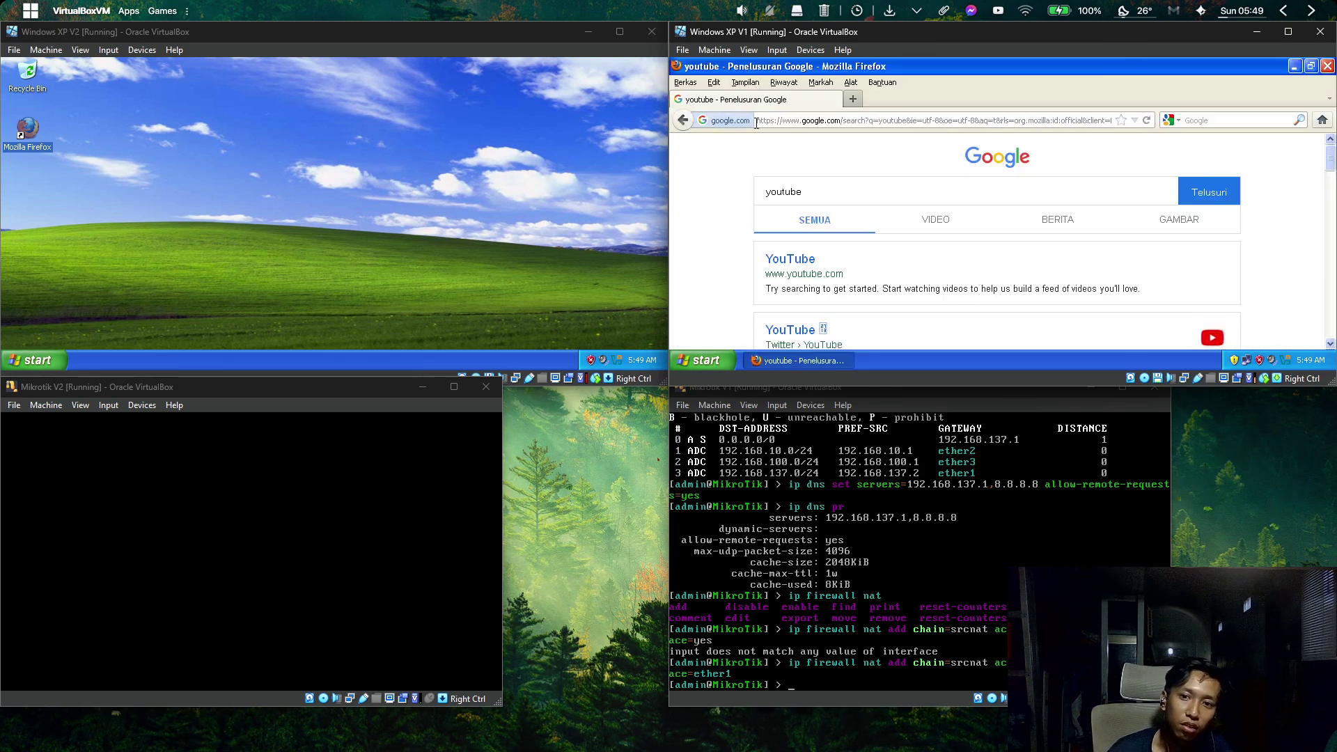
pyautogui.scroll(-5, 895, 310)
pyautogui.scroll(5, 893, 304)
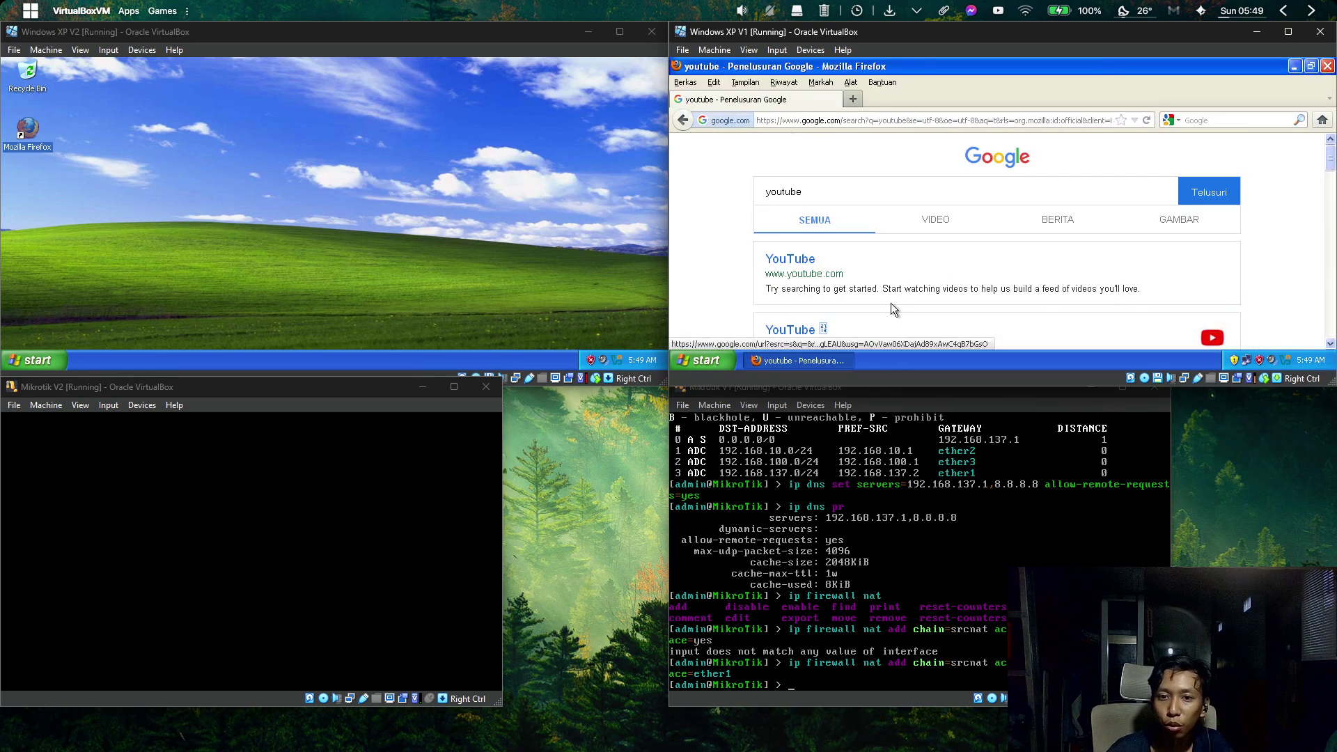
pyautogui.click(923, 115)
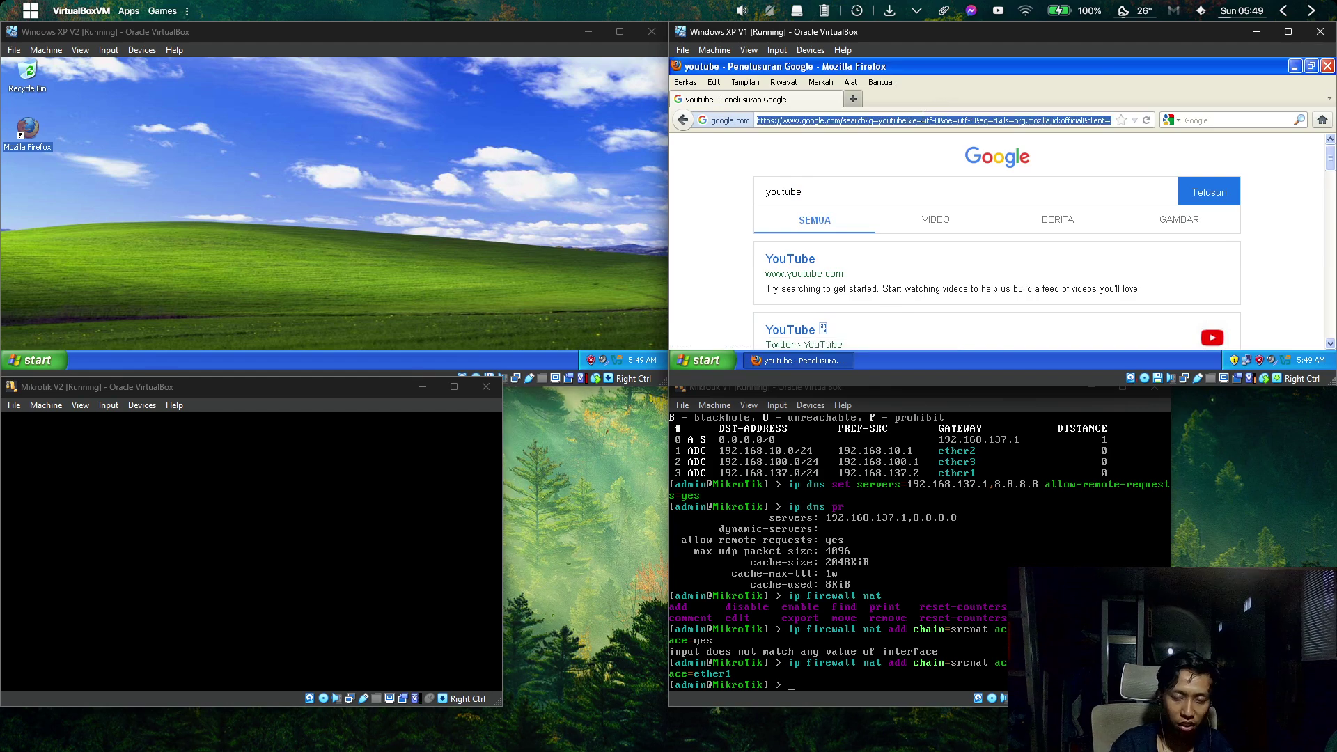
pyautogui.write('test speed')
pyautogui.press('Return')
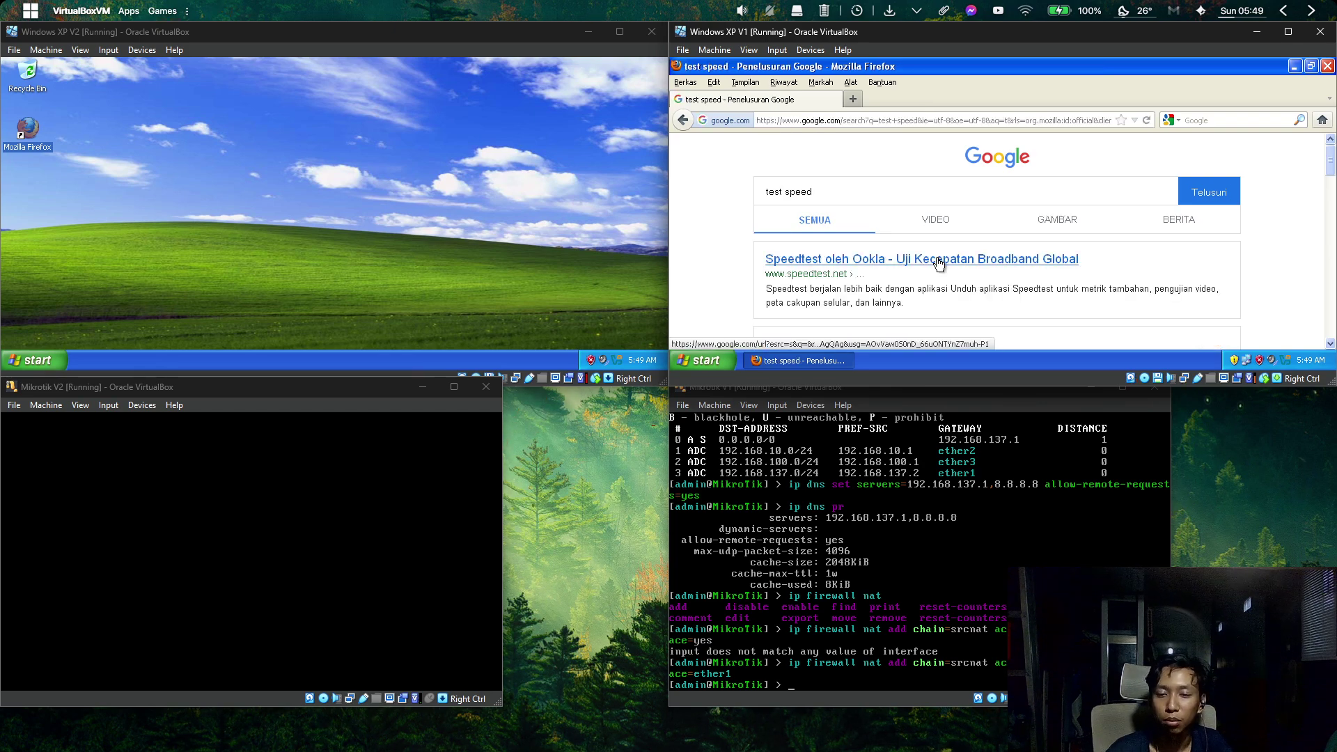
pyautogui.click(938, 263)
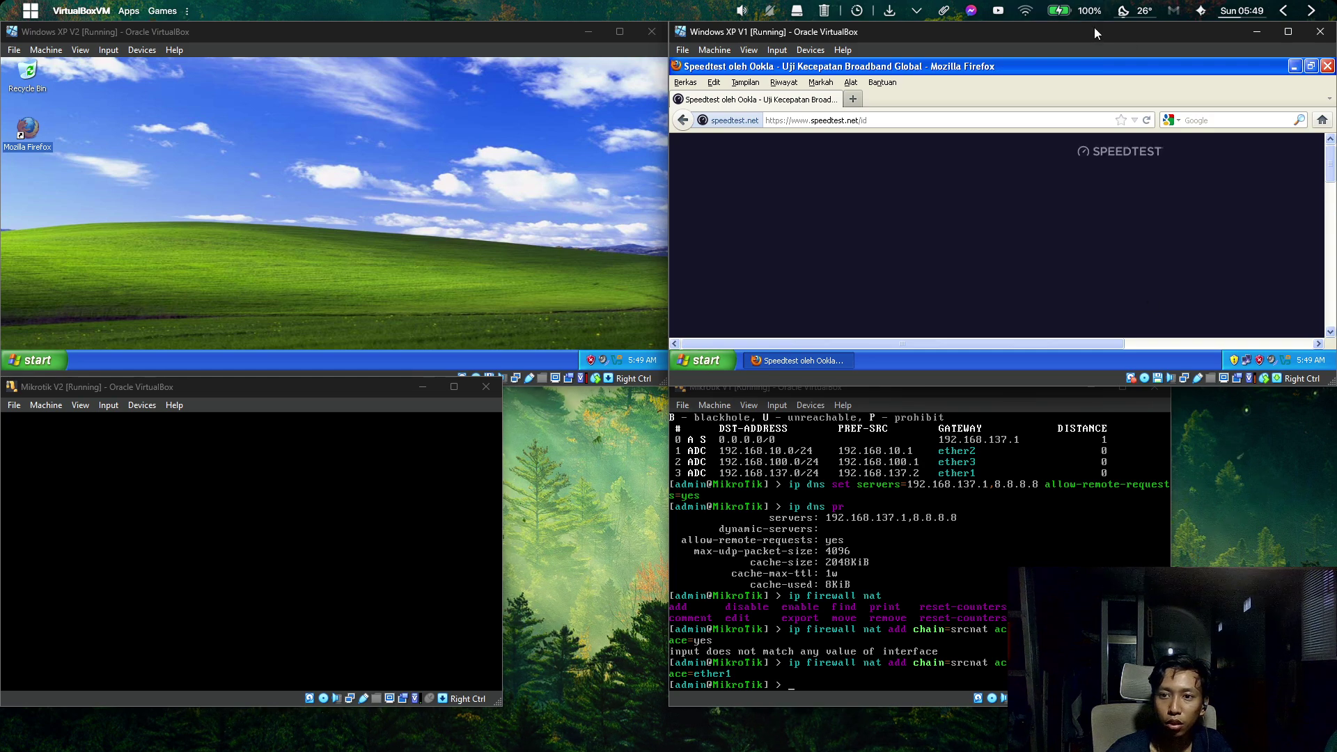
# Reload the Speedtest page and snap the XP V1 window into the top-right quarter.
pyautogui.moveTo(1093, 27); pyautogui.dragTo(1094, 4)
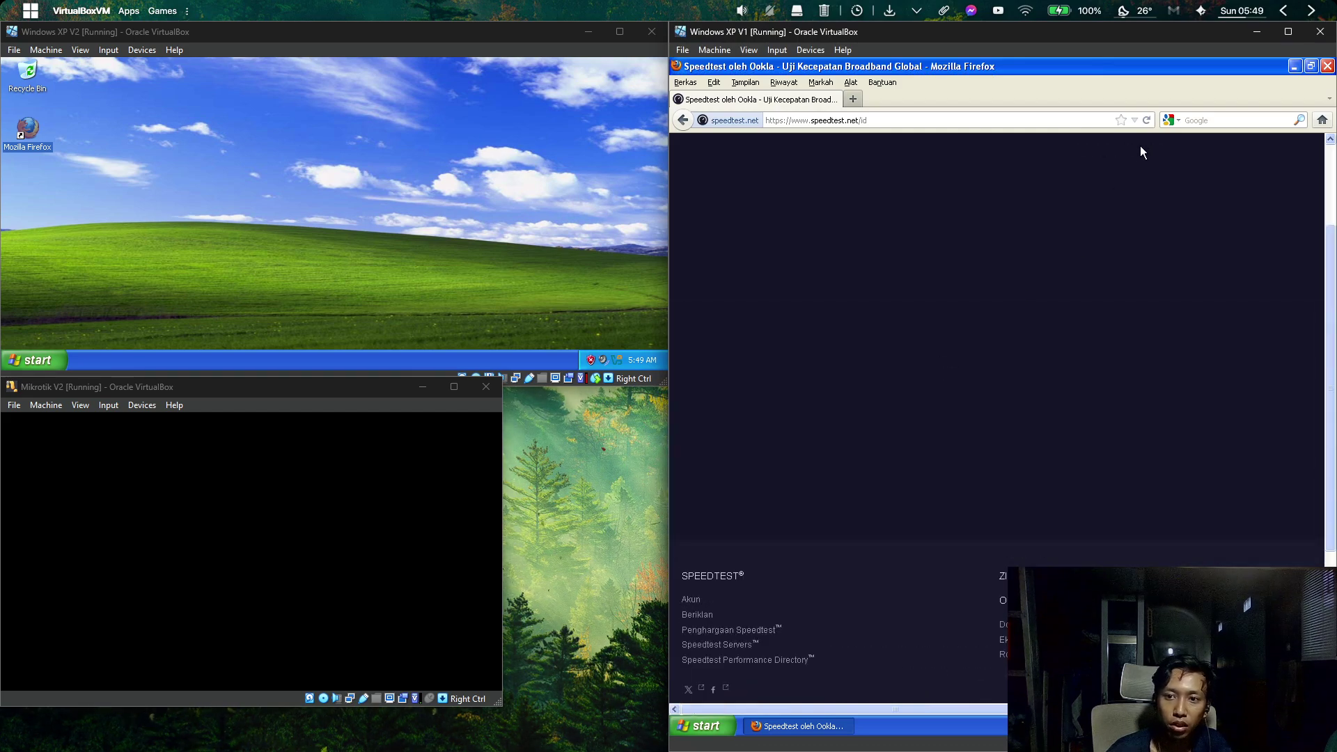
pyautogui.click(1145, 120)
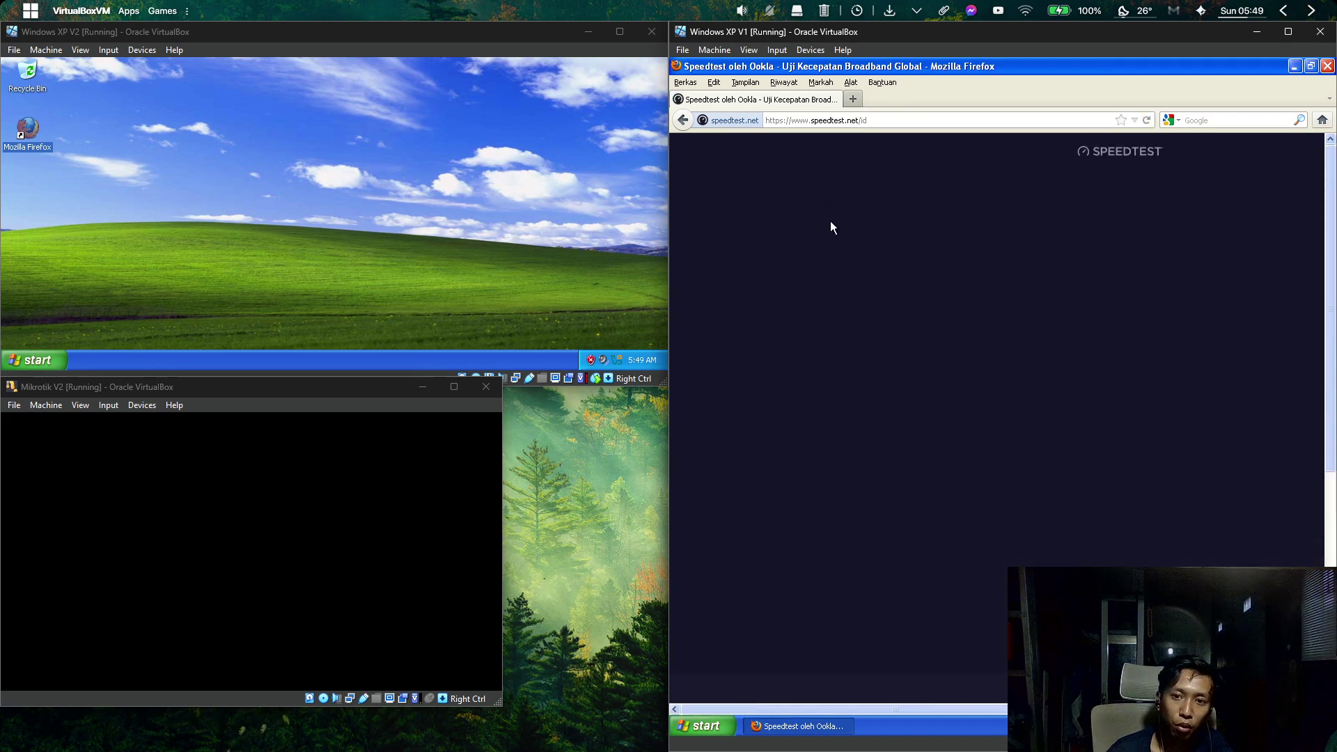
pyautogui.moveTo(1251, 35); pyautogui.dragTo(719, 56)
pyautogui.click(850, 461)
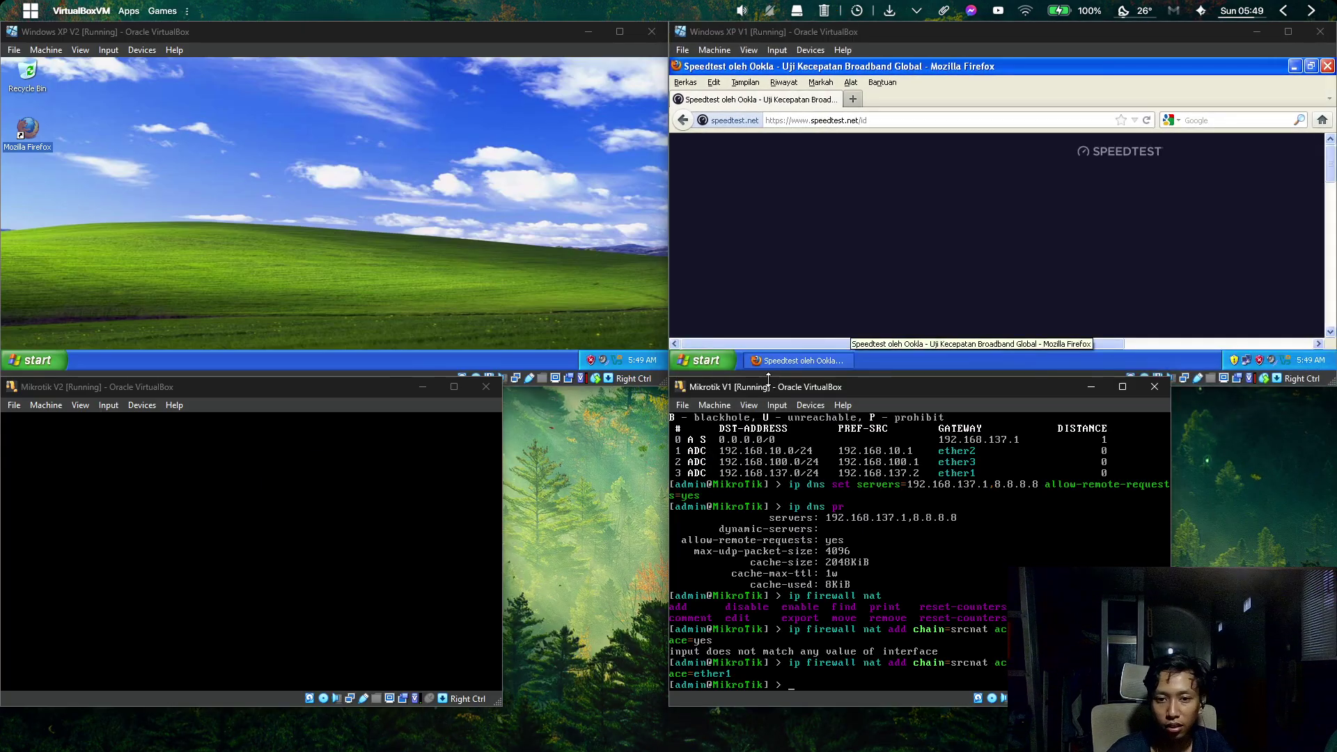
# Nudge the Mikrotik V1 window and snap Mikrotik V2 into the bottom-left quarter.
pyautogui.moveTo(762, 387)
pyautogui.mouseDown()
pyautogui.moveTo(809, 412)
pyautogui.moveTo(761, 402)
pyautogui.mouseUp()
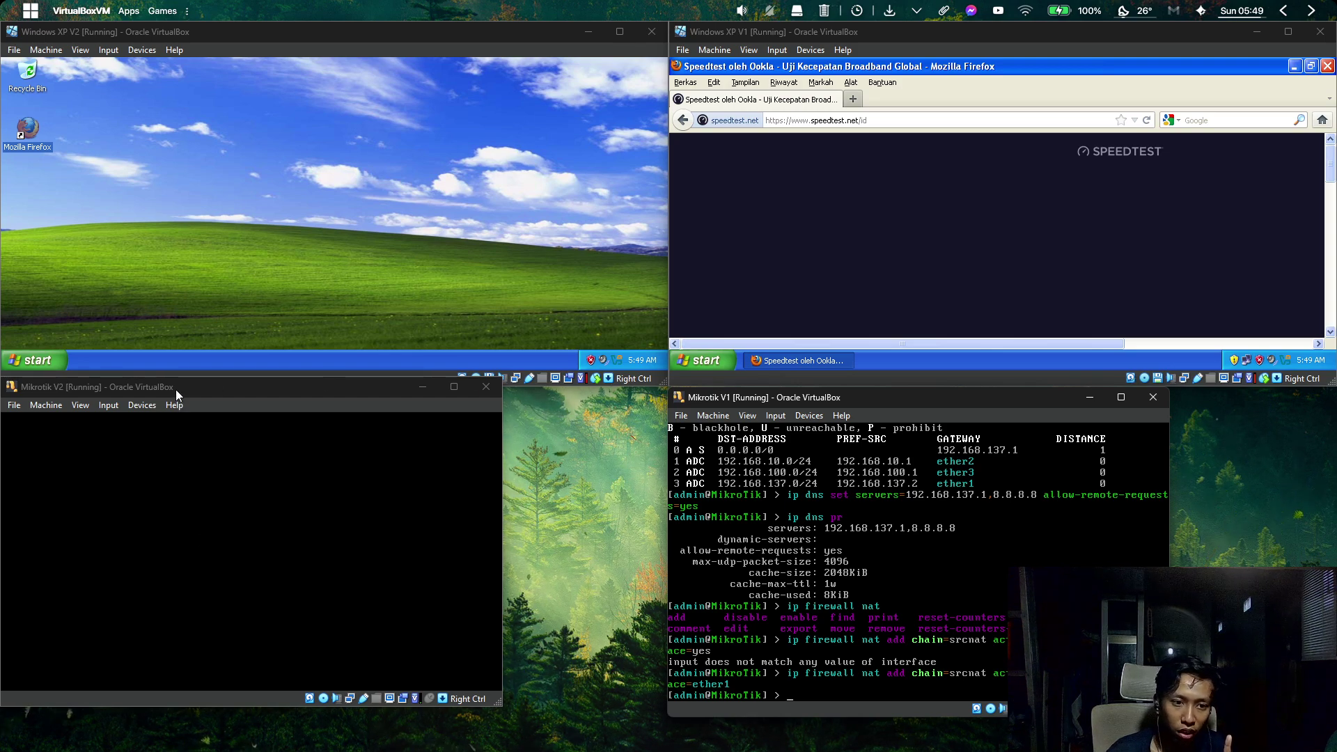
pyautogui.moveTo(176, 391); pyautogui.dragTo(2, 676)
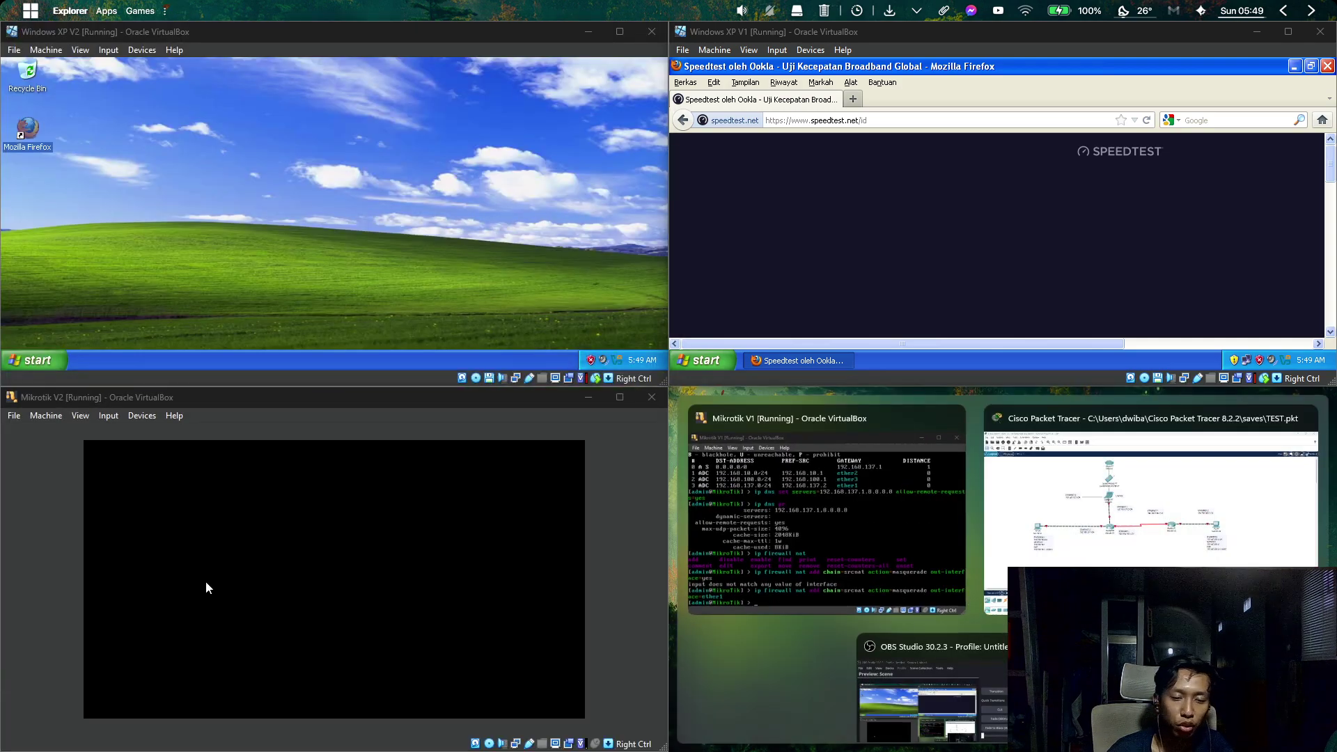
pyautogui.click(220, 581)
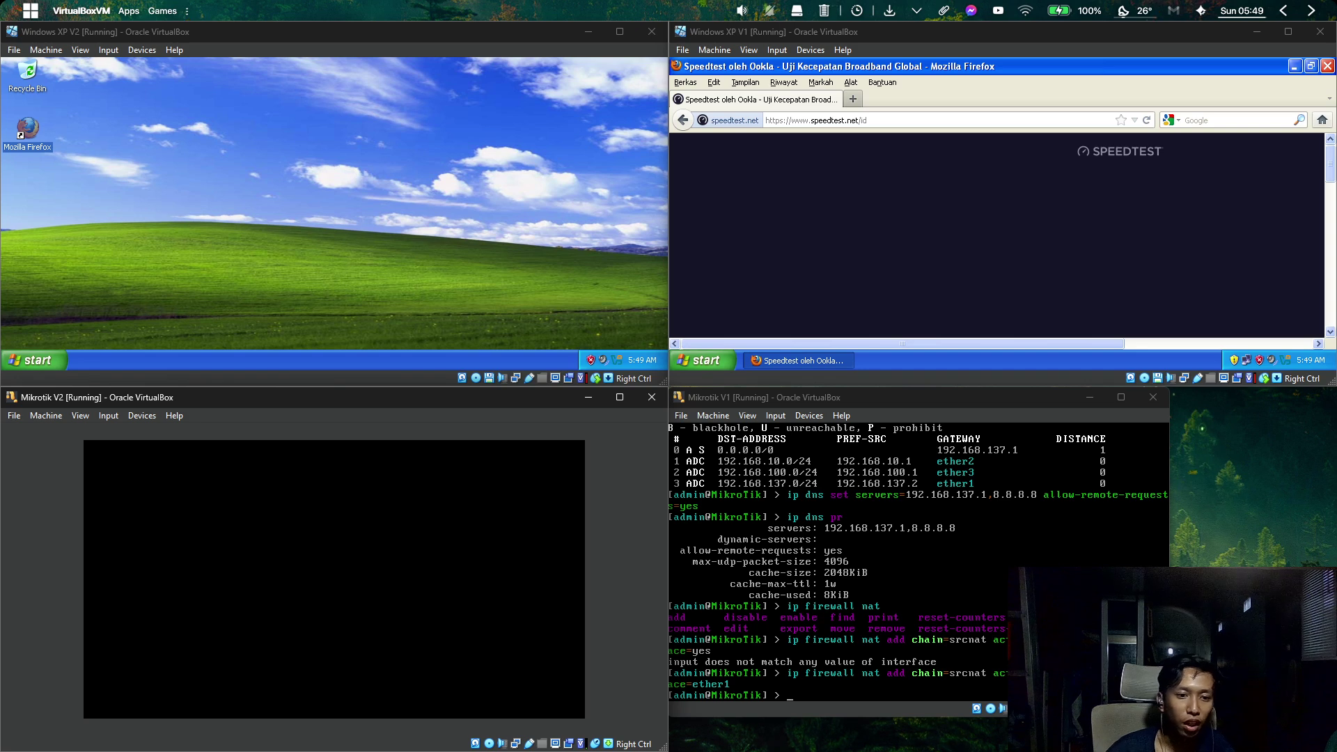
# Log into Mikrotik V2 as admin, start 'ip add add', then bring up Packet Tracer.
pyautogui.write('admi')
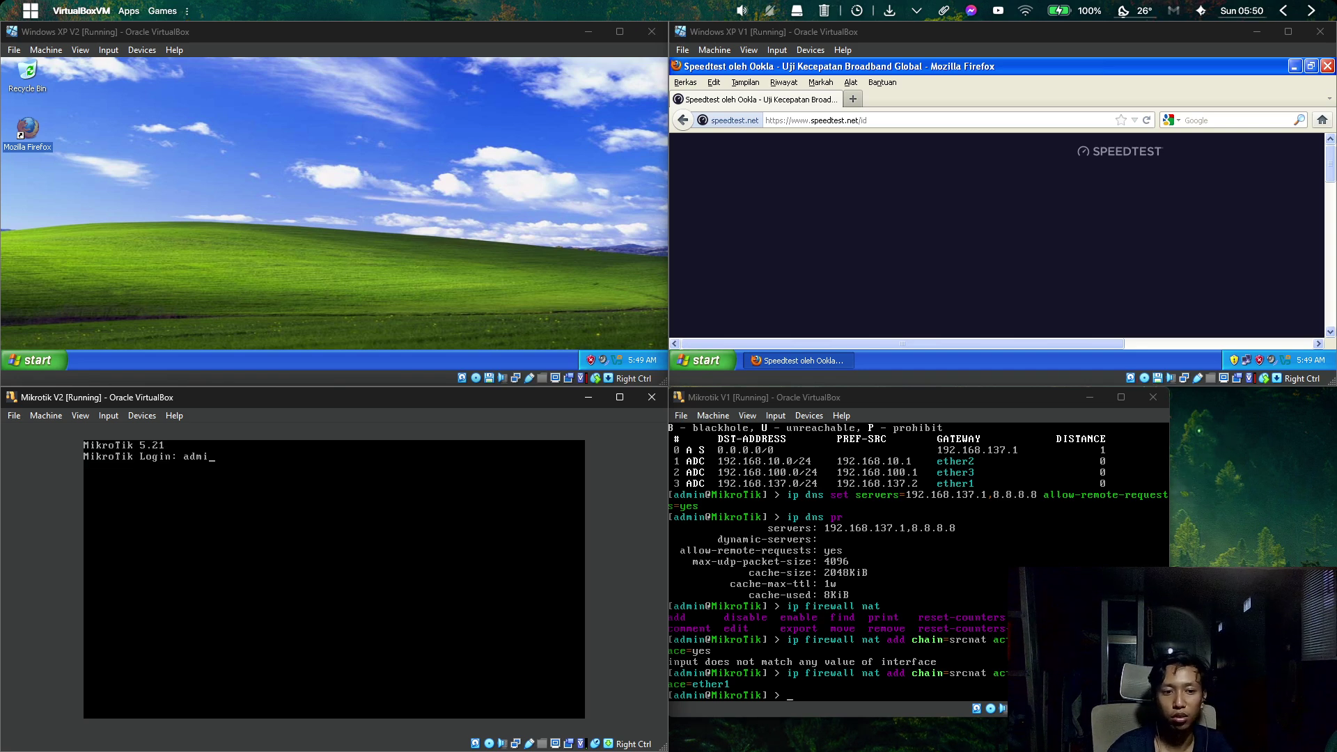
pyautogui.write('n')
pyautogui.press('Return')
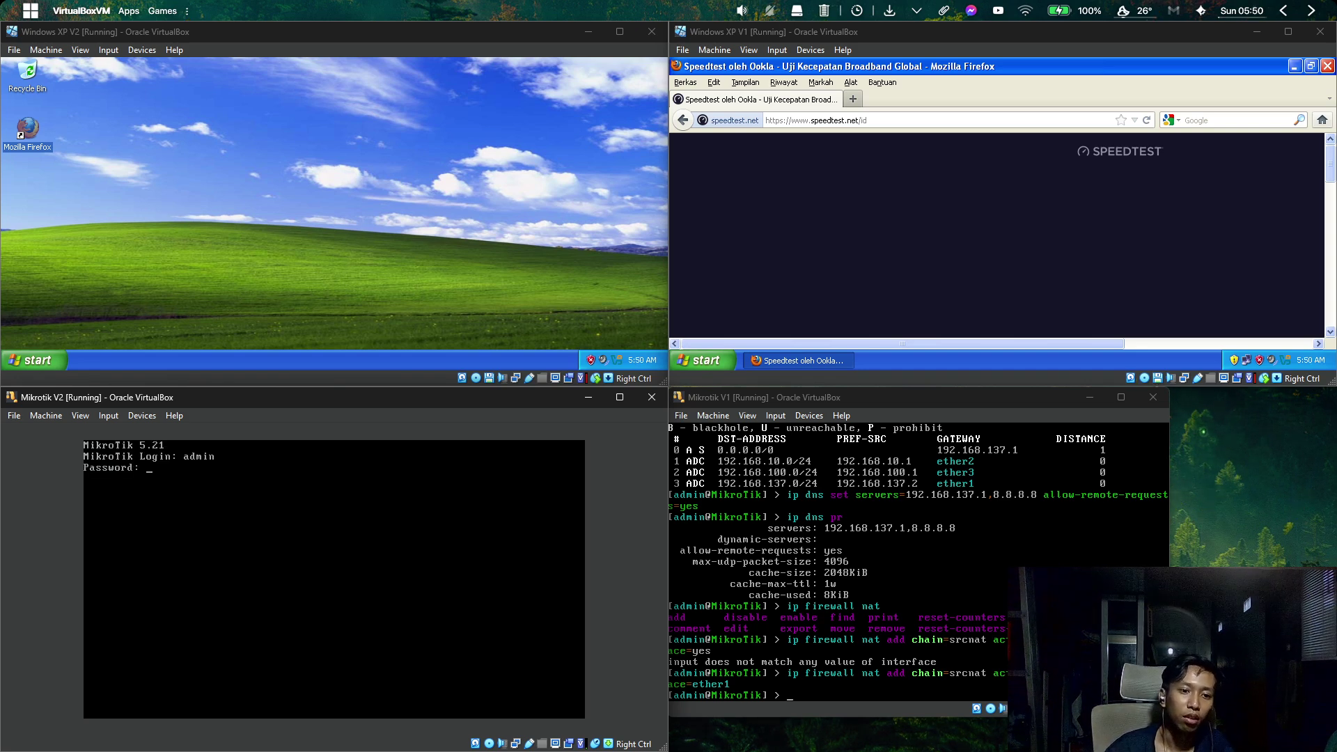
pyautogui.press('Return')
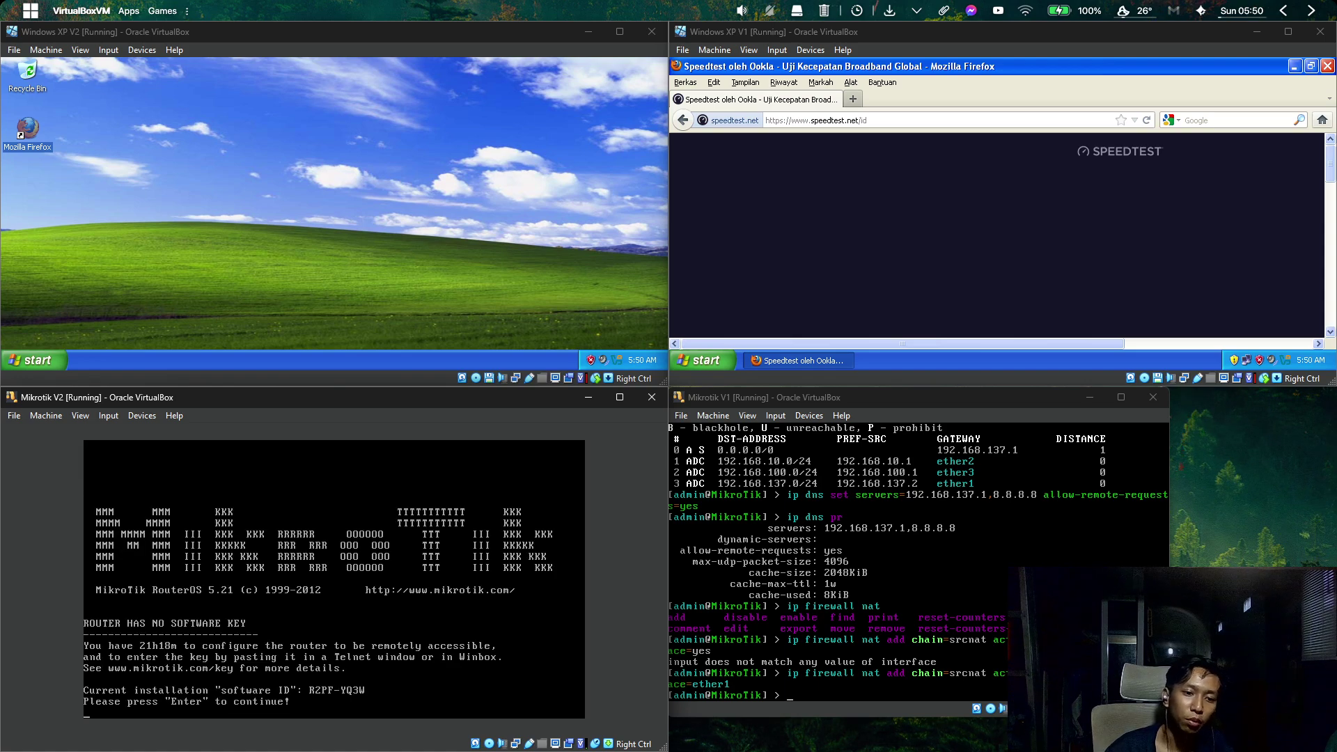
pyautogui.press('Return')
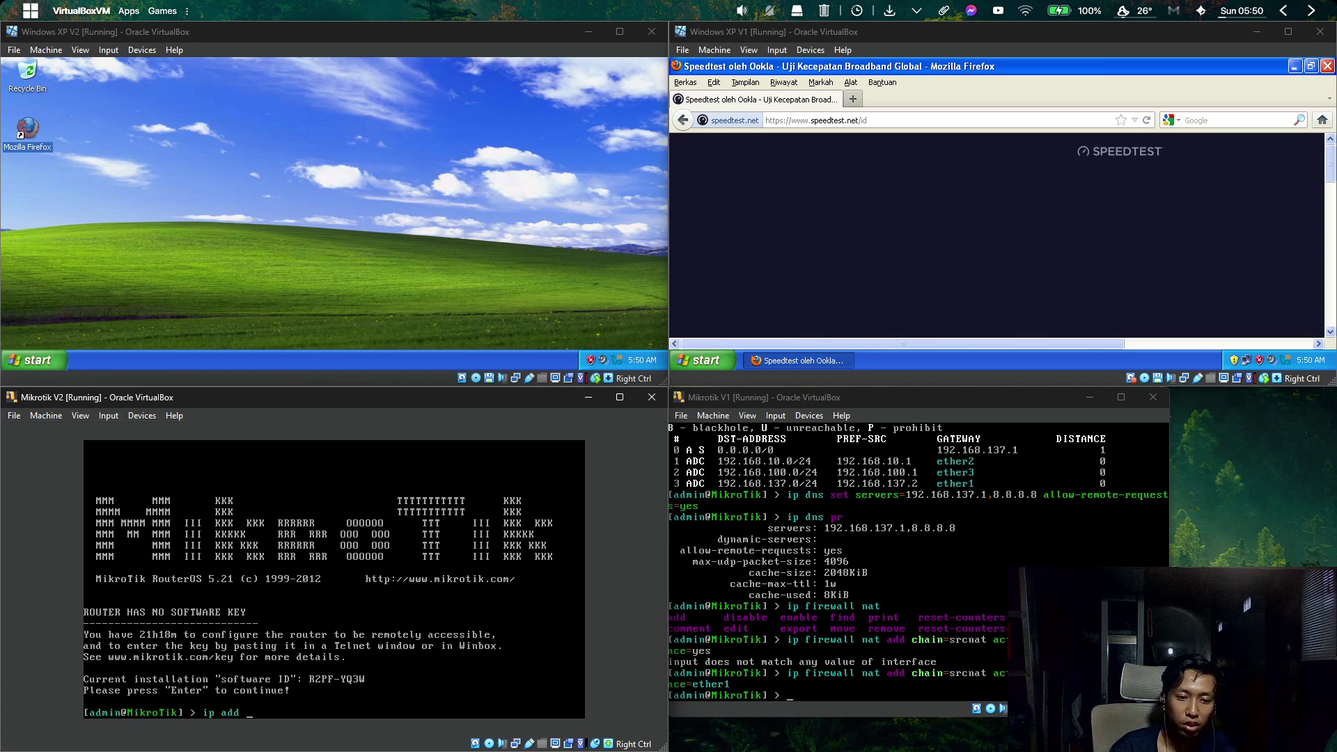
pyautogui.press('Return')
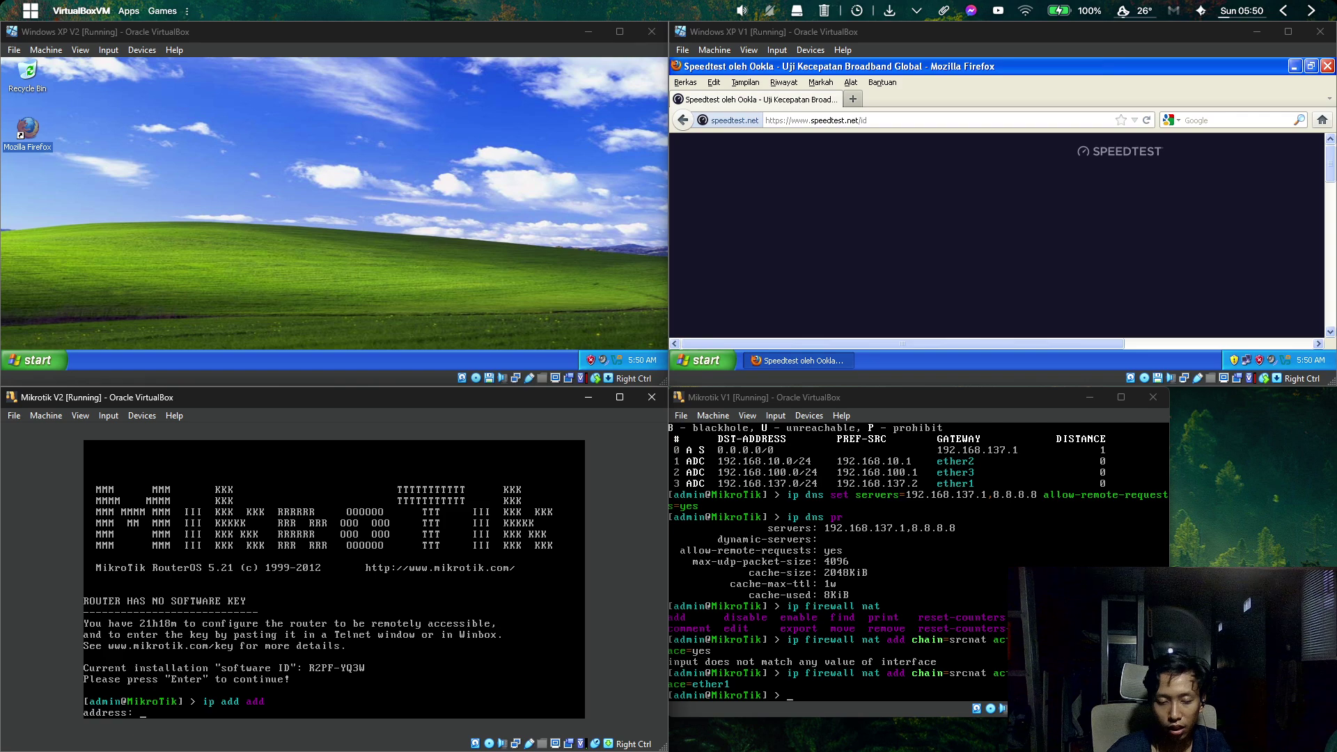
pyautogui.moveTo(471, 737)
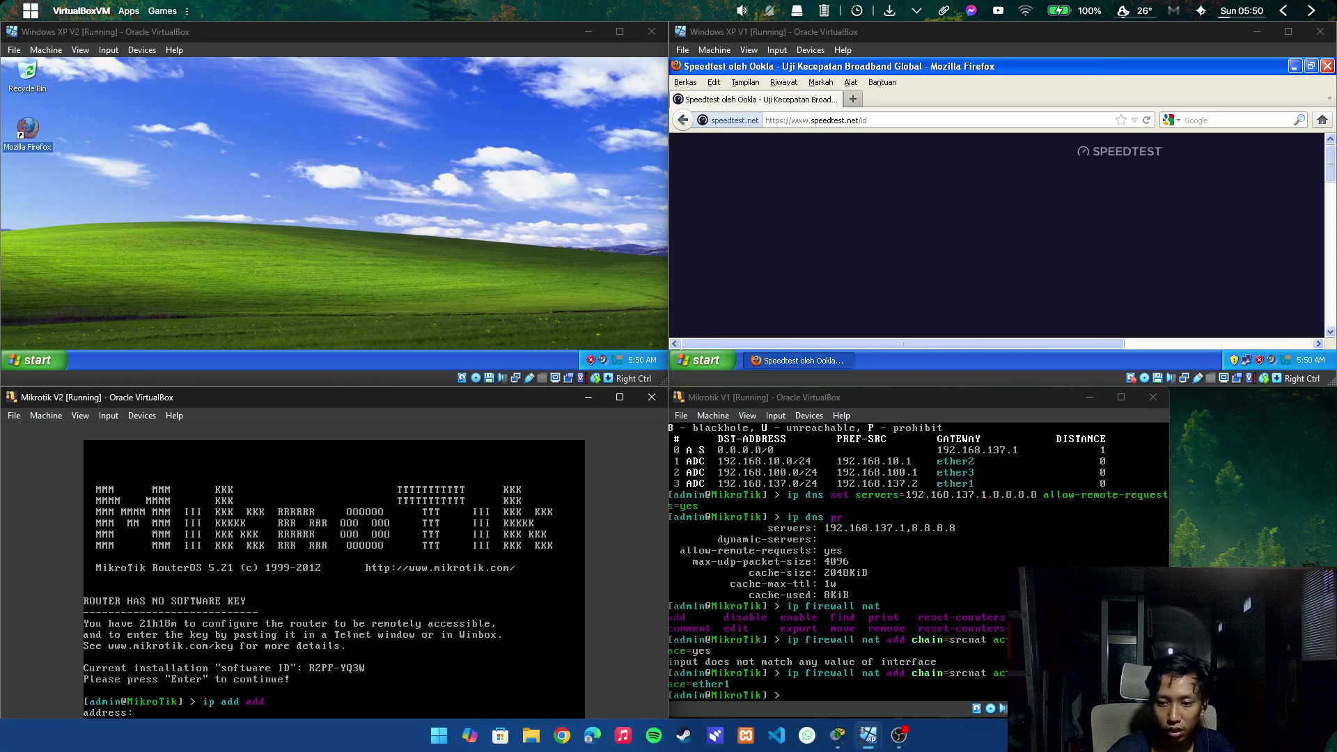
pyautogui.click(838, 735)
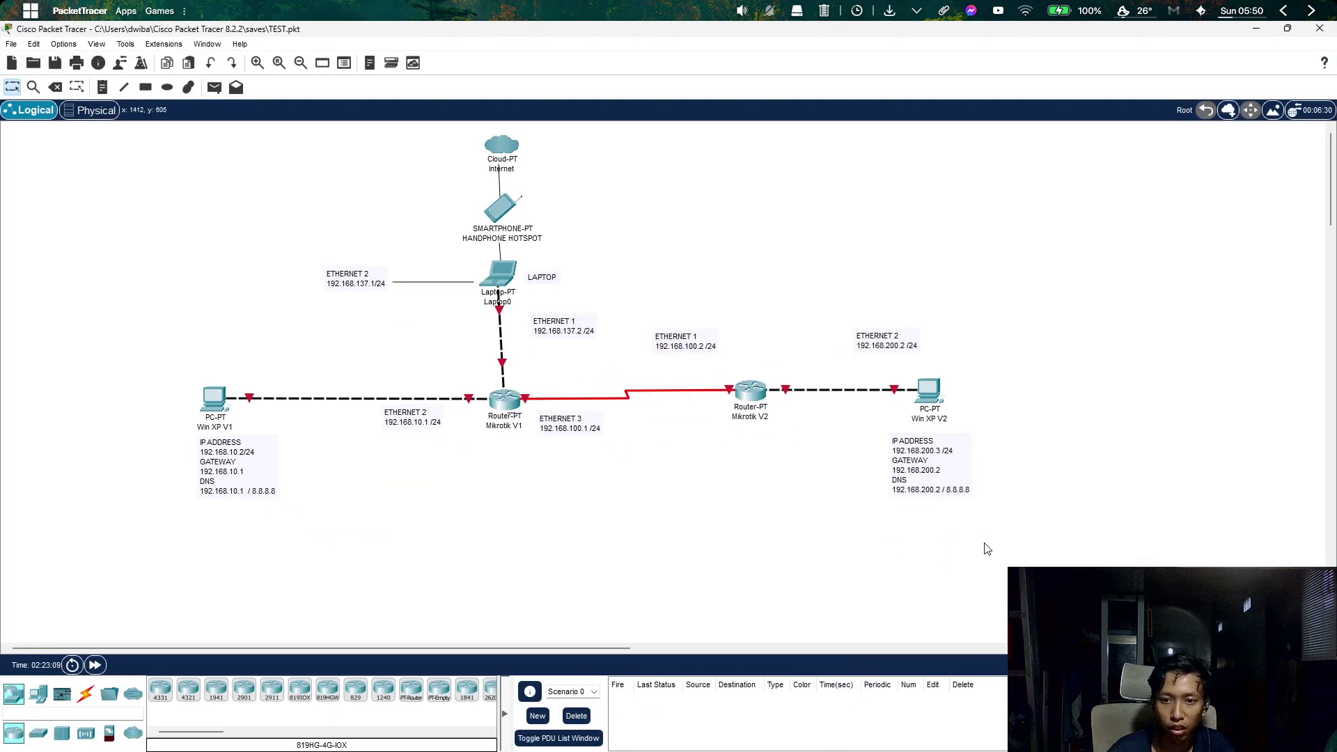
# Review Mikrotik V2's Ethernet 1 address 192.168.100.2/24 on the topology, then minimize Packet Tracer.
pyautogui.moveTo(986, 549); pyautogui.dragTo(889, 418)
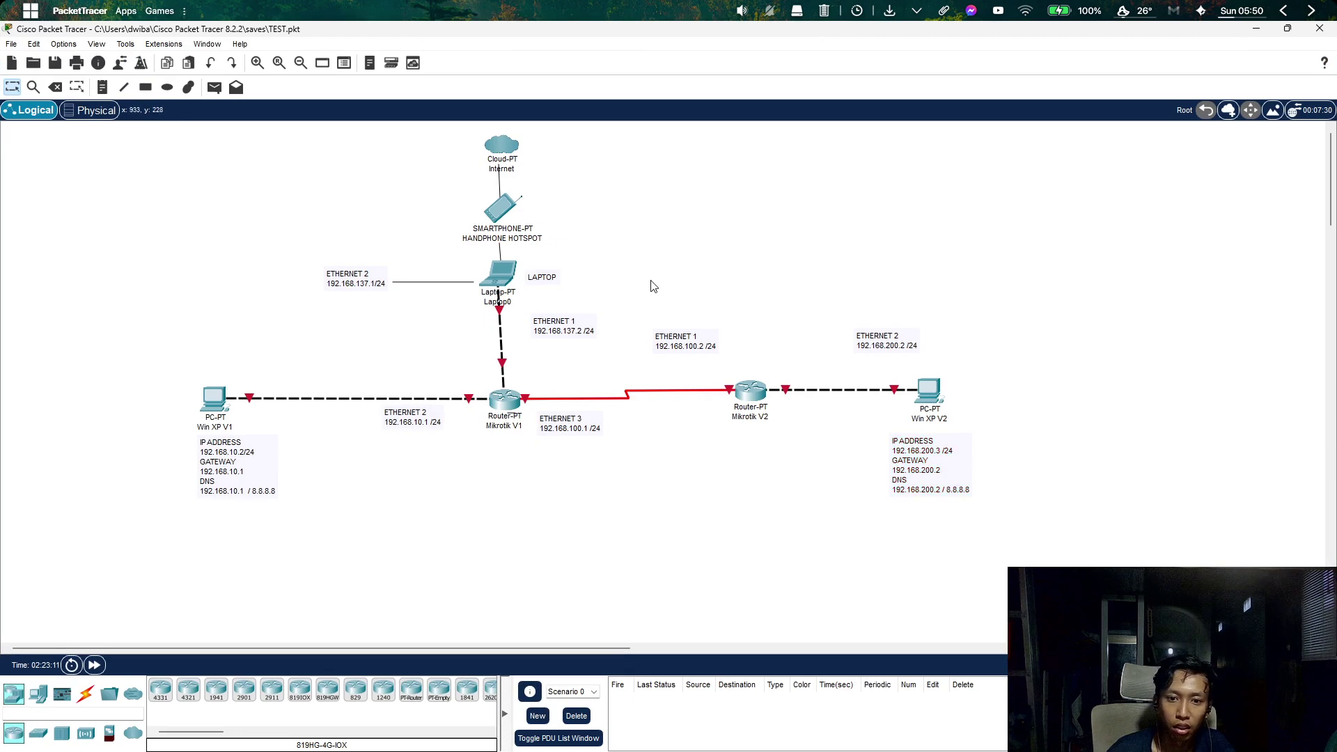
pyautogui.moveTo(648, 279); pyautogui.dragTo(933, 288)
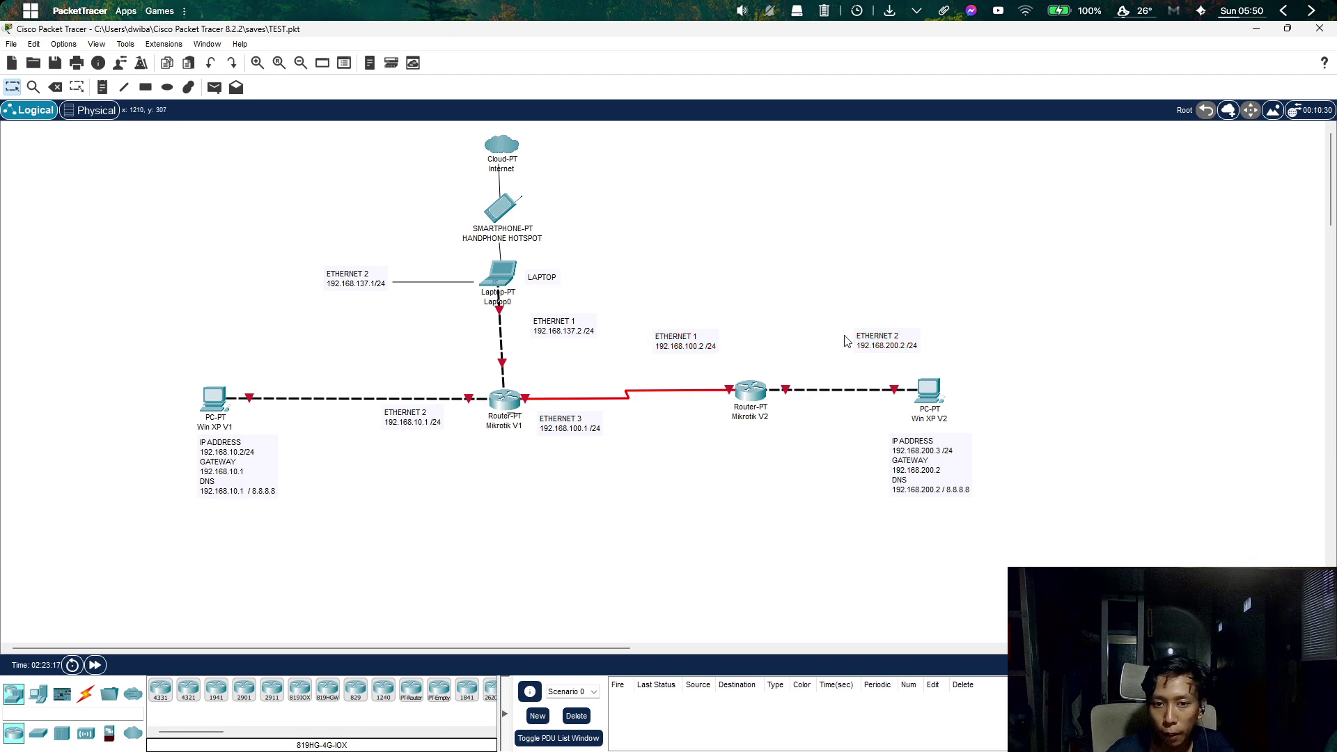
pyautogui.click(1255, 29)
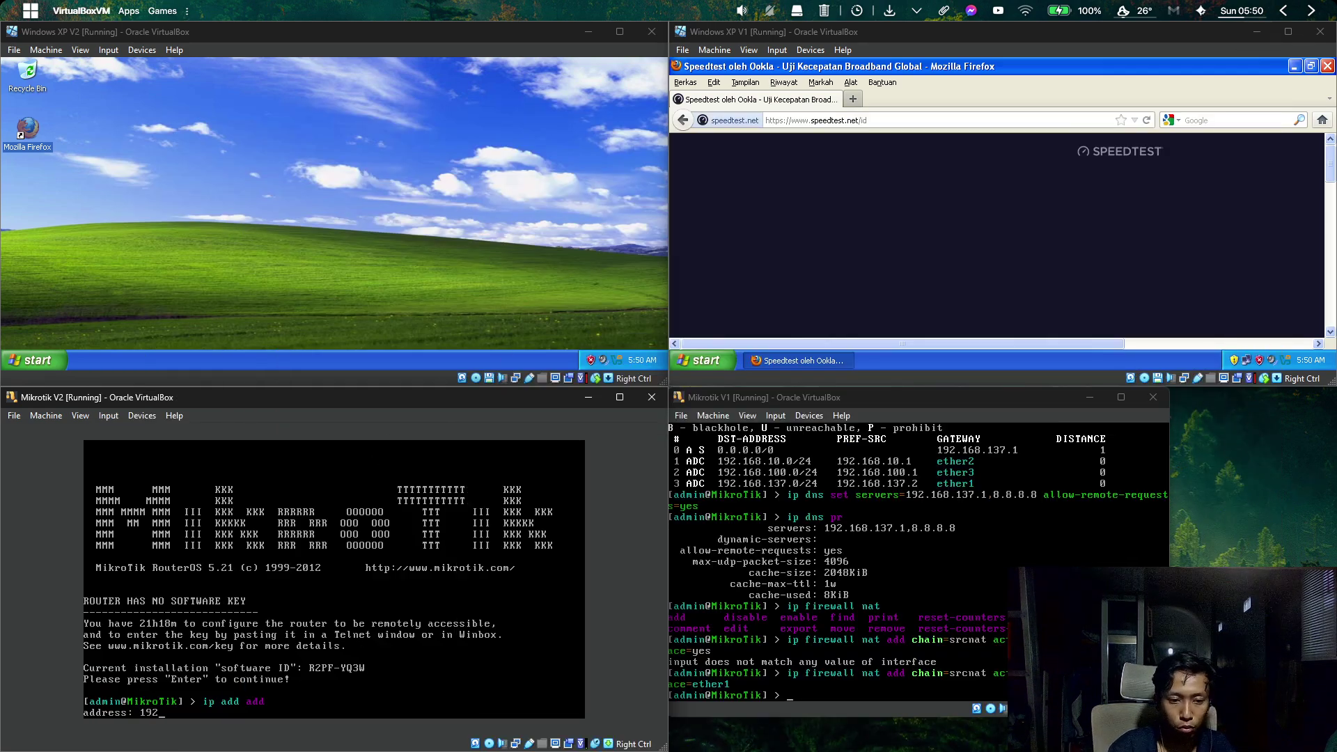
# Add address 192.168.100.2/24 to ether1 on Mikrotik V2.
pyautogui.write('10')
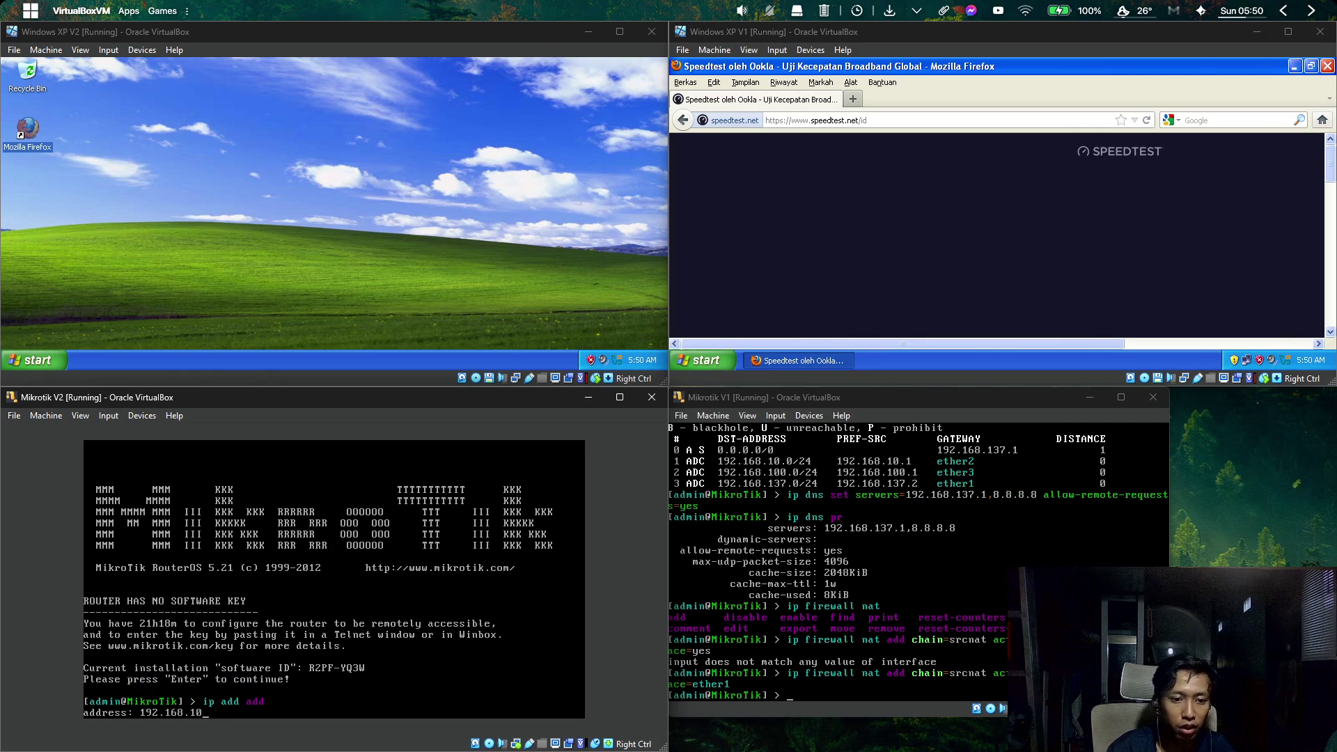
pyautogui.write('0.2/')
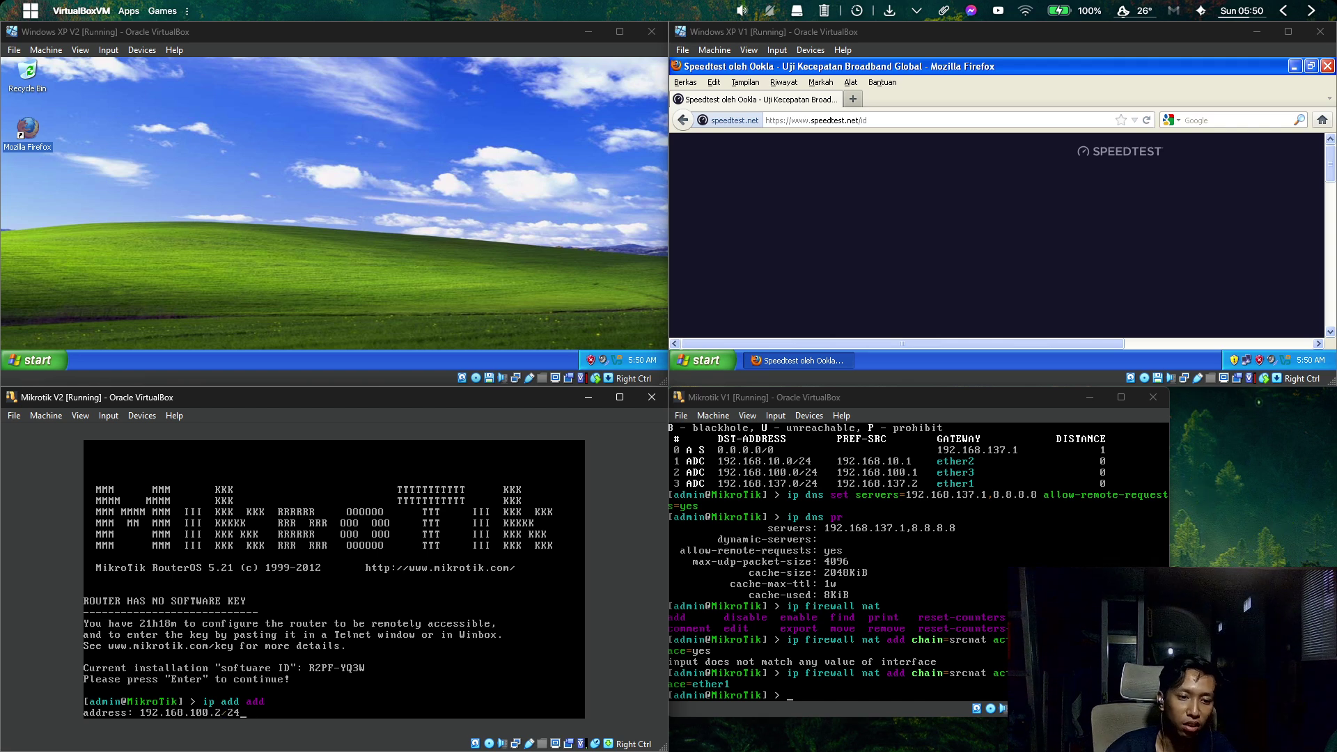
pyautogui.write('24')
pyautogui.press('Return')
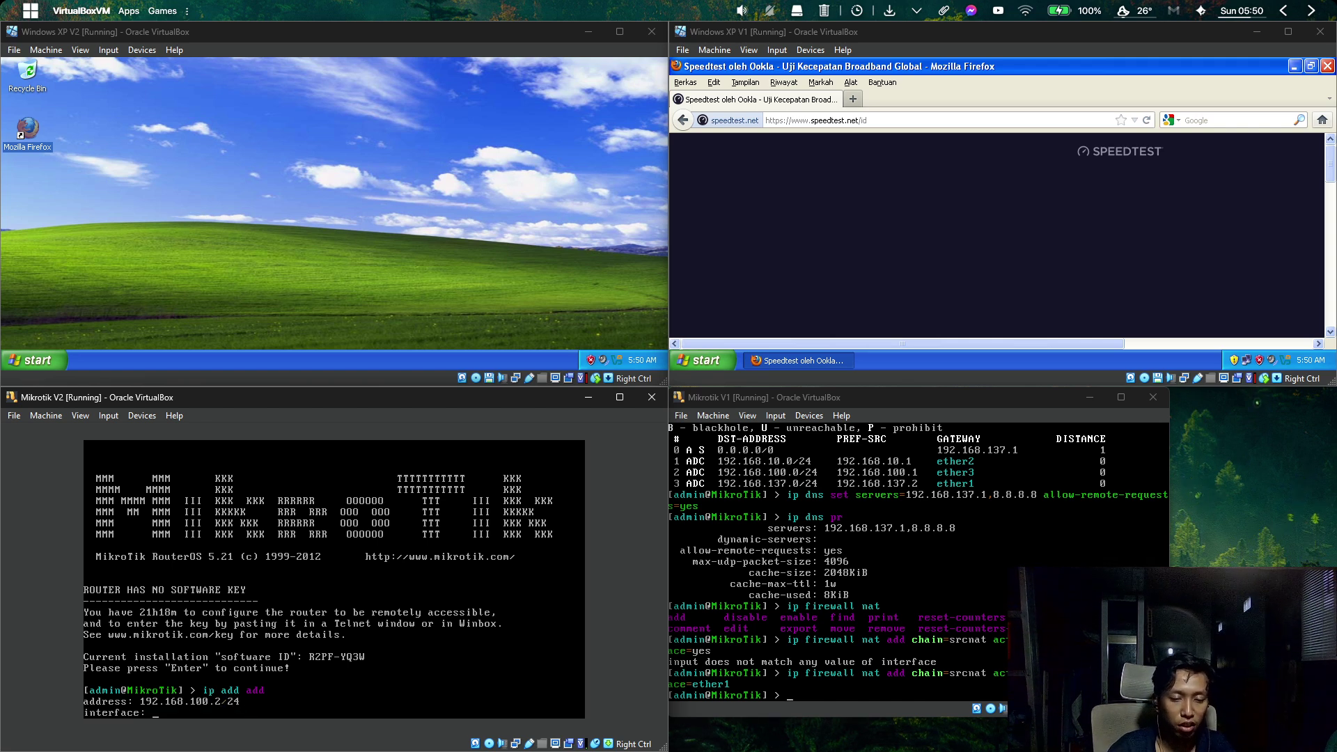
pyautogui.write('ether1')
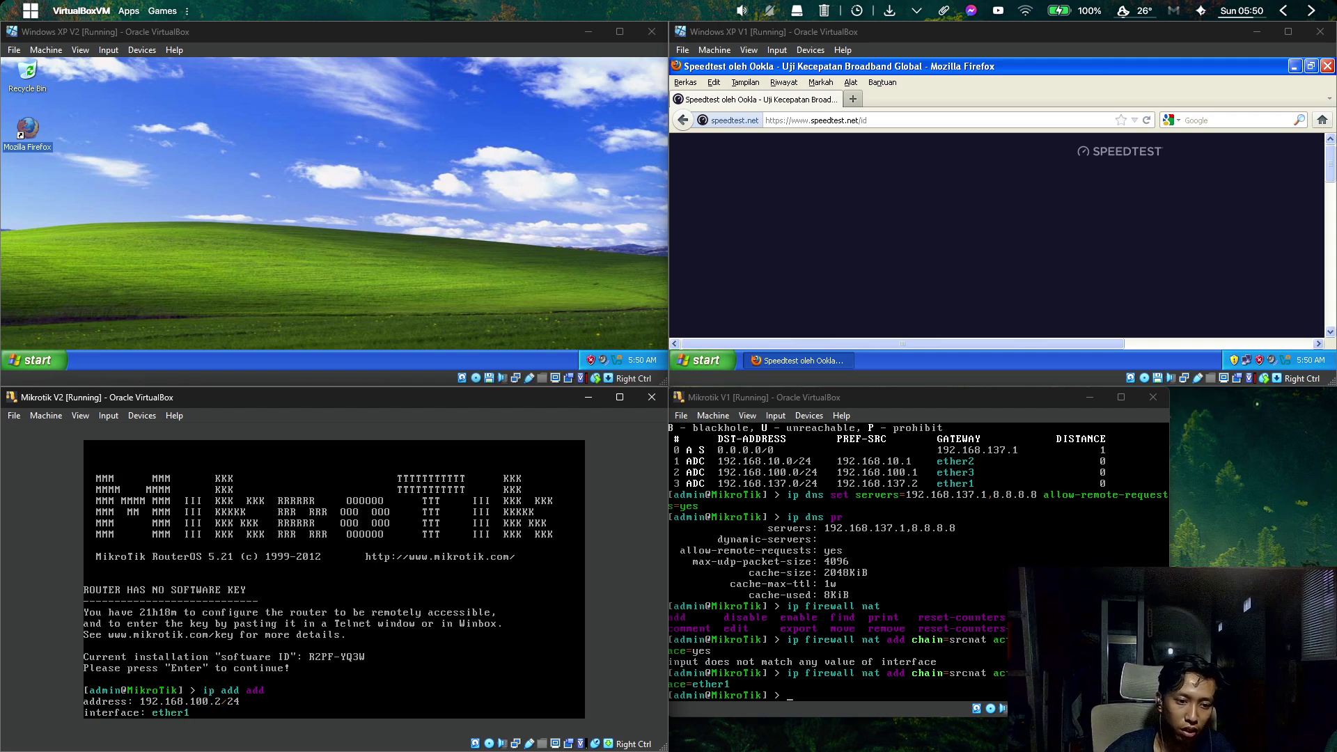
pyautogui.press('Return')
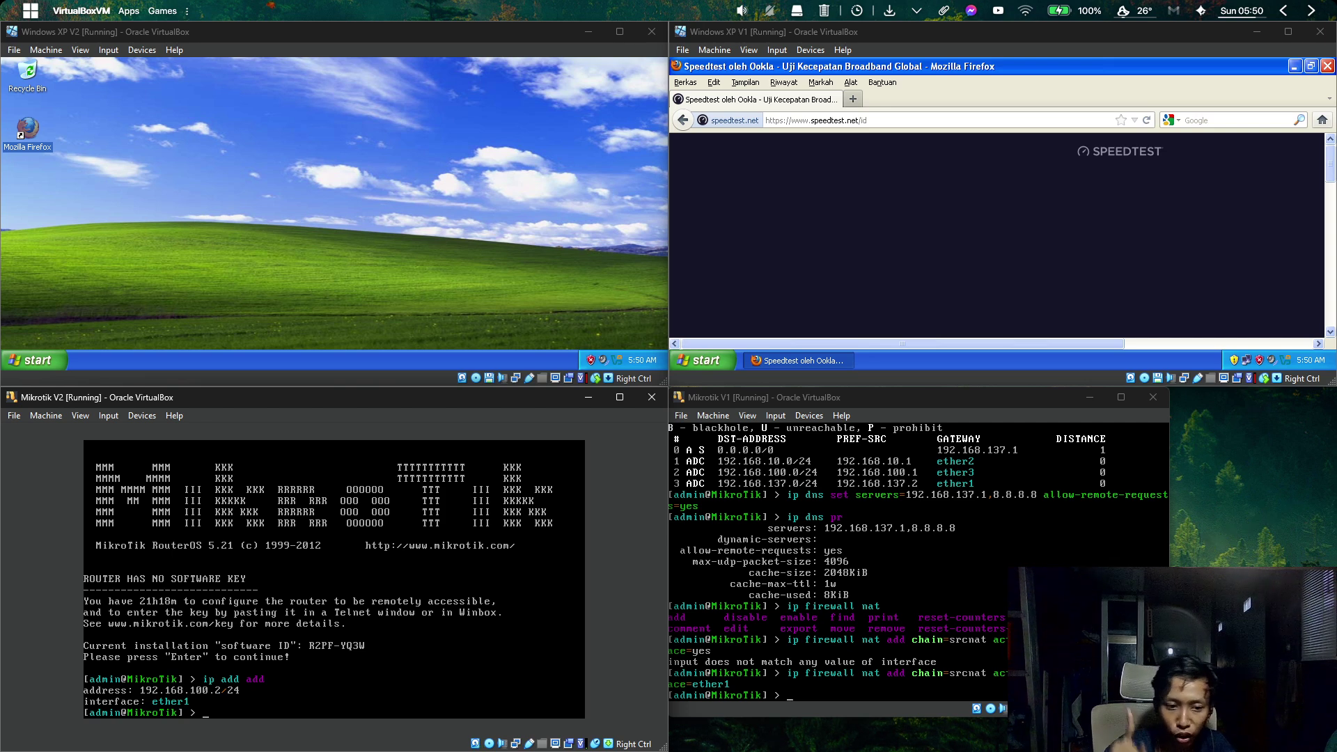
# Add a second address, 192.168.200.2/24, to ether2.
pyautogui.write('ip address add')
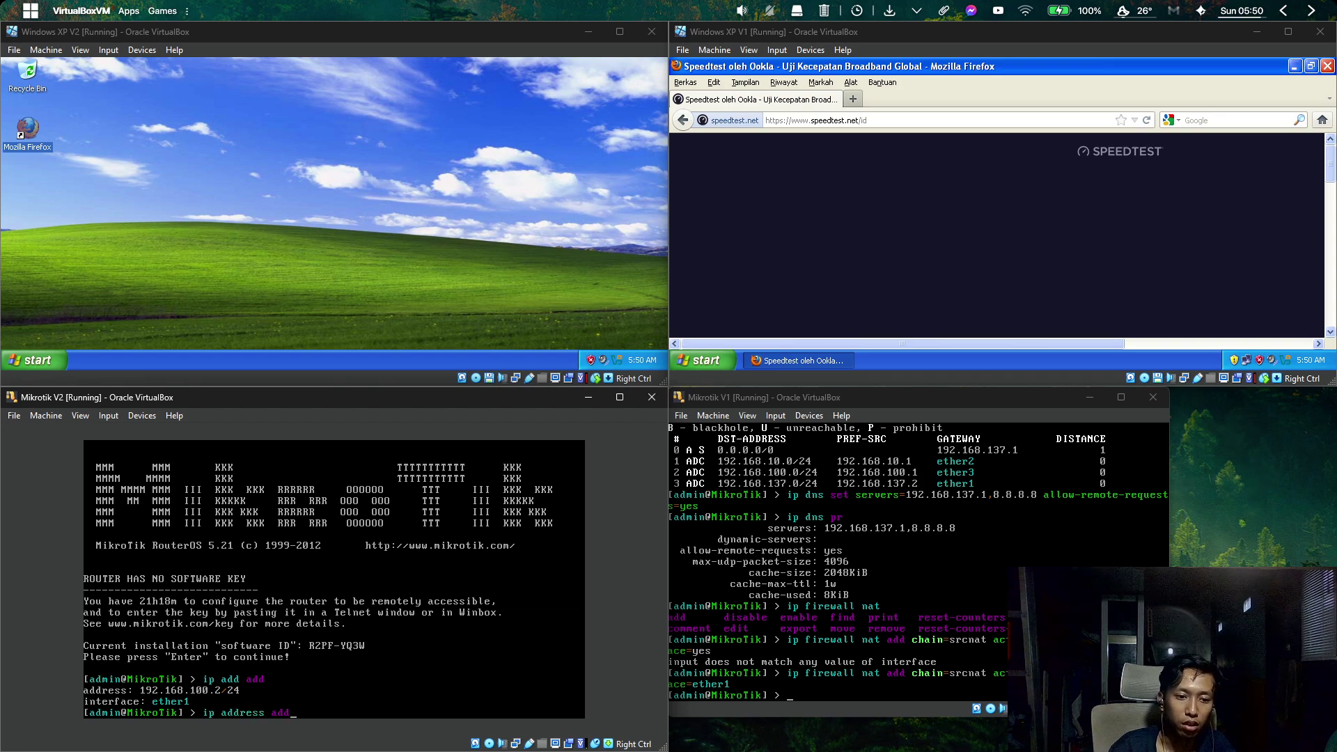
pyautogui.press('Return')
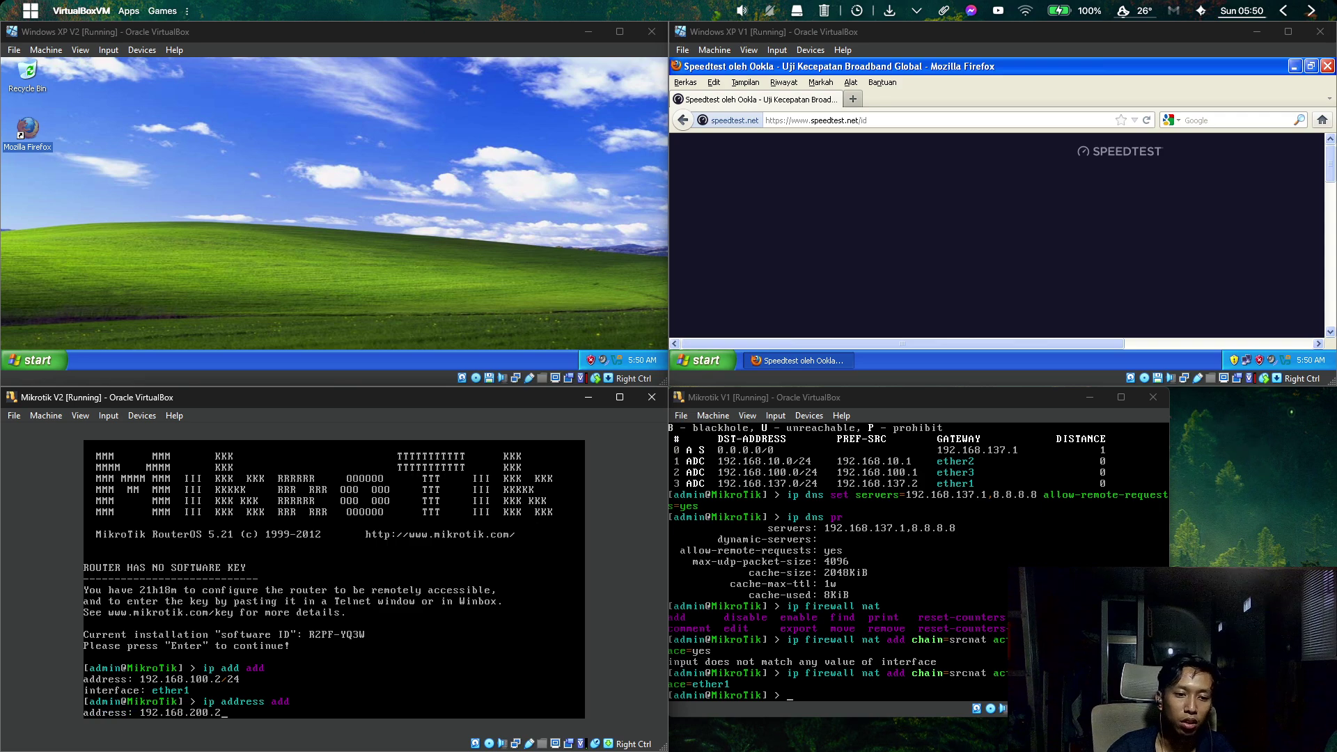
pyautogui.press('Return')
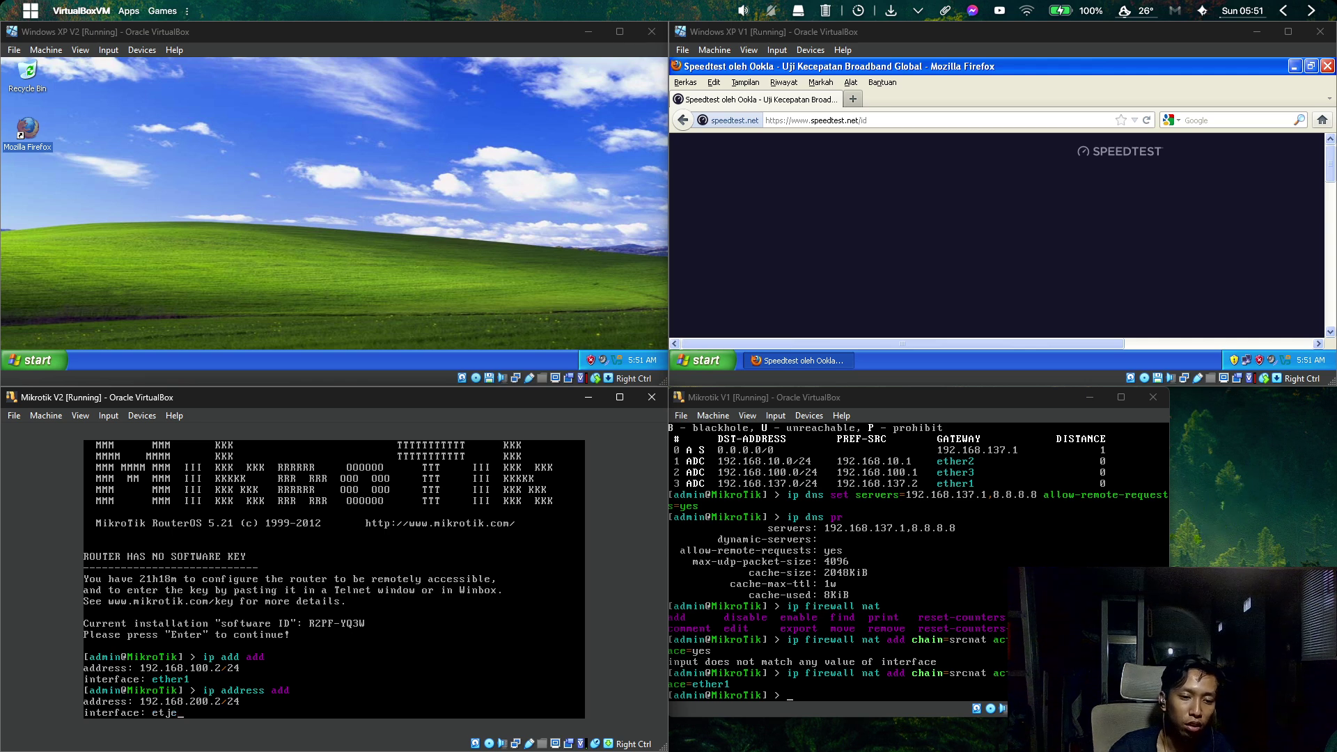
pyautogui.write('ether2')
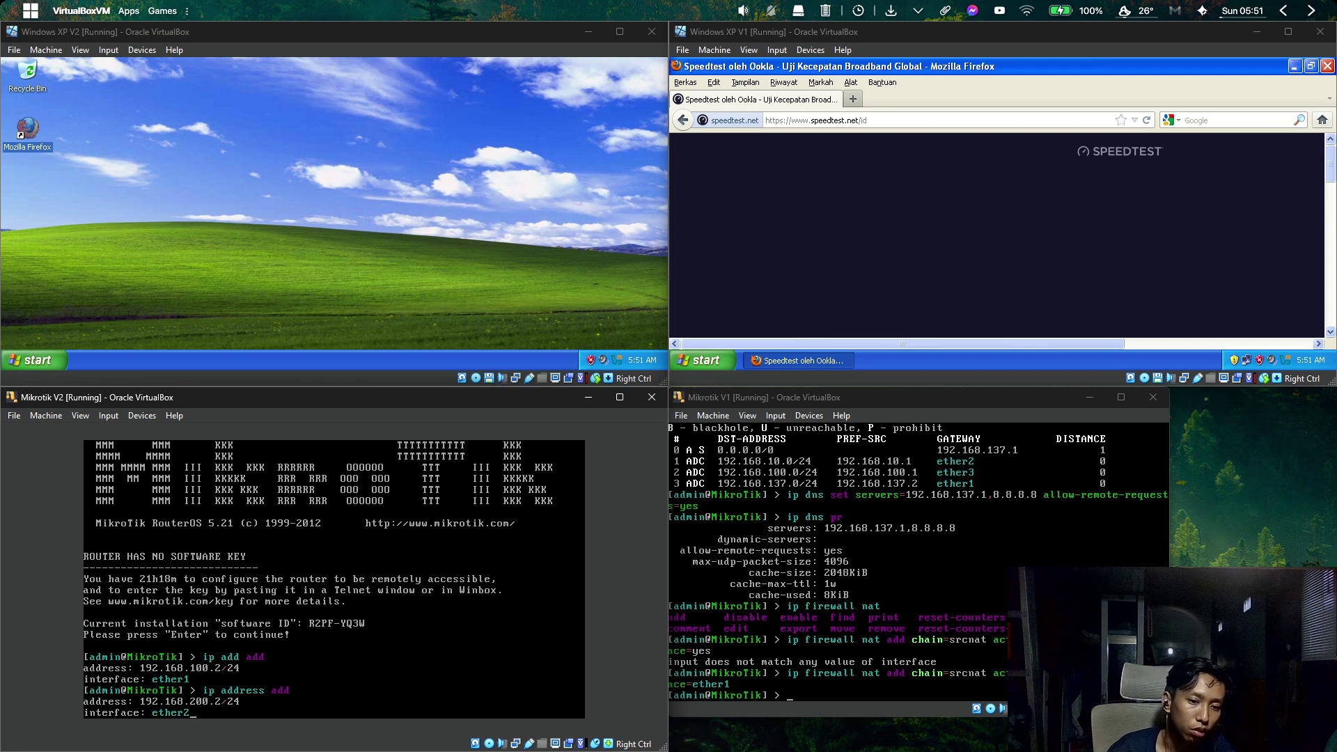
pyautogui.press('Return')
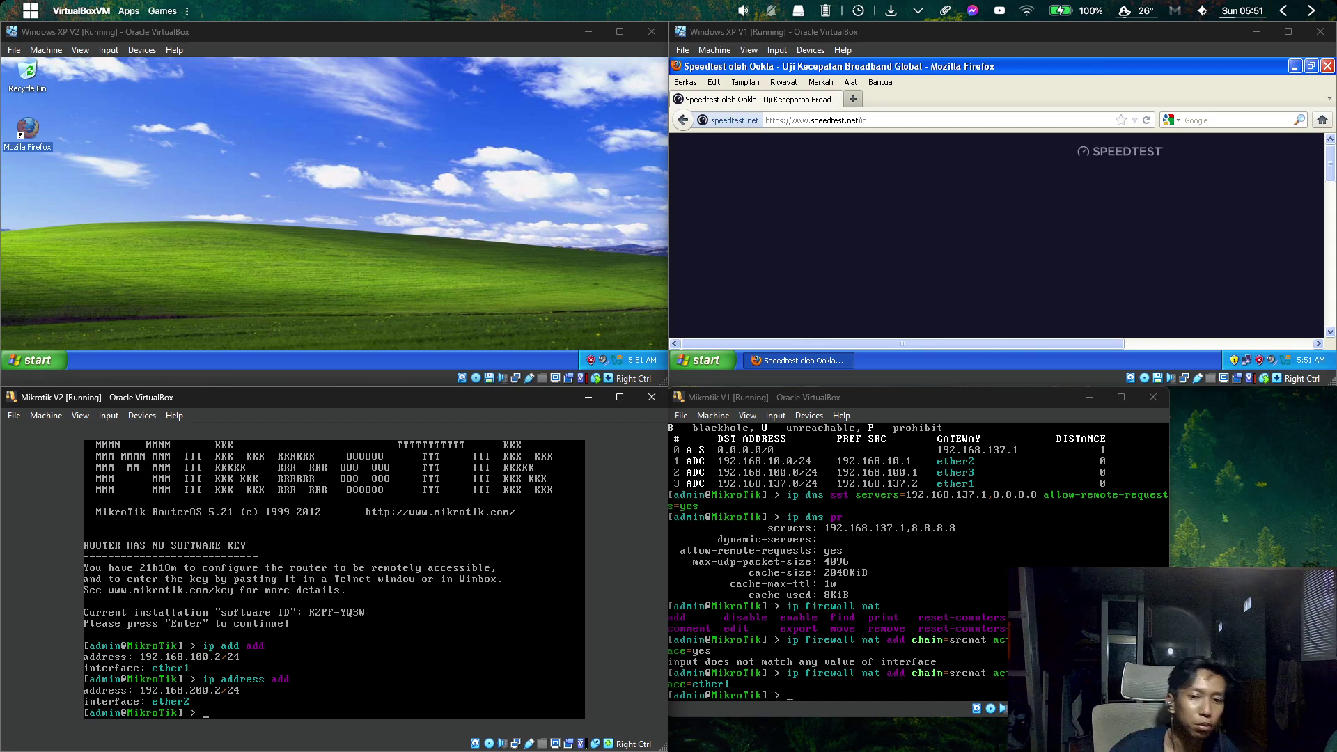
pyautogui.moveTo(356, 748)
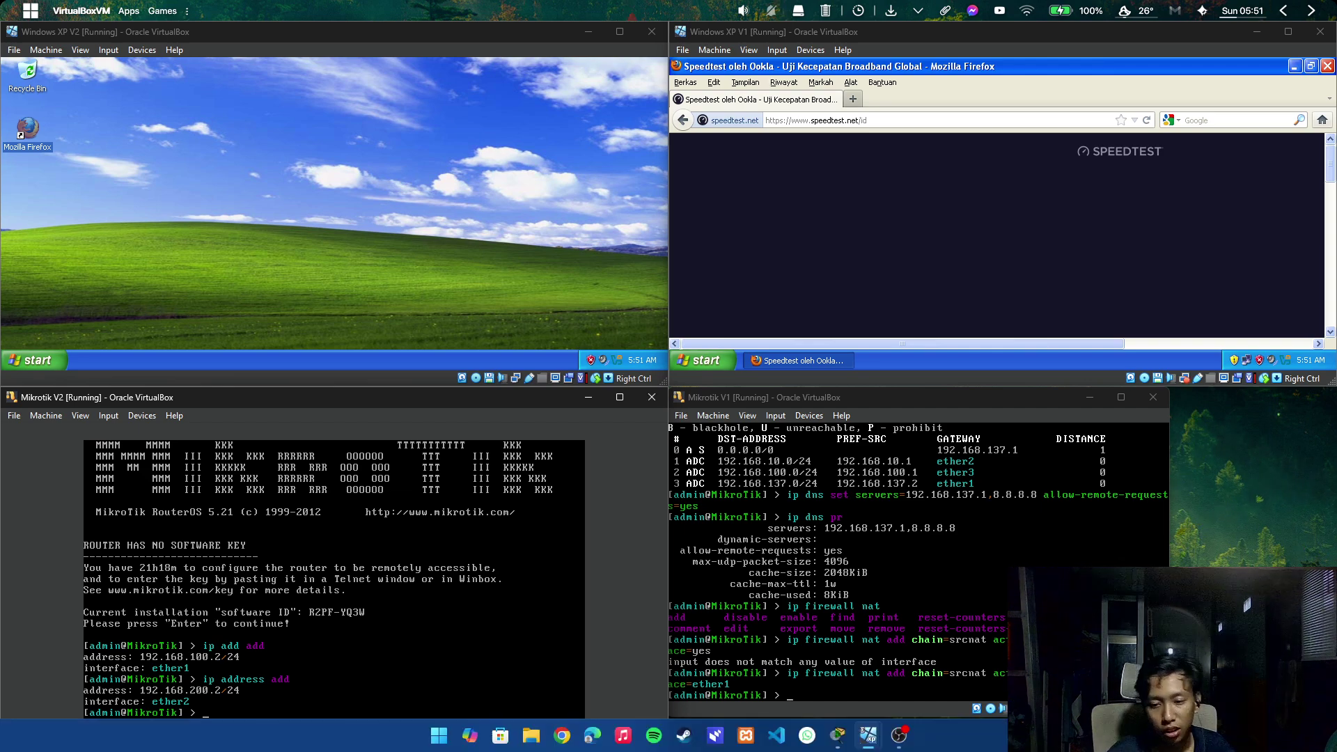
pyautogui.click(838, 734)
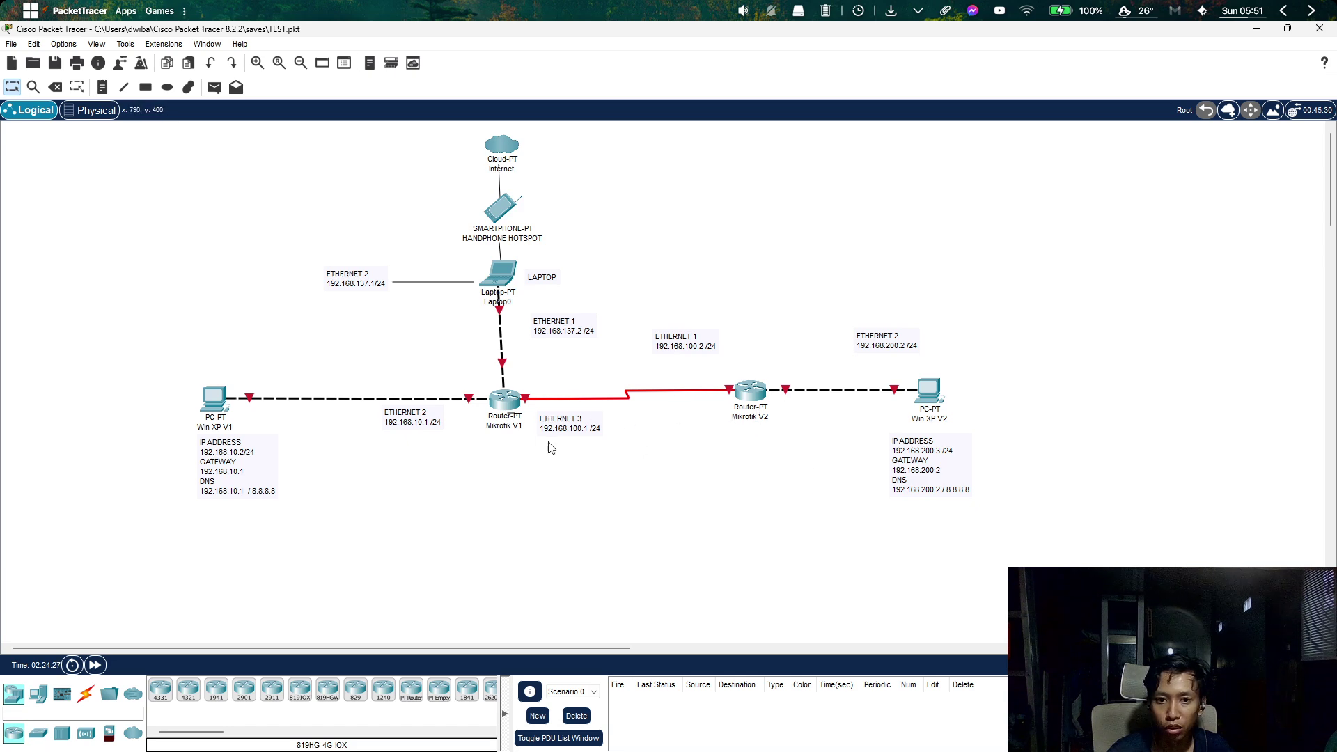
pyautogui.moveTo(741, 406)
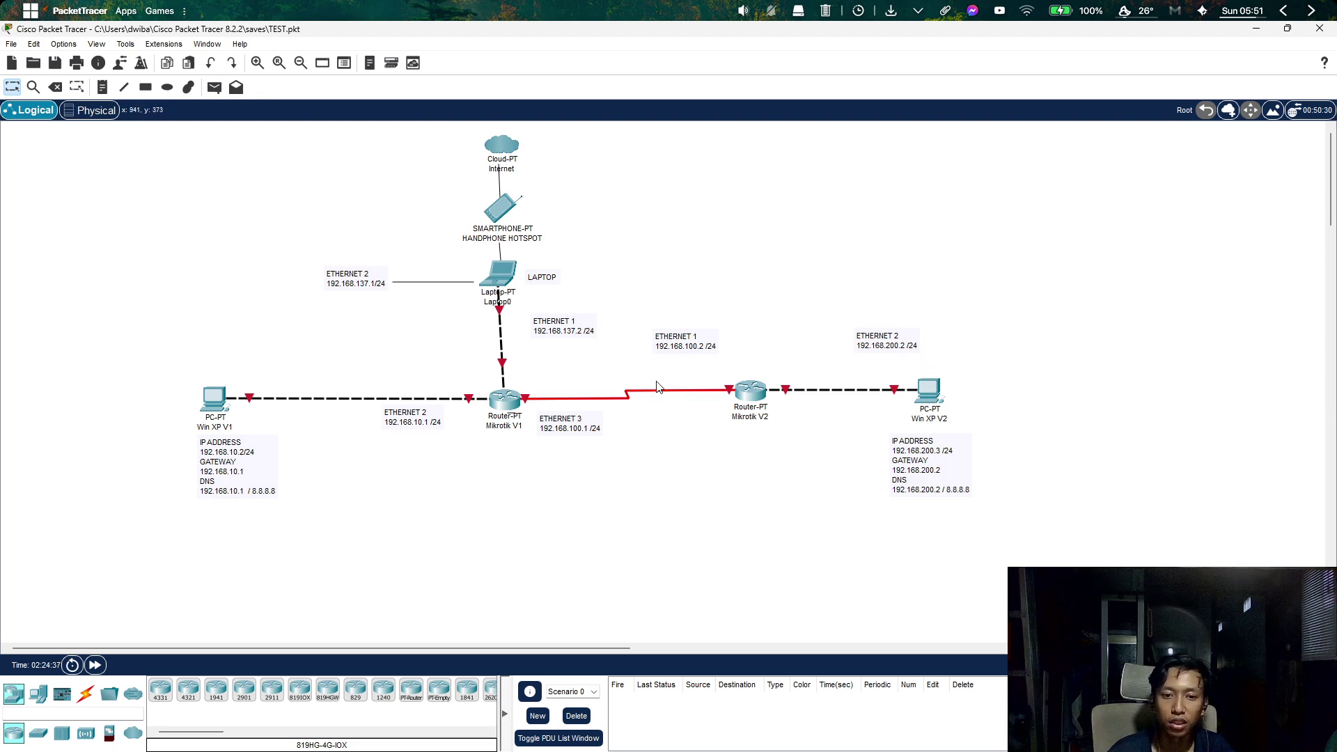
pyautogui.click(1255, 28)
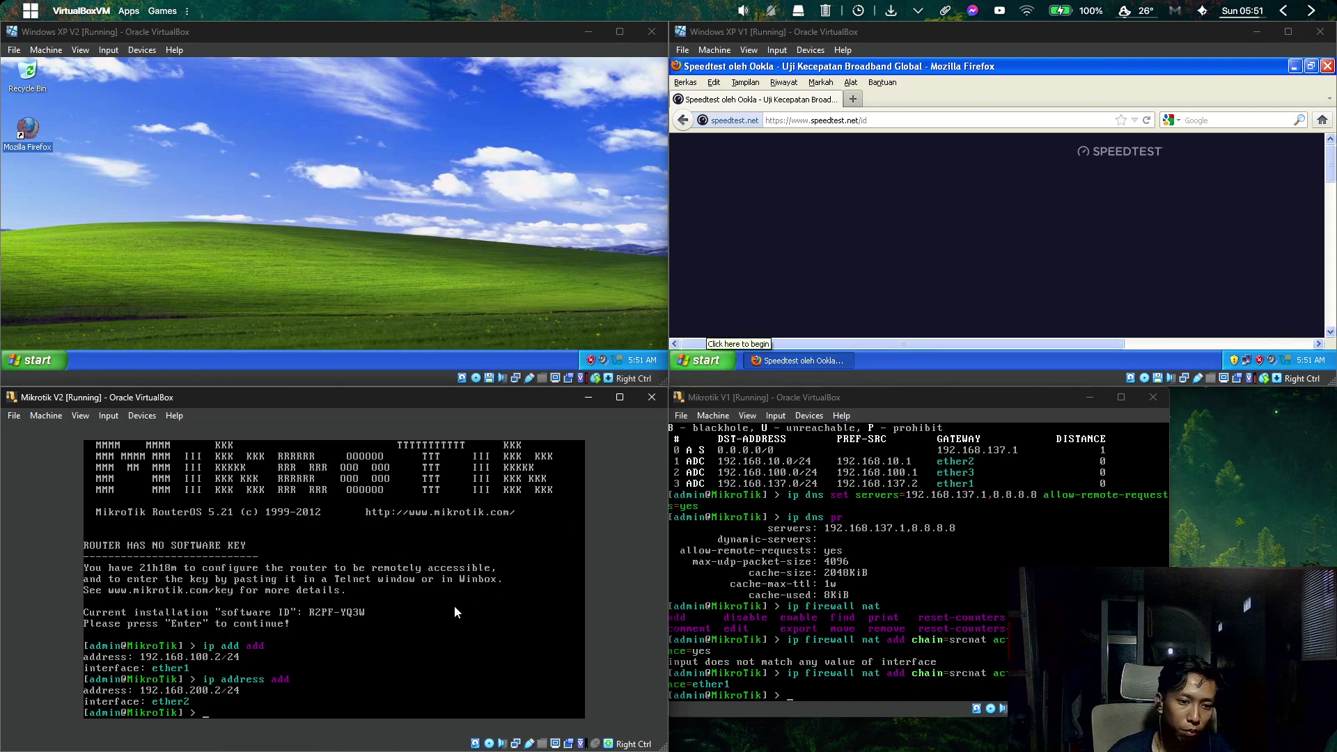
# Add a route on Mikrotik V2 with gateway=192.168.100.1, correcting the mistyped command first.
pyautogui.click(453, 599)
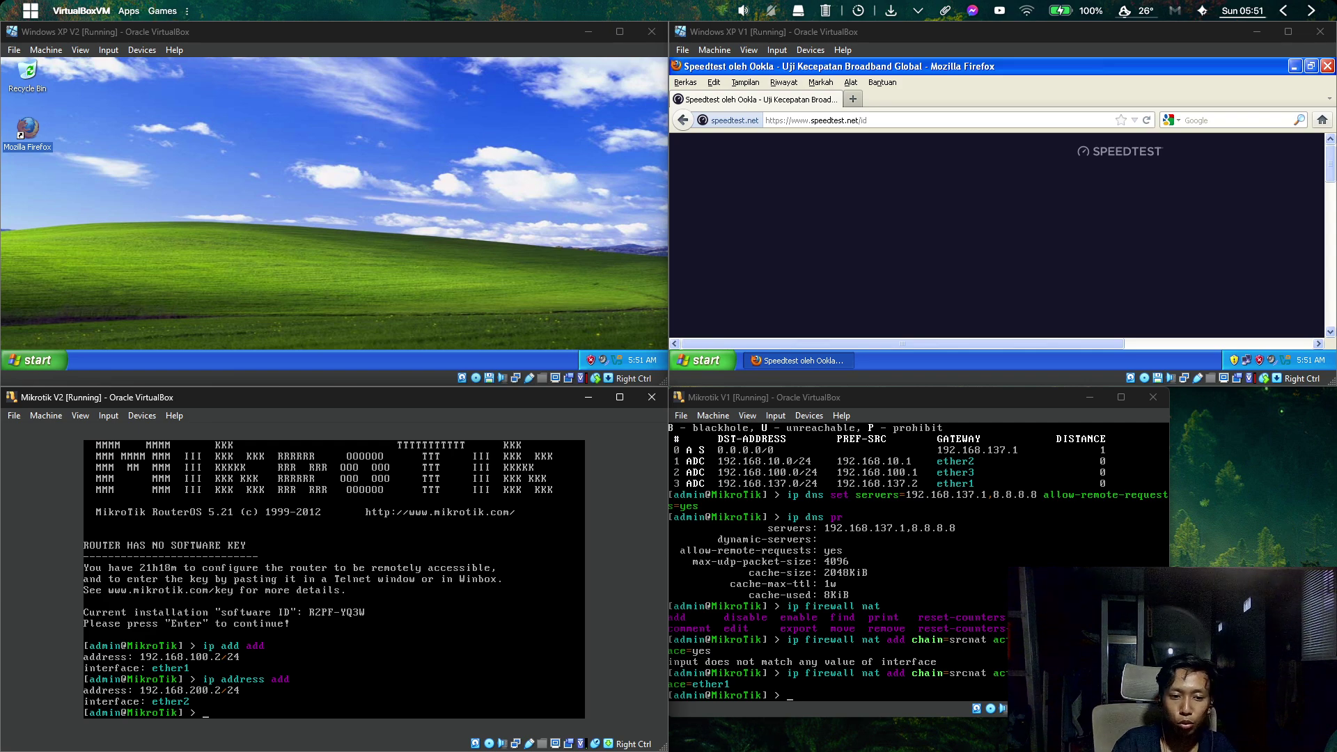
pyautogui.press('BackSpace')
pyautogui.press('BackSpace')
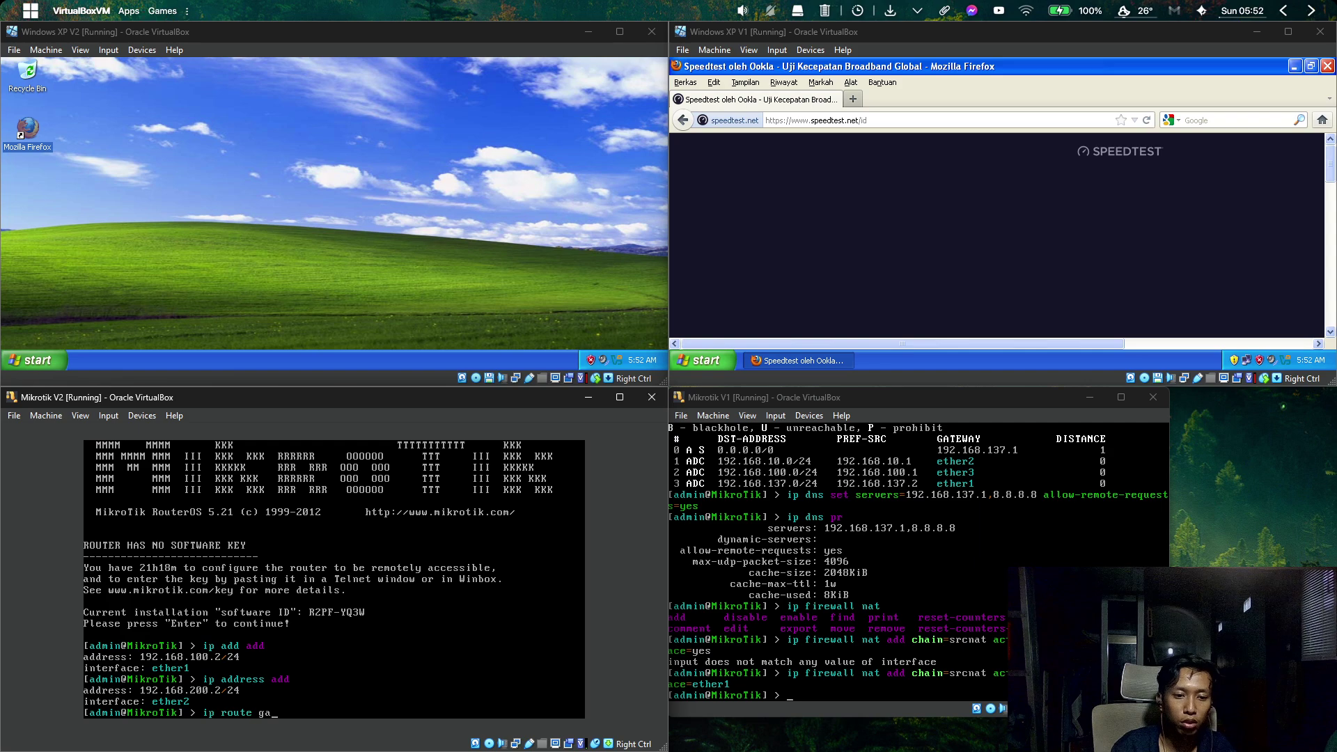
pyautogui.press('BackSpace')
pyautogui.press('BackSpace')
pyautogui.press('BackSpace')
pyautogui.press('BackSpace')
pyautogui.press('BackSpace')
pyautogui.press('BackSpace')
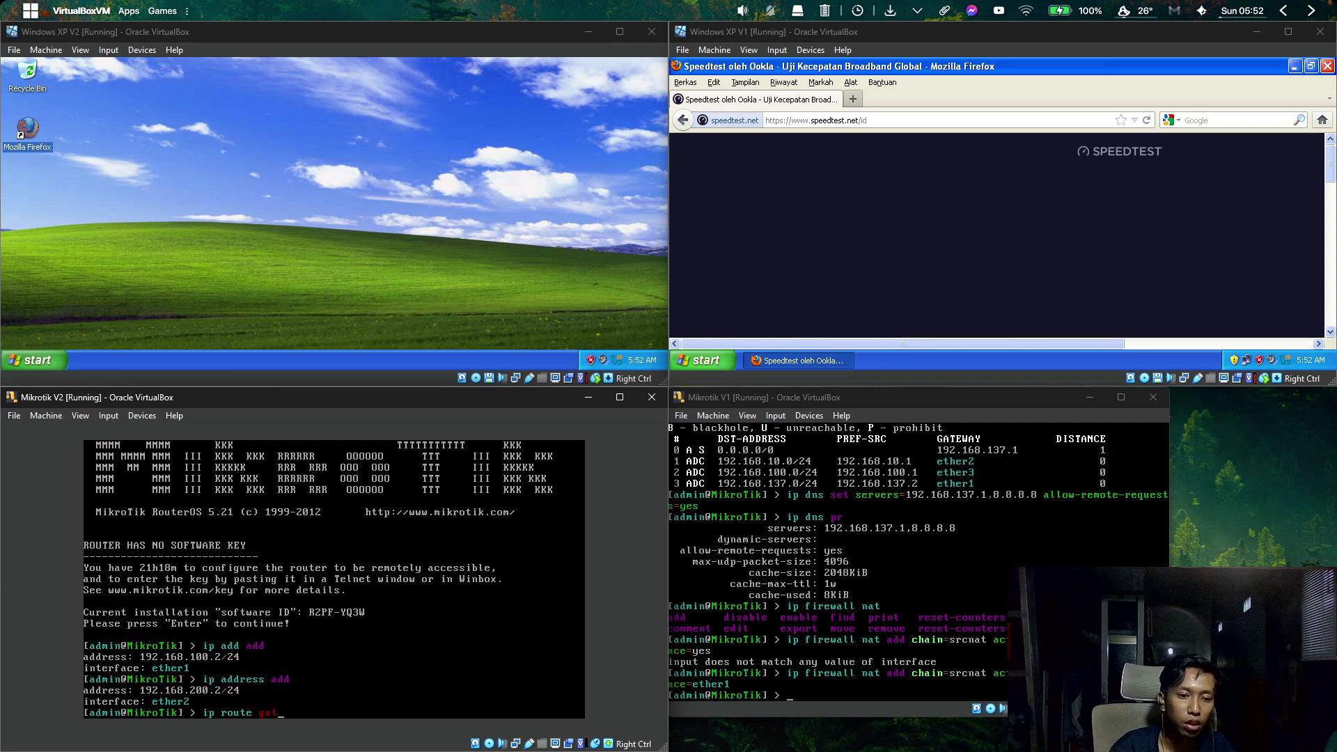
pyautogui.write('add get')
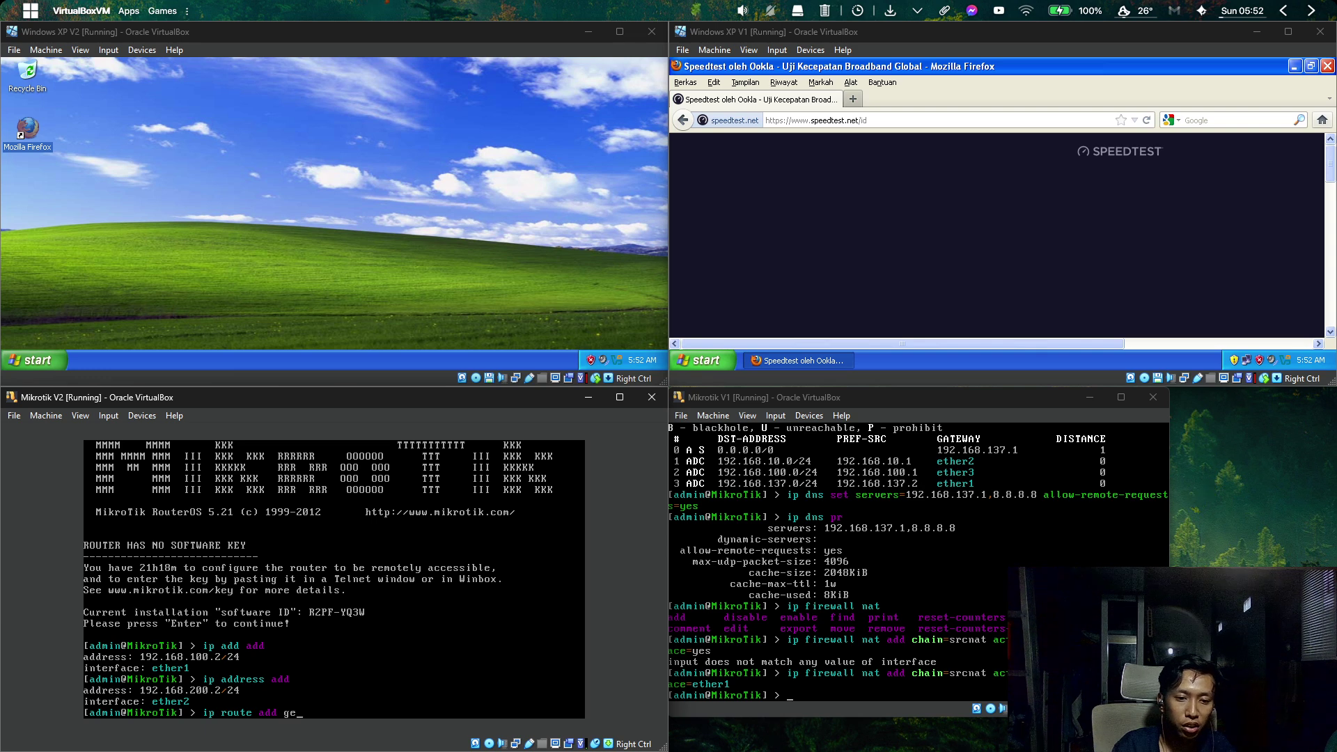
pyautogui.press('Tab')
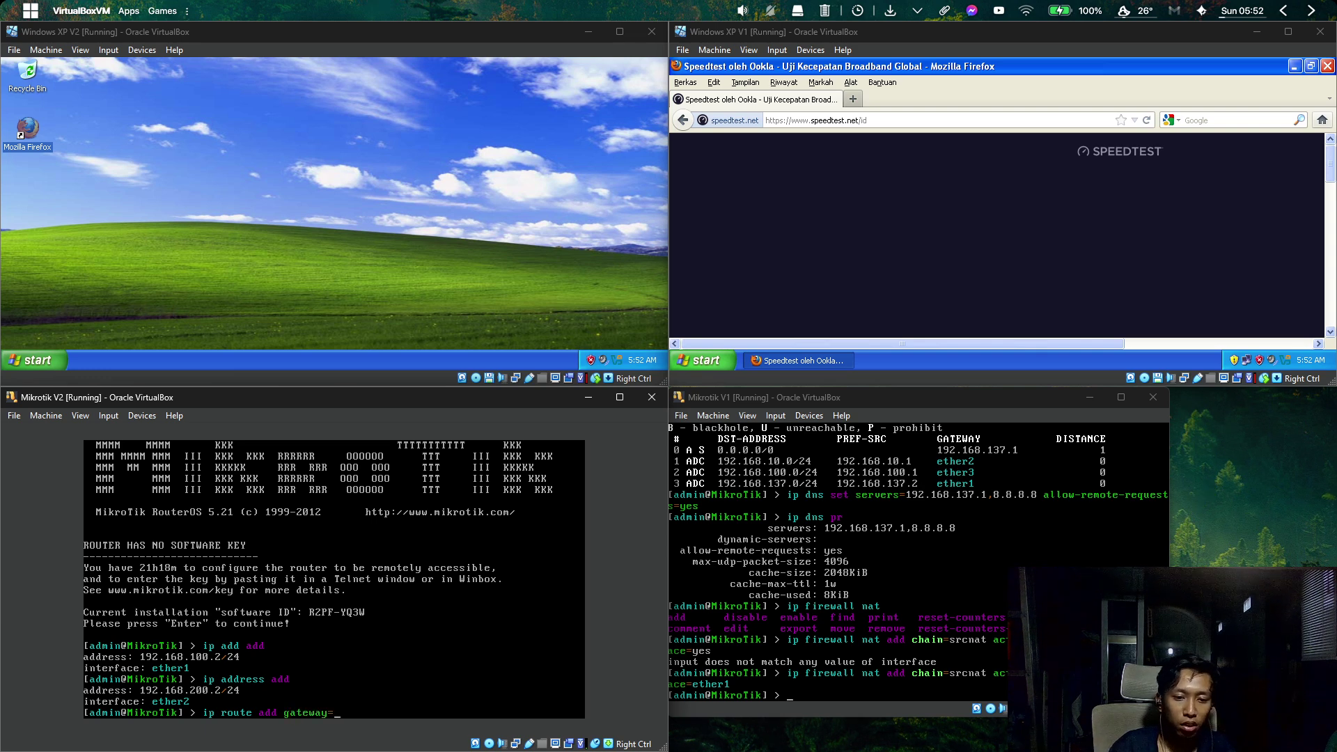
pyautogui.write('192.168')
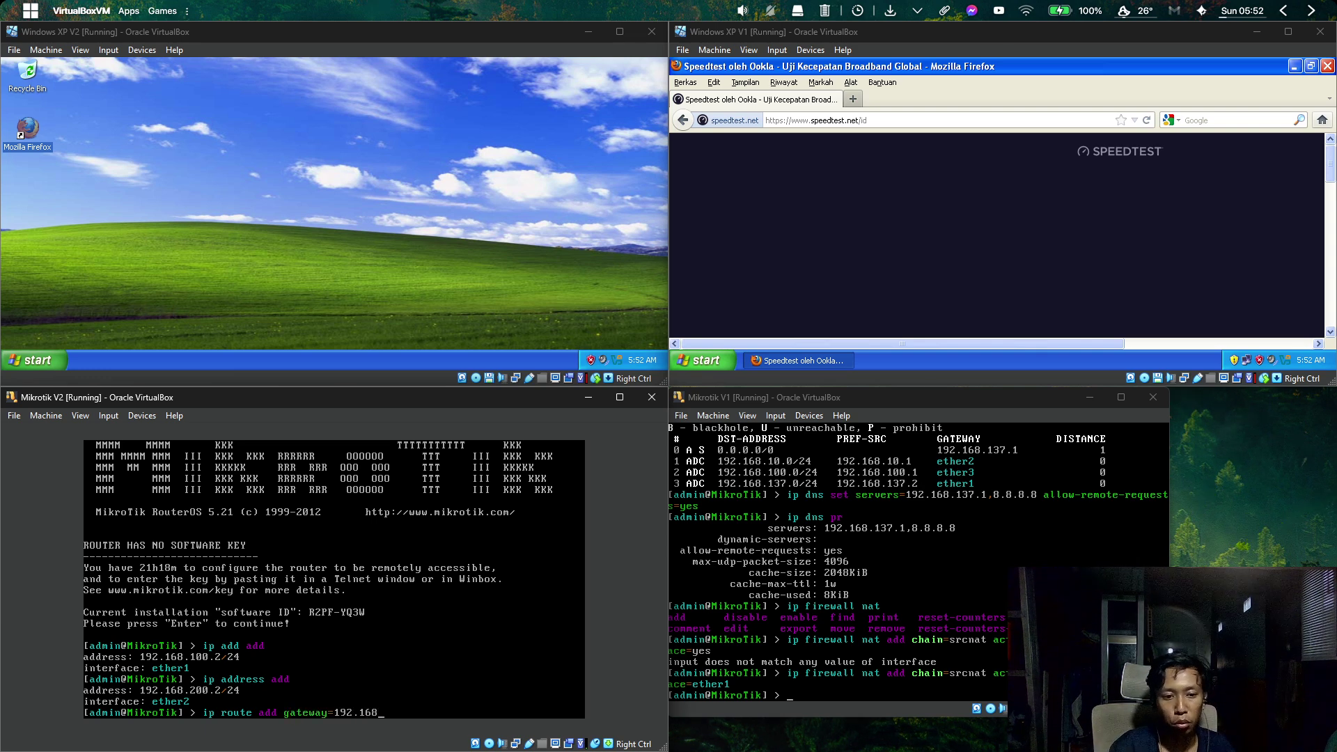
pyautogui.write('.100.')
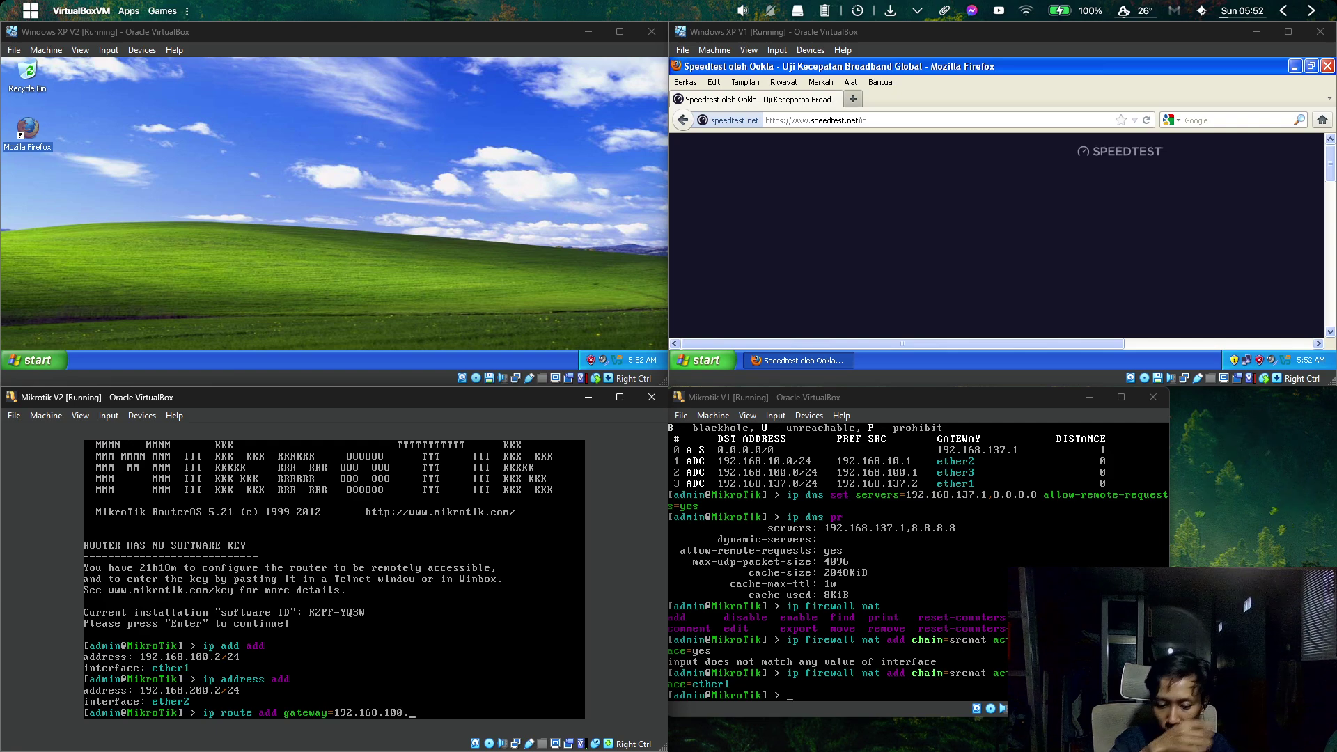
pyautogui.write('1')
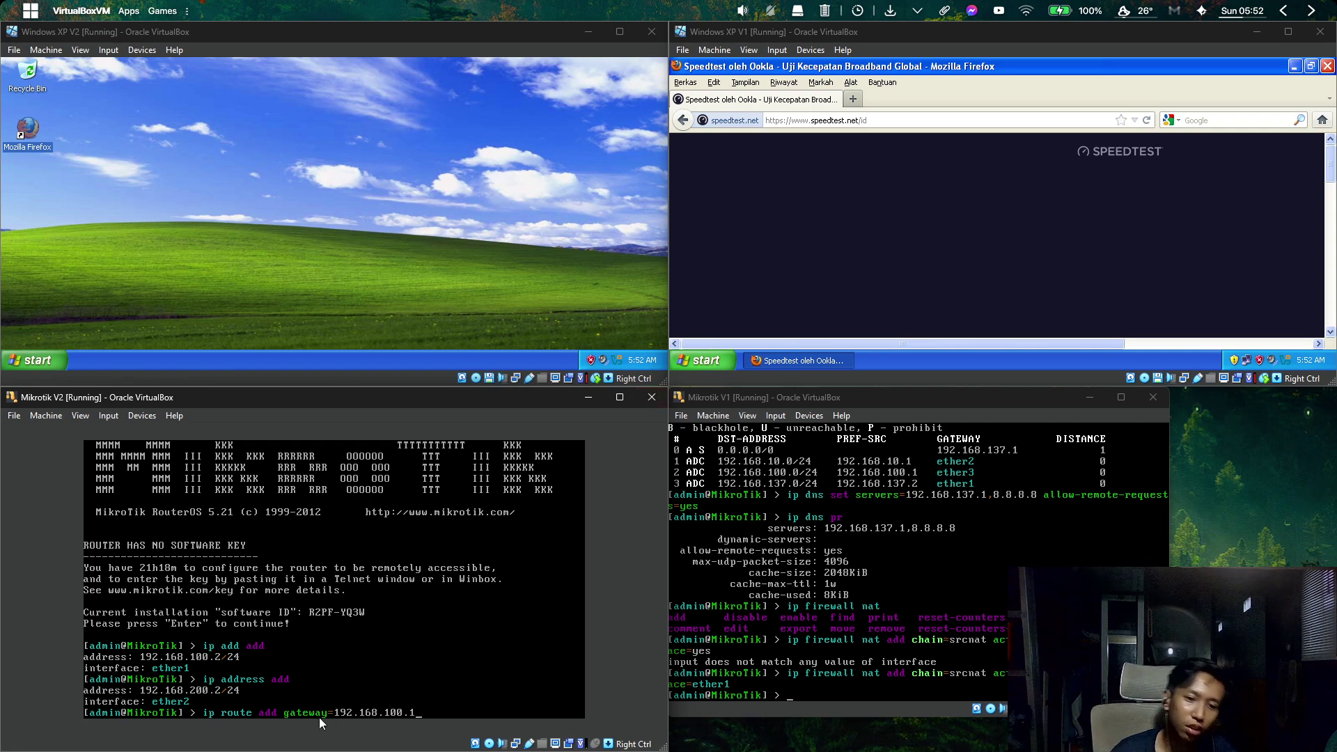
pyautogui.press('Return')
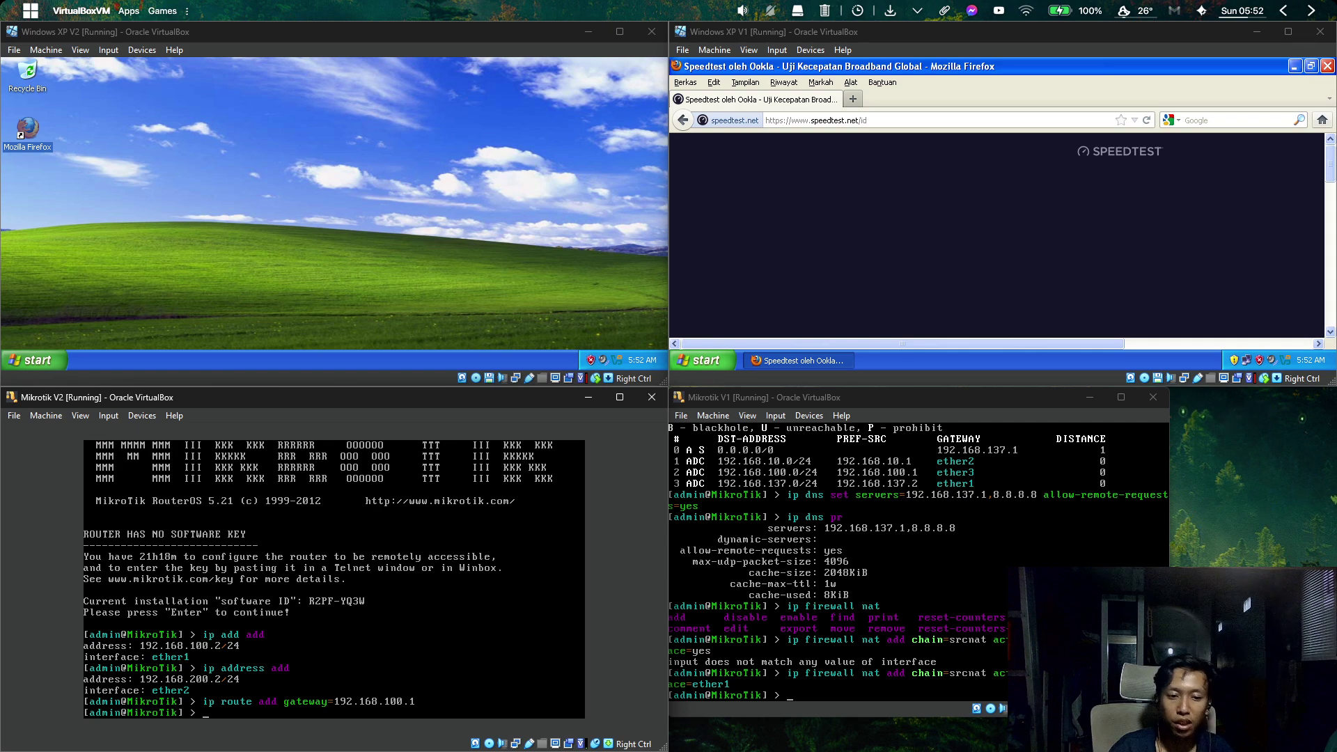
# Run ip dns set servers=192.168.100.1,8.8.8.8 allow-remote-requests=yes on Mikrotik V2.
pyautogui.write('ip ')
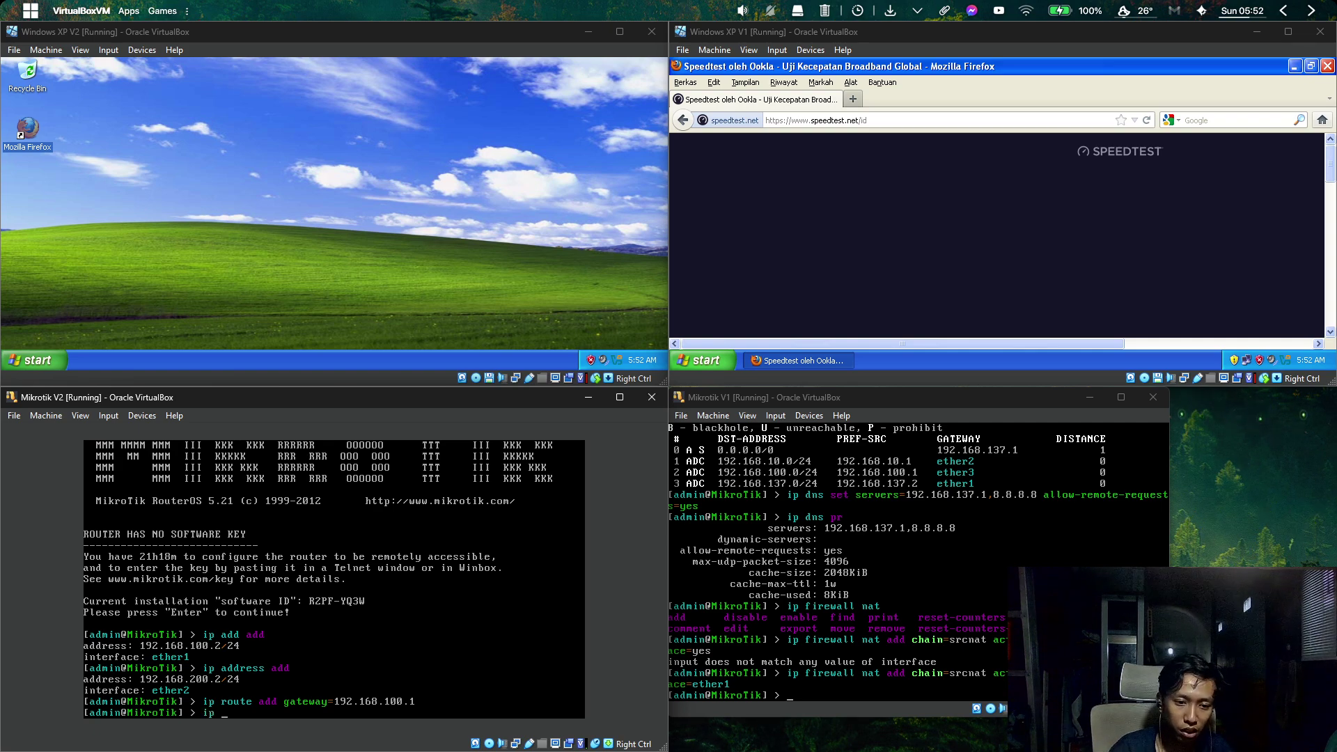
pyautogui.write('dns ')
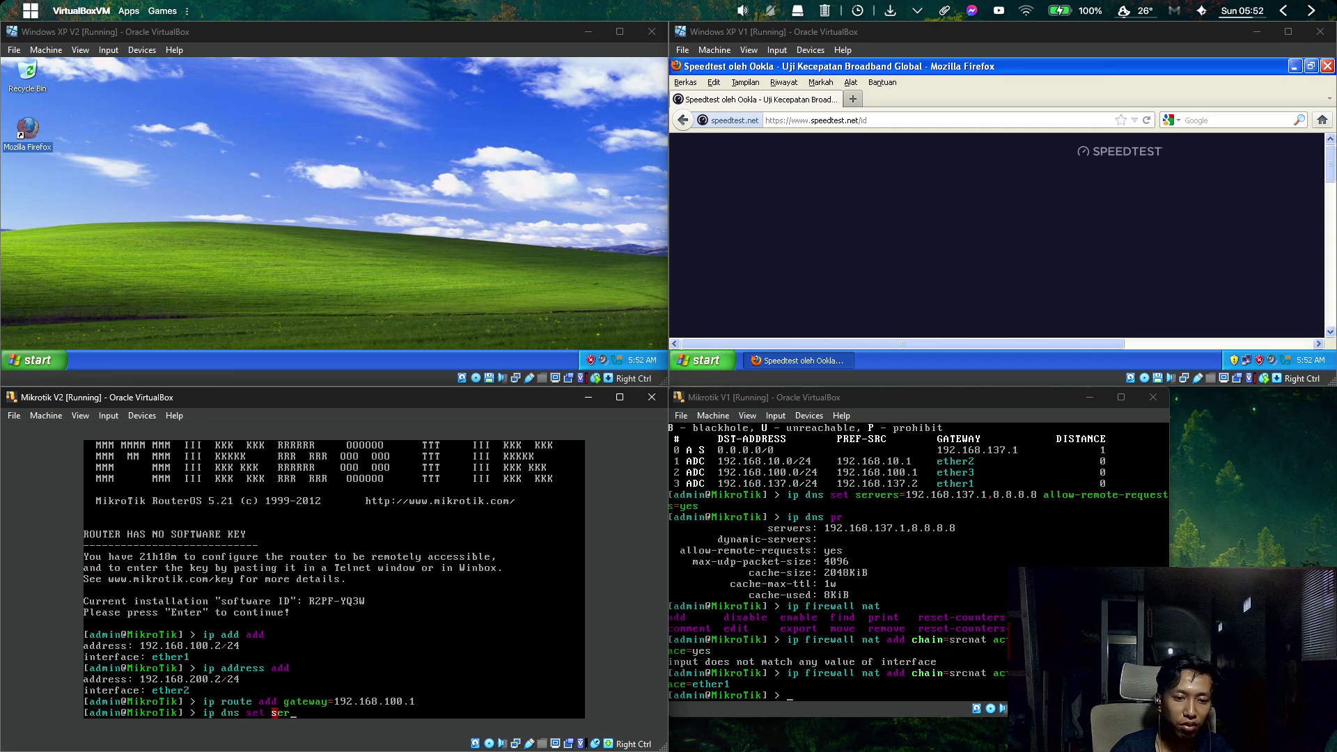
pyautogui.write('set ser')
pyautogui.press('Tab')
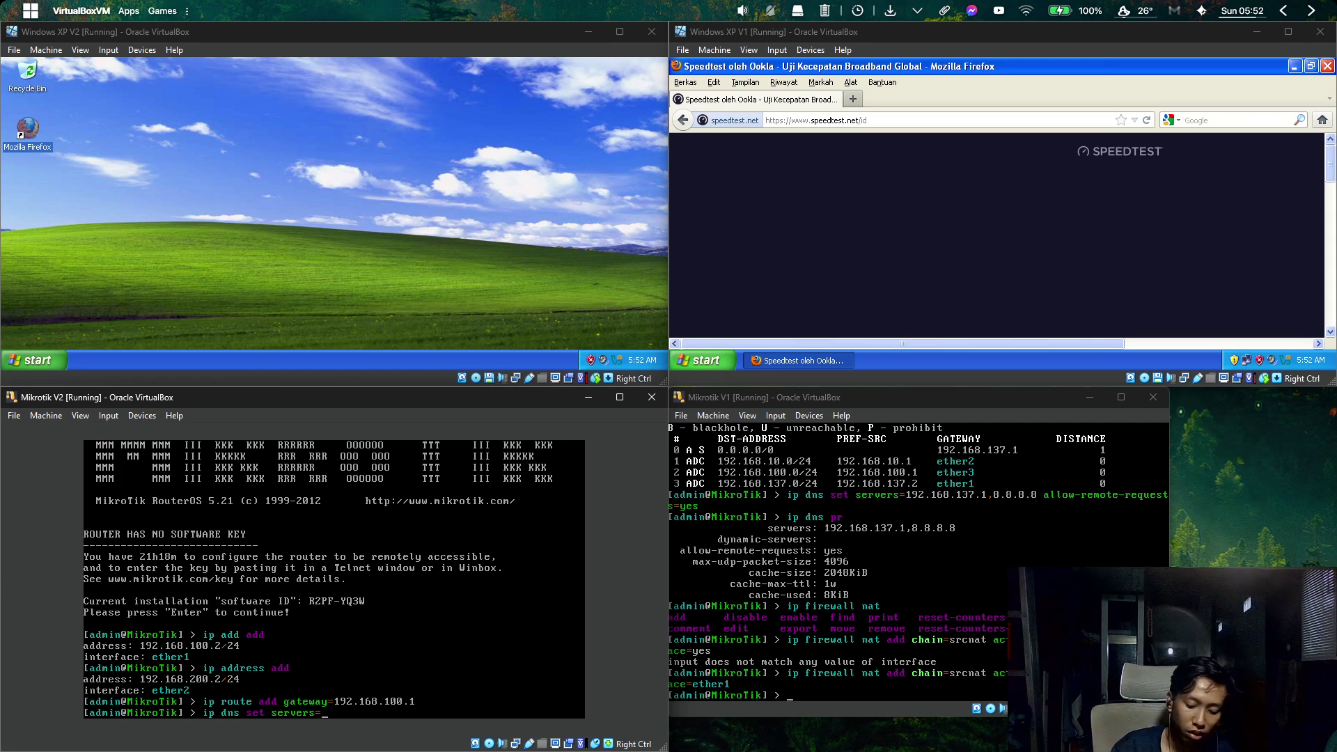
pyautogui.write('192.168.100.')
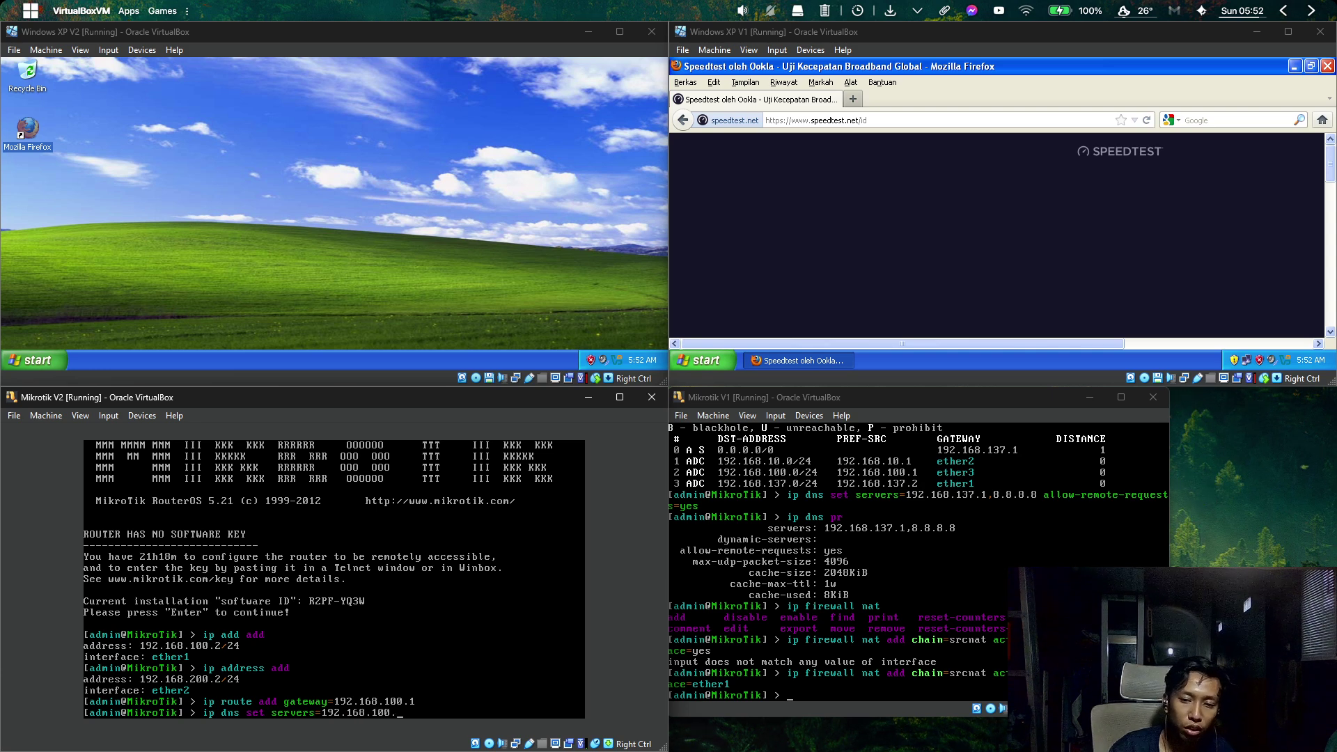
pyautogui.write('1')
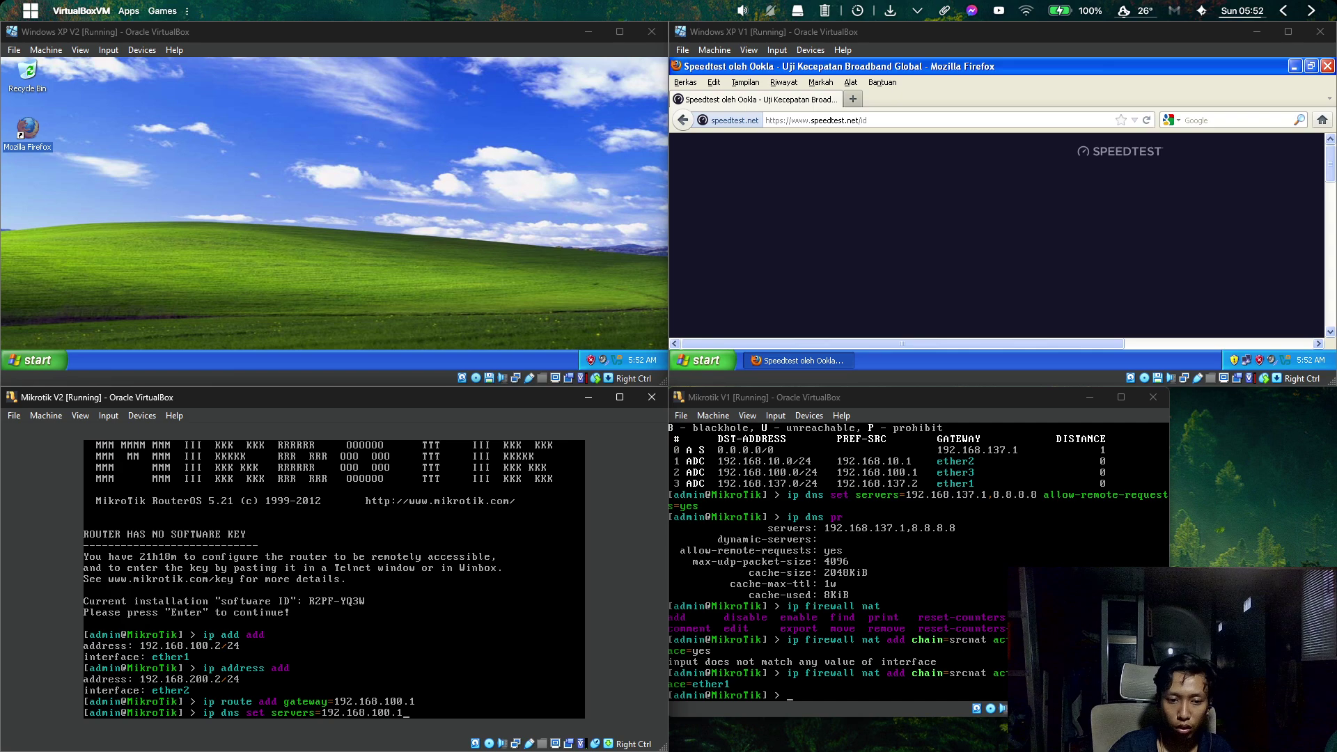
pyautogui.write(',')
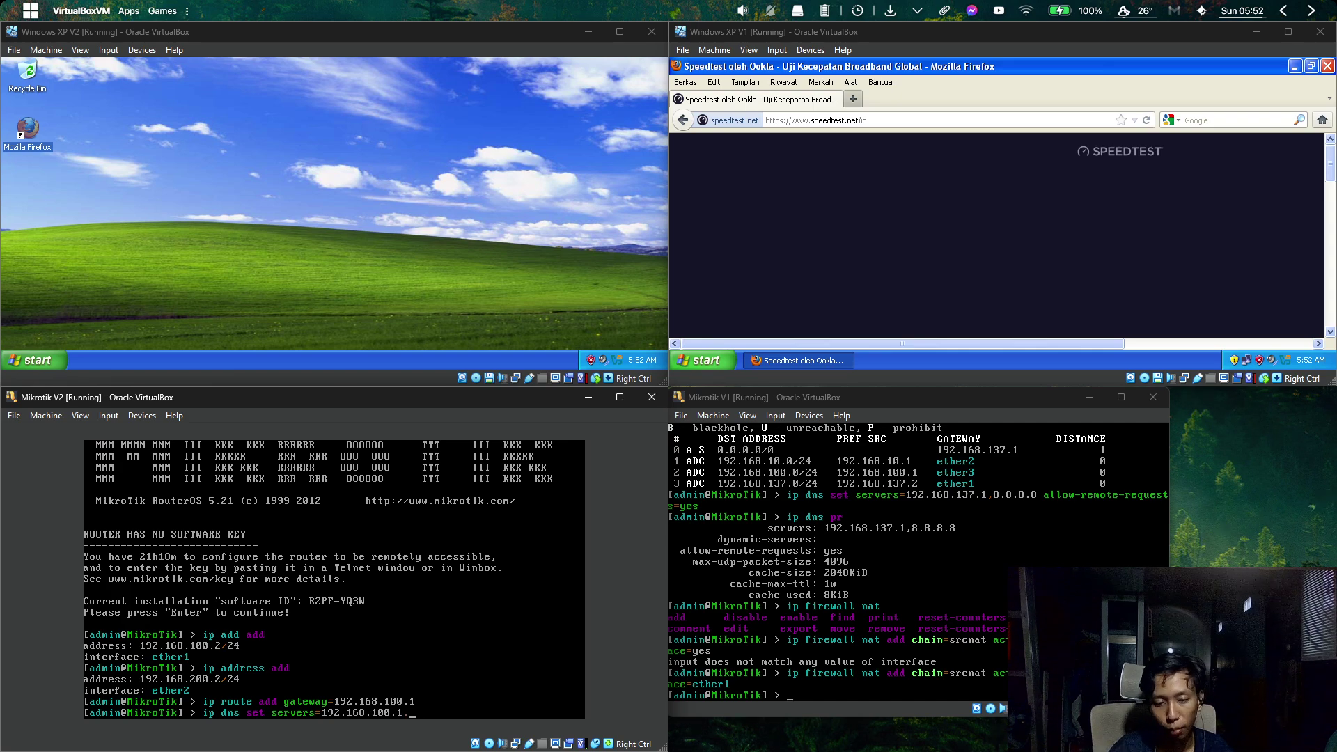
pyautogui.write('8.8.8.8')
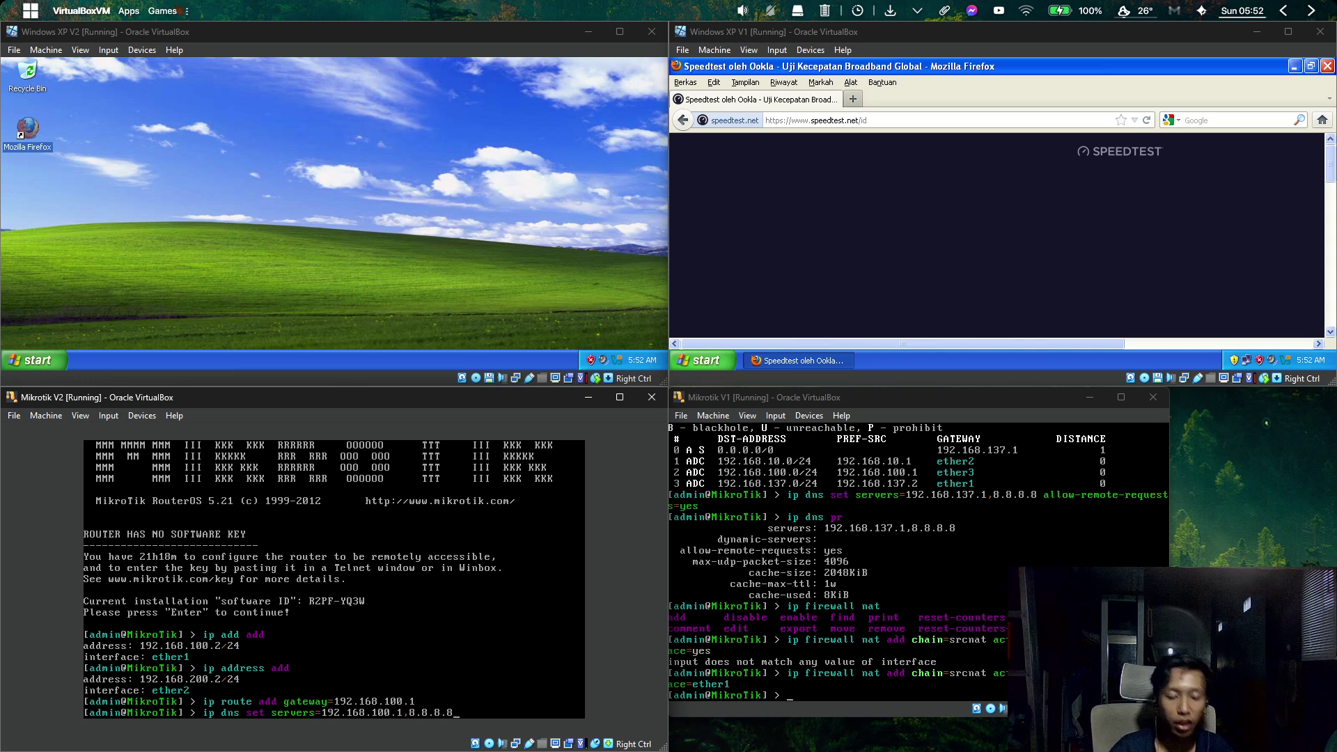
pyautogui.write(' al')
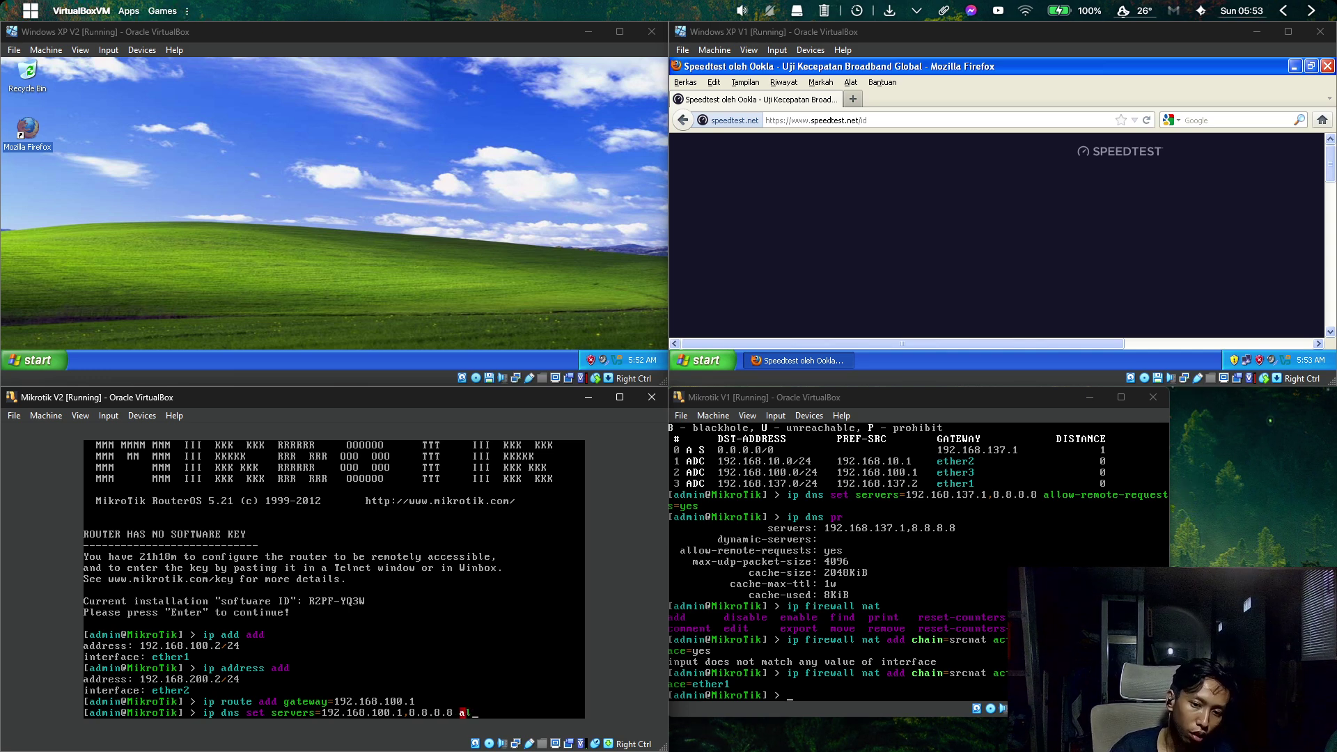
pyautogui.write('l')
pyautogui.press('Tab')
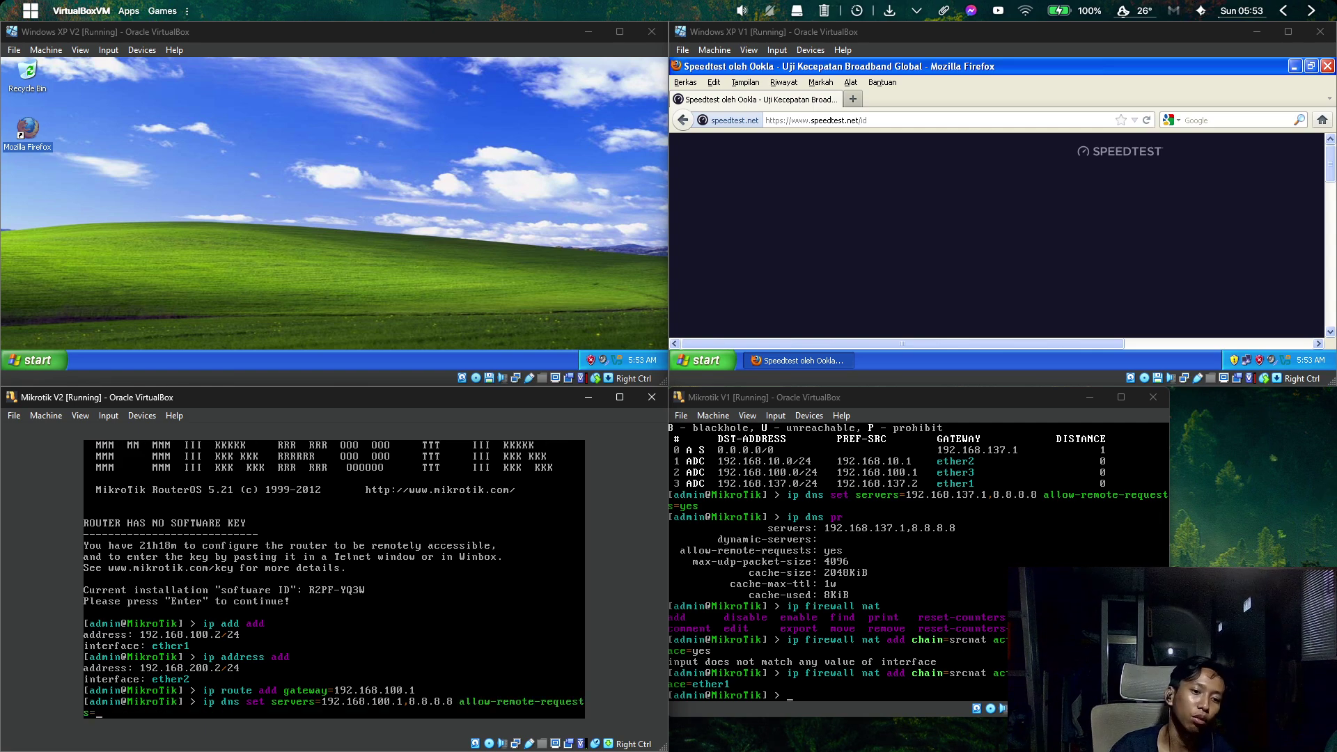
pyautogui.write('yes')
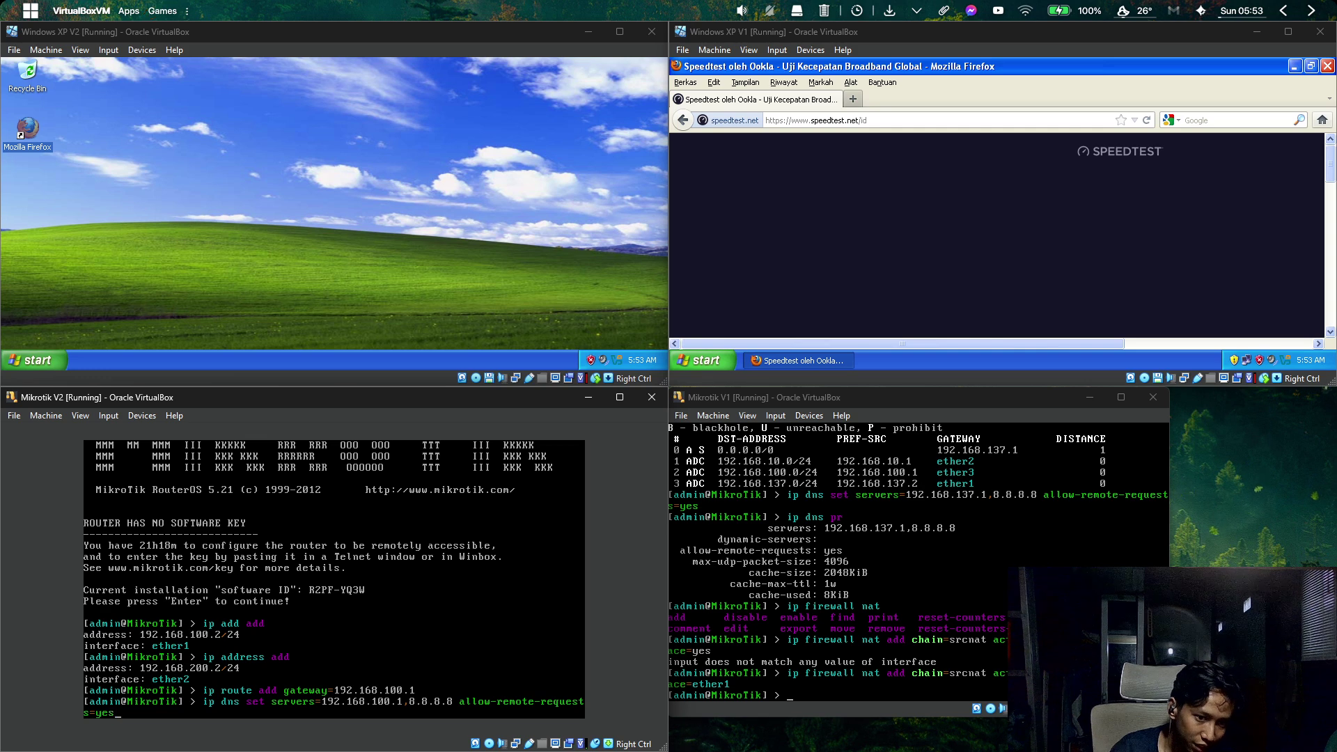
pyautogui.press('Return')
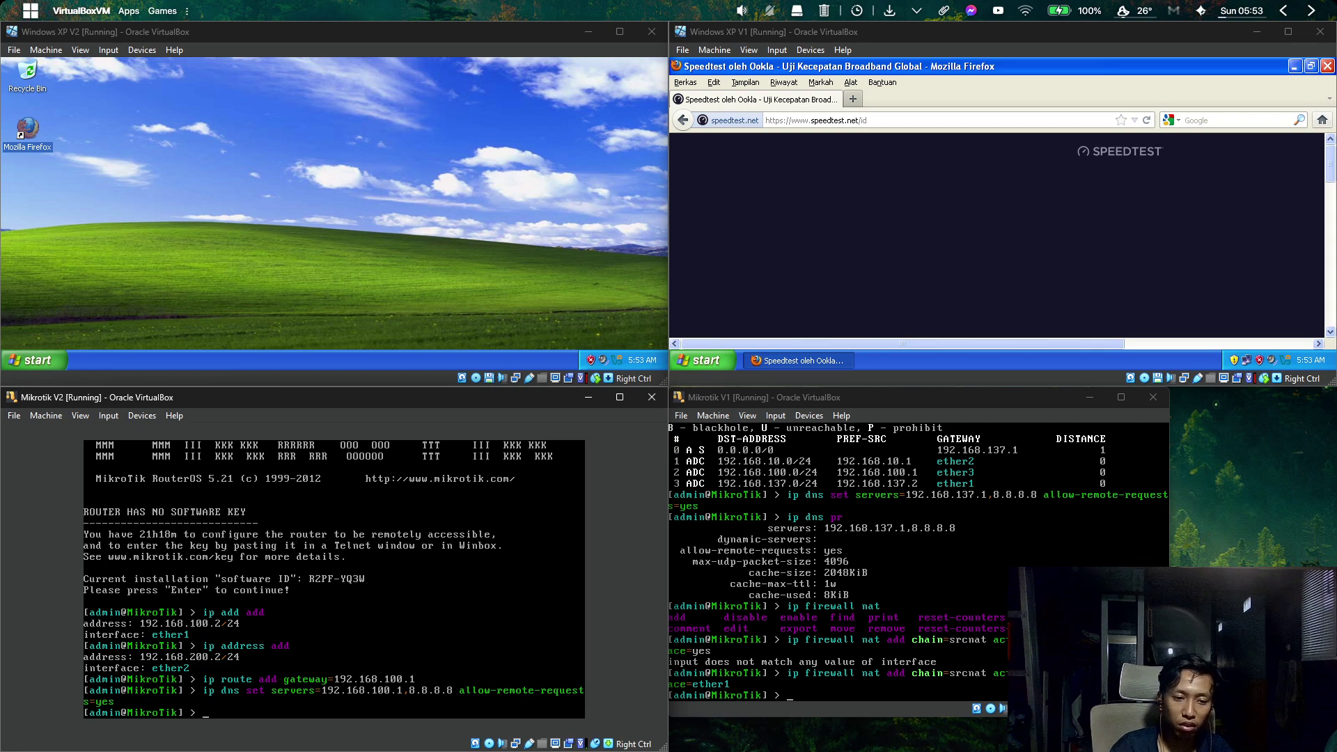
# Run ip firewall nat add chain=srcnat action=masquerade out-interface=ether1 on Mikrotik V2.
pyautogui.write('ip')
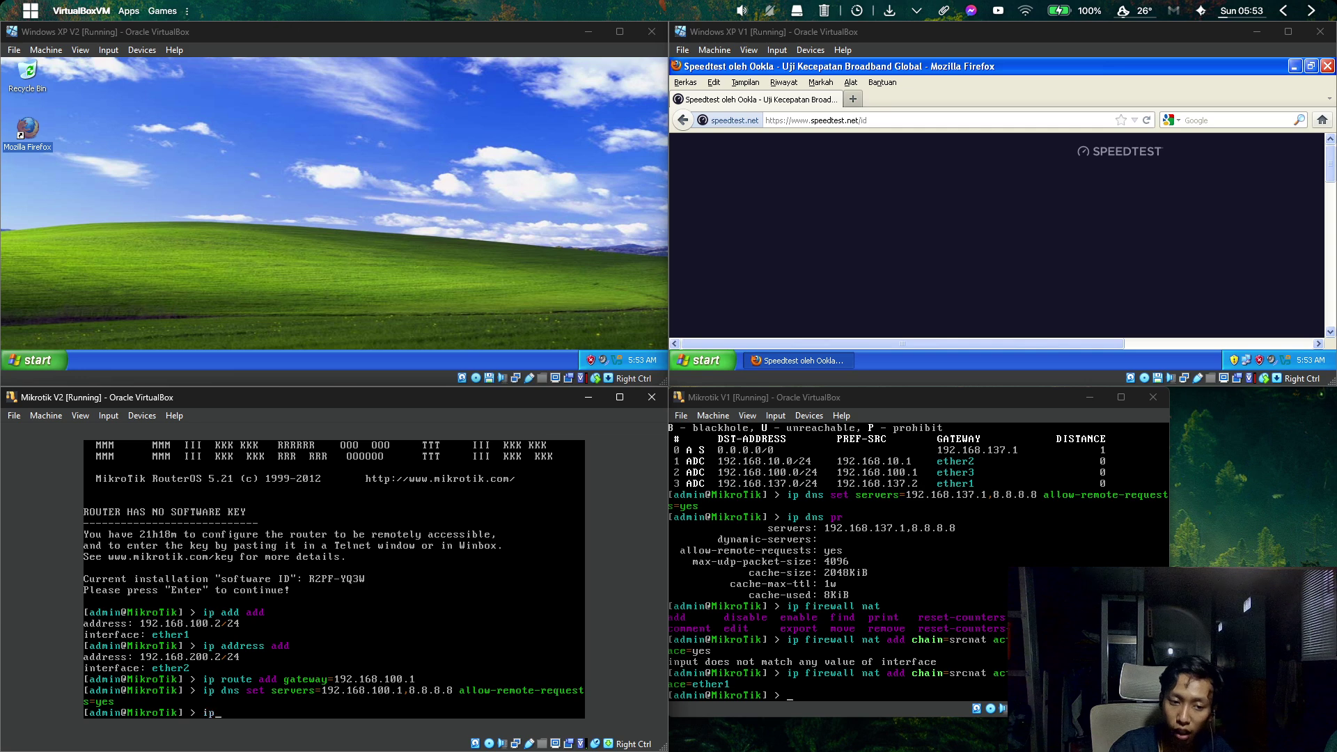
pyautogui.write(' firewall')
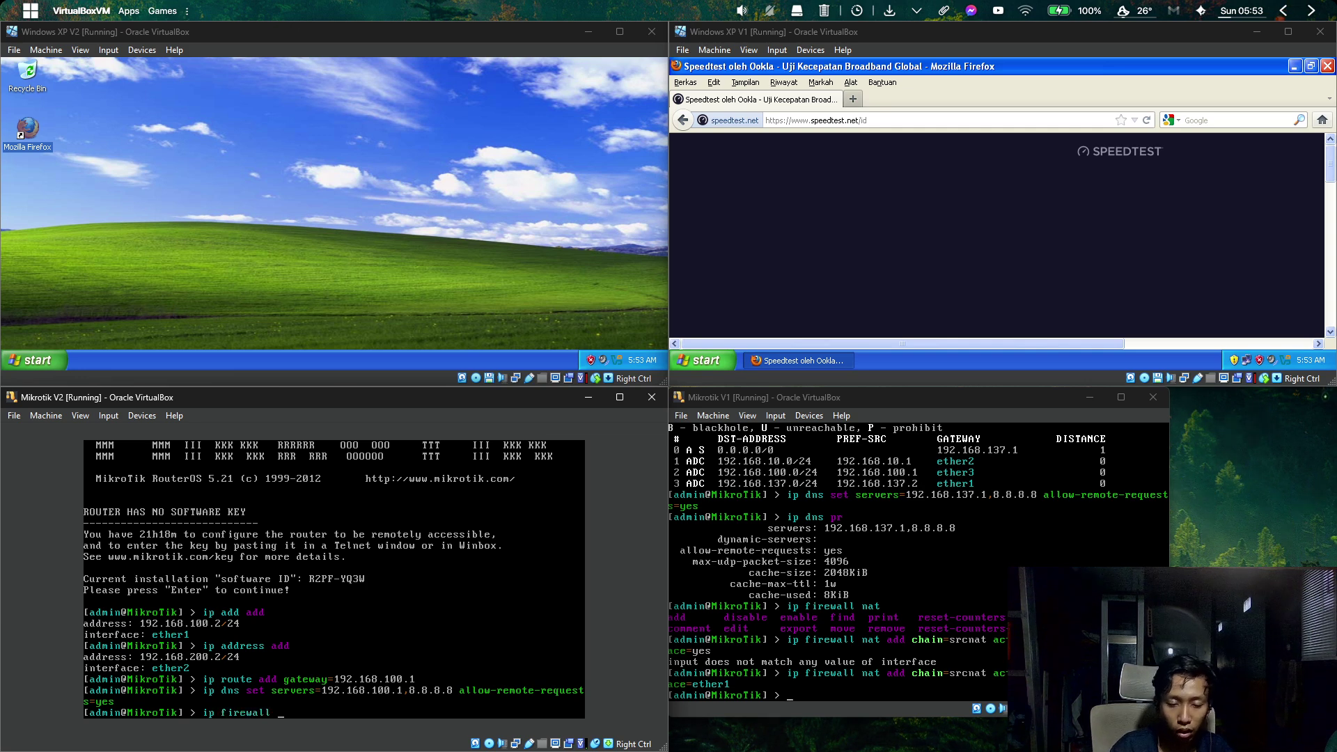
pyautogui.write(' add c')
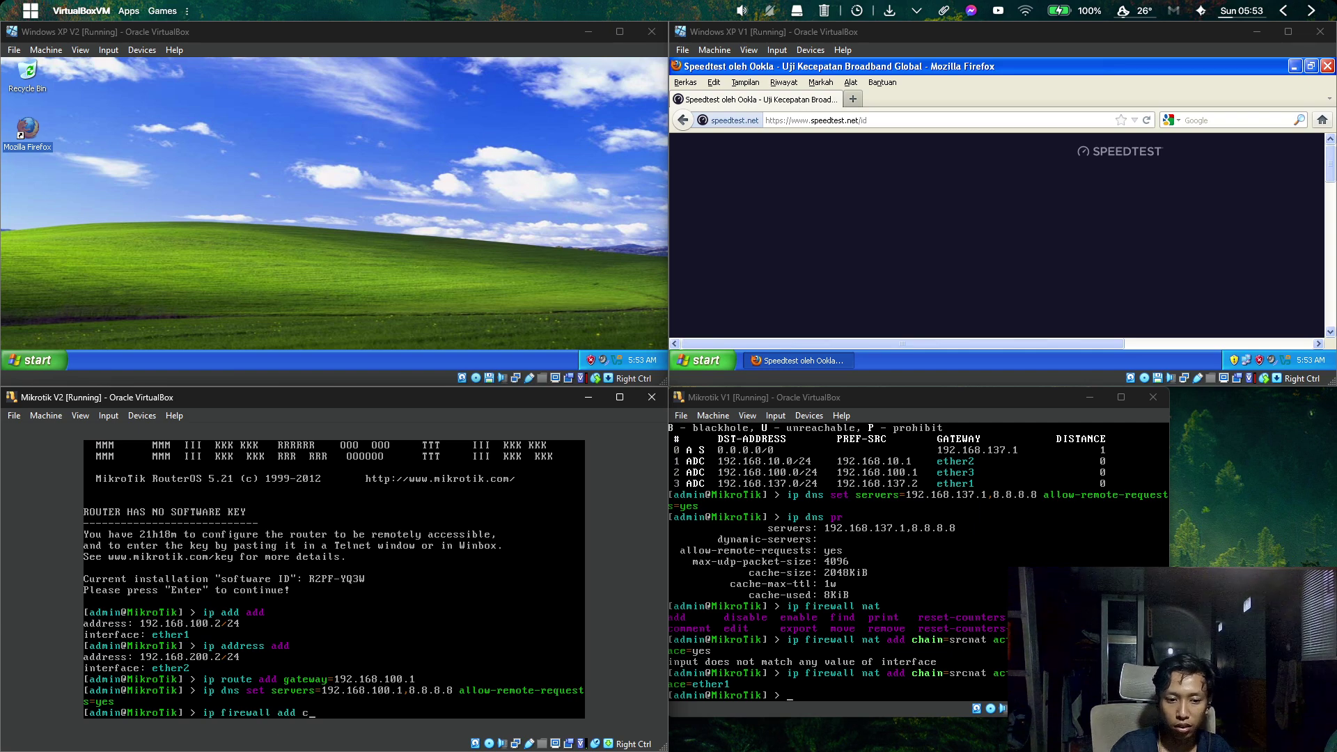
pyautogui.press('BackSpace')
pyautogui.press('BackSpace')
pyautogui.press('BackSpace')
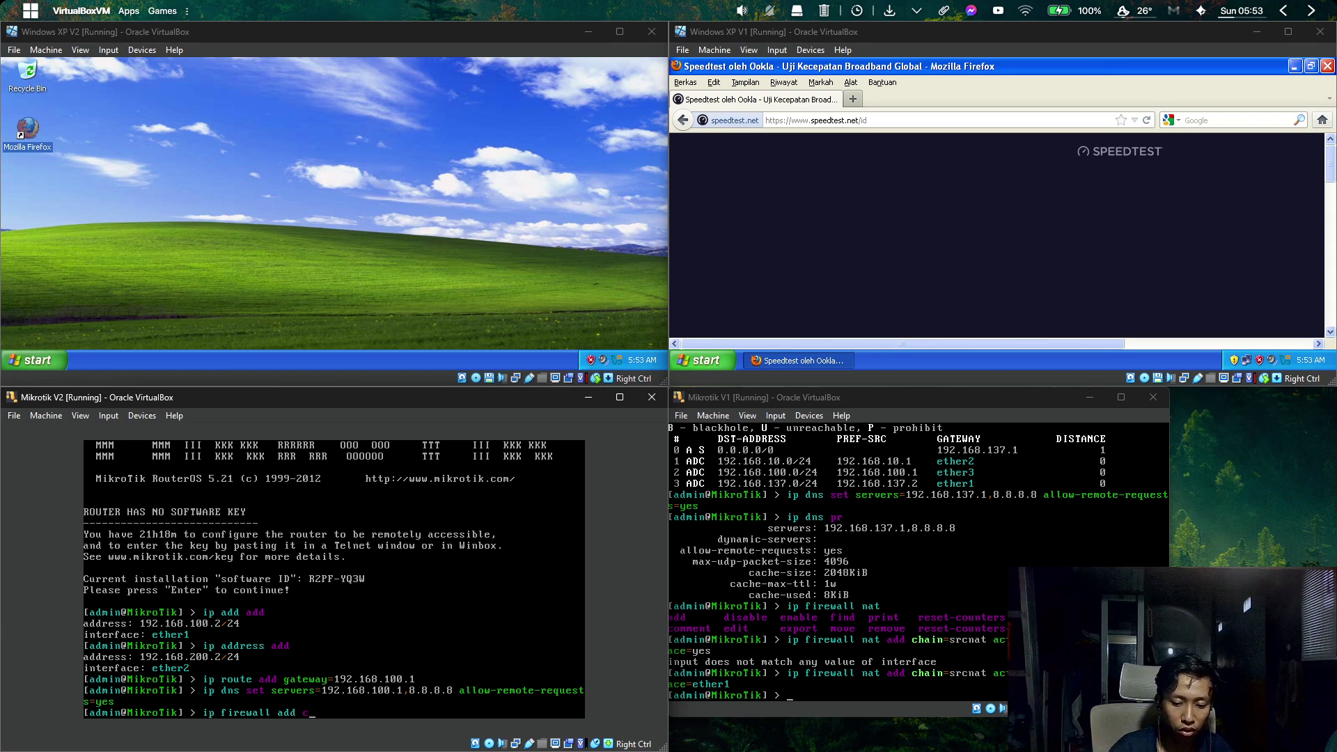
pyautogui.press('BackSpace')
pyautogui.press('BackSpace')
pyautogui.write('nat add chain=')
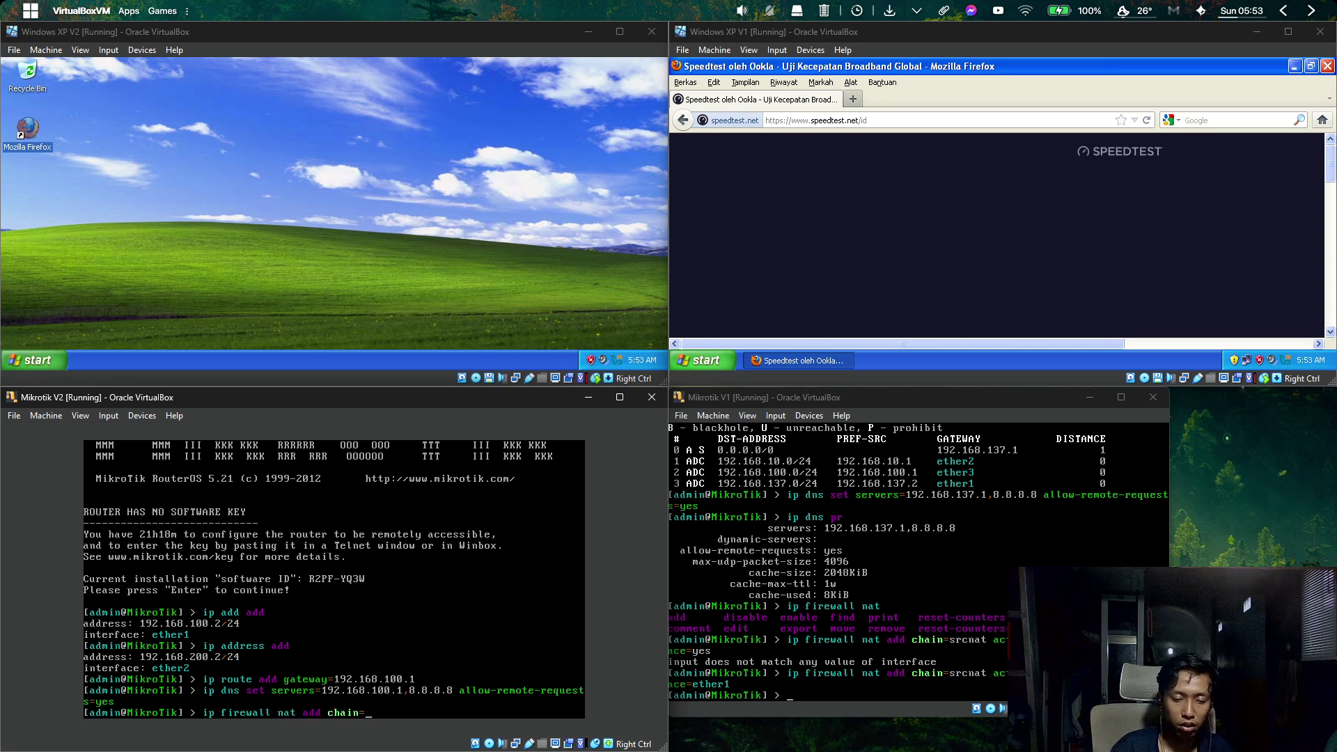
pyautogui.write('srcnat ')
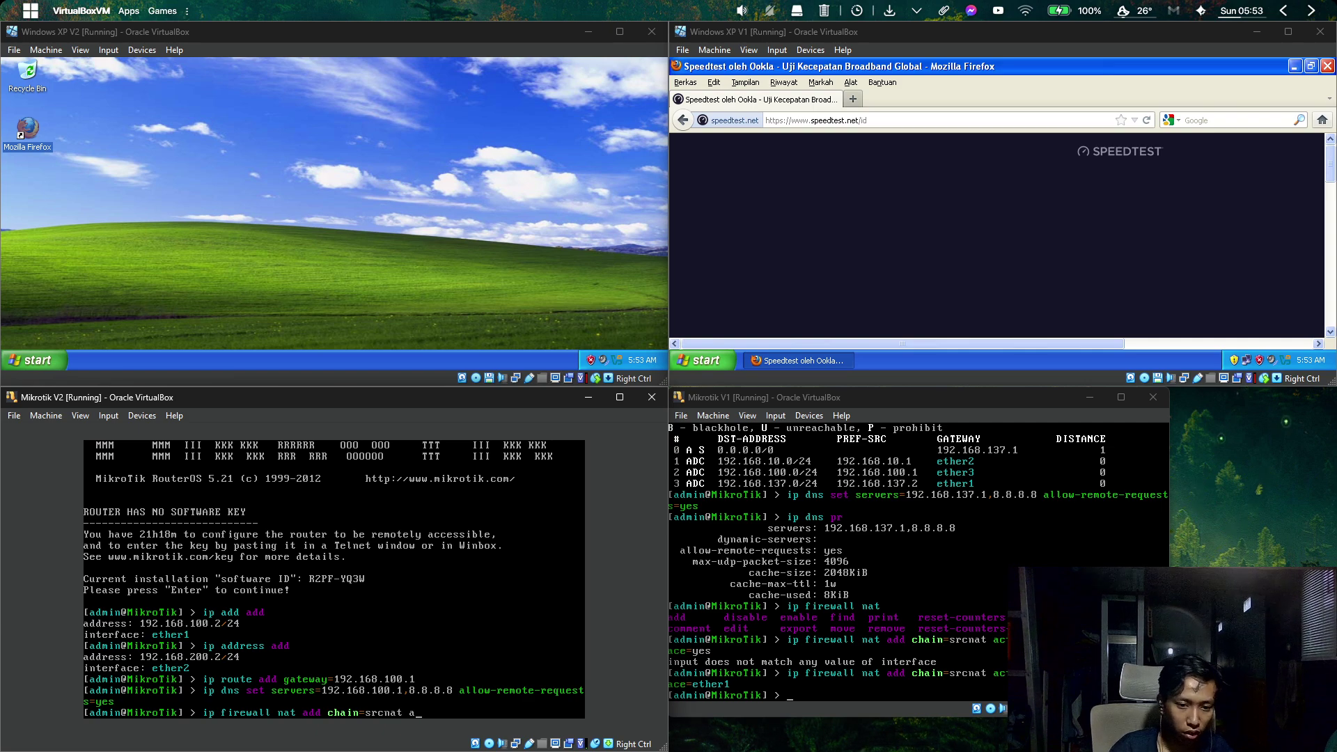
pyautogui.write('action=mas')
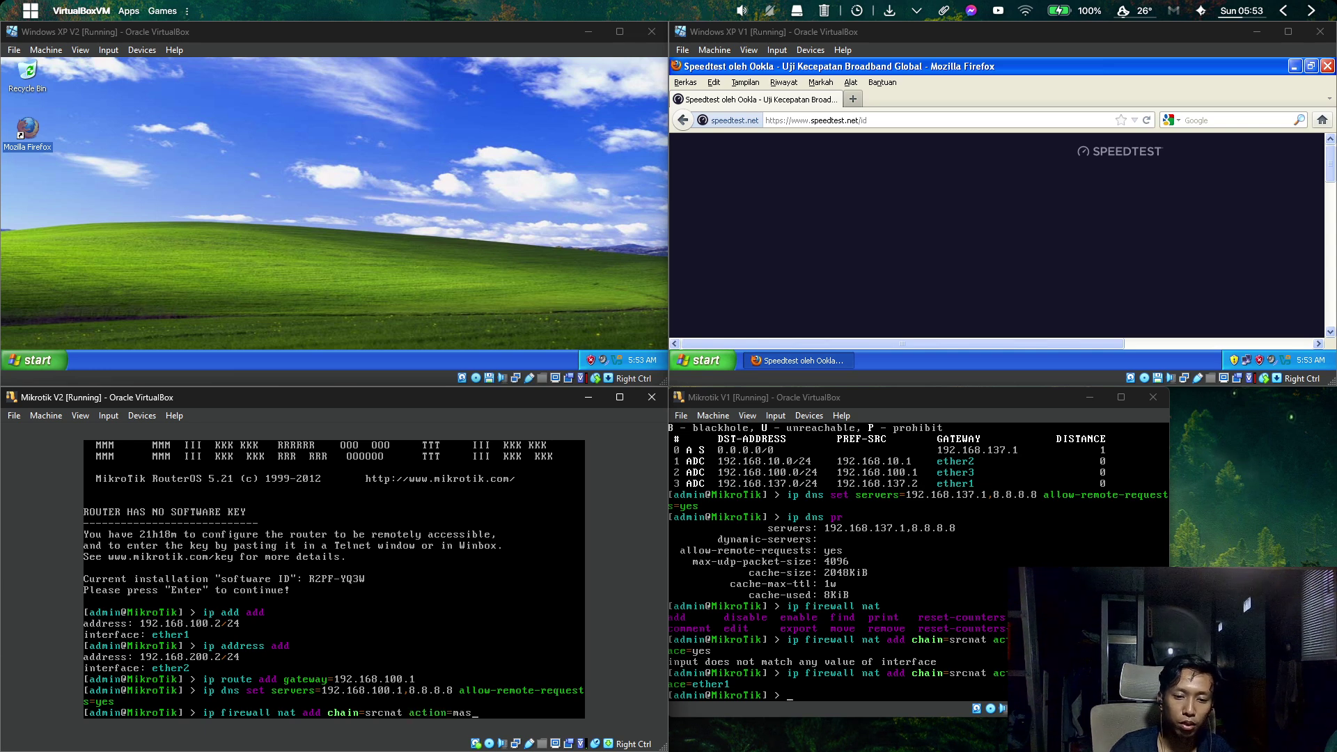
pyautogui.write('qu')
pyautogui.press('Tab')
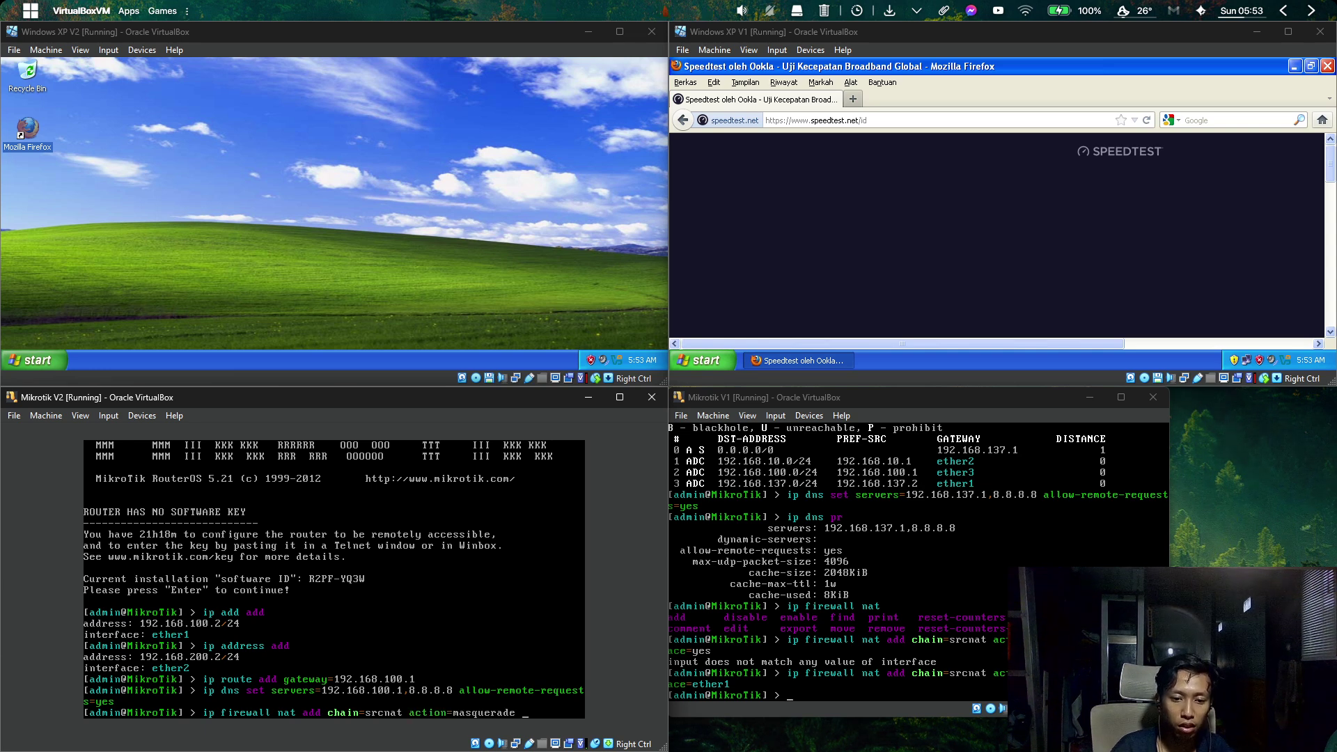
pyautogui.write('out-in')
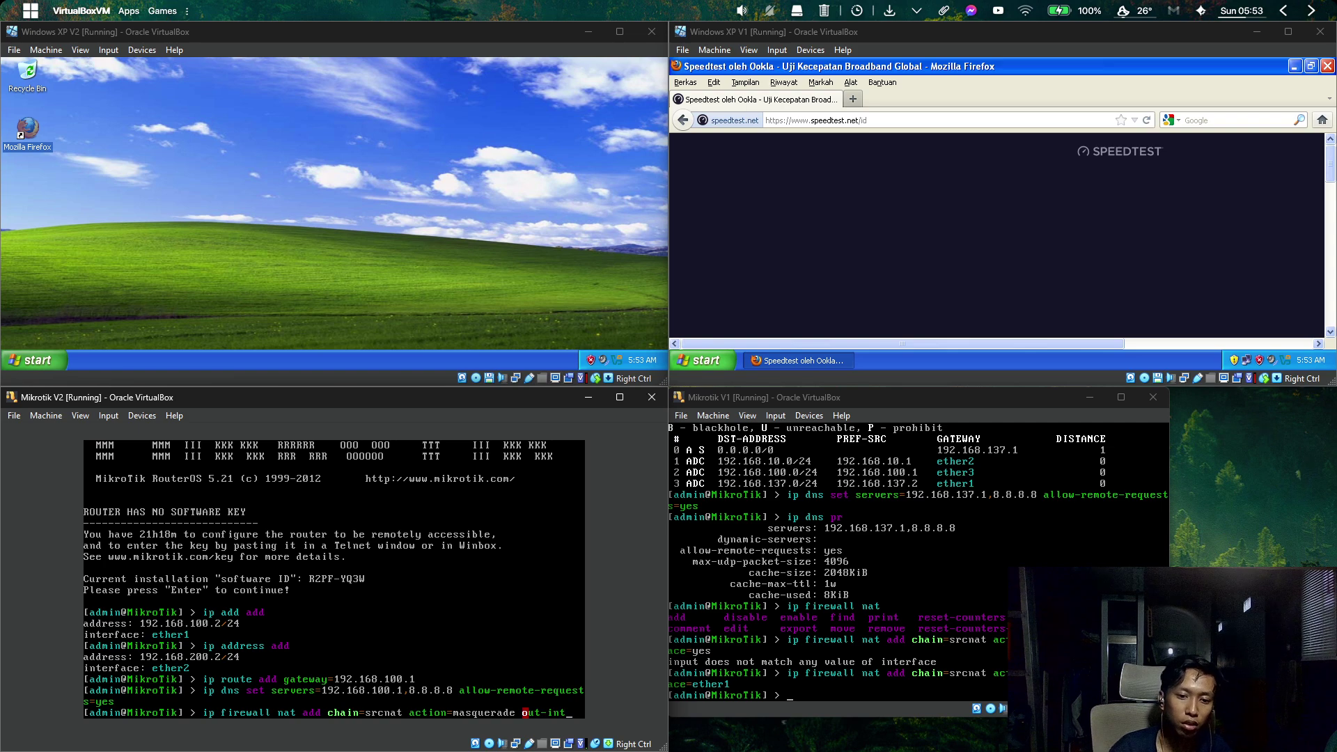
pyautogui.write('t')
pyautogui.press('Tab')
pyautogui.write('ether')
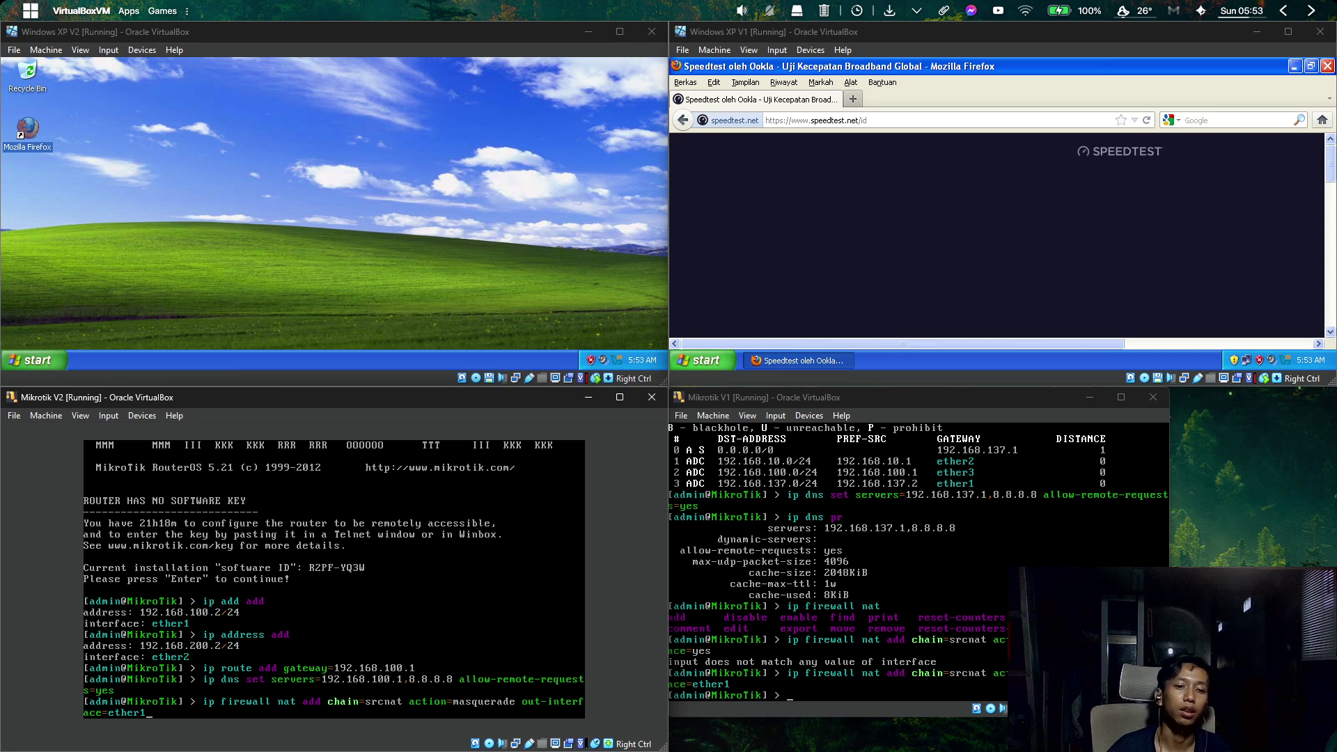
pyautogui.write('1')
pyautogui.press('Return')
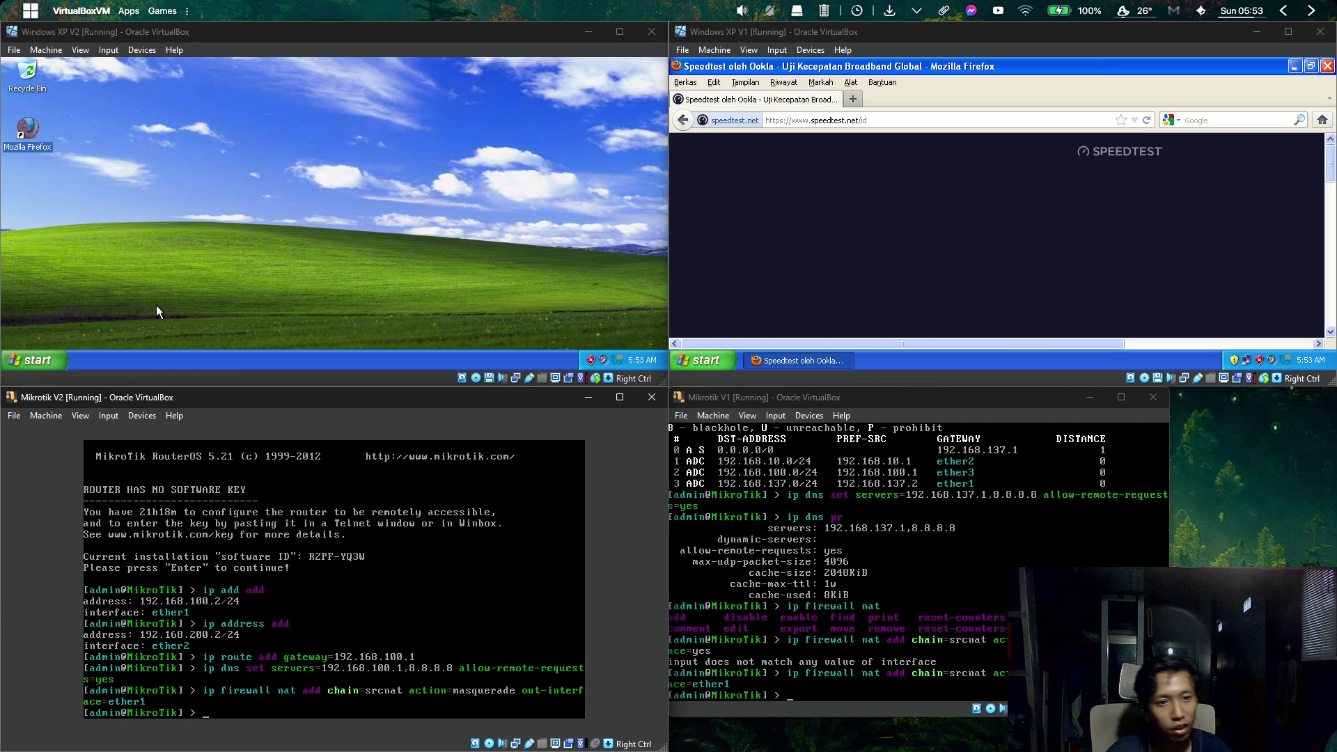
# Close Firefox, run ping google.com -t from XP V1's cmd, then open XP V2's Run prompt.
pyautogui.click(886, 124)
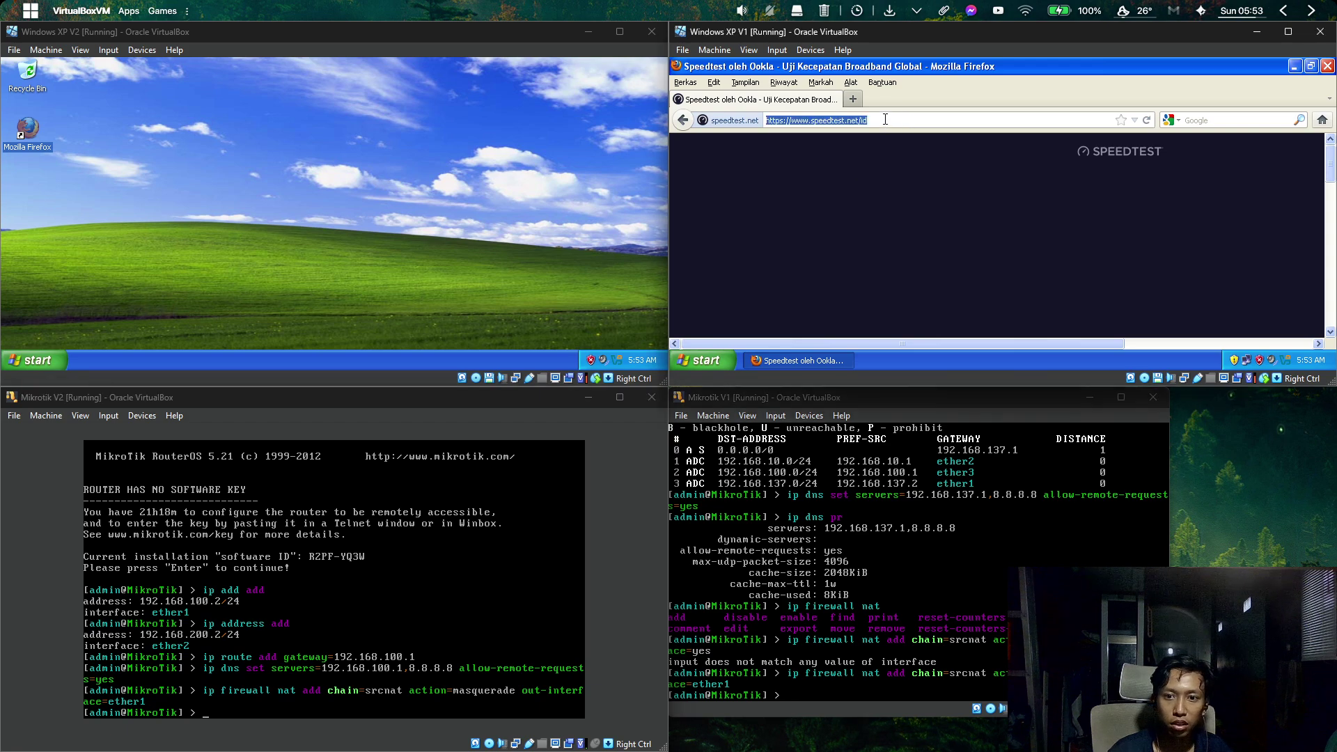
pyautogui.click(1326, 69)
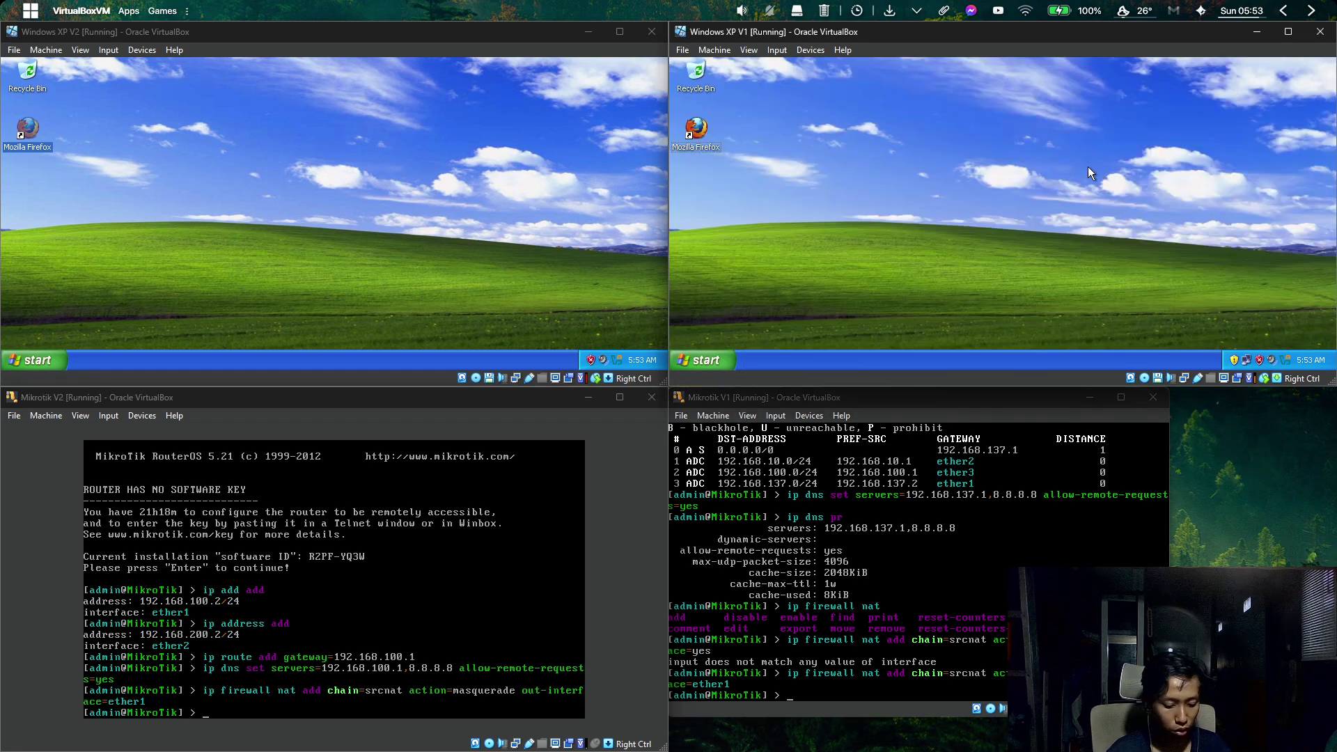
pyautogui.press('super+r')
pyautogui.write('cmd')
pyautogui.press('Return')
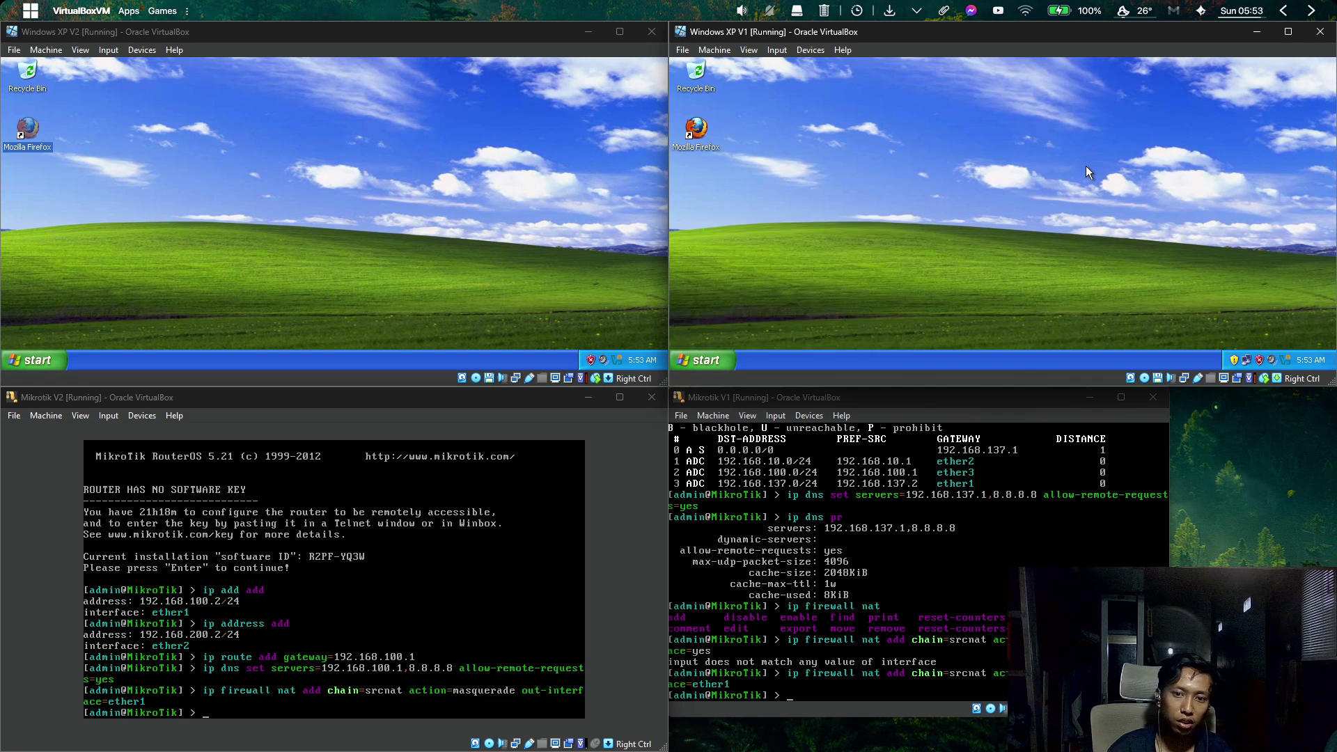
pyautogui.write('ping')
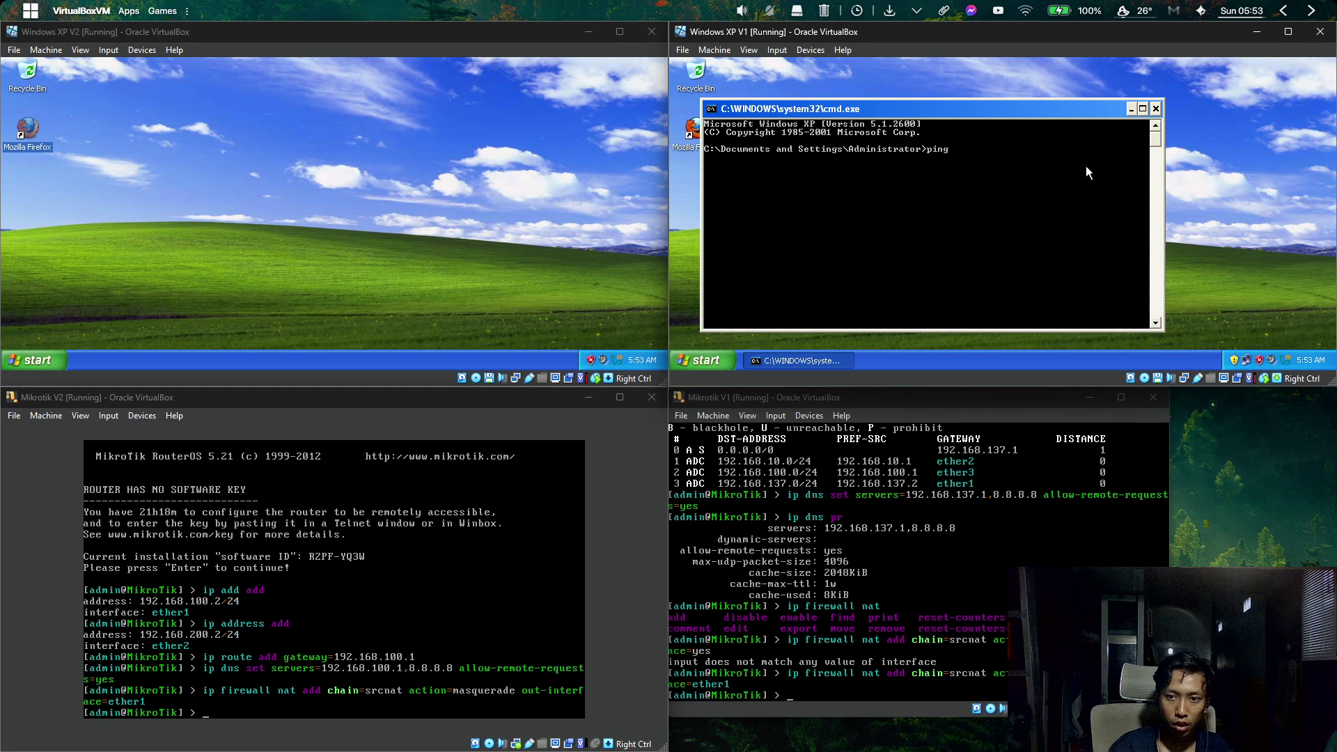
pyautogui.write(' google.com')
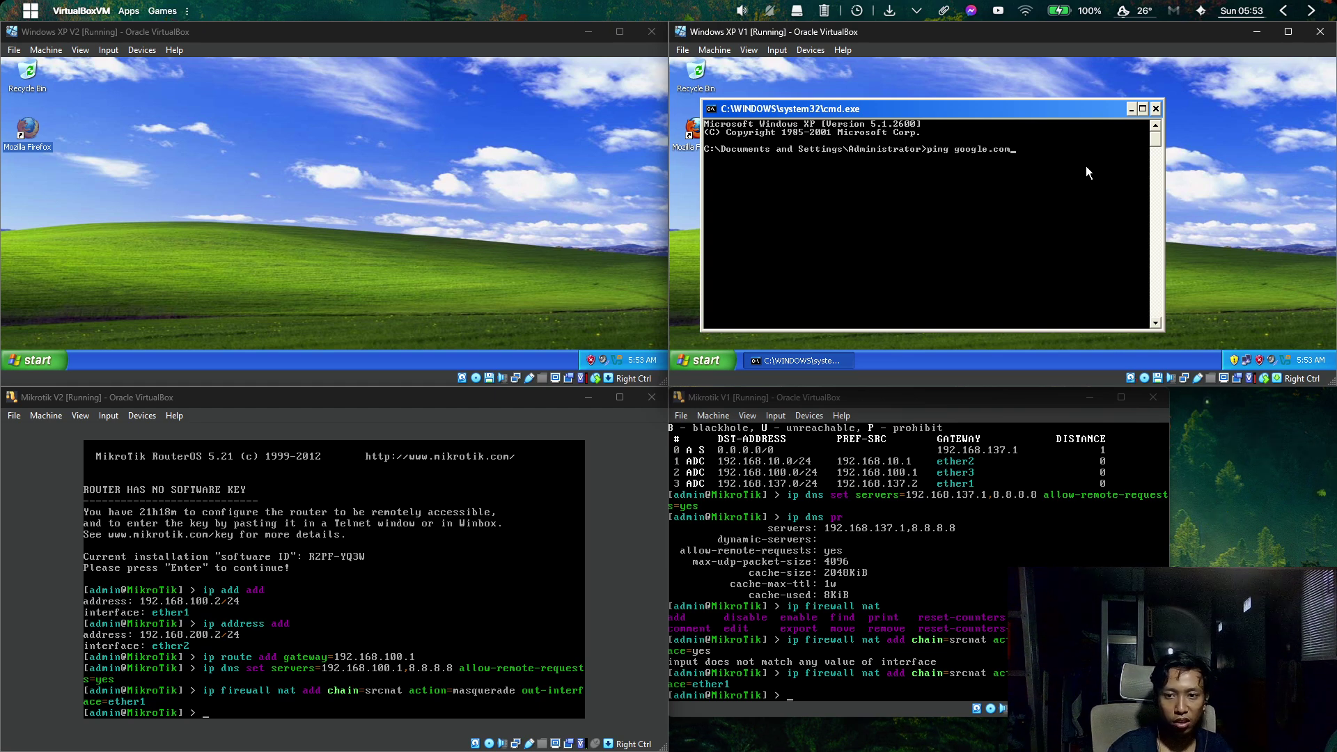
pyautogui.write(' -t')
pyautogui.press('Return')
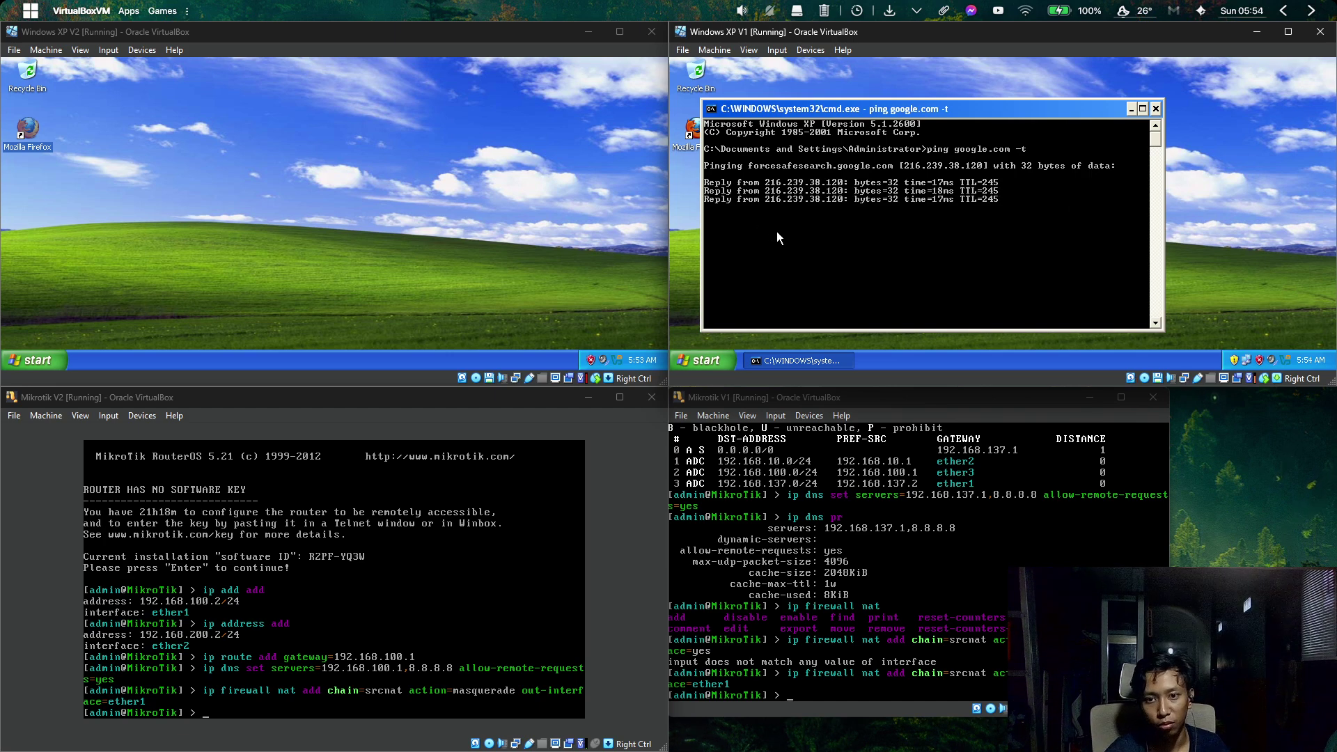
pyautogui.click(300, 112)
pyautogui.press('super+r')
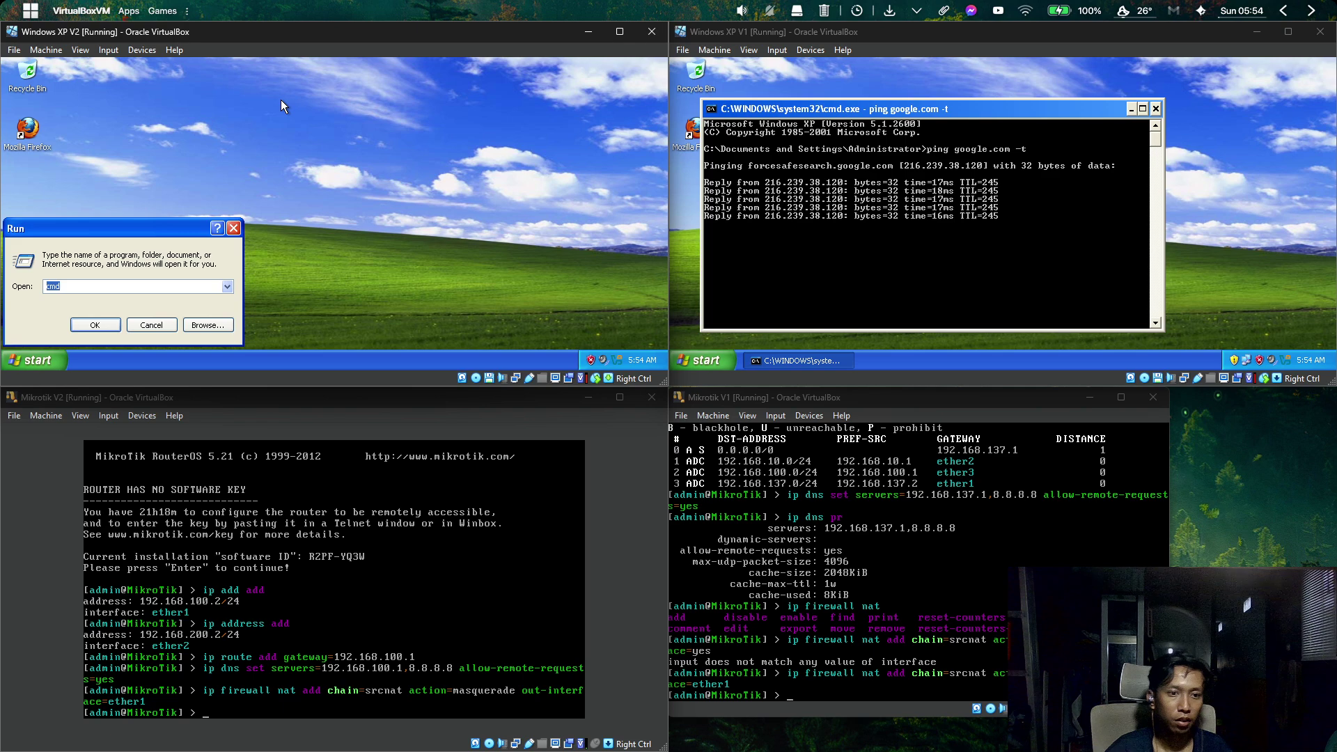
# On Win XP V2, open the Control Panel from the Start menu and maximize it.
pyautogui.press('Escape')
pyautogui.press('super')
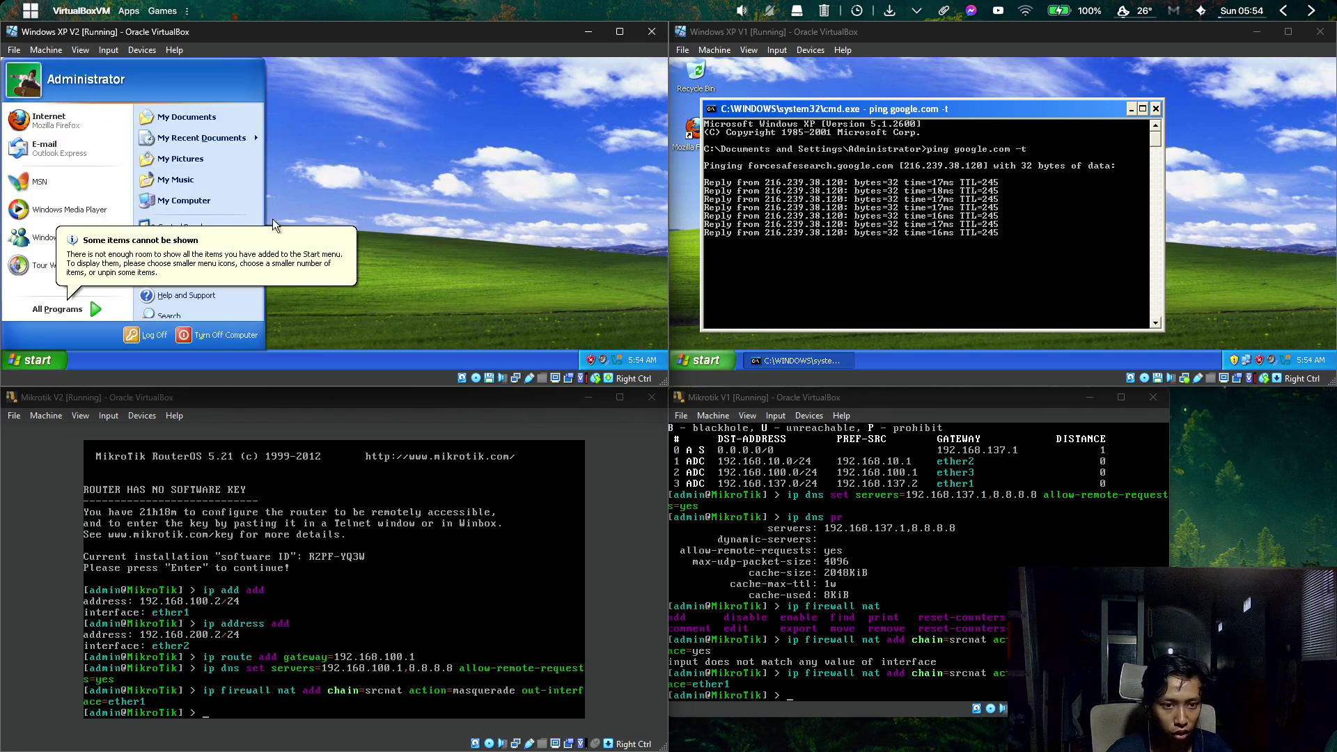
pyautogui.click(381, 268)
pyautogui.click(49, 357)
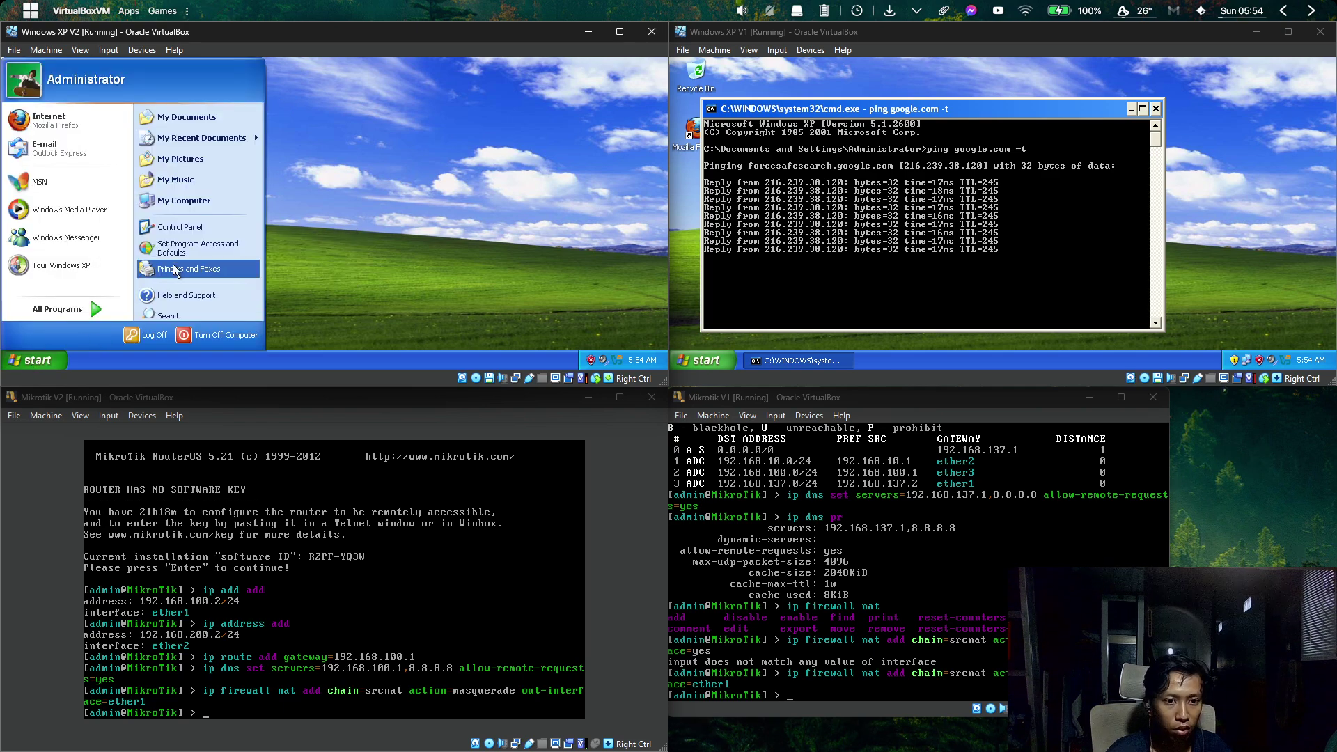
pyautogui.click(179, 226)
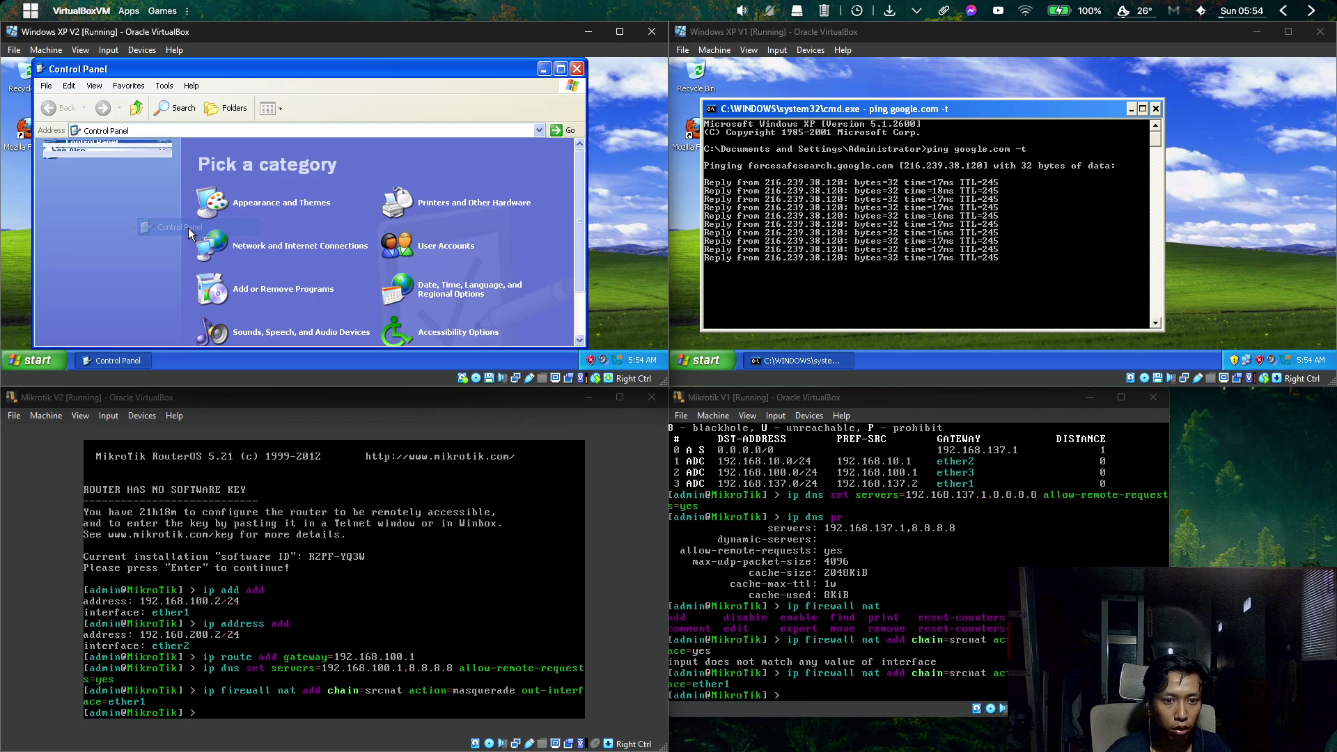
pyautogui.doubleClick(379, 65)
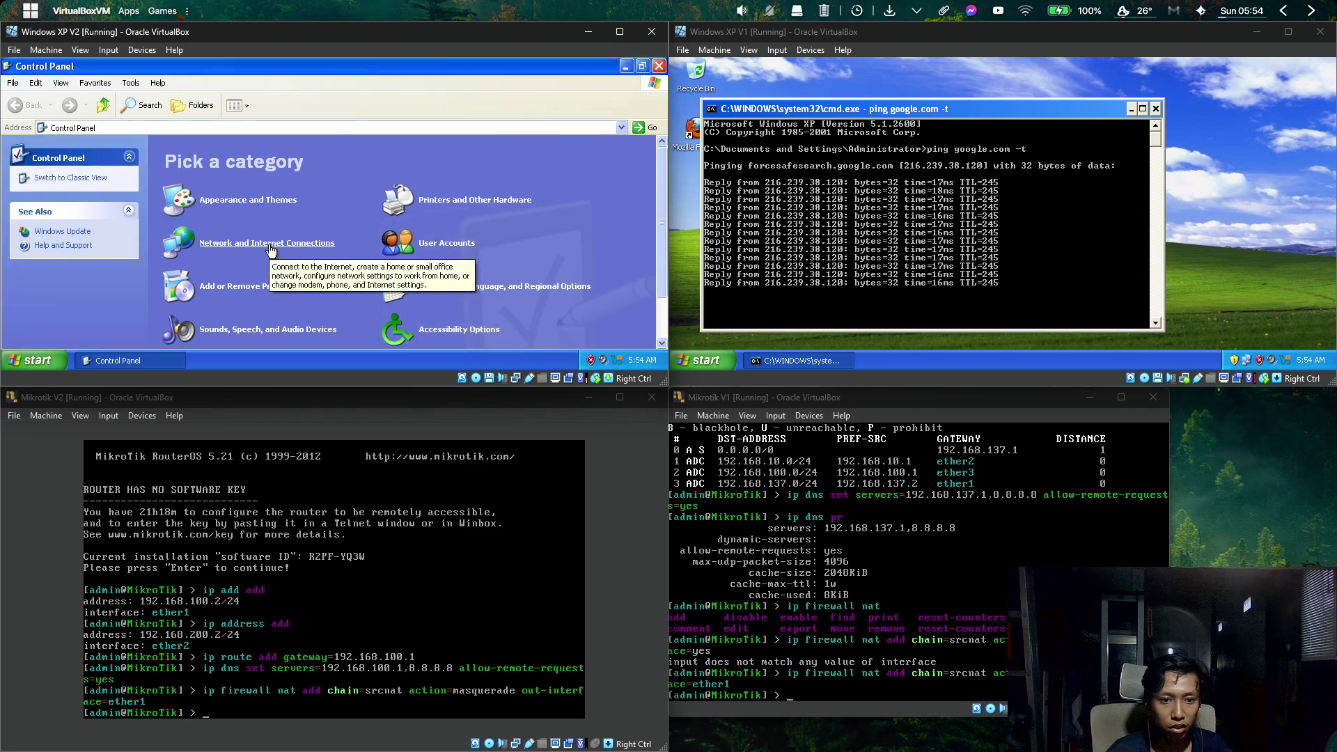
# Go to Network and Internet Connections > Network Connections and locate the Local Area Connection.
pyautogui.click(268, 244)
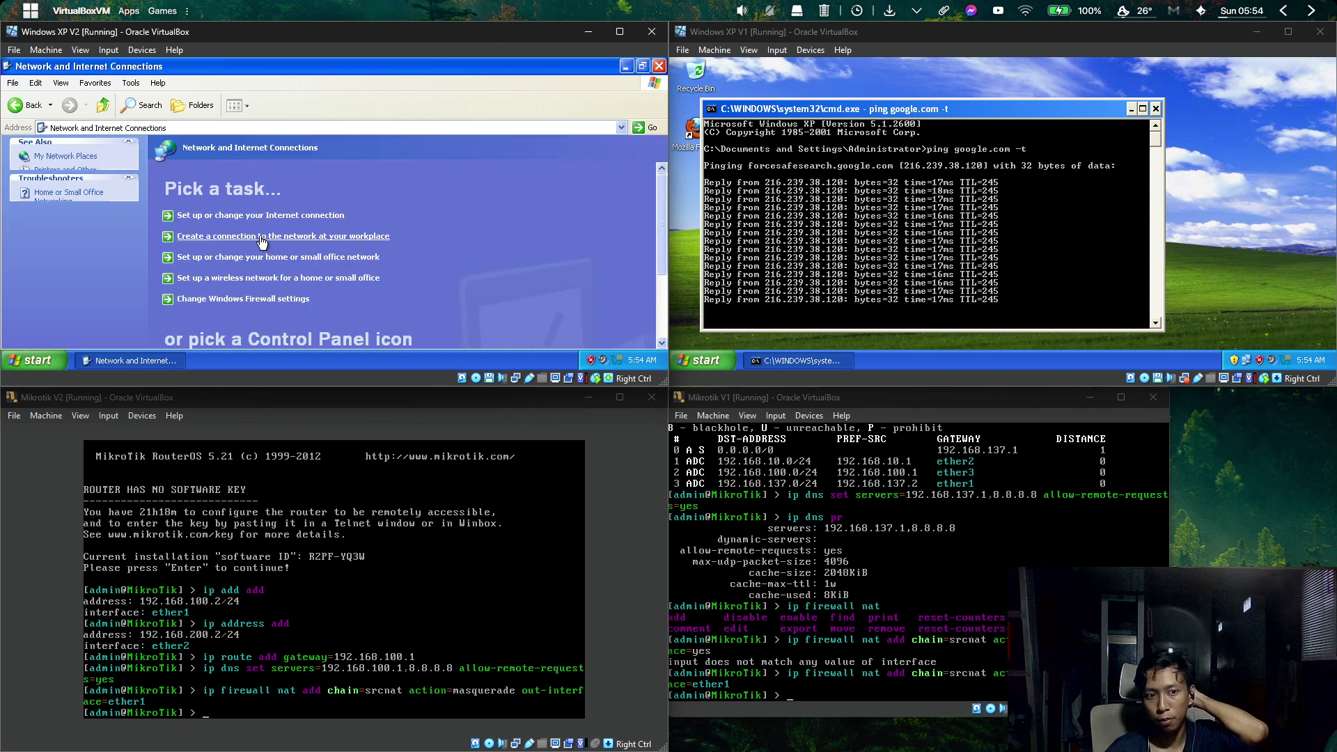
pyautogui.click(661, 291)
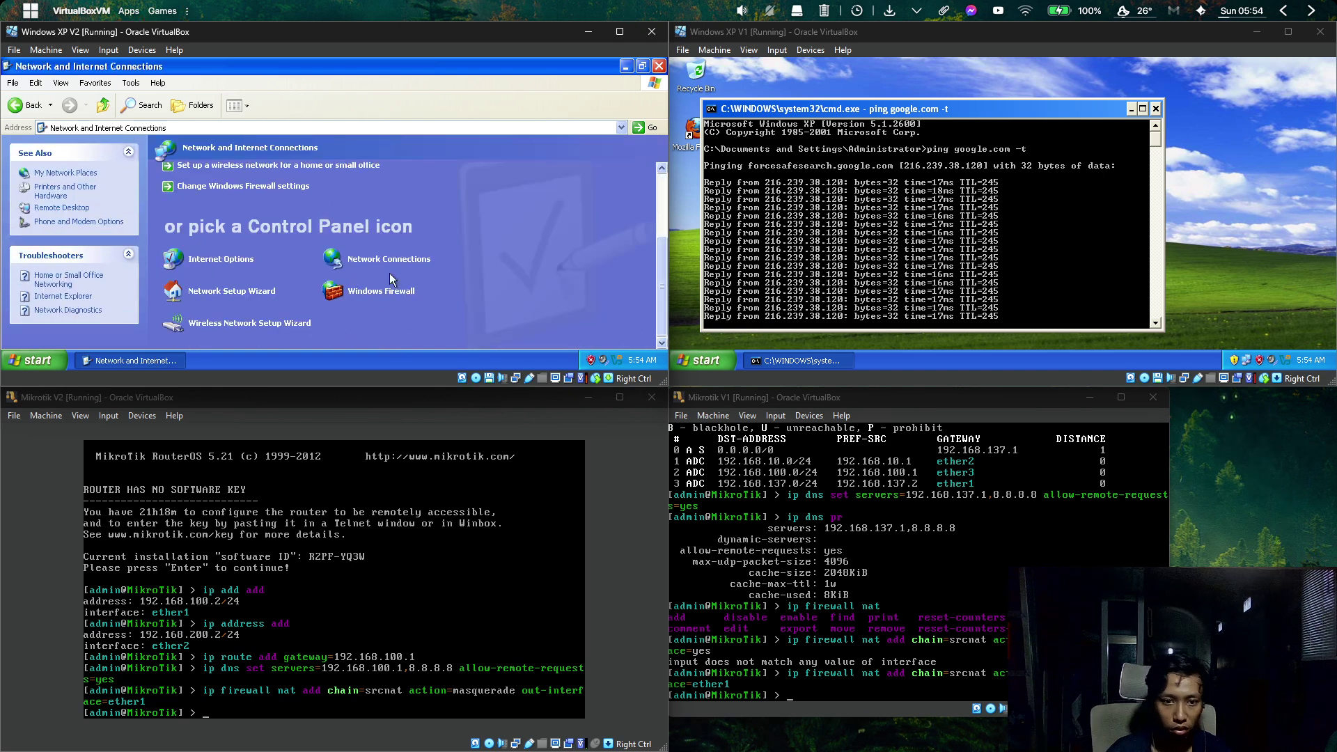
pyautogui.click(339, 266)
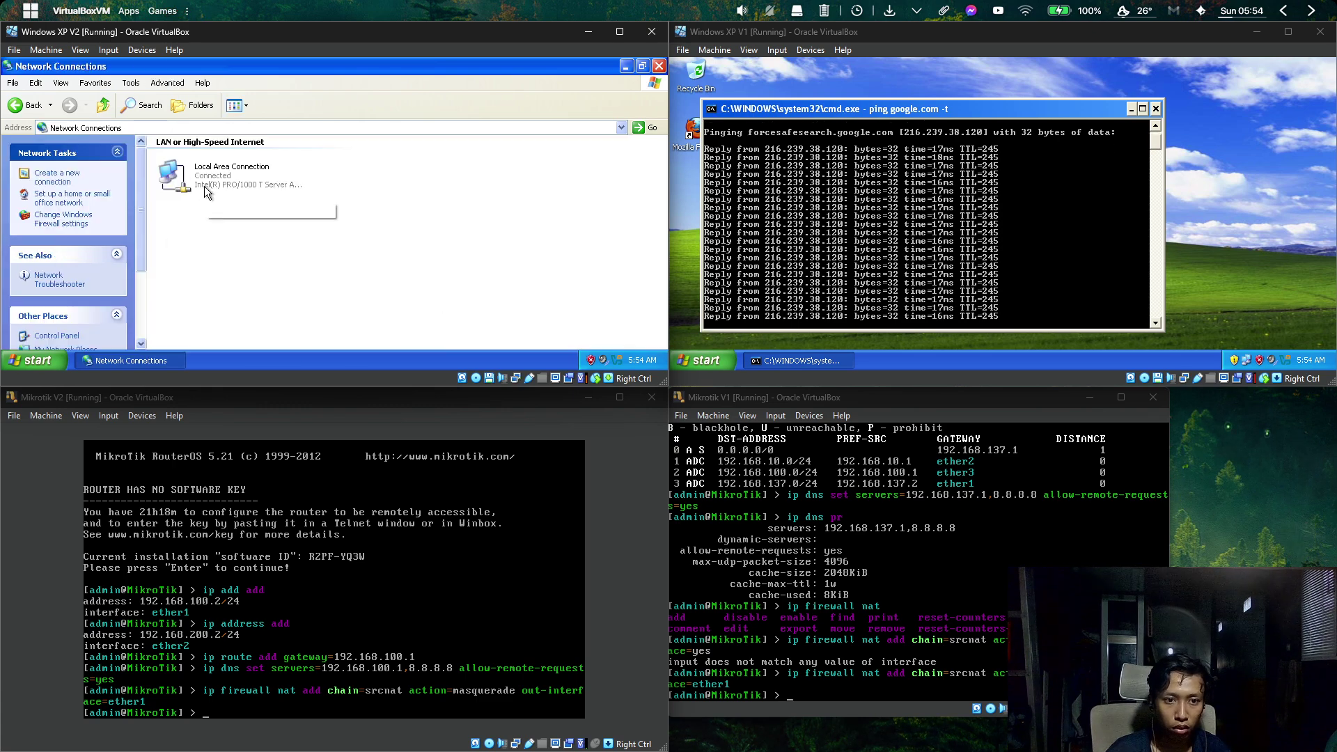
pyautogui.moveTo(390, 233); pyautogui.dragTo(244, 172)
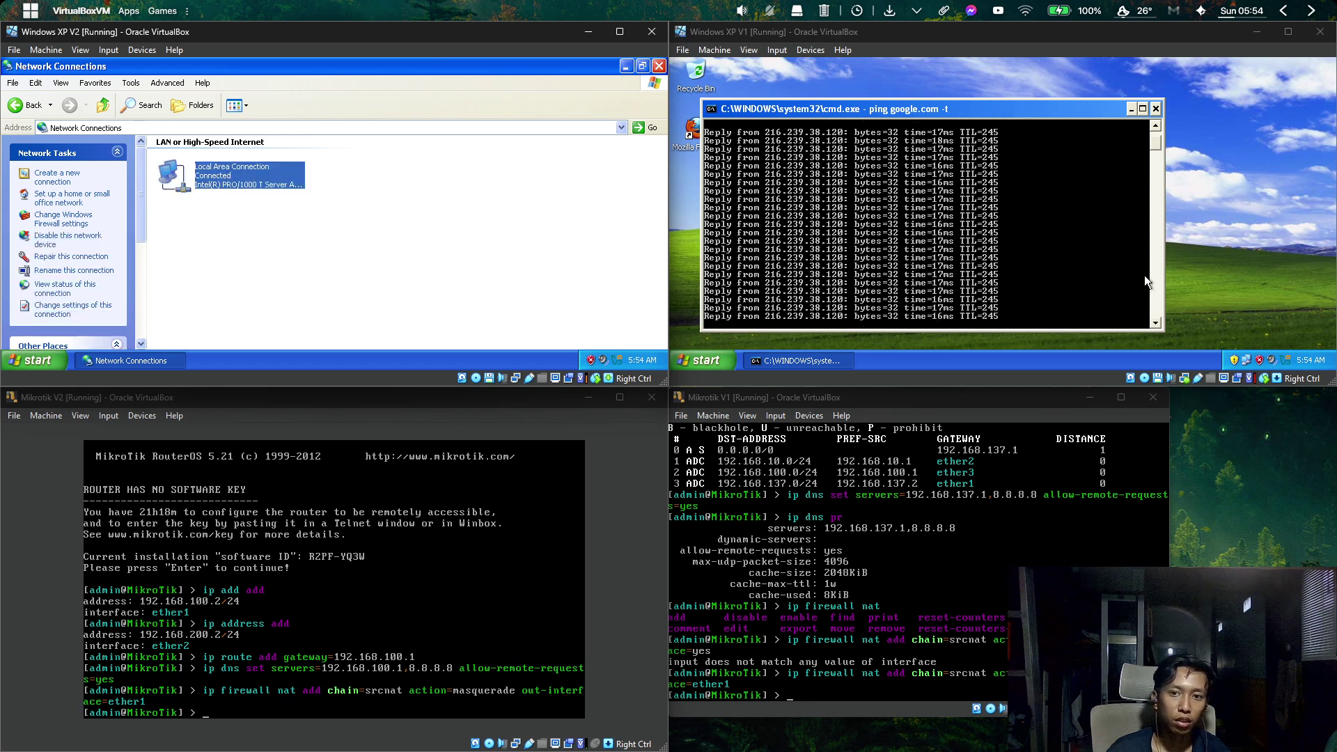
pyautogui.click(415, 209)
pyautogui.click(284, 189)
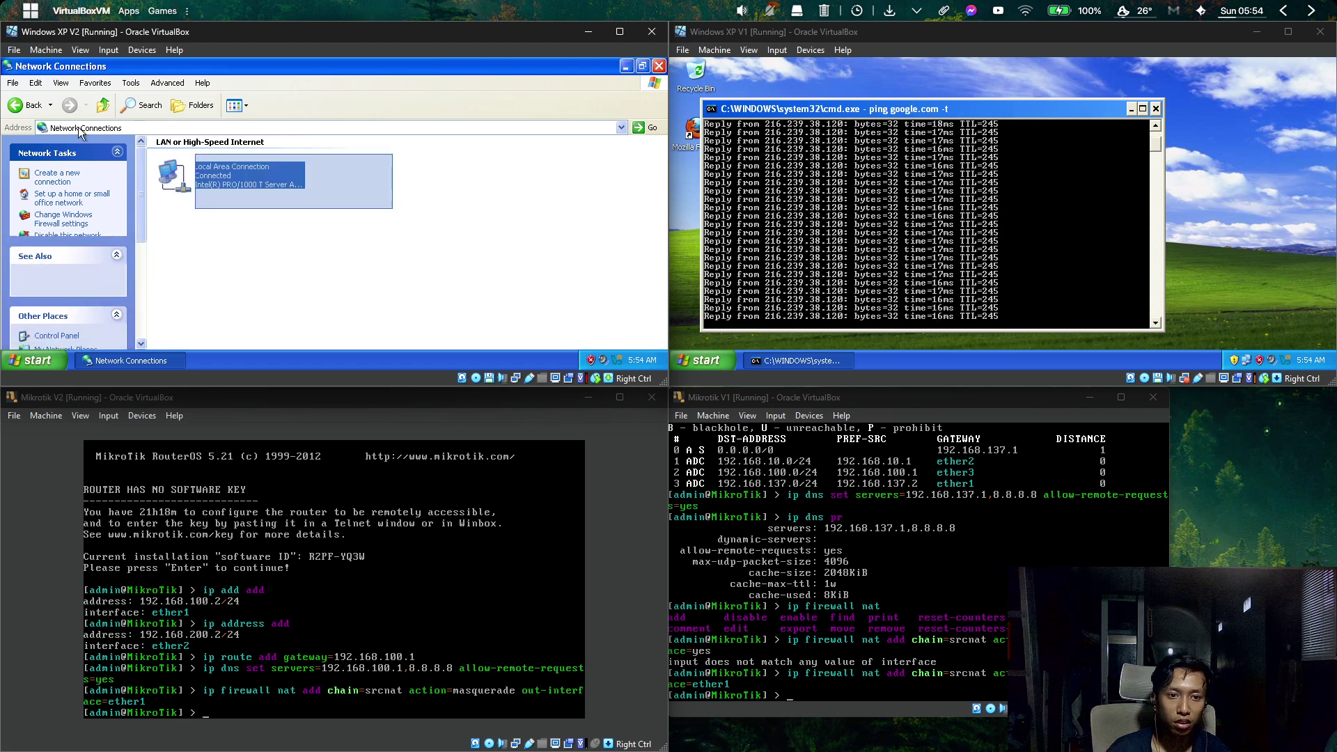
pyautogui.click(373, 209)
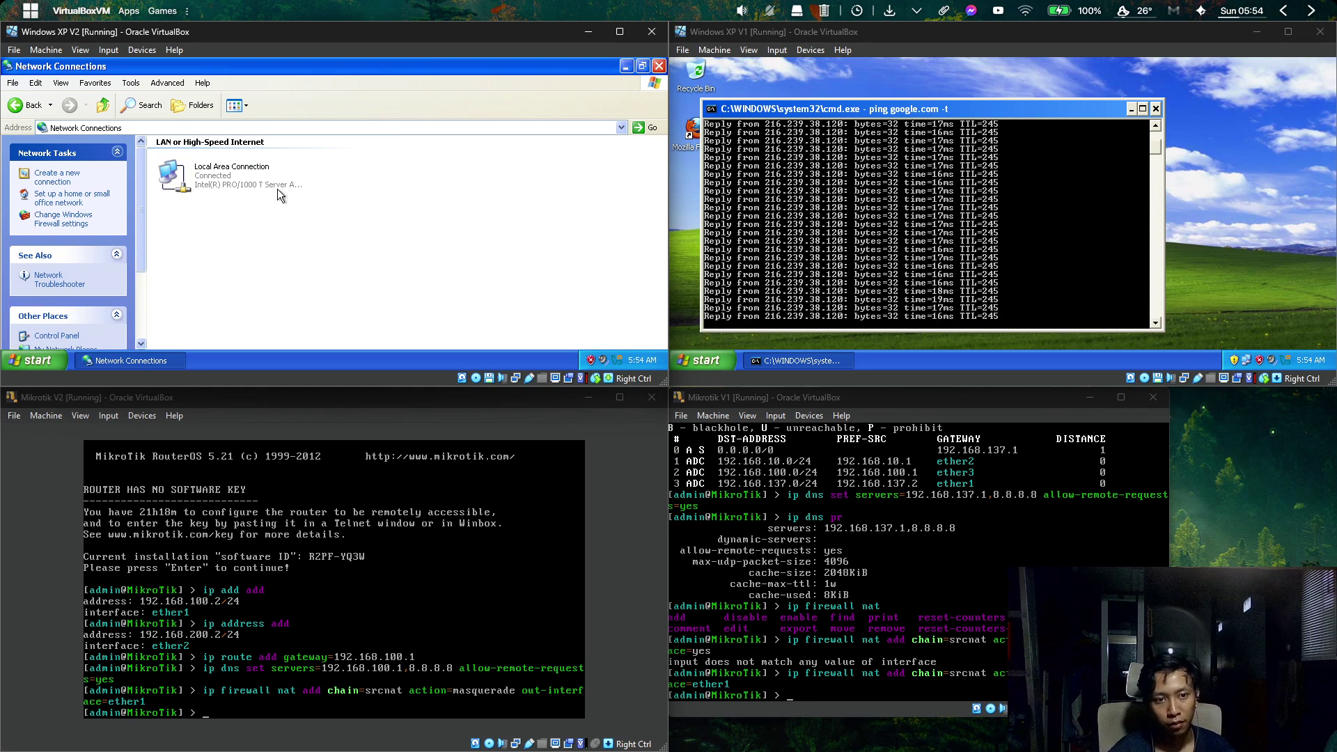
# Open the Local Area Connection's Internet Protocol (TCP/IP) properties.
pyautogui.doubleClick(200, 174)
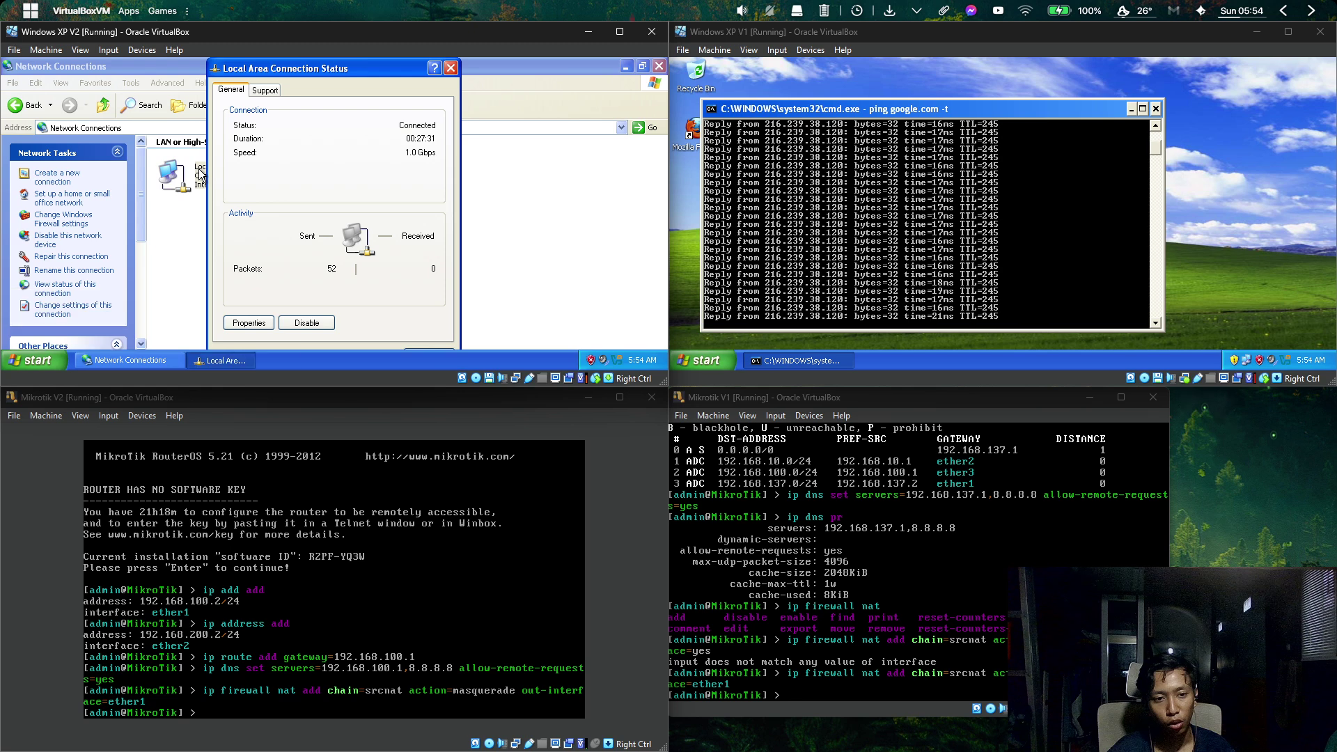
pyautogui.click(238, 326)
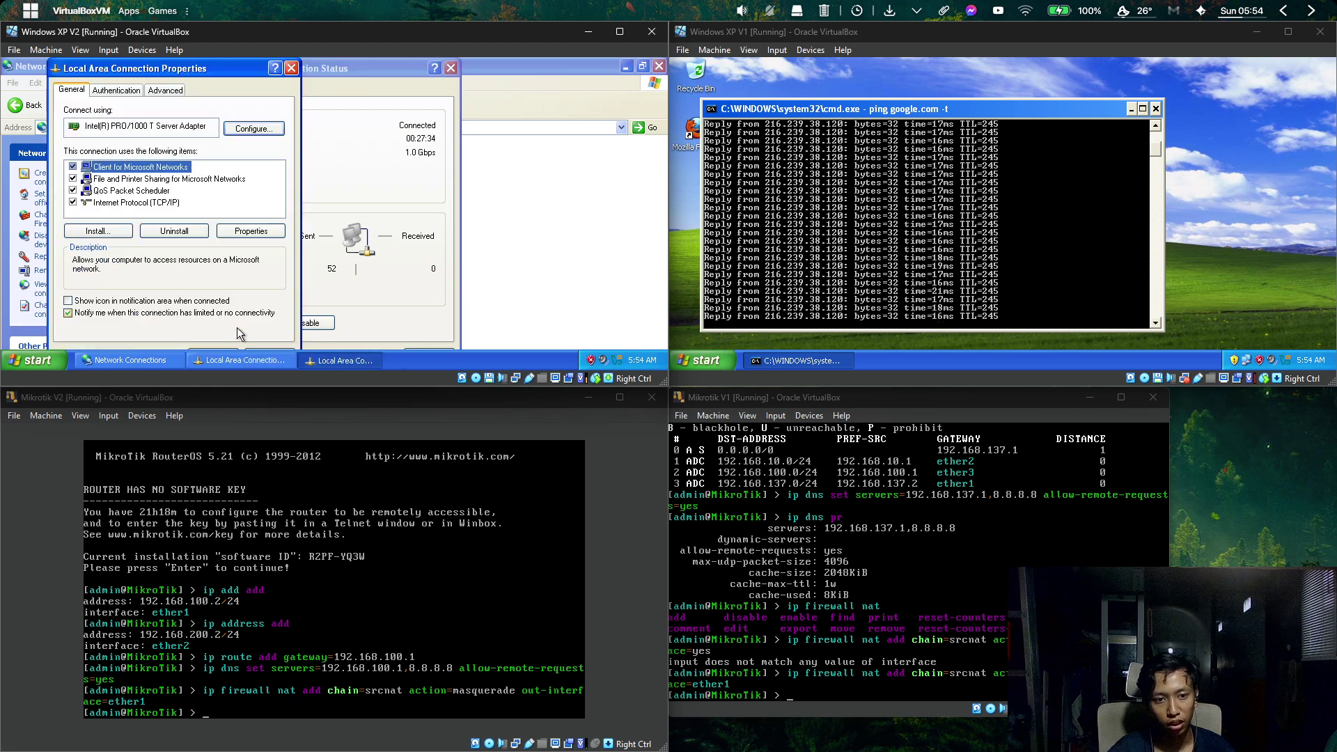
pyautogui.click(142, 202)
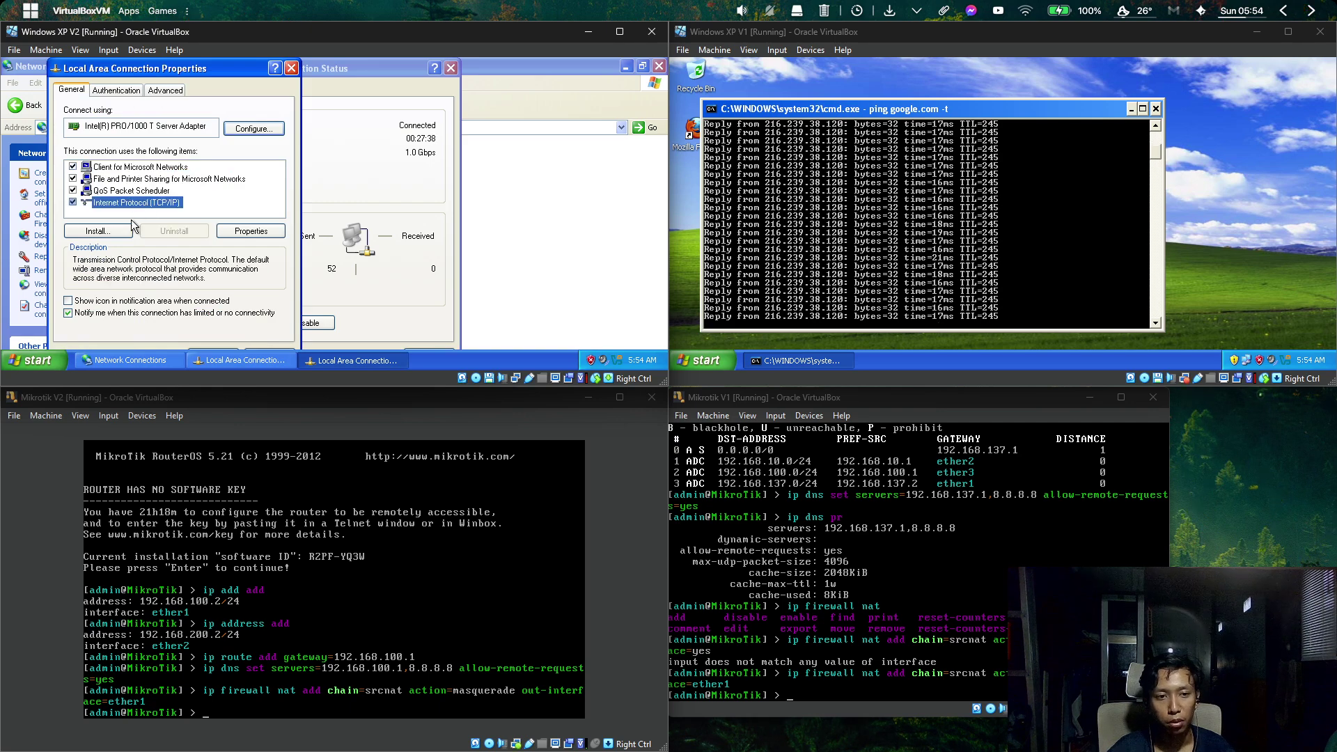
pyautogui.click(277, 234)
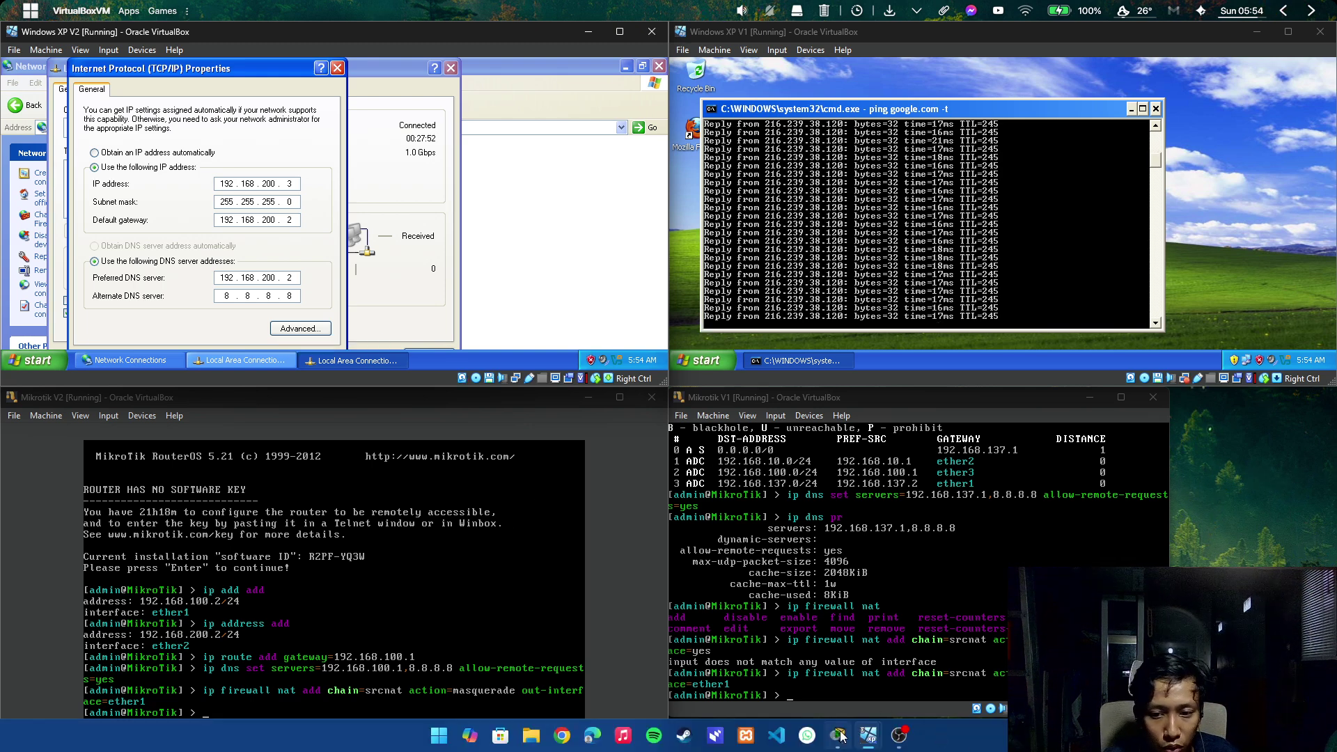
# In Packet Tracer, reposition the Win XP V2 PC, its address note and the ETHERNET 2 192.168.200.2 label, then minimize.
pyautogui.click(840, 737)
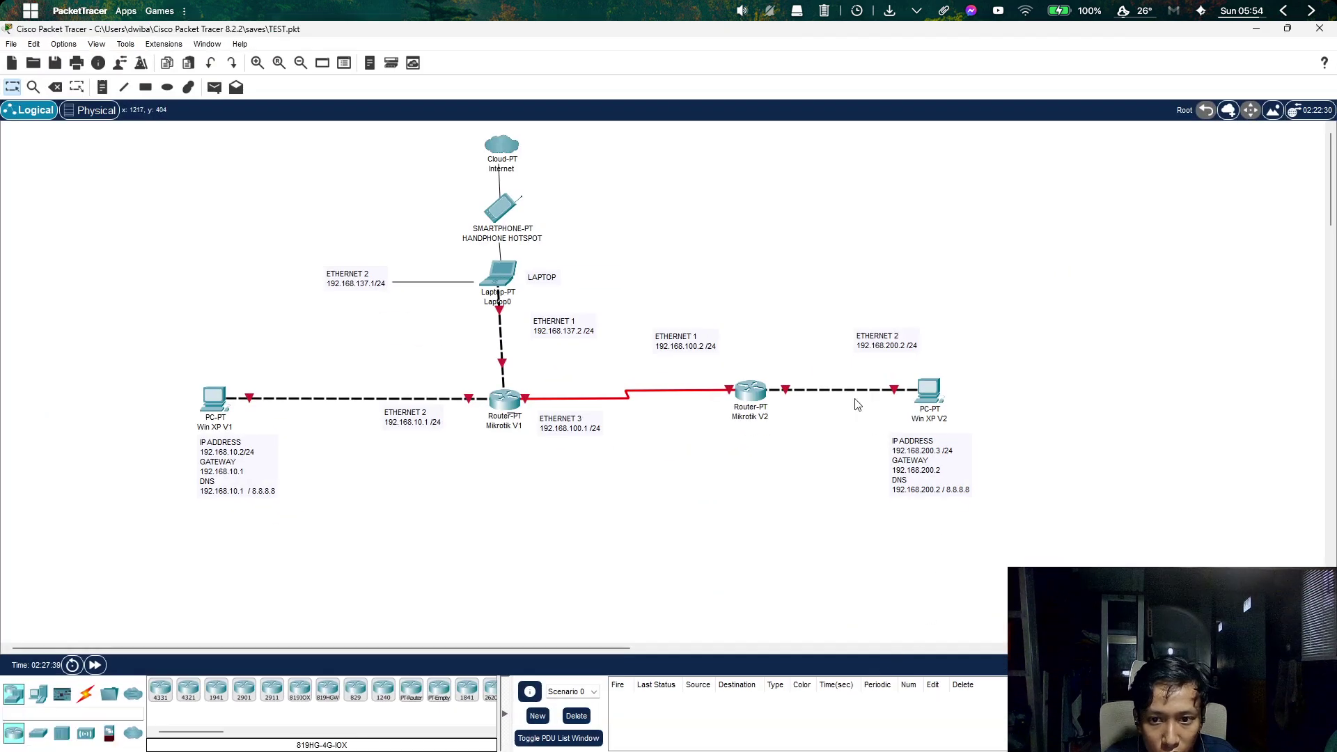
pyautogui.moveTo(926, 416); pyautogui.dragTo(947, 411)
pyautogui.moveTo(922, 464)
pyautogui.mouseDown()
pyautogui.moveTo(948, 439)
pyautogui.moveTo(943, 475)
pyautogui.mouseUp()
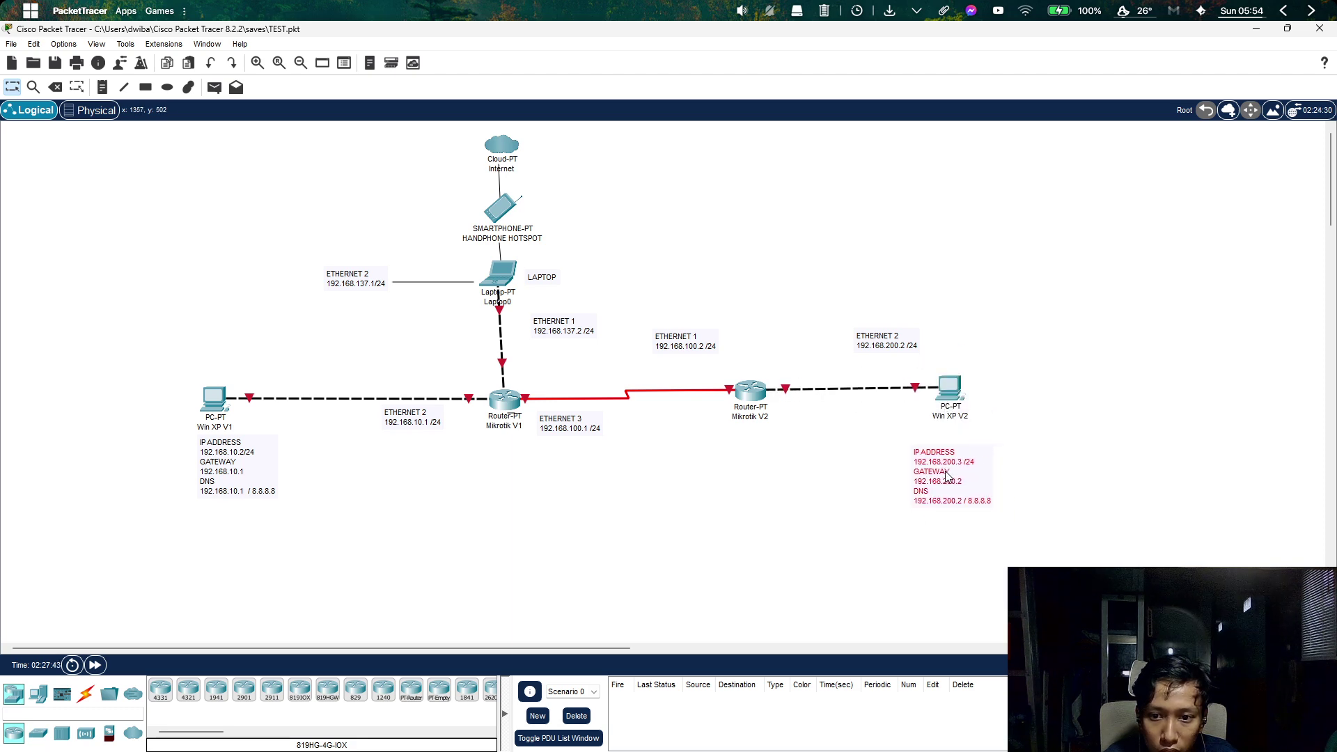
pyautogui.moveTo(902, 356); pyautogui.dragTo(870, 351)
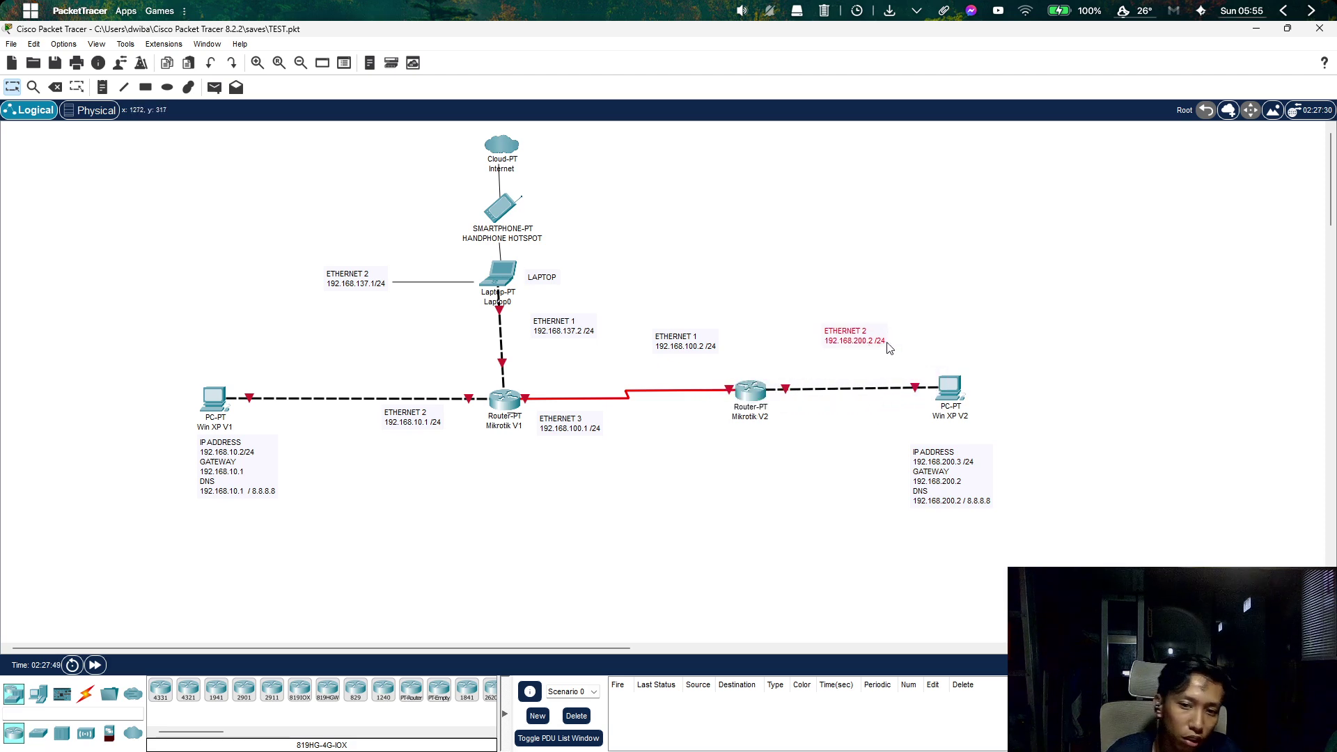
pyautogui.click(1256, 28)
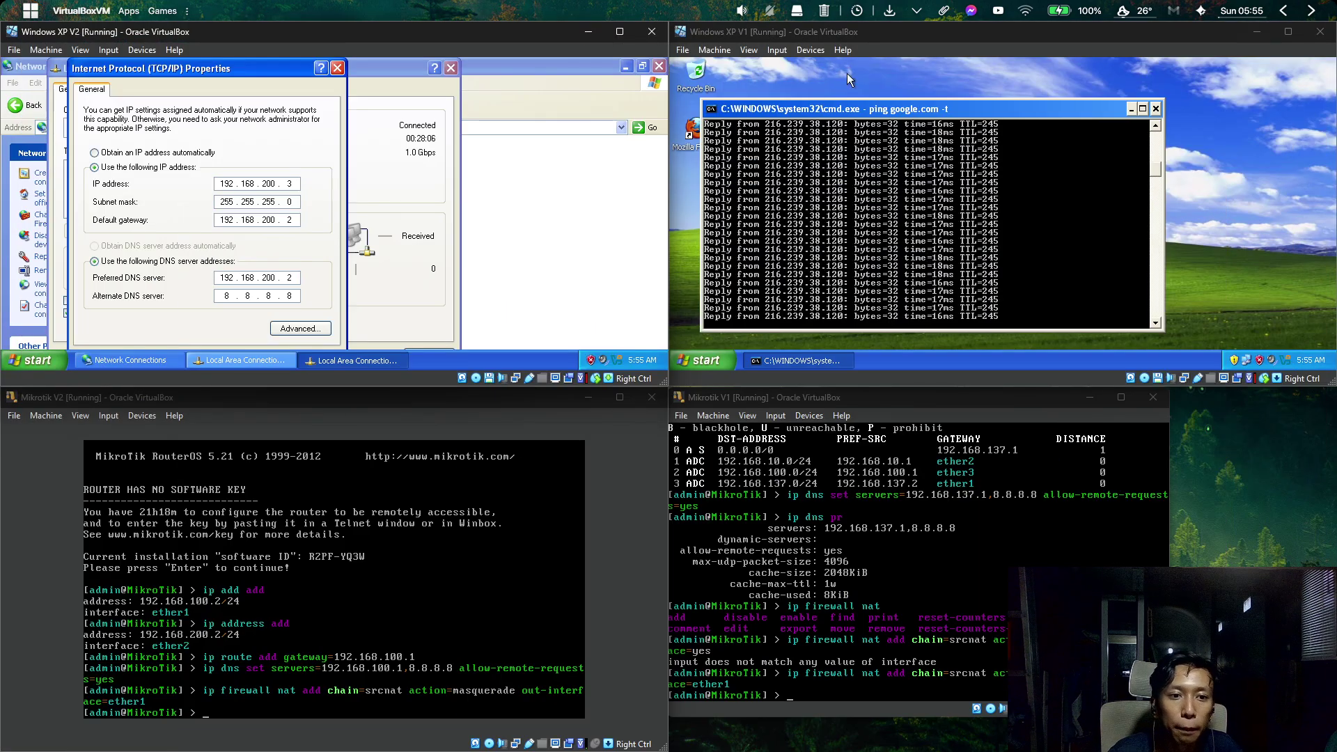
# Point out the IP 192.168.200.3, gateway 192.168.200.2 and preferred DNS 192.168.200.2 octets.
pyautogui.doubleClick(220, 183)
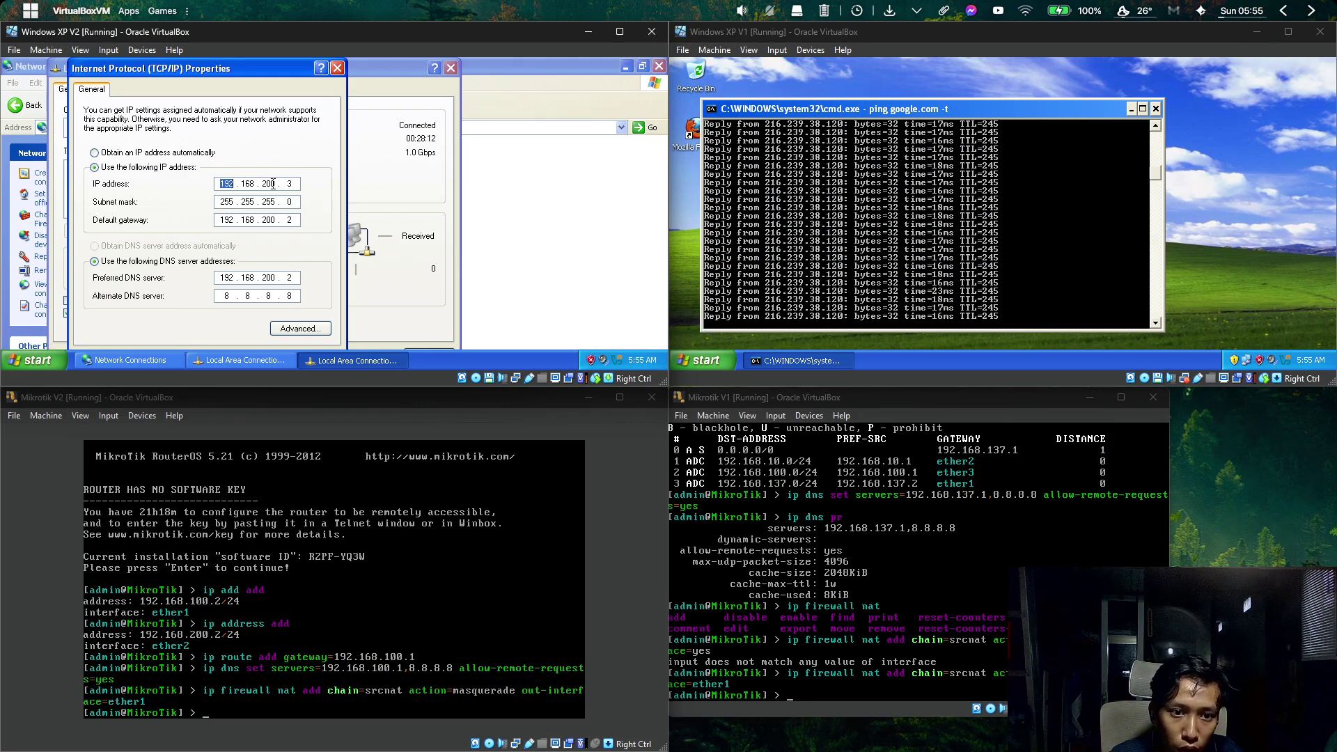
pyautogui.doubleClick(300, 182)
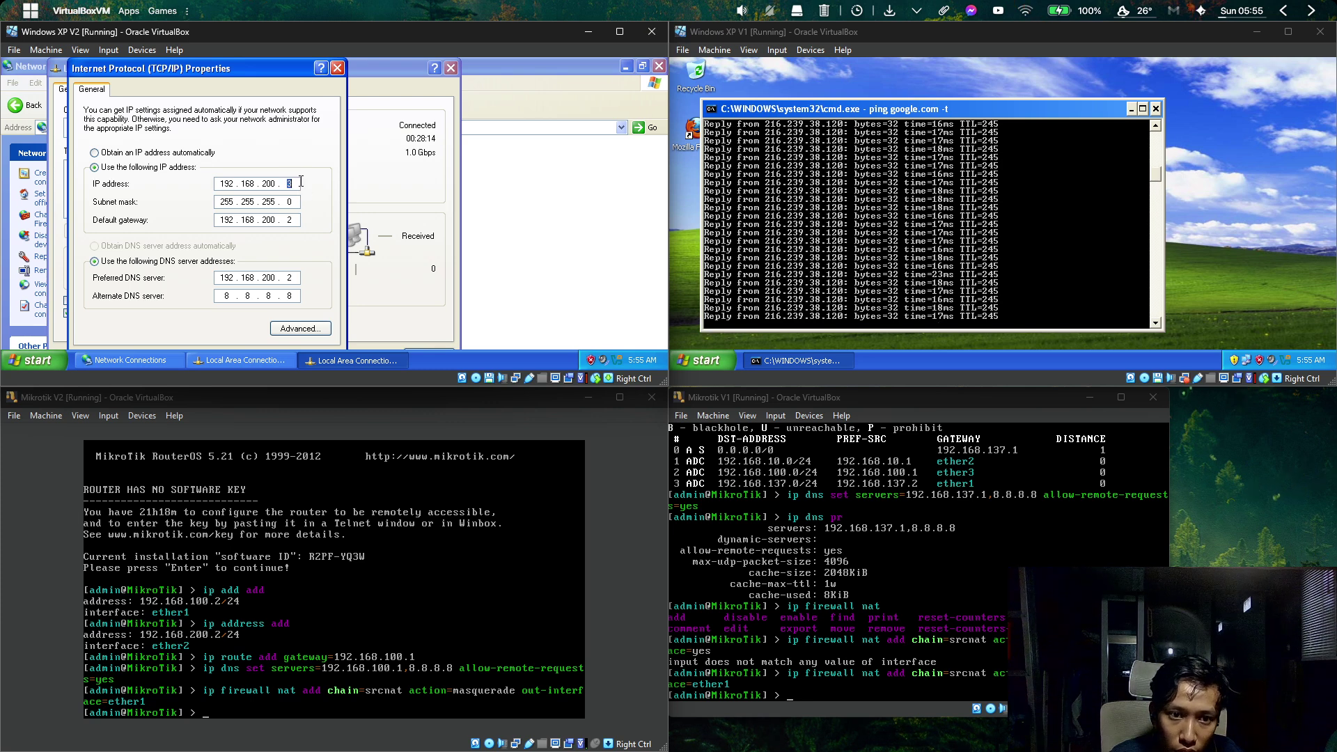
pyautogui.doubleClick(248, 220)
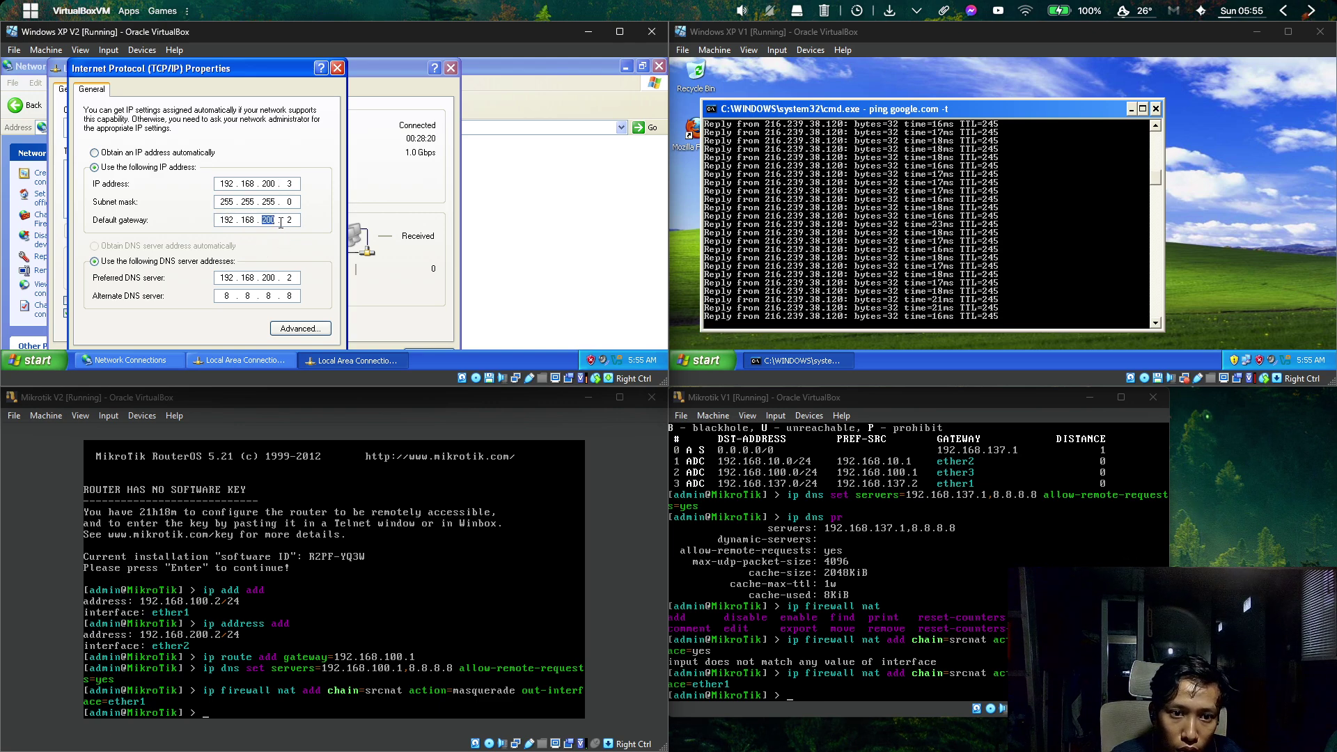
pyautogui.doubleClick(288, 219)
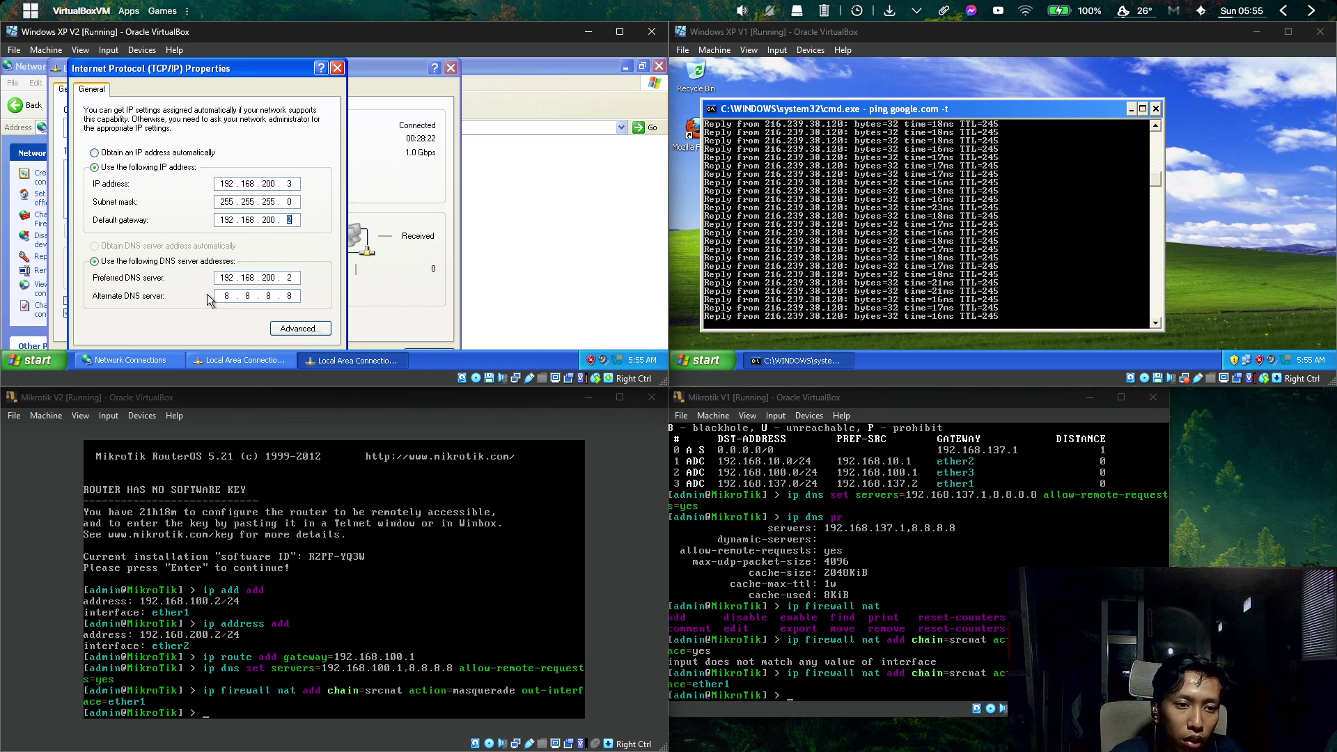
pyautogui.click(222, 277)
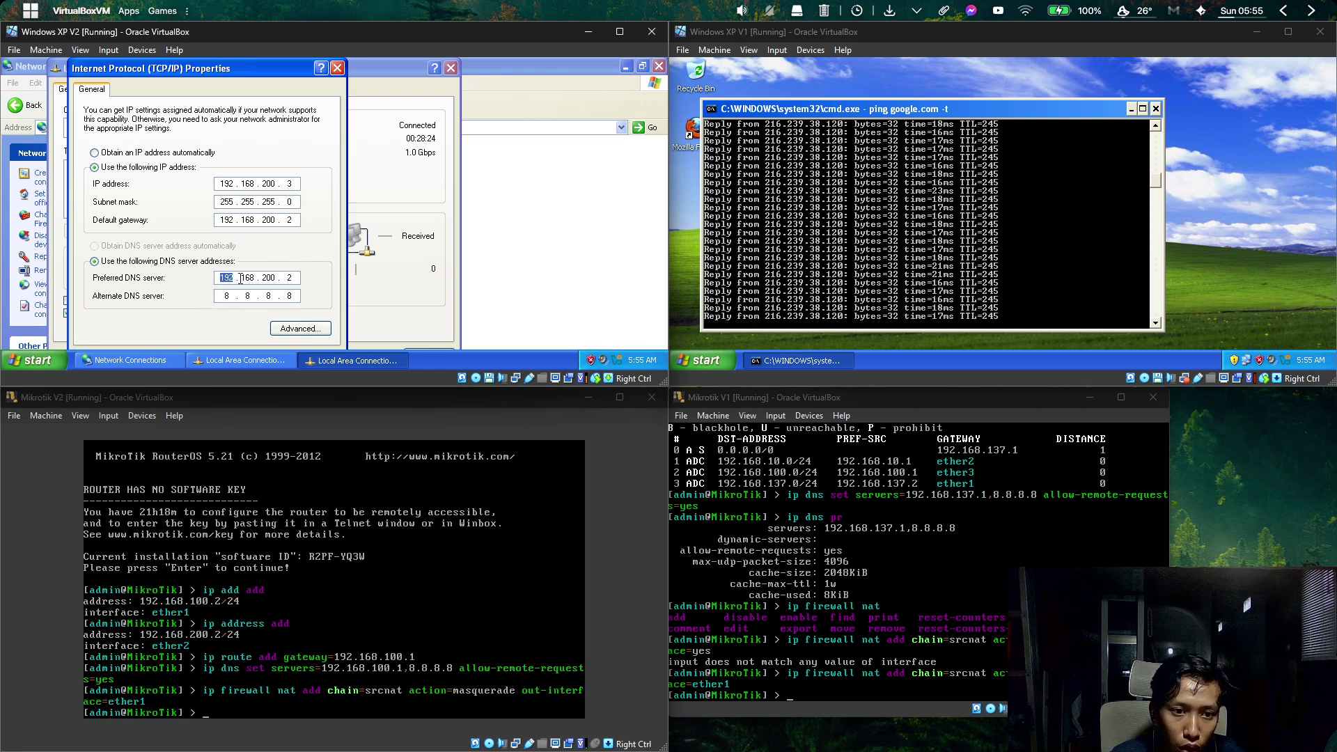
pyautogui.doubleClick(249, 277)
pyautogui.doubleClick(269, 277)
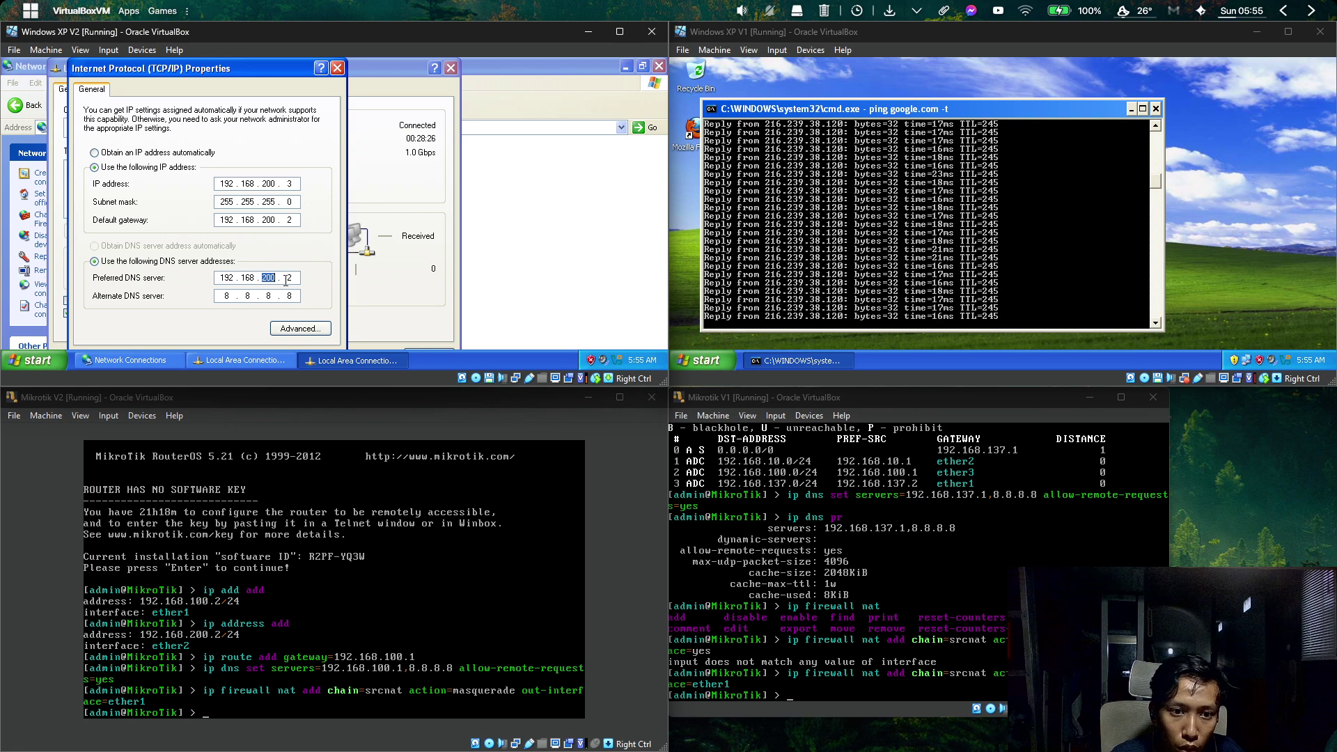
pyautogui.doubleClick(298, 278)
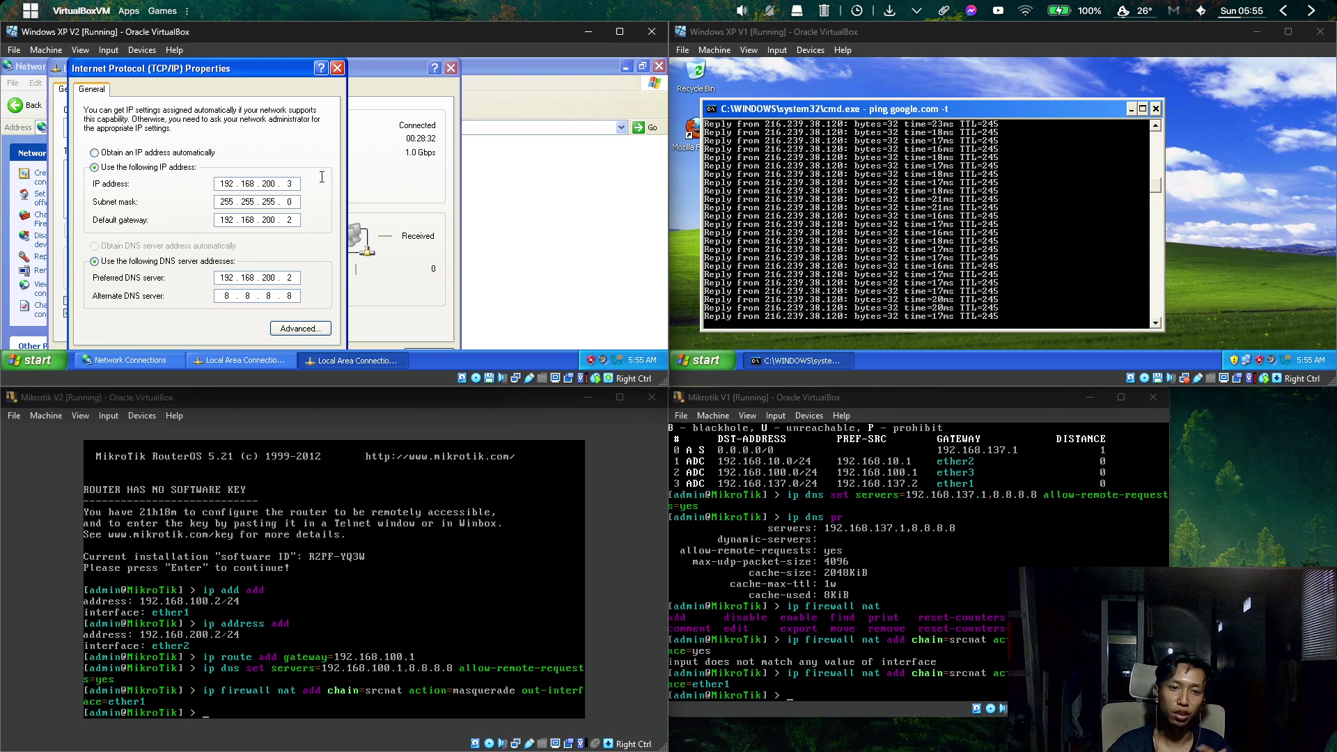
# Close the TCP/IP Properties, connection Properties, Status and Network Connections windows.
pyautogui.click(337, 68)
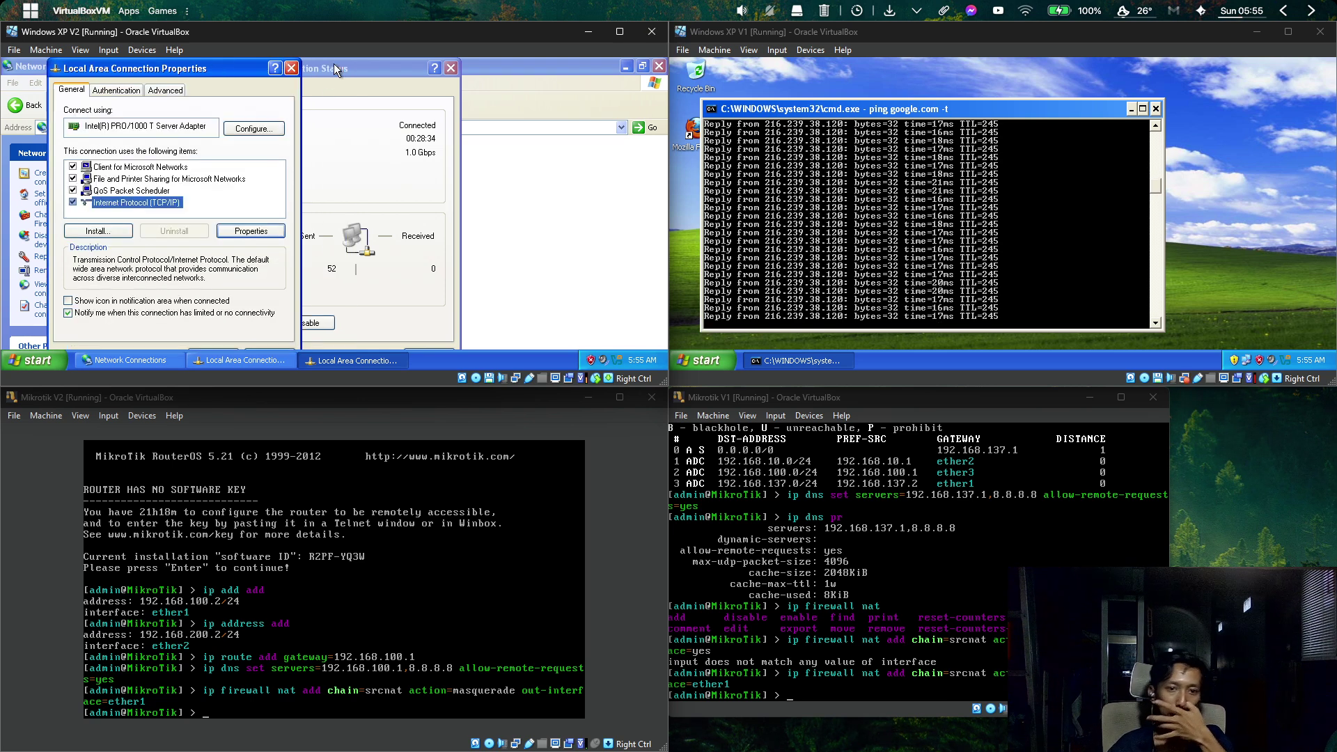
pyautogui.click(291, 69)
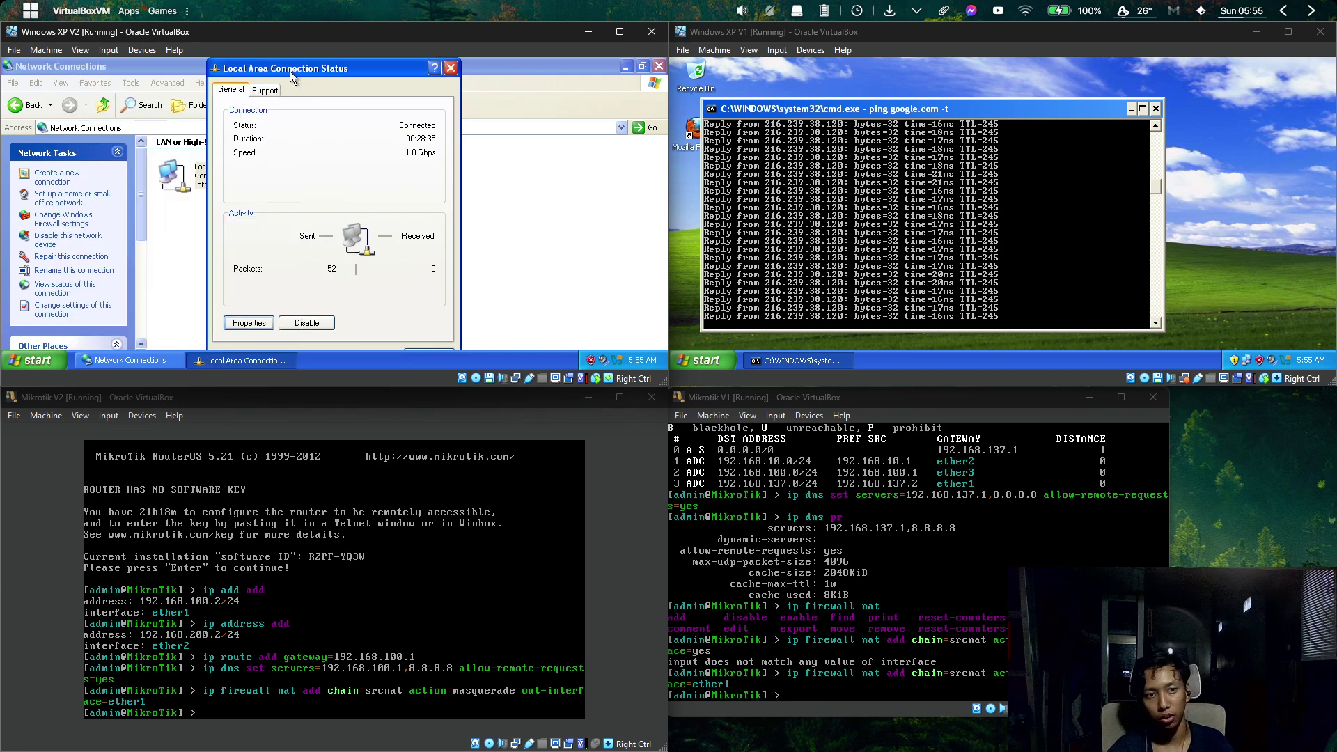
pyautogui.click(450, 68)
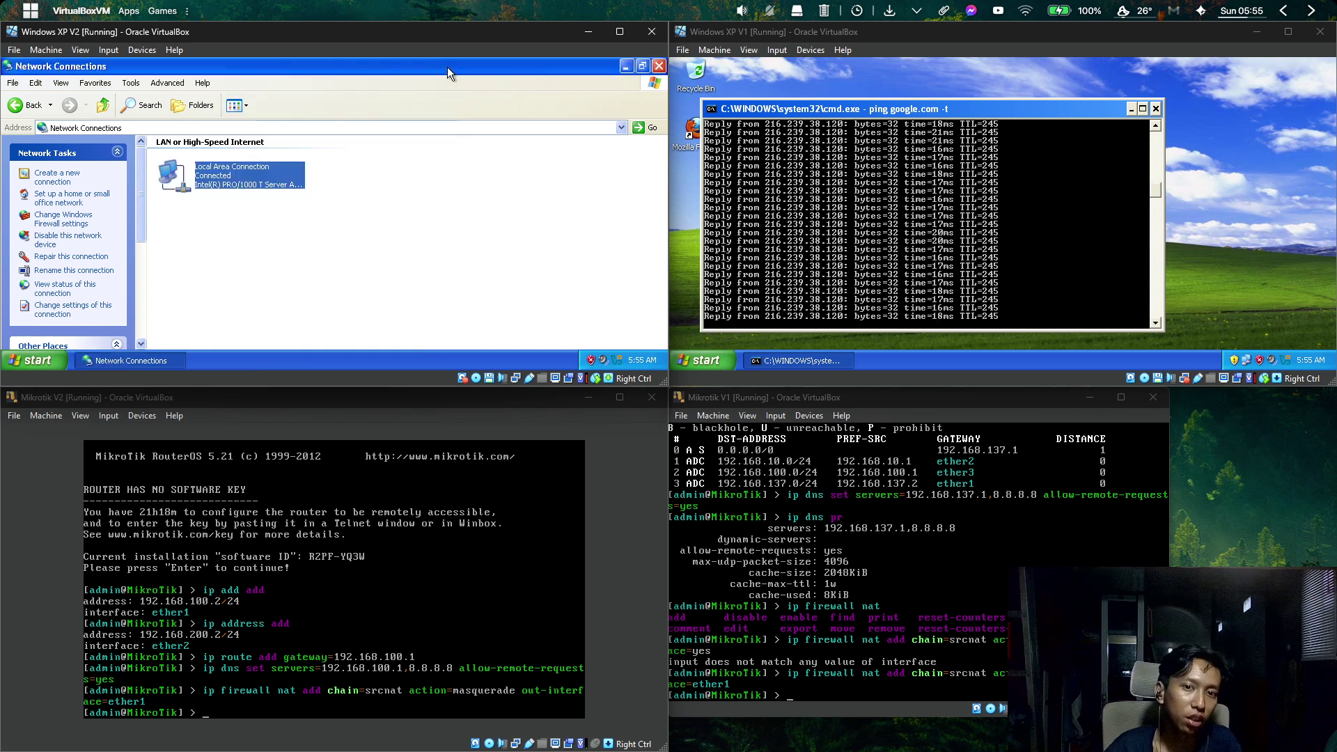
pyautogui.click(659, 66)
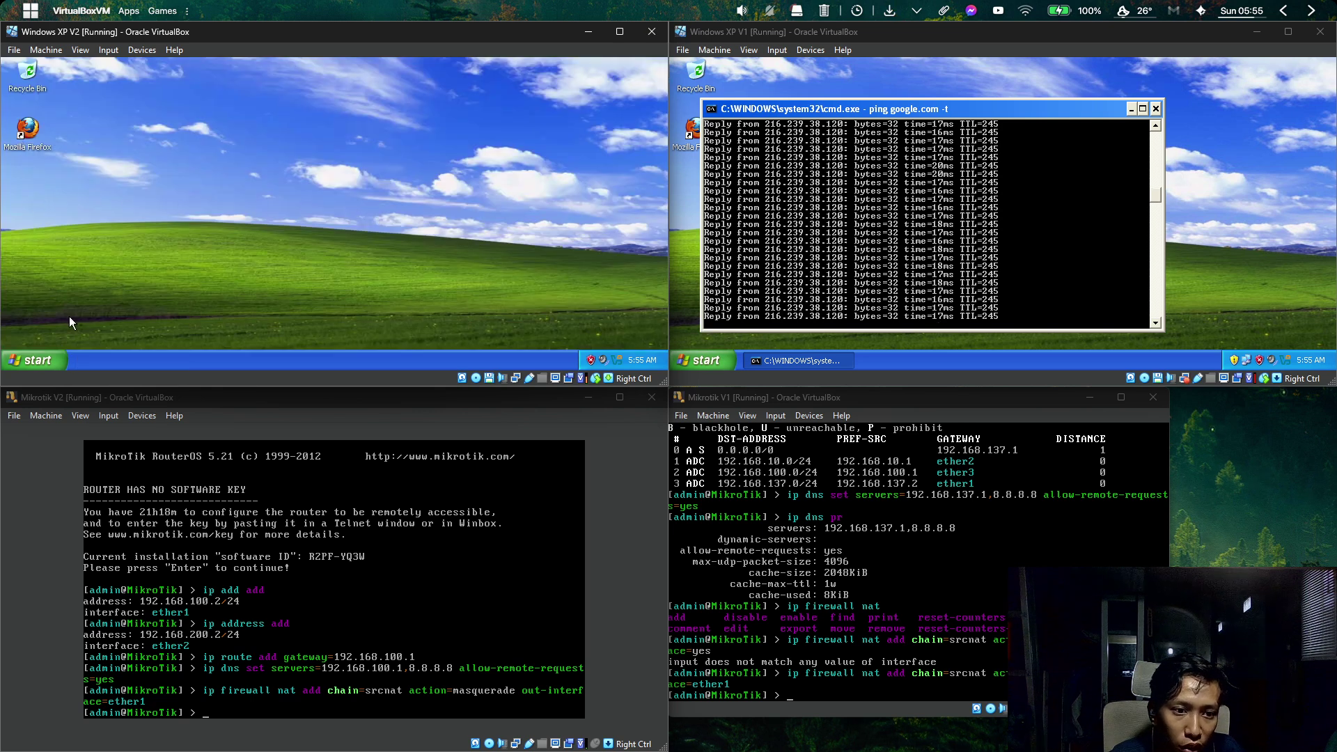
# Open a command prompt on Win XP V2 and ping google.com, getting 0% loss.
pyautogui.press('super+r')
pyautogui.write('cmd')
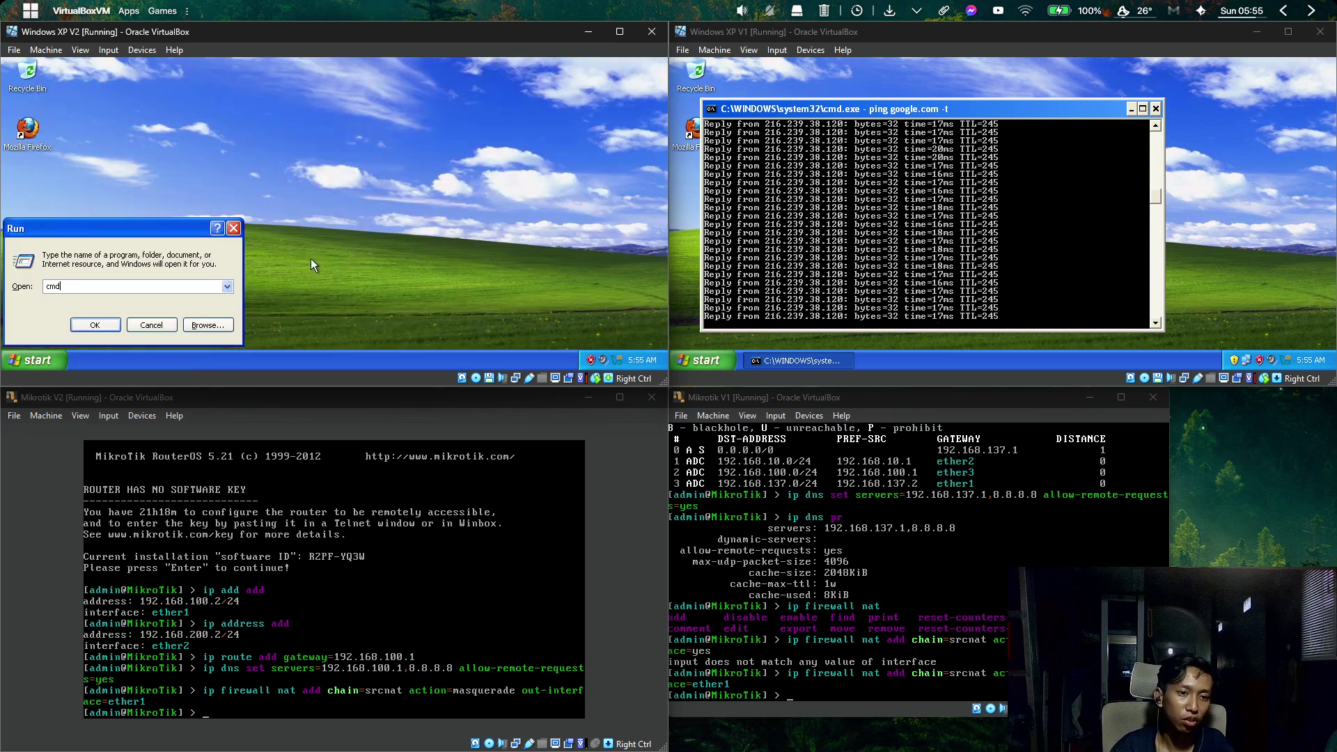
pyautogui.press('Return')
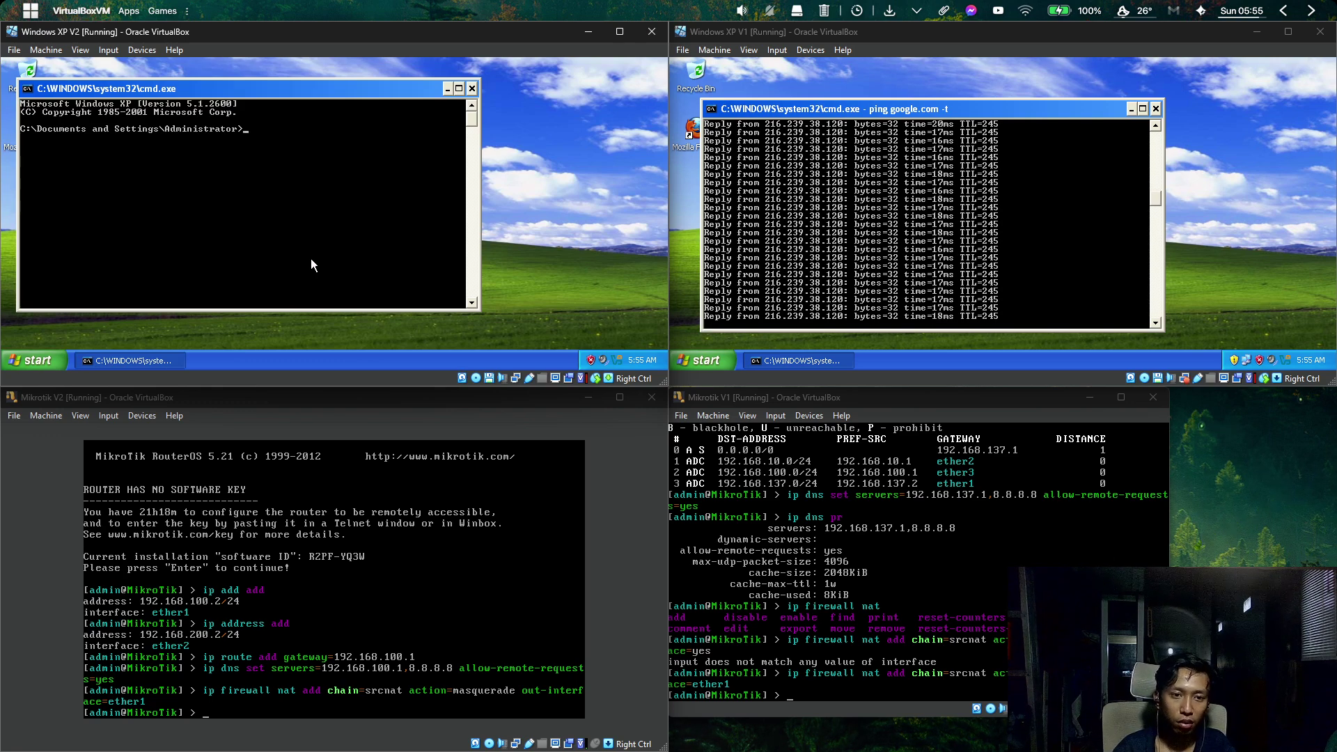
pyautogui.write('ping google.')
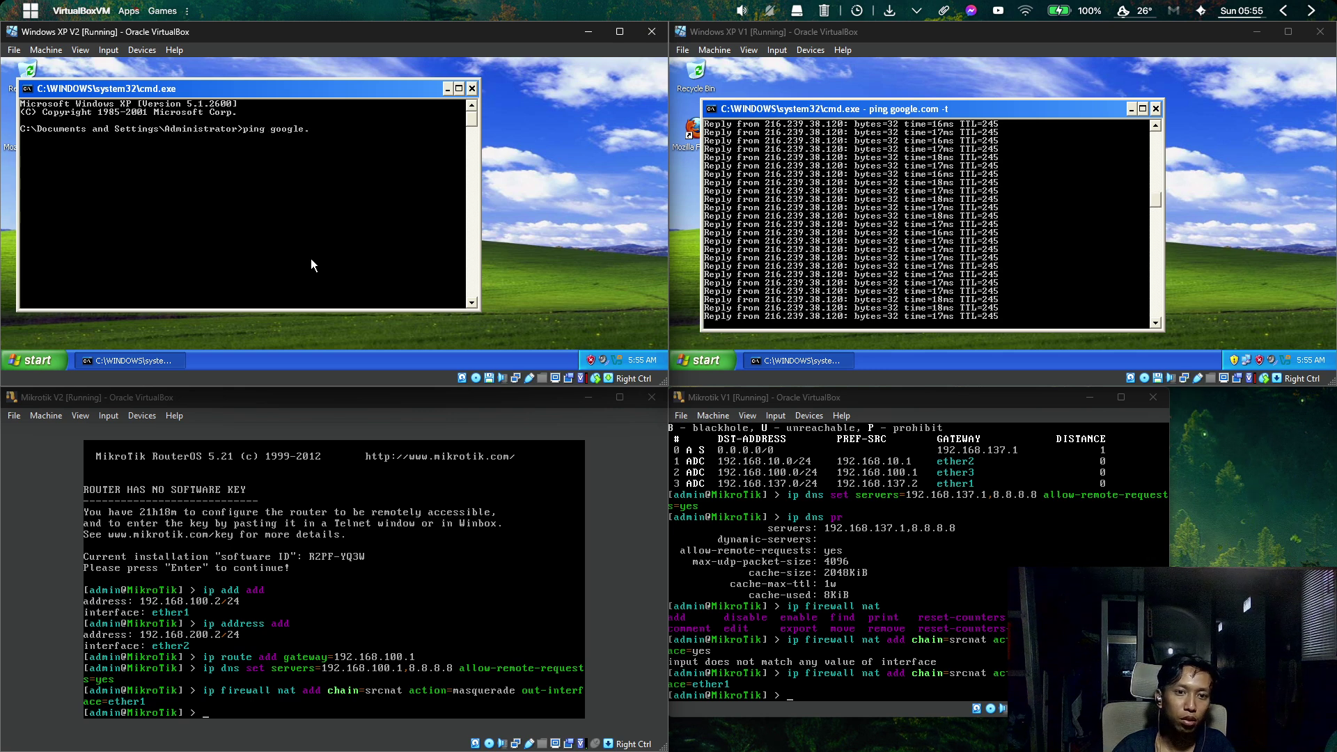
pyautogui.write('com')
pyautogui.press('Return')
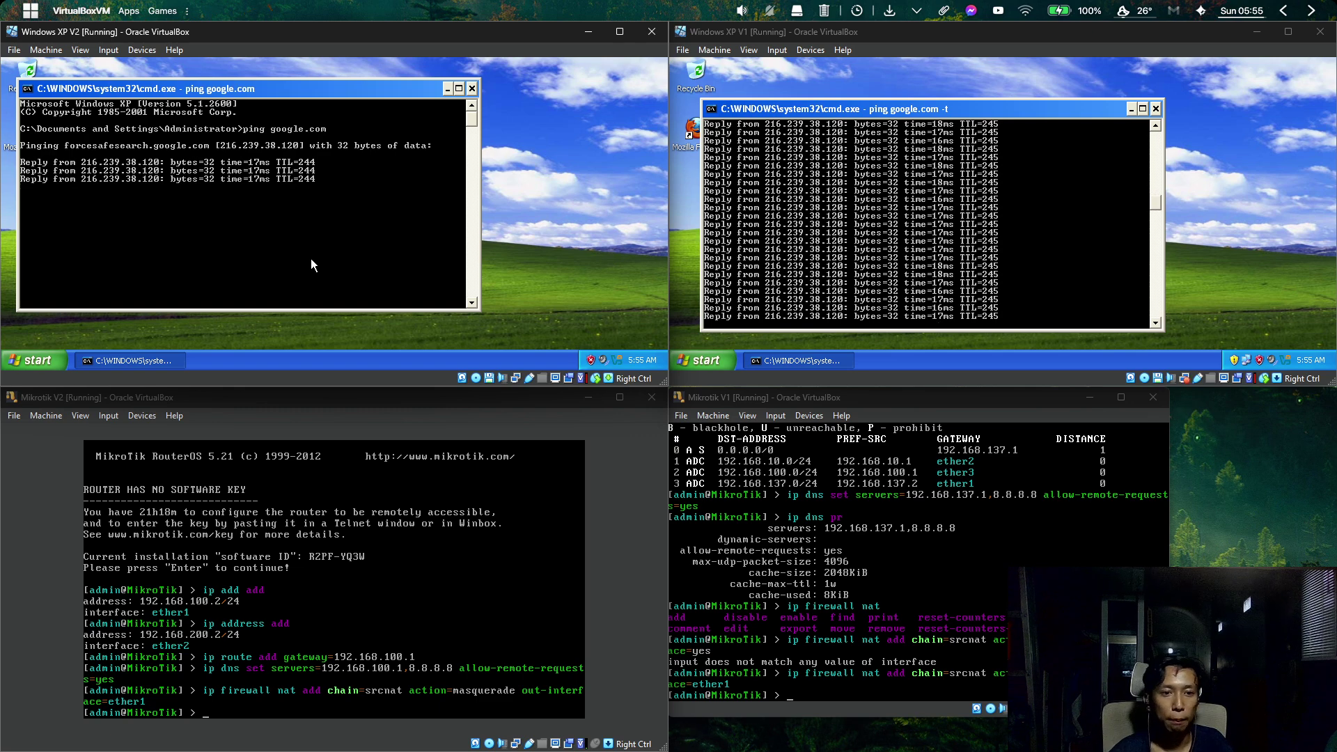
# Type a continuous ping command: ping google.com -t.
pyautogui.press('Return')
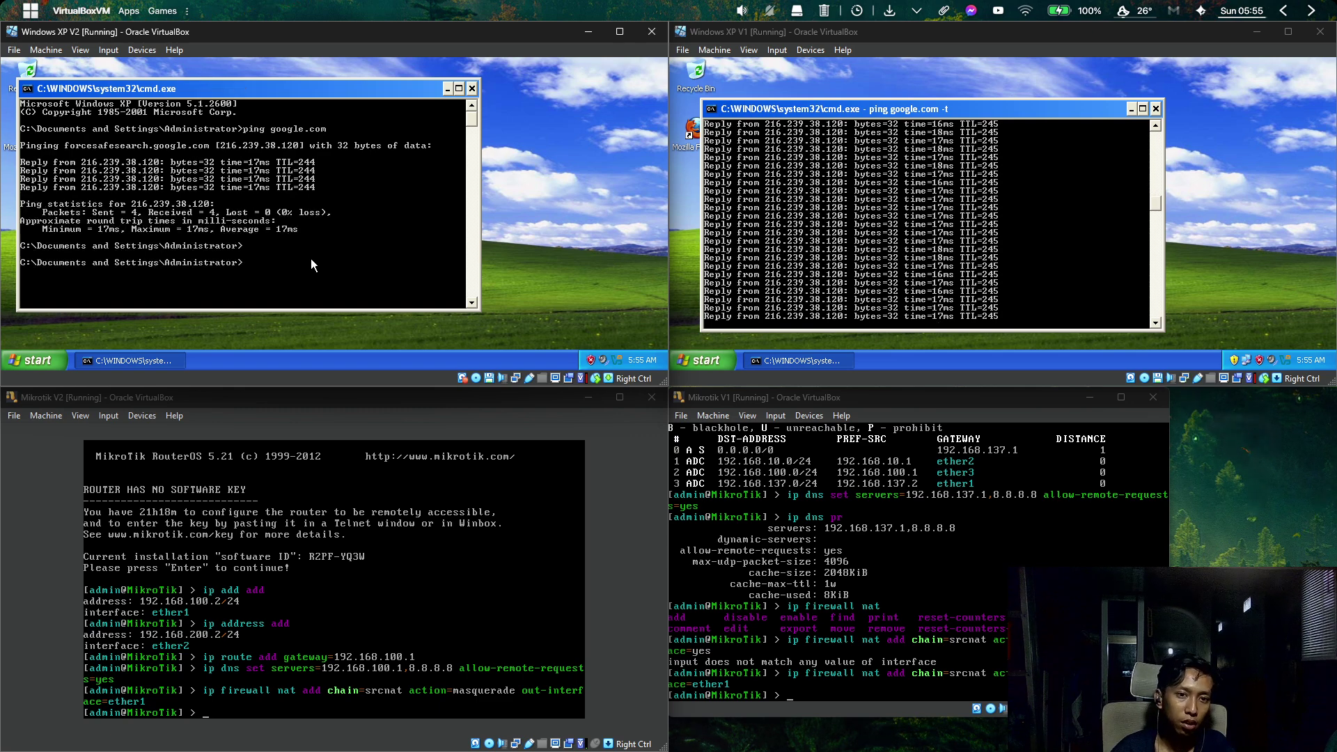
pyautogui.write('g')
pyautogui.press('BackSpace')
pyautogui.write('ping')
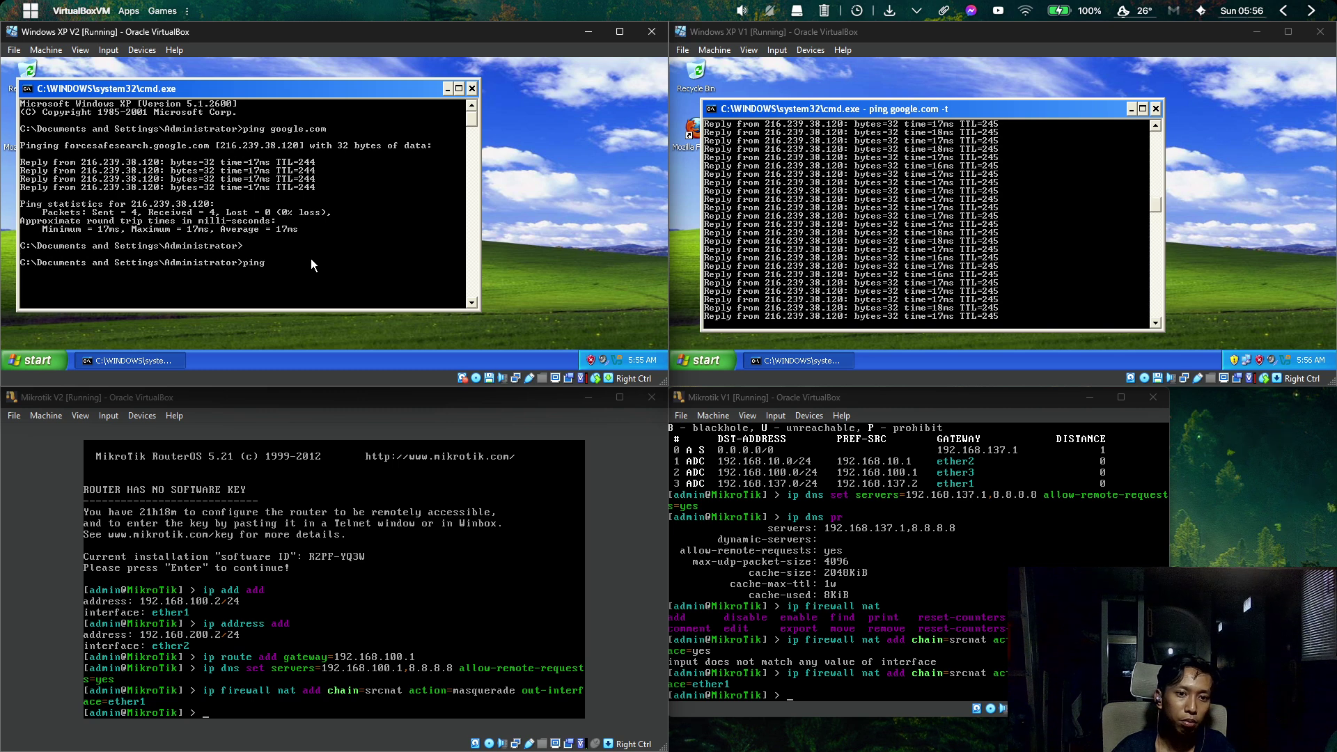
pyautogui.write(' google')
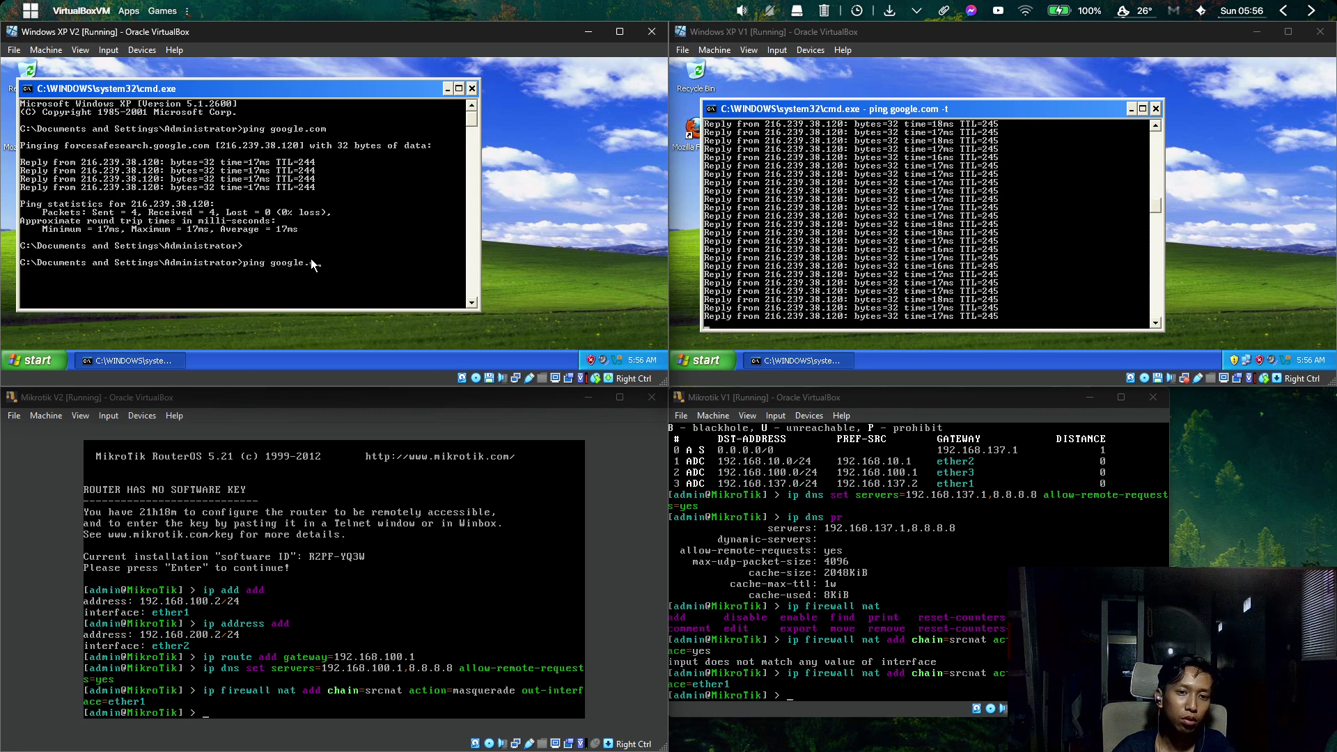
pyautogui.write('.com -t')
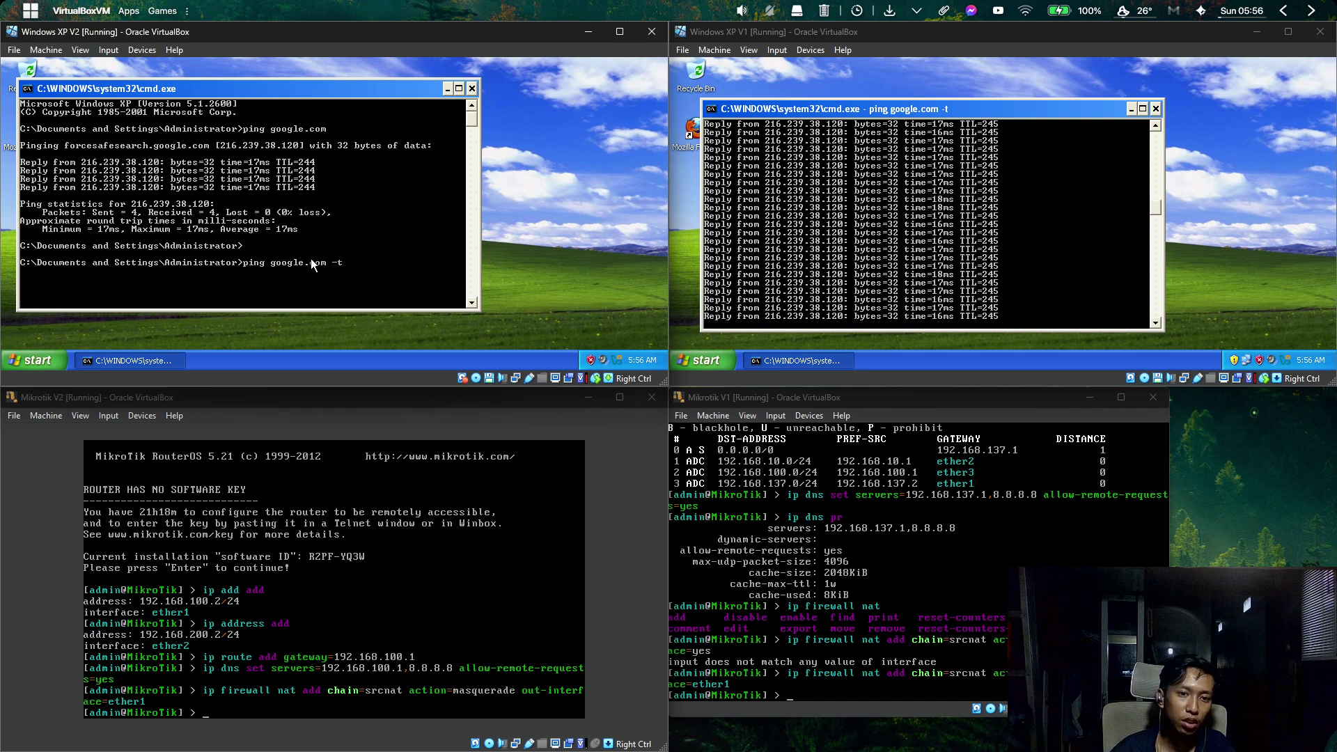
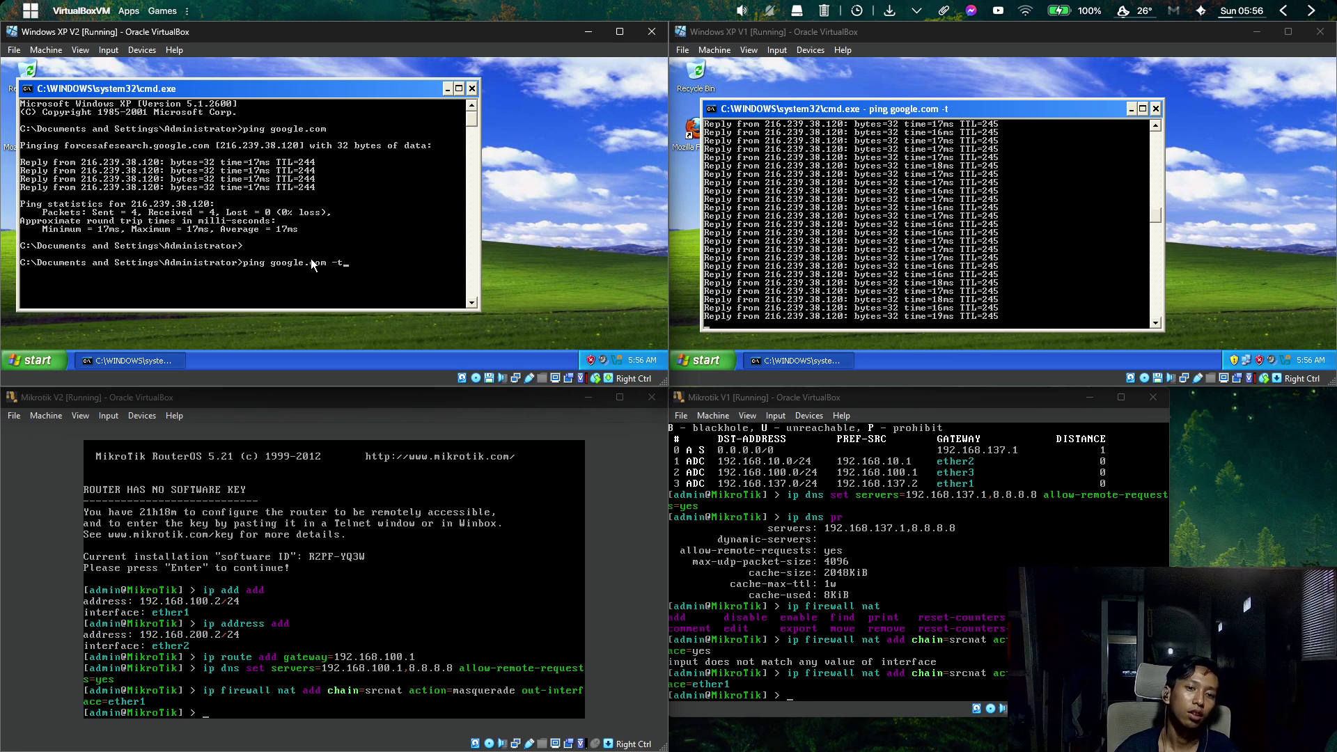
# Run the continuous ping google.com -t on XP V2 and move its command window to the right.
pyautogui.press('Return')
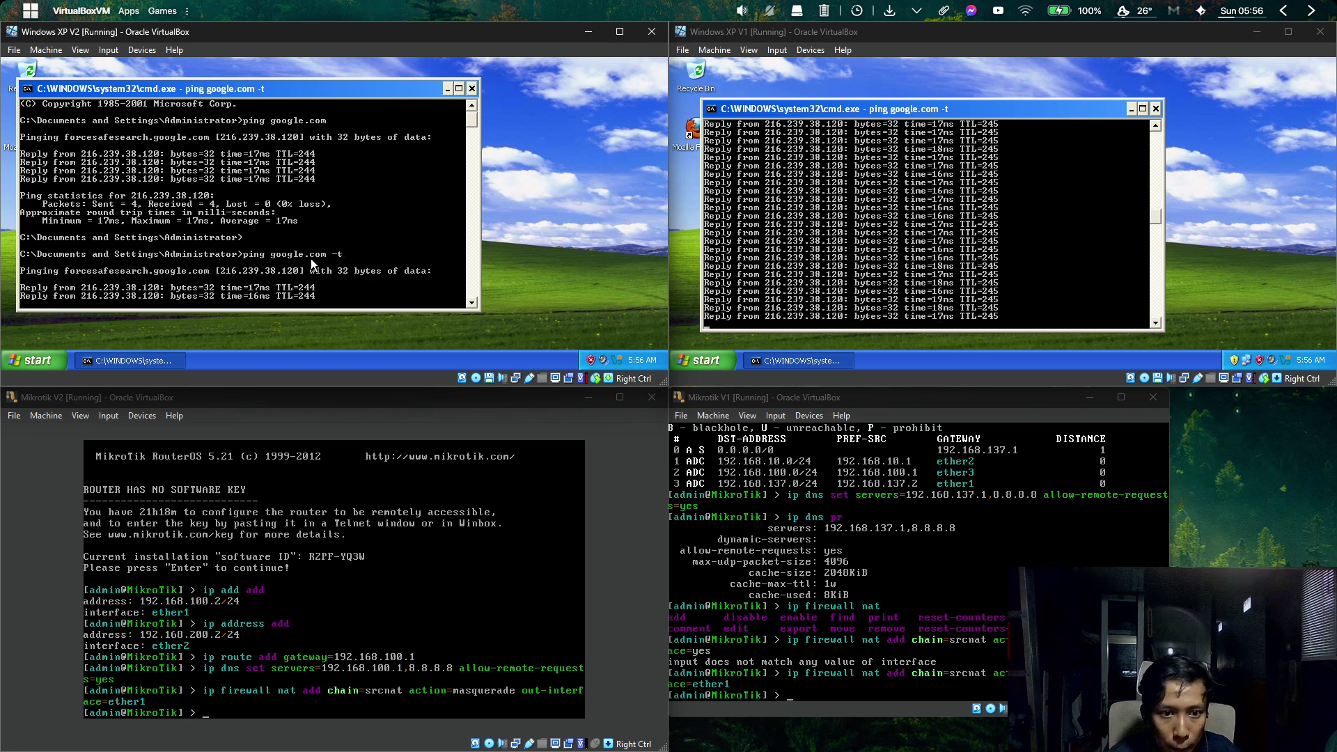
pyautogui.moveTo(273, 85); pyautogui.dragTo(568, 75)
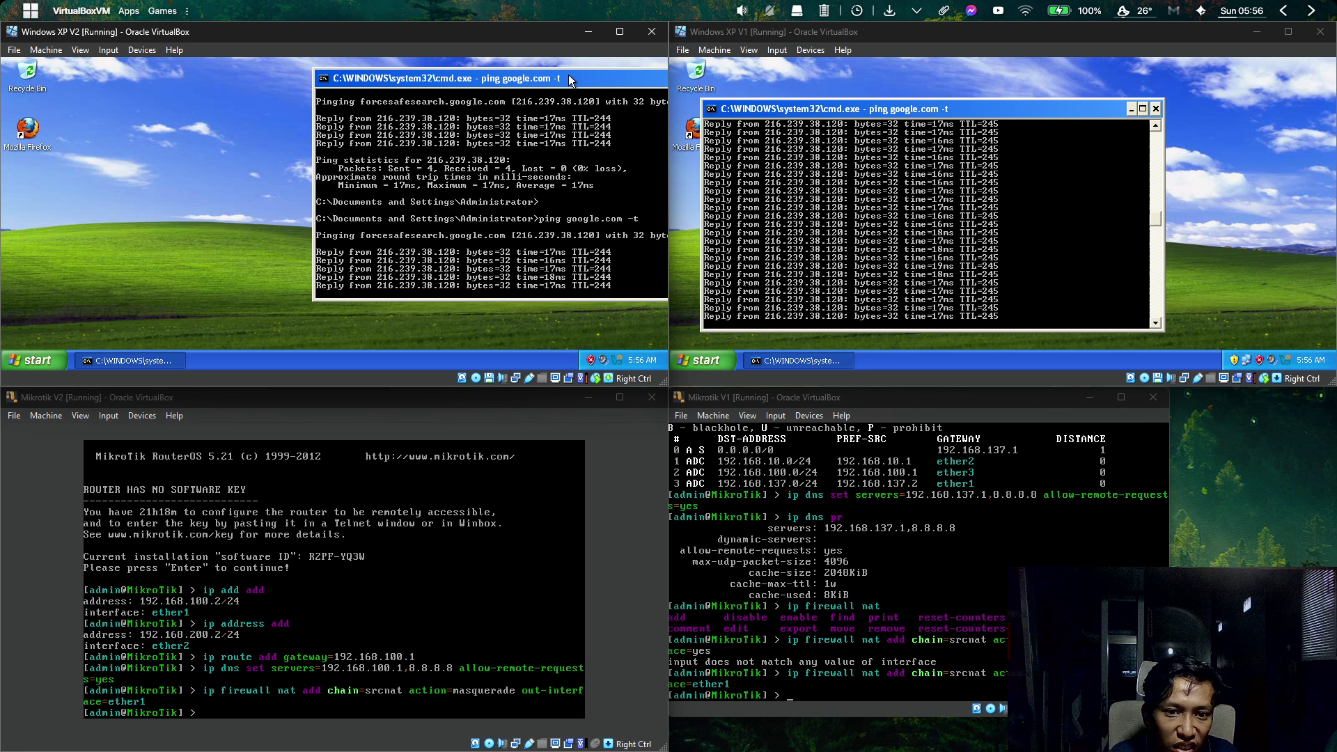
# Launch Firefox, close the leftover tabs, and search Google for bsi.
pyautogui.doubleClick(40, 139)
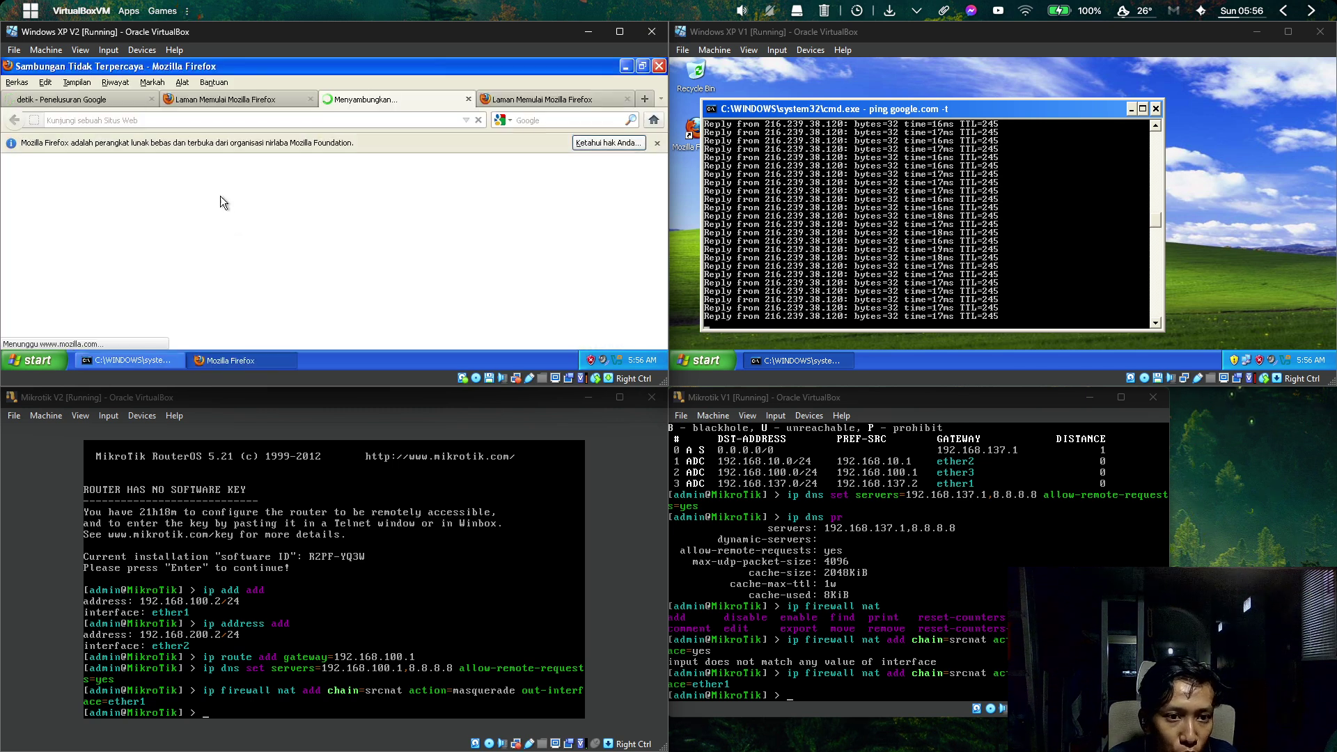
pyautogui.middleClick(407, 102)
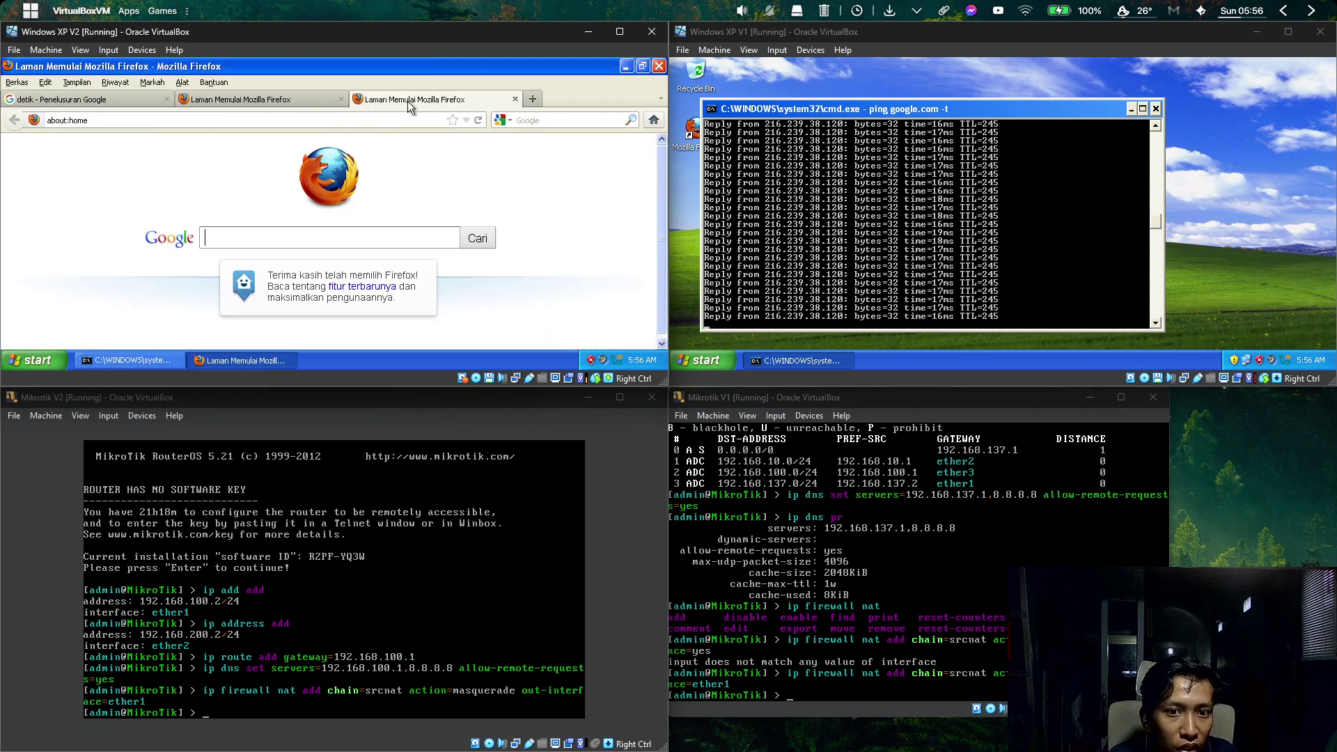
pyautogui.middleClick(414, 99)
pyautogui.click(167, 99)
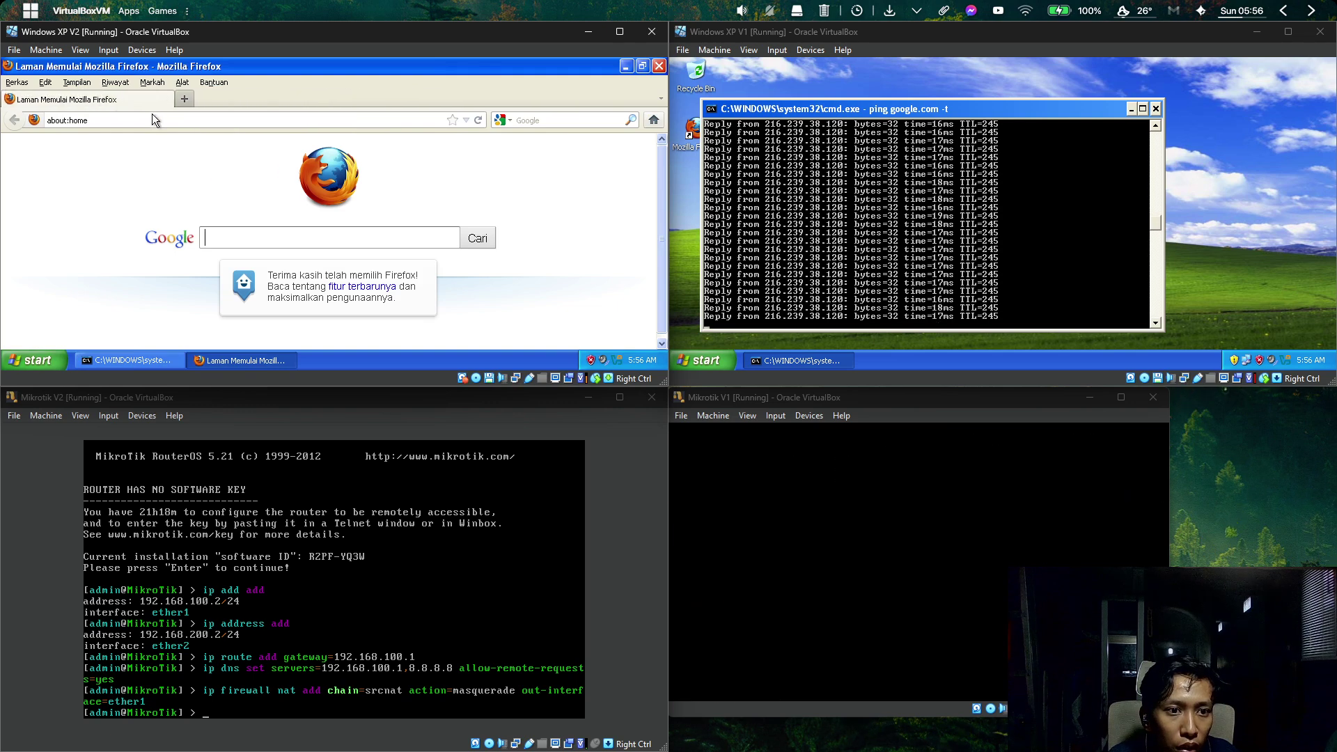
pyautogui.click(149, 119)
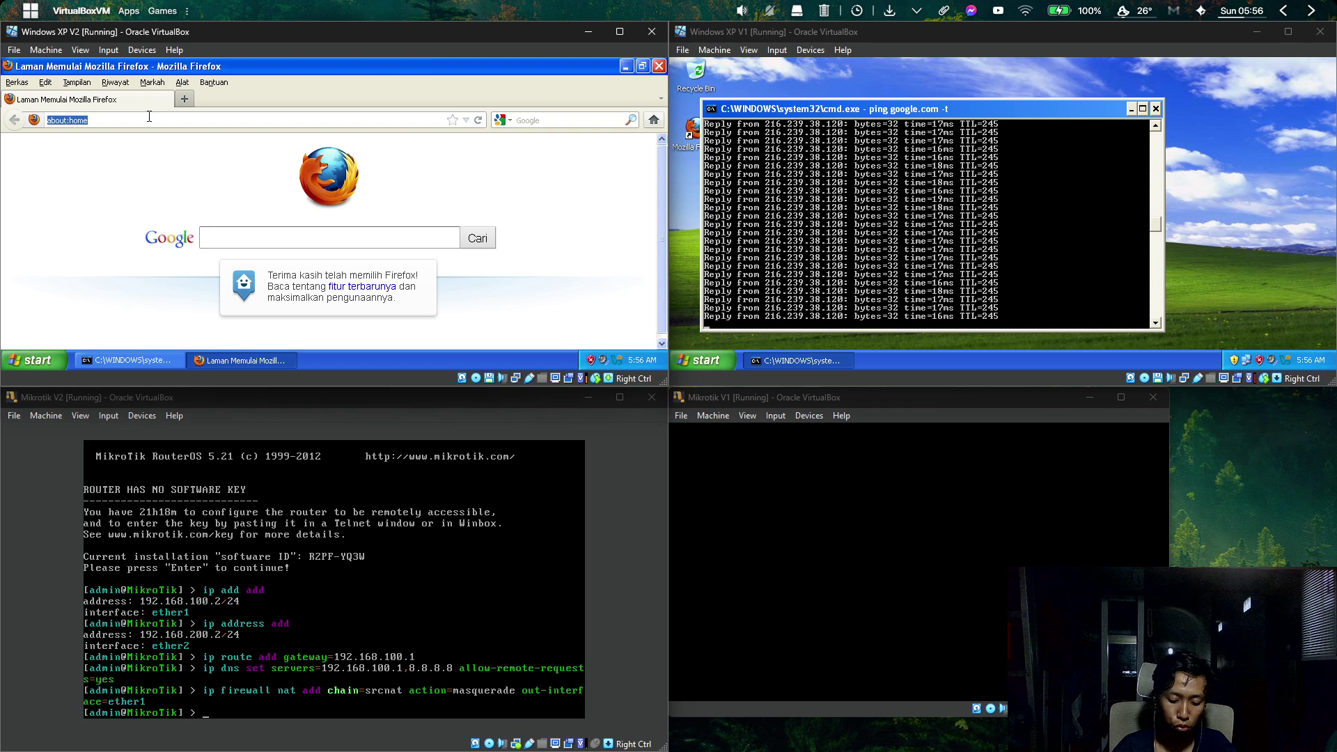
pyautogui.write('bsl')
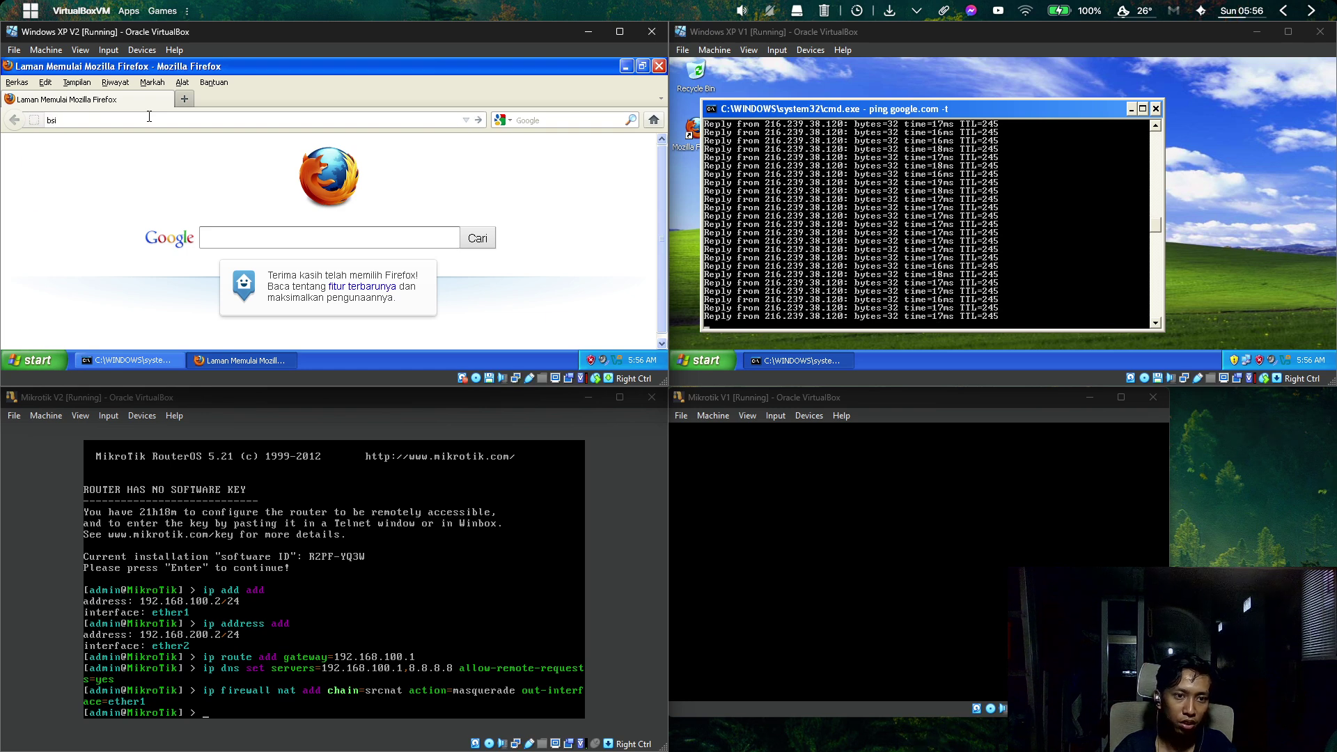
pyautogui.press('Return')
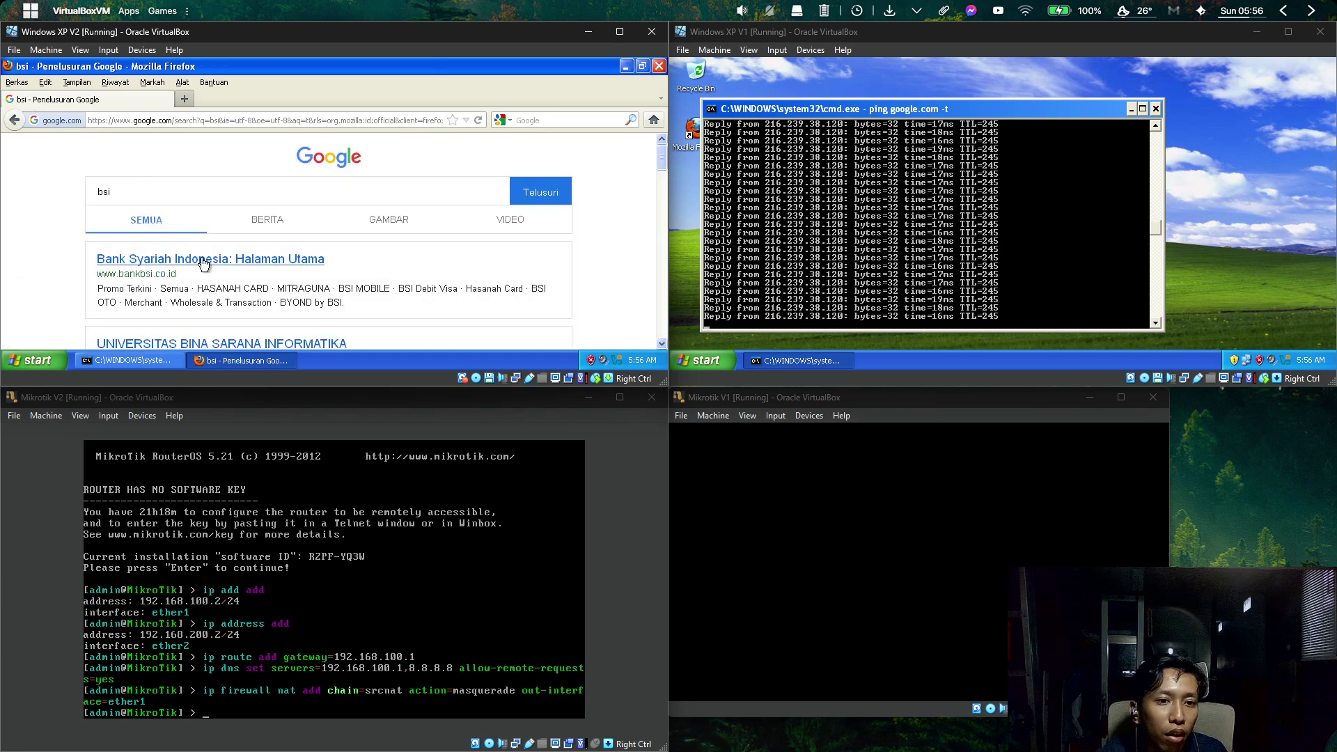
# Open the Universitas Bina Sarana Informatika result, then return to the bsi search results.
pyautogui.scroll(-4, 202, 262)
pyautogui.scroll(4, 202, 263)
pyautogui.scroll(-2, 202, 262)
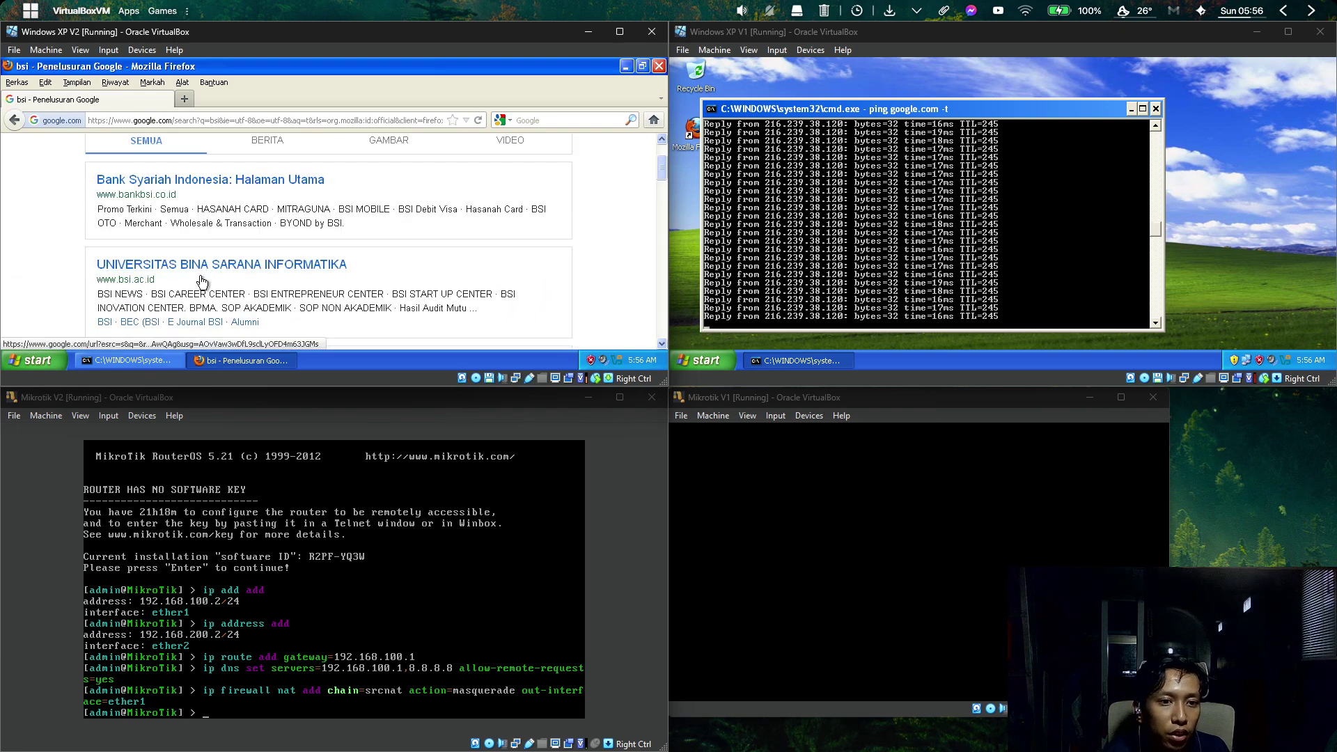
pyautogui.click(200, 279)
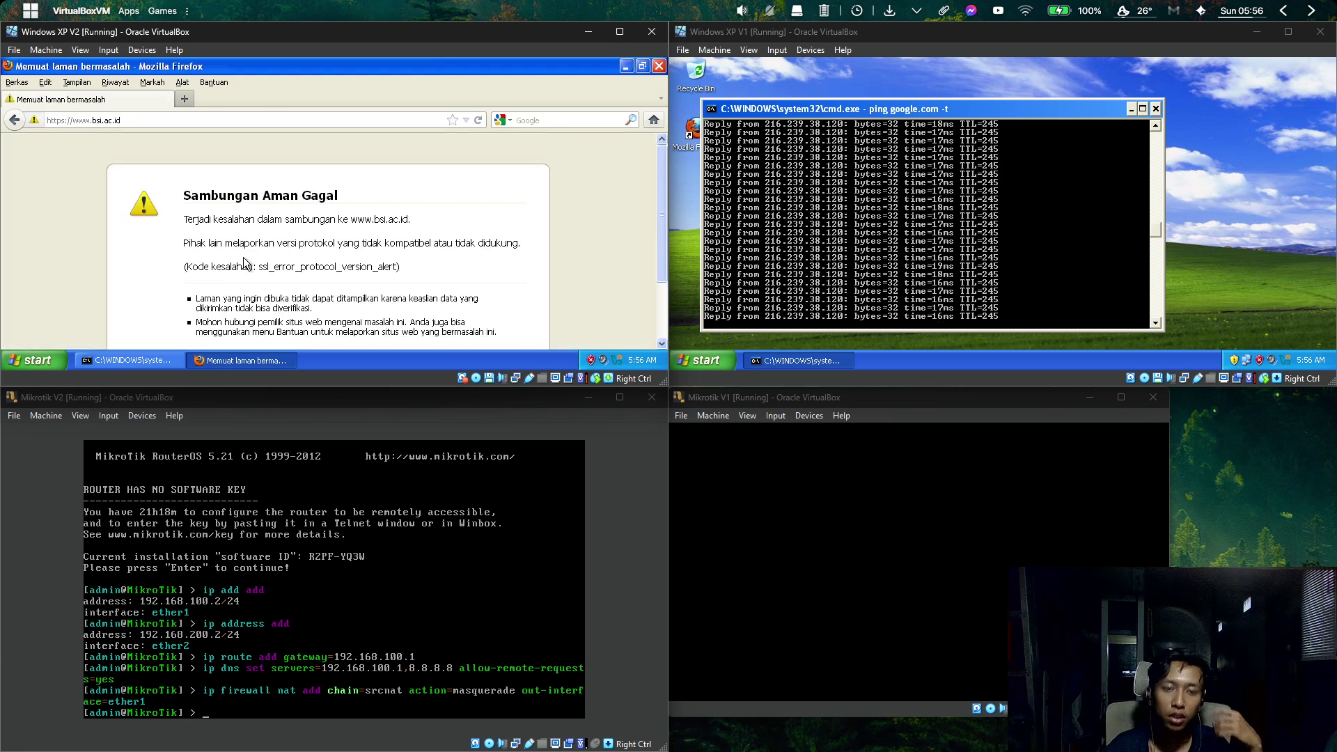
pyautogui.click(15, 120)
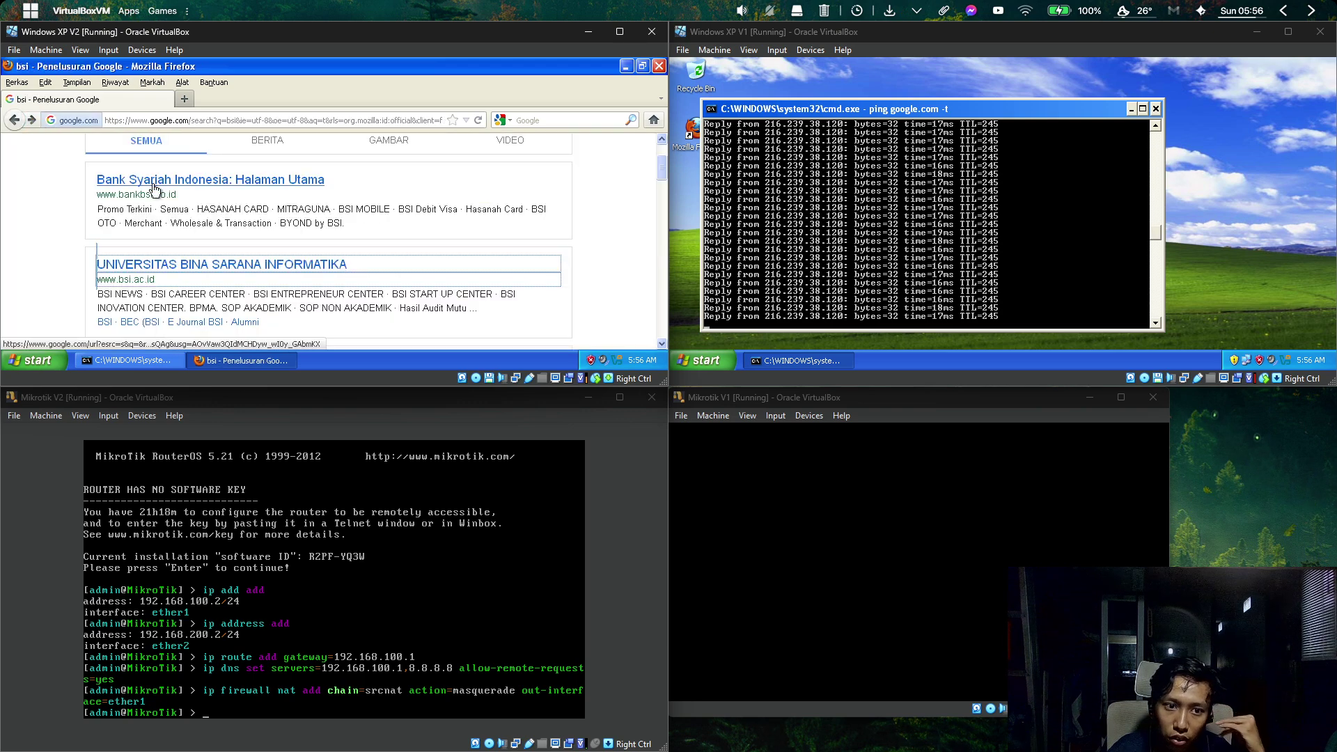
pyautogui.scroll(2, 167, 182)
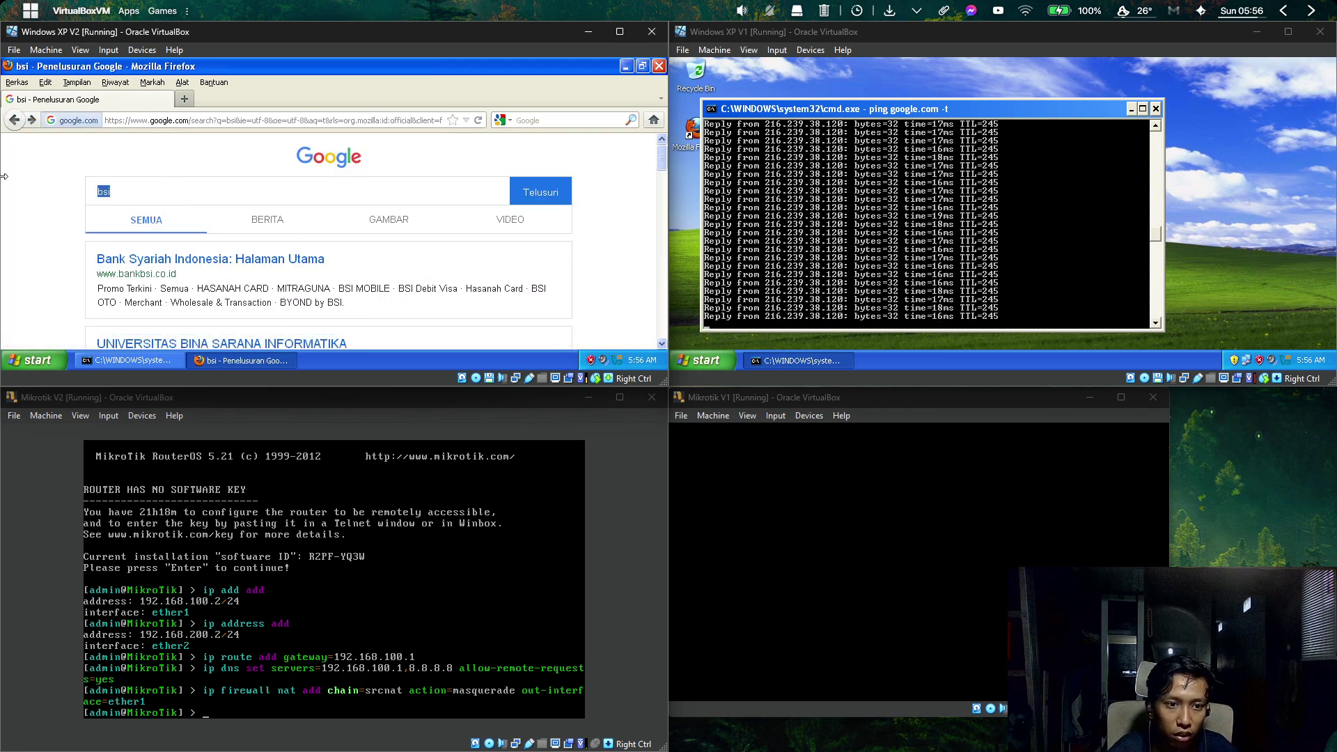
# Search Google for detik, try the detikcom result, and go back to the results.
pyautogui.write('detik')
pyautogui.press('Return')
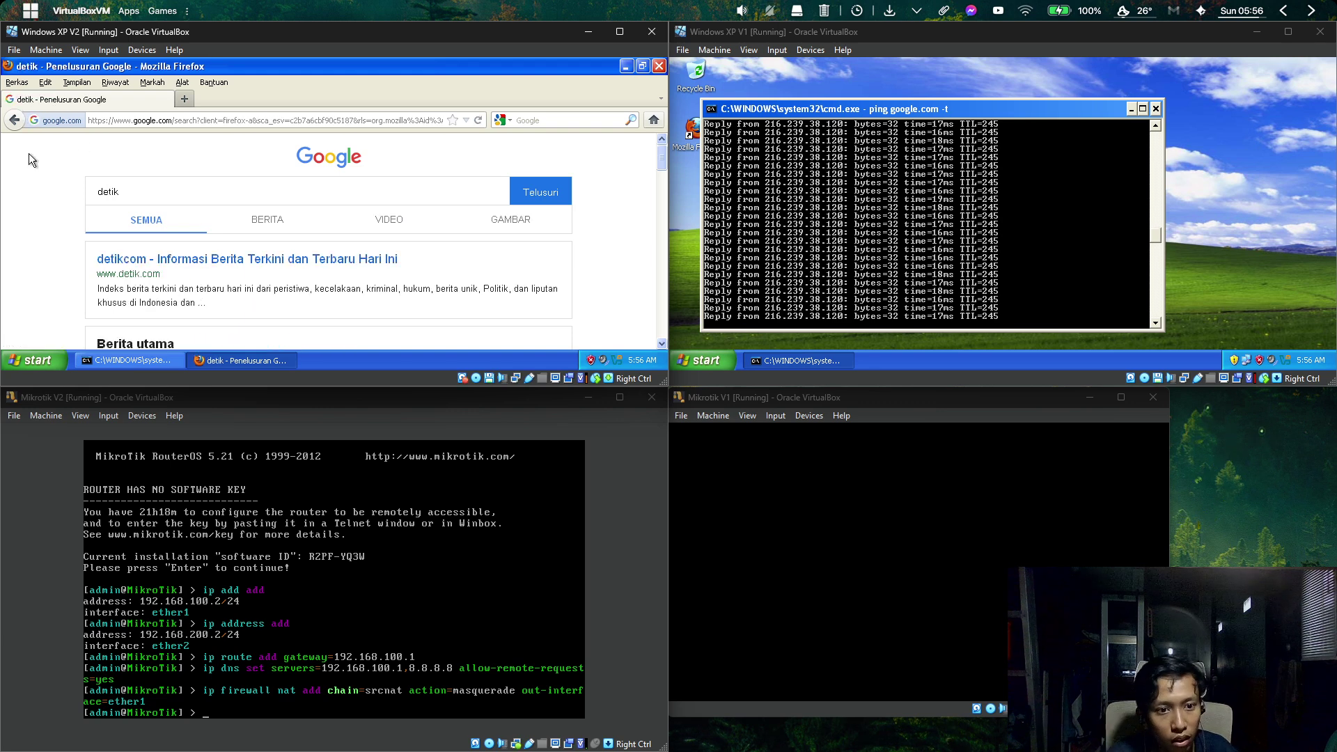
pyautogui.click(215, 258)
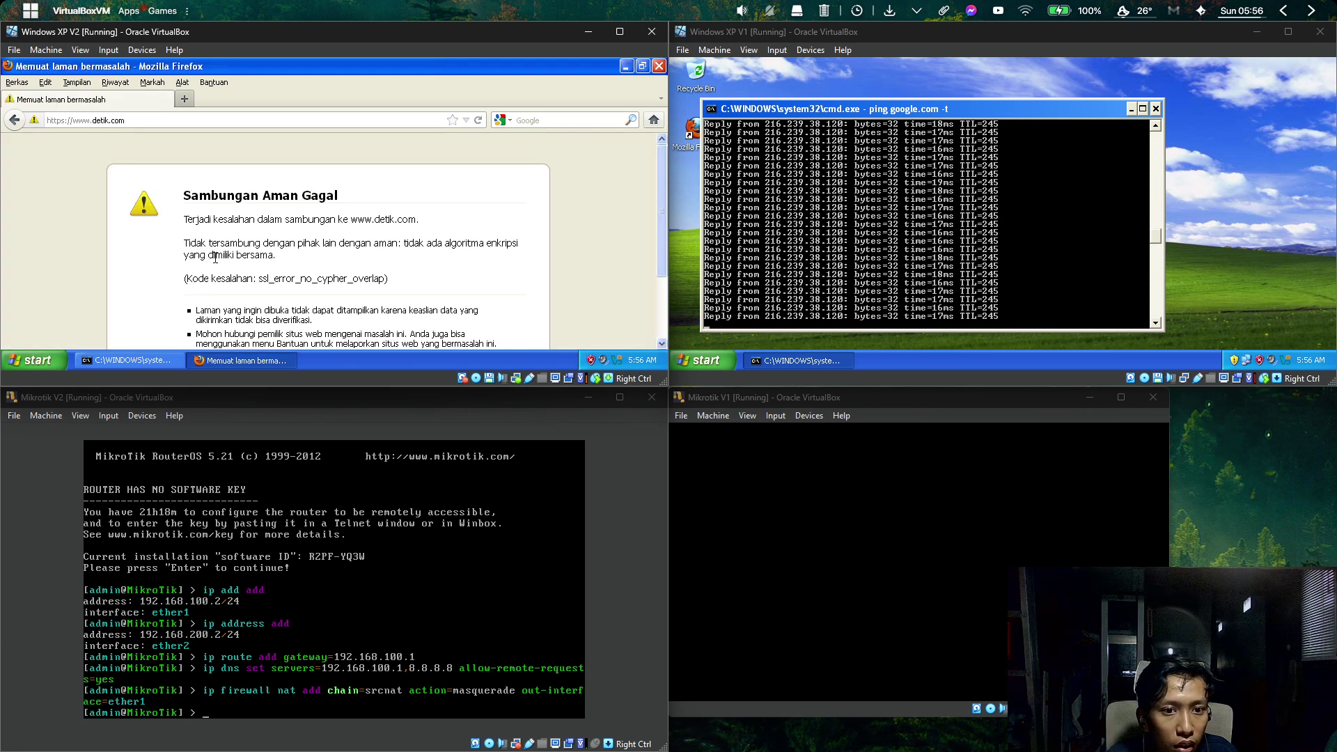
pyautogui.scroll(-3, 215, 258)
pyautogui.scroll(3, 215, 258)
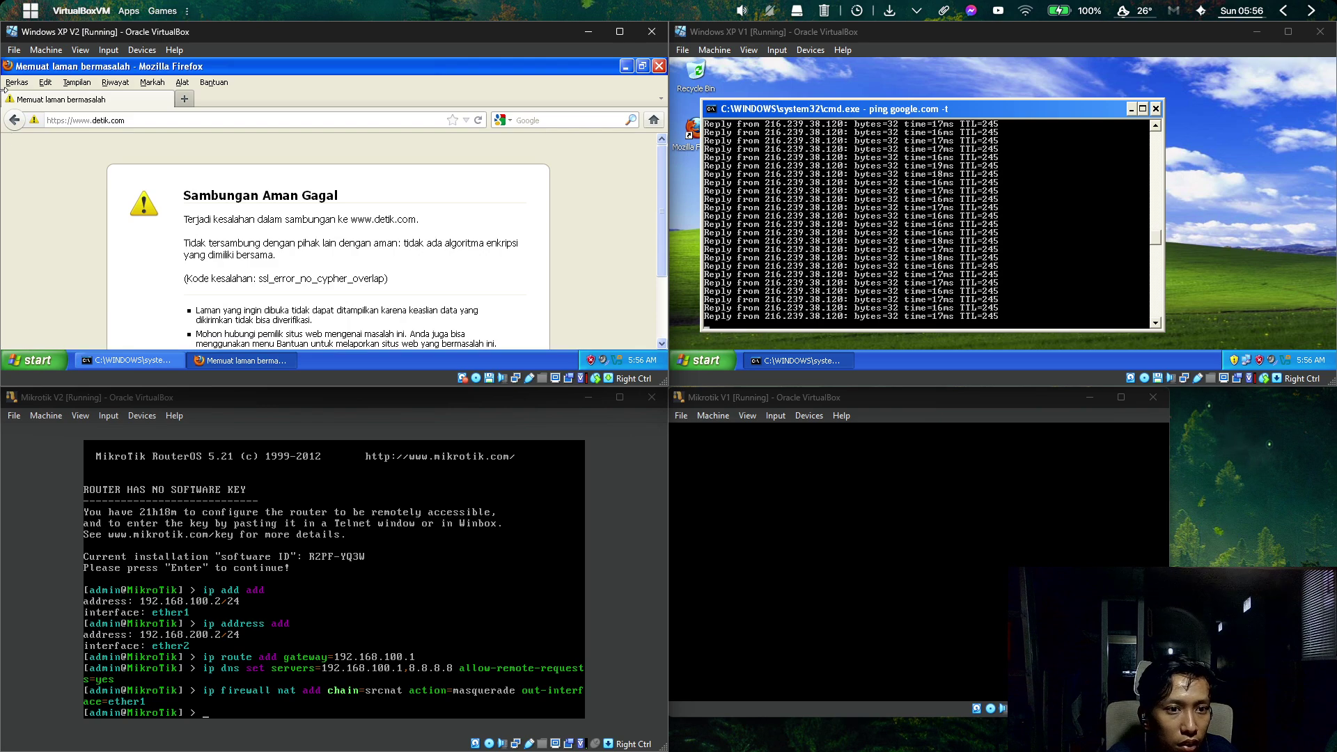
pyautogui.click(14, 120)
# Browse the detik search results from top to bottom.
pyautogui.scroll(-5, 209, 258)
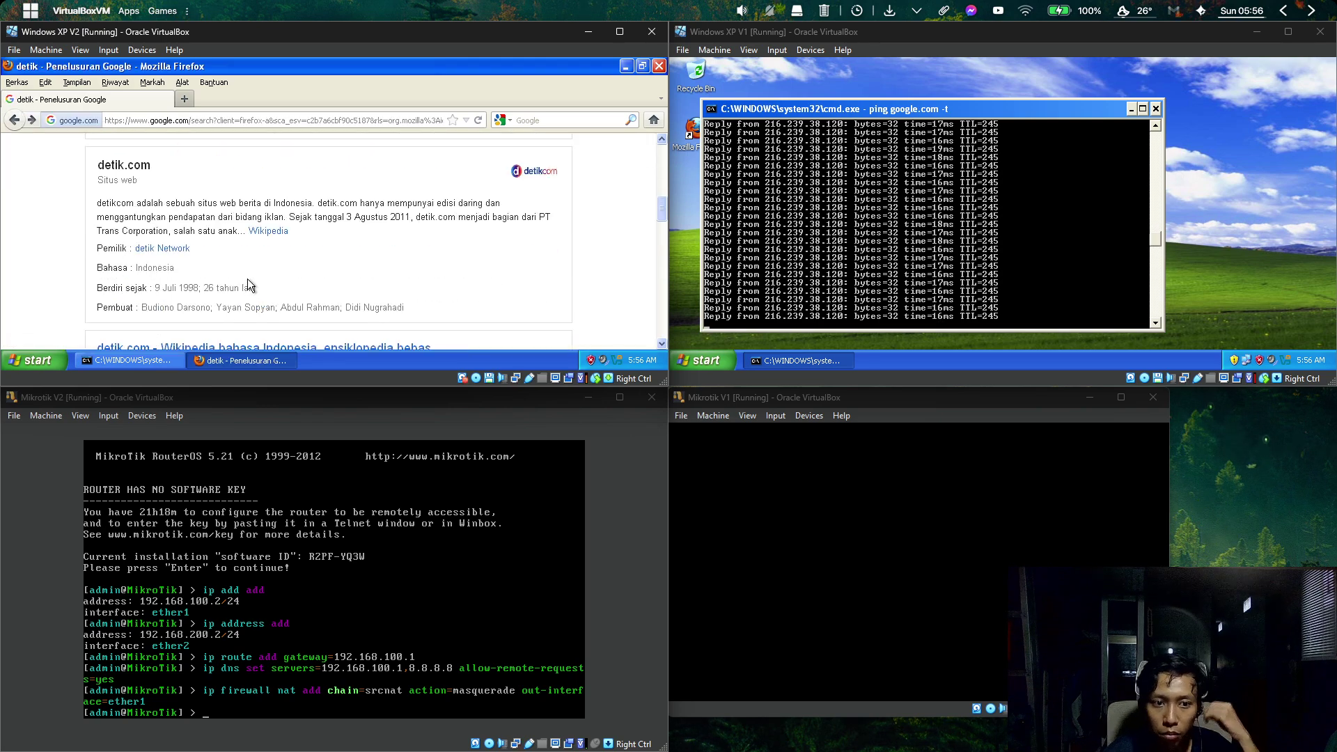
pyautogui.scroll(-6, 248, 282)
pyautogui.scroll(4, 249, 284)
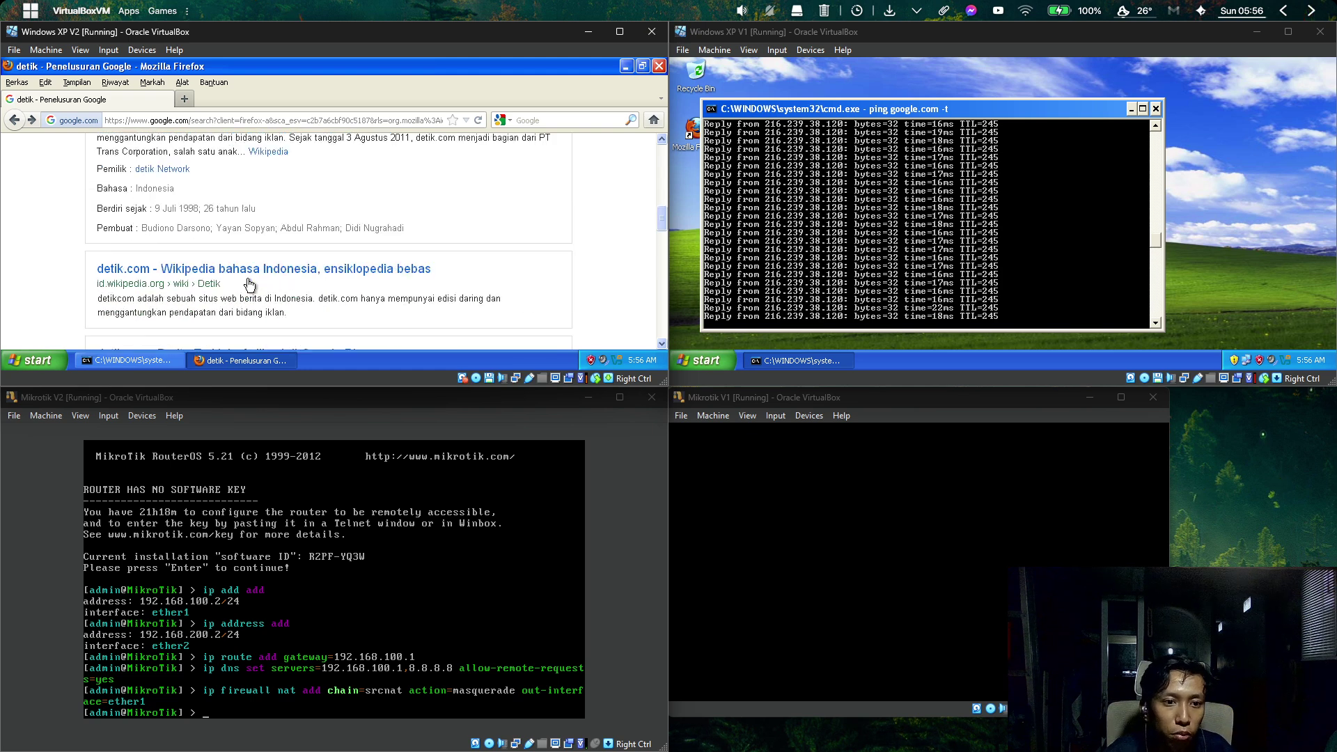
pyautogui.scroll(-8, 250, 284)
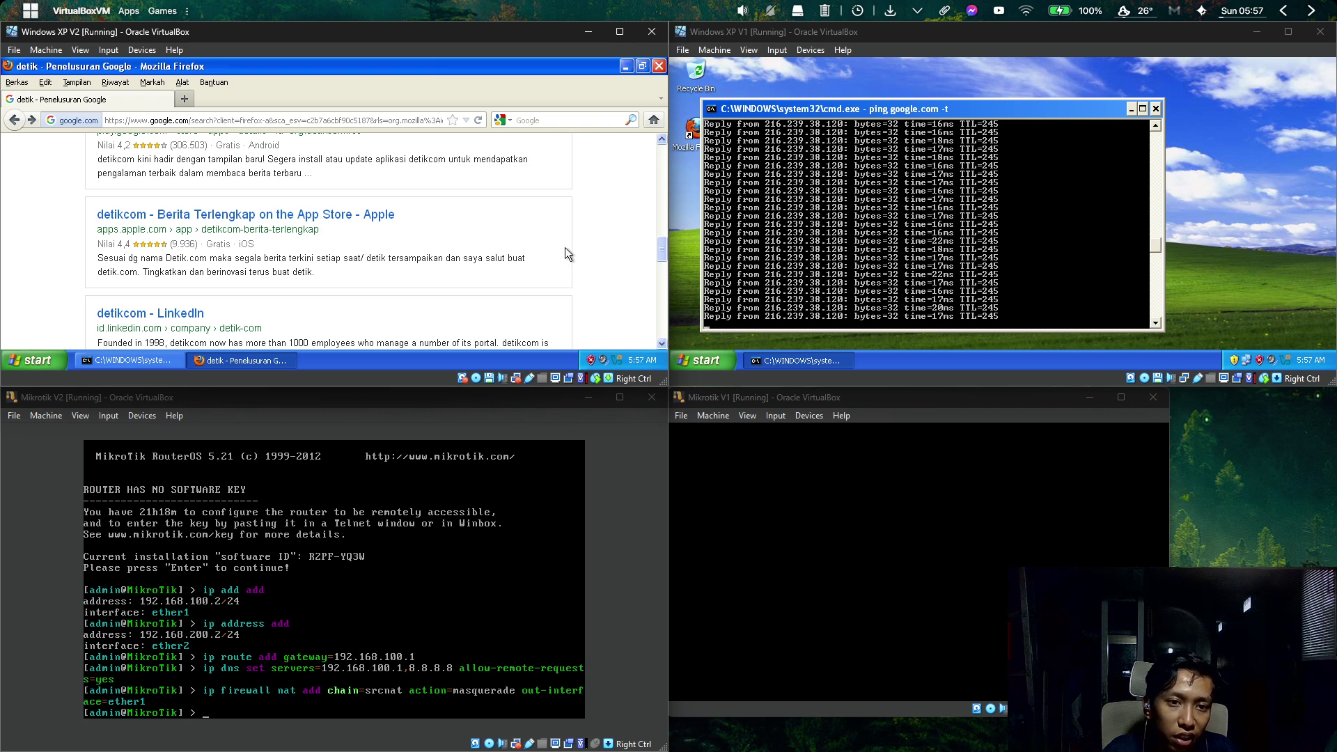
pyautogui.scroll(-10, 566, 248)
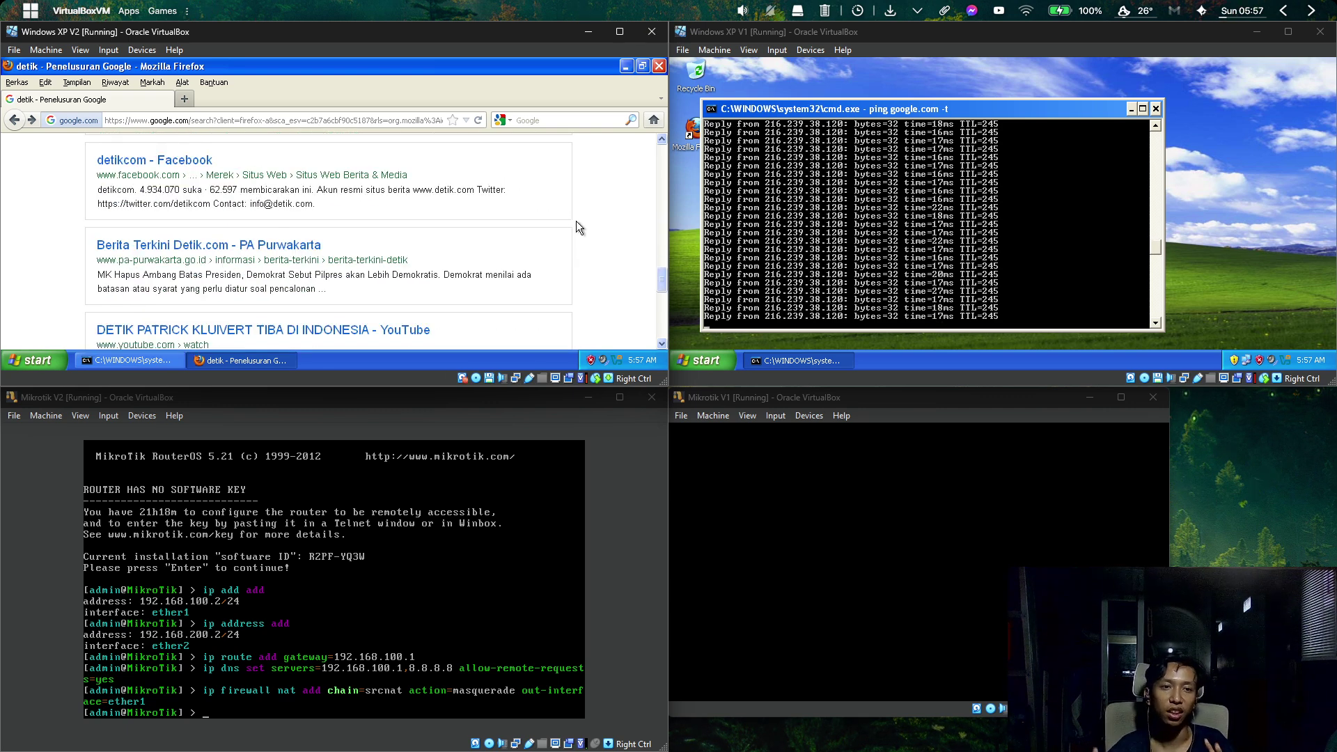
pyautogui.scroll(4, 575, 220)
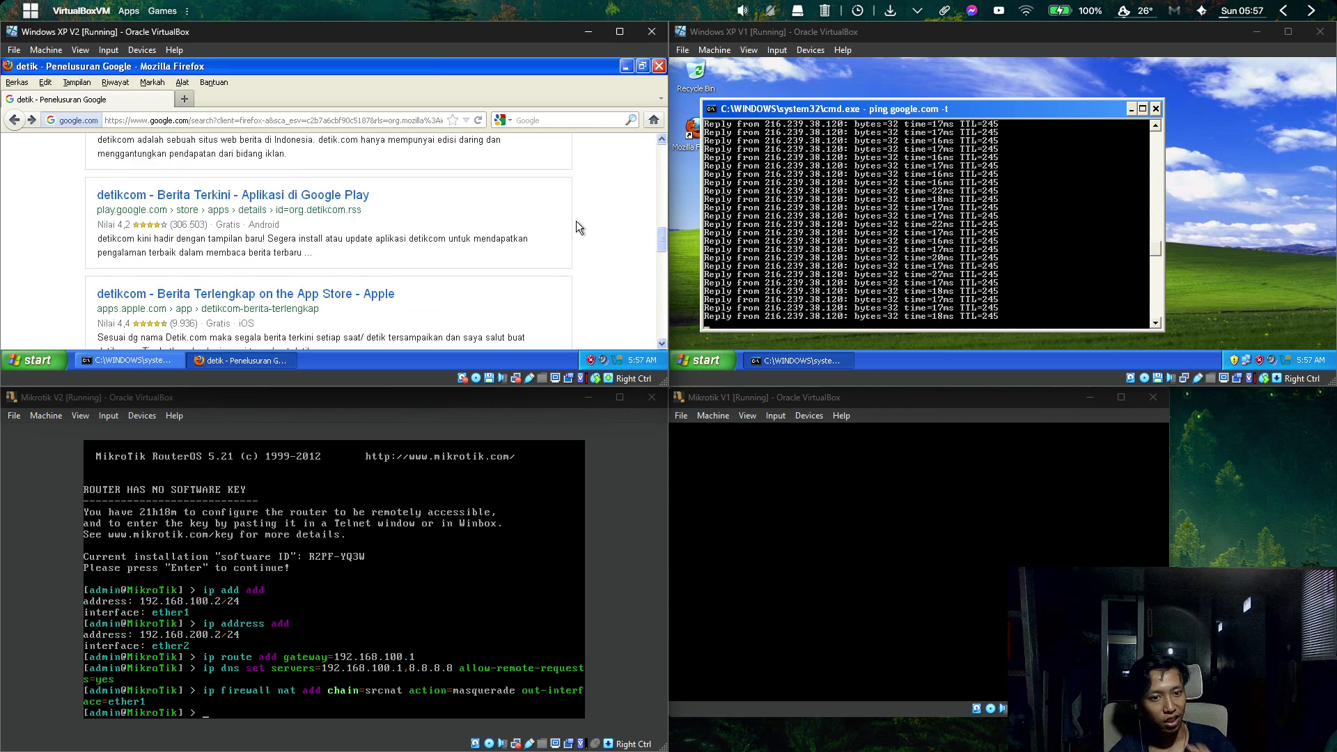
pyautogui.scroll(5, 575, 219)
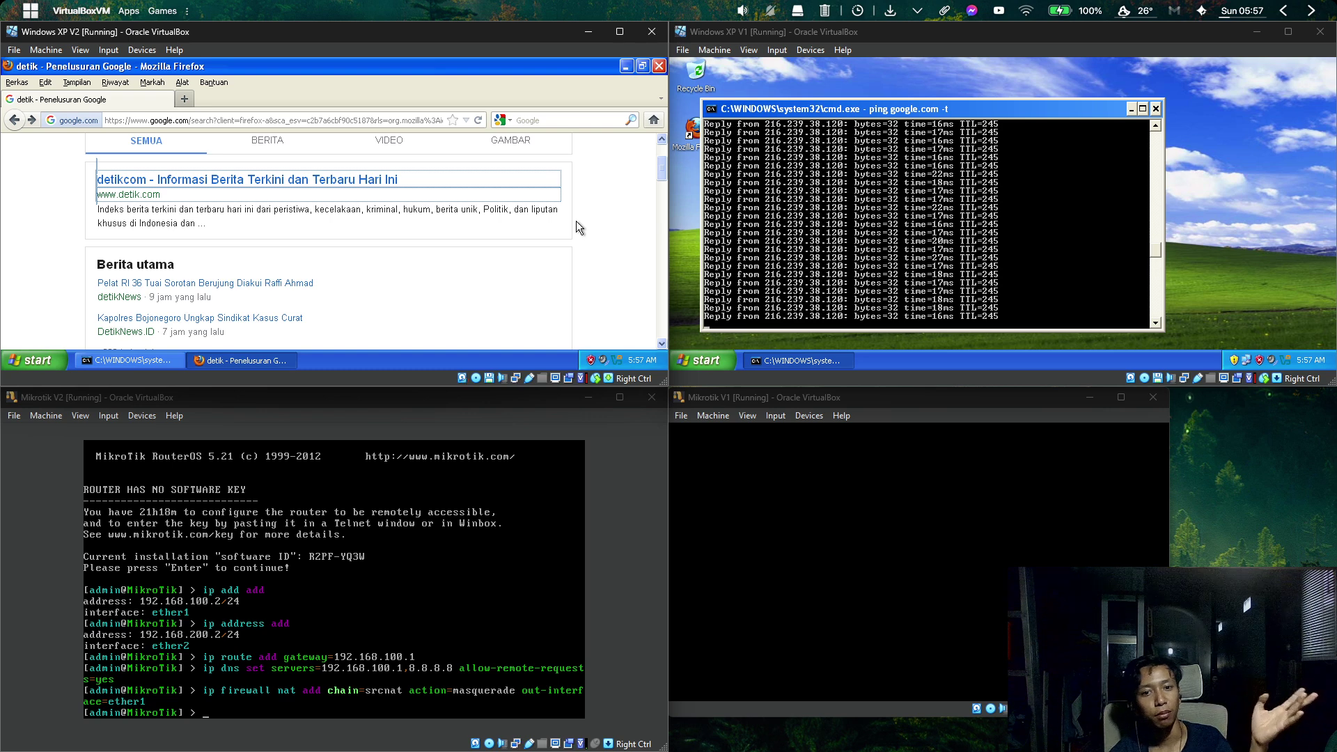
pyautogui.scroll(2, 575, 220)
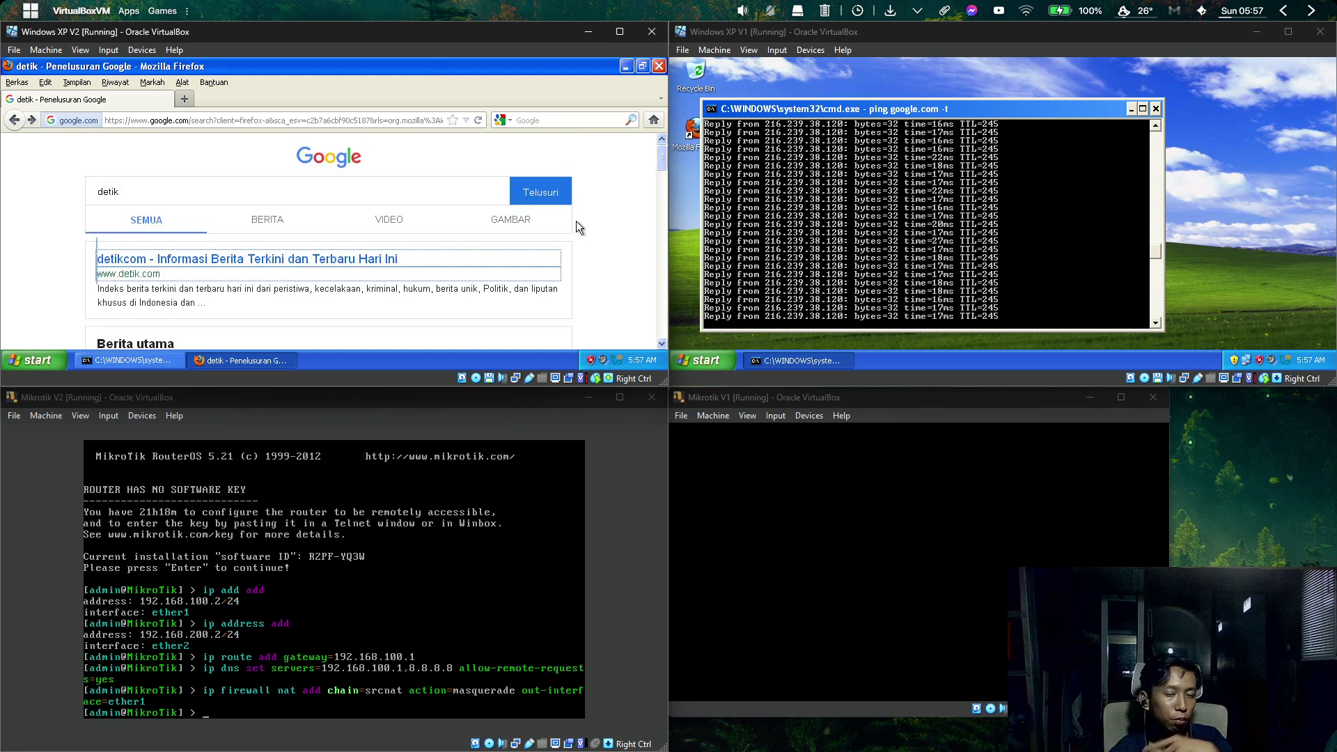
pyautogui.scroll(-8, 575, 220)
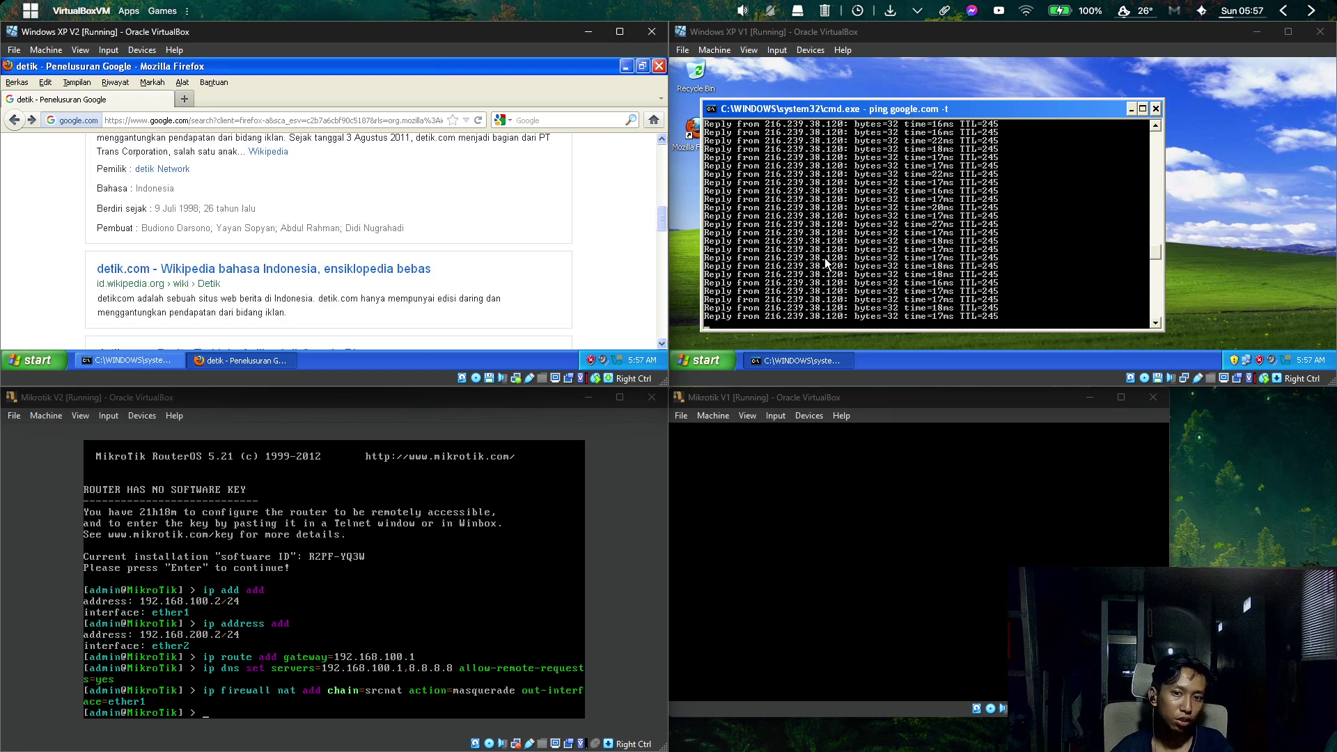
pyautogui.scroll(-6, 662, 291)
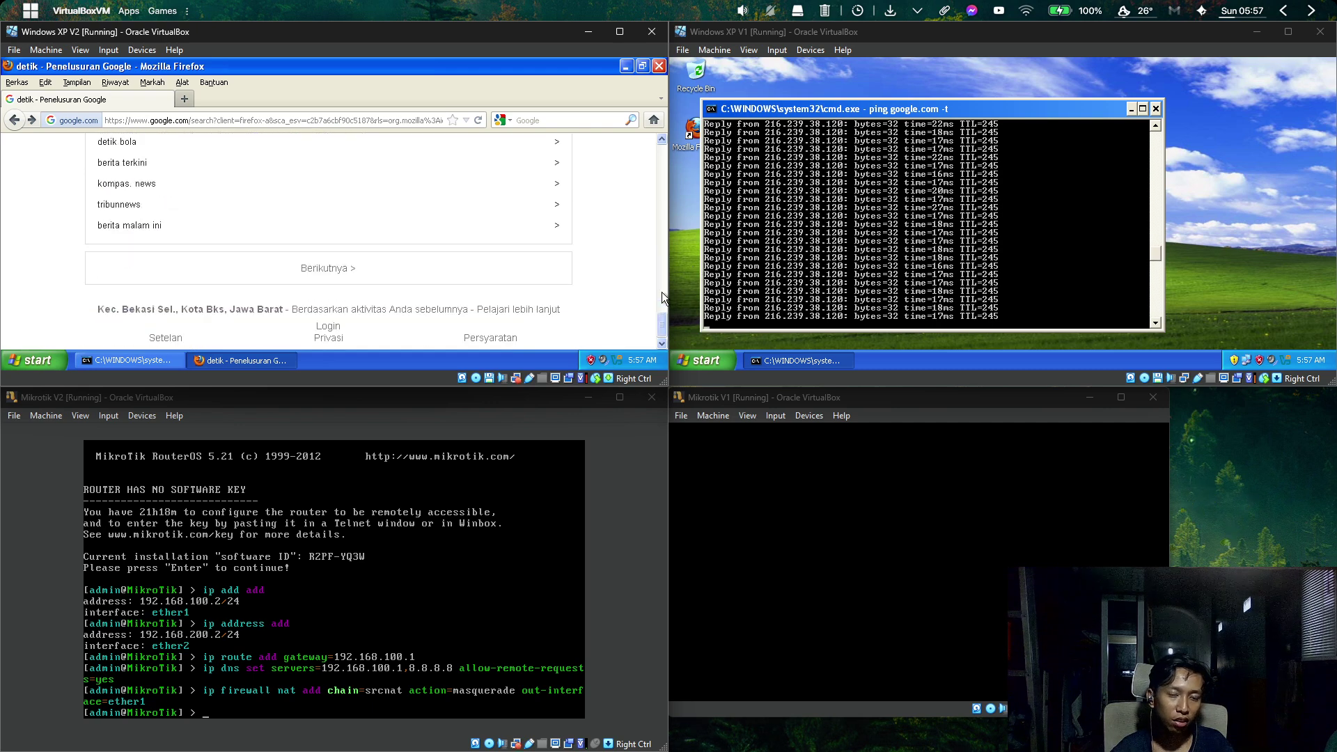
pyautogui.scroll(8, 622, 252)
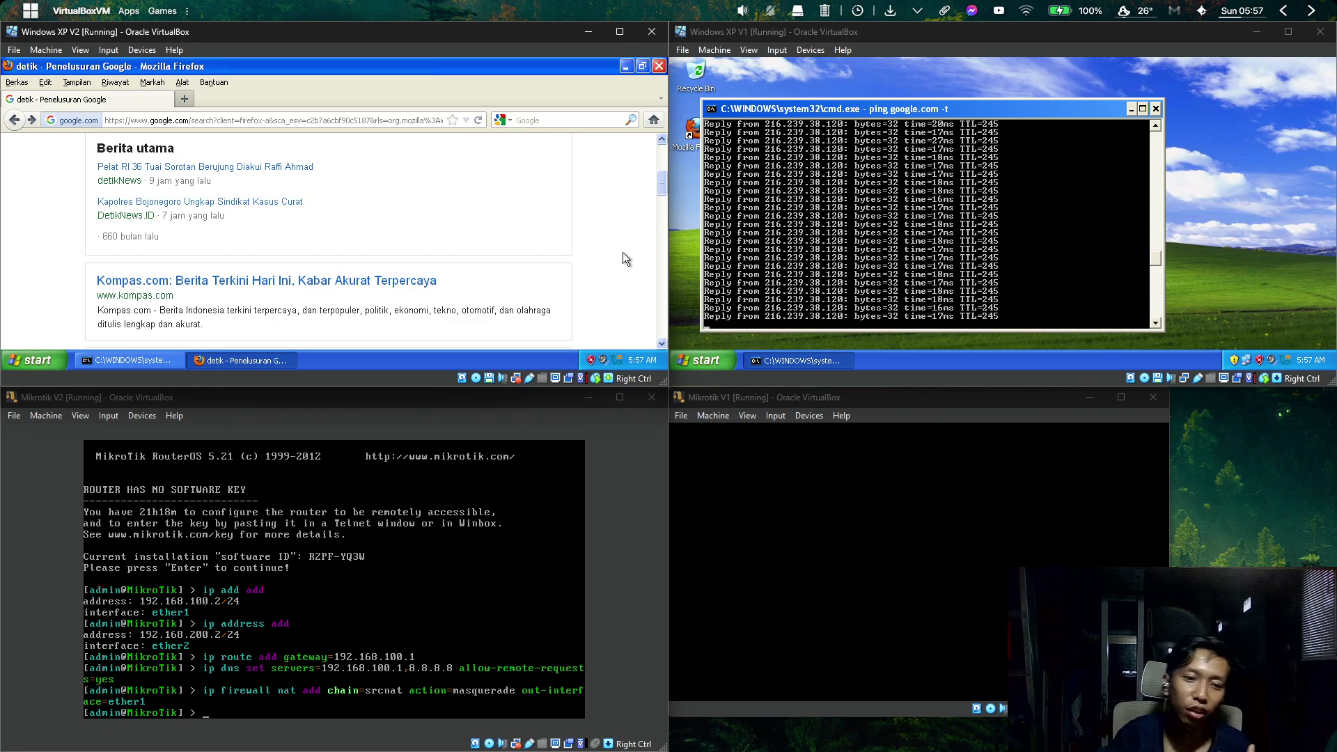
pyautogui.press('Home')
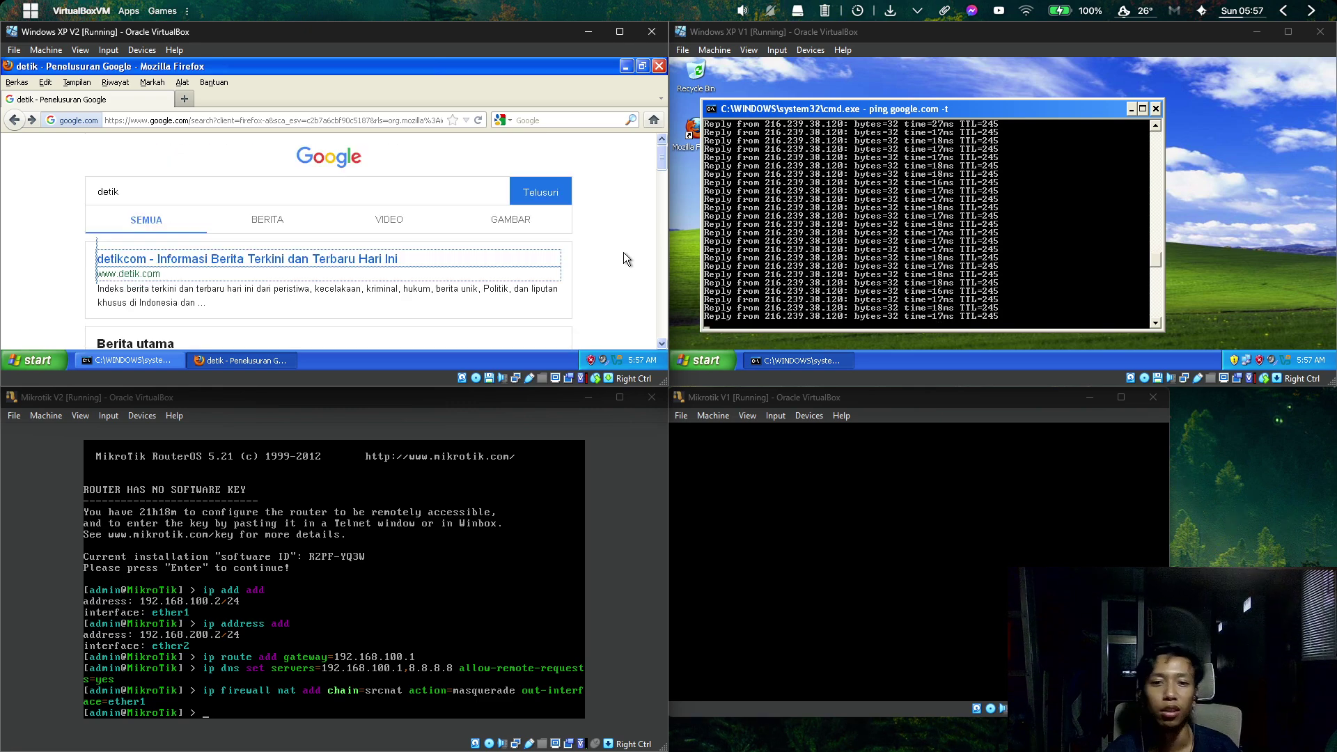
pyautogui.press('End')
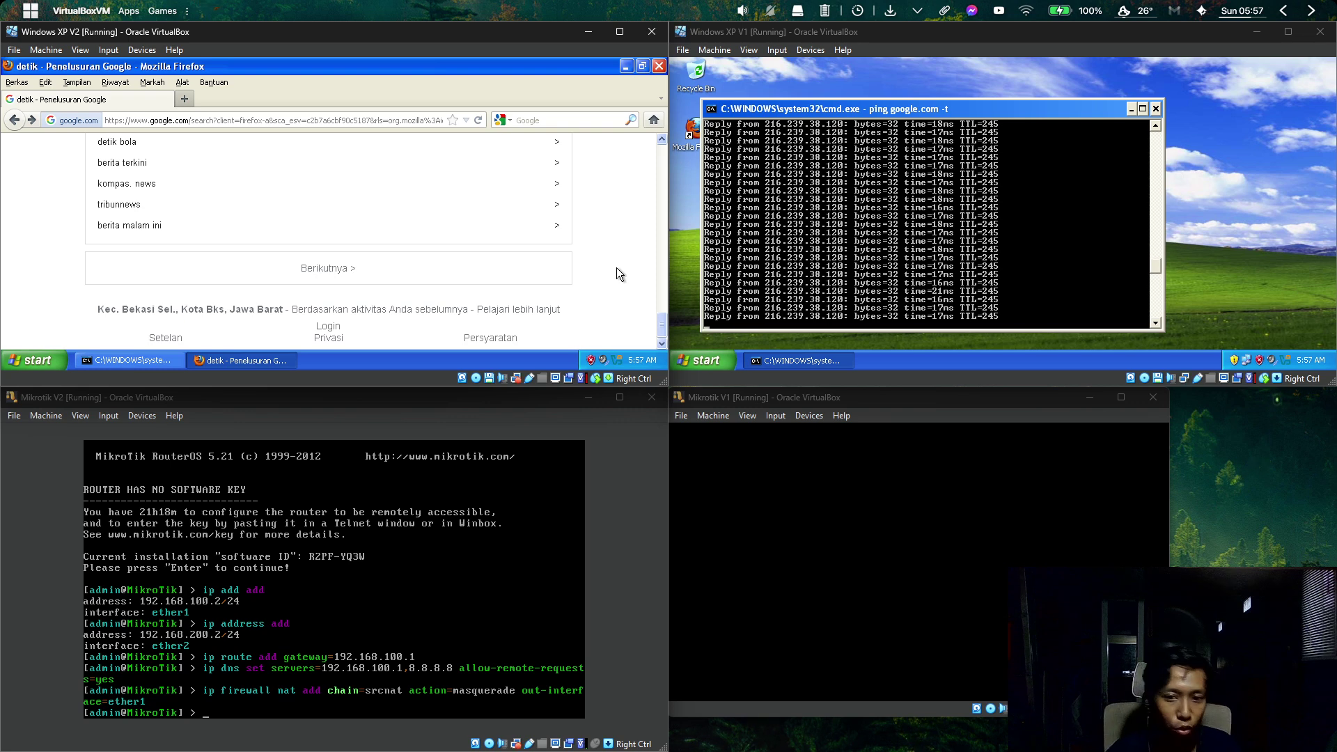
pyautogui.scroll(15, 616, 278)
pyautogui.scroll(-10, 620, 281)
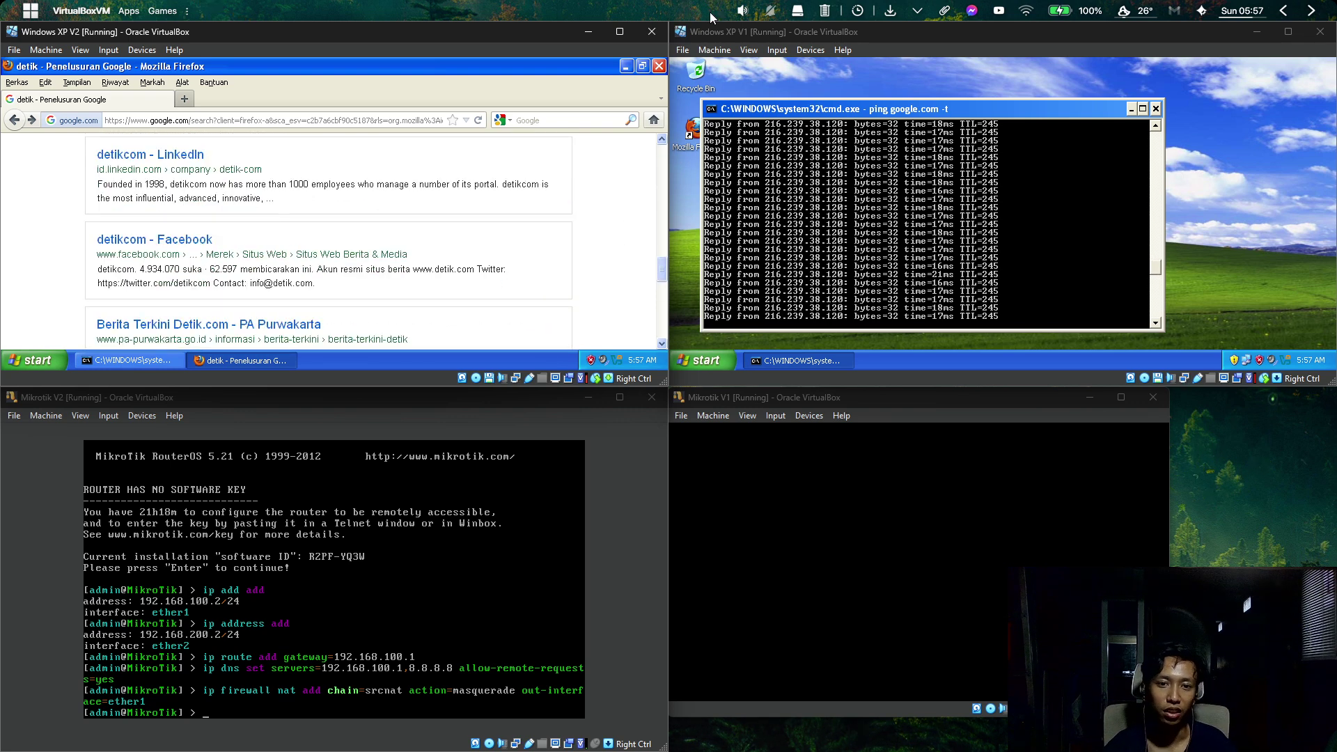
# Close Firefox, move the ping window back left, then maximize and restore it.
pyautogui.click(660, 66)
pyautogui.moveTo(594, 76); pyautogui.dragTo(342, 83)
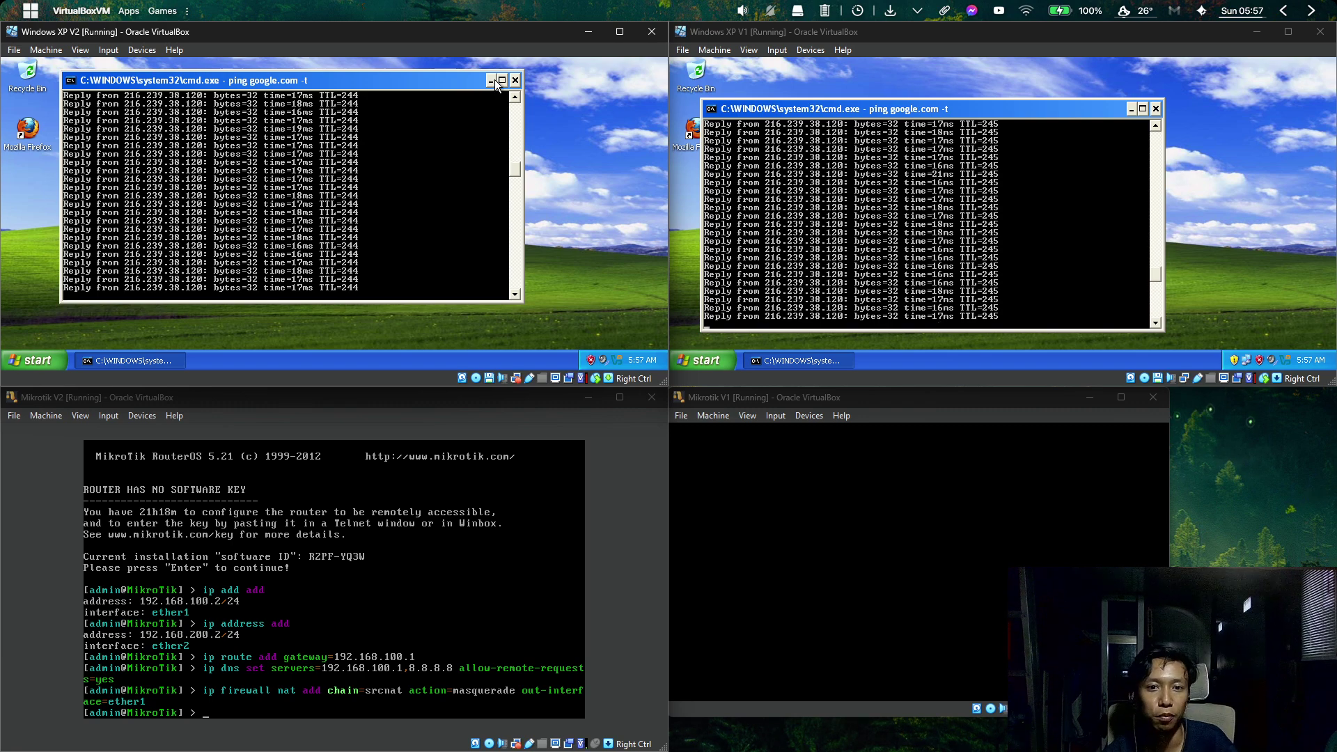
pyautogui.click(498, 79)
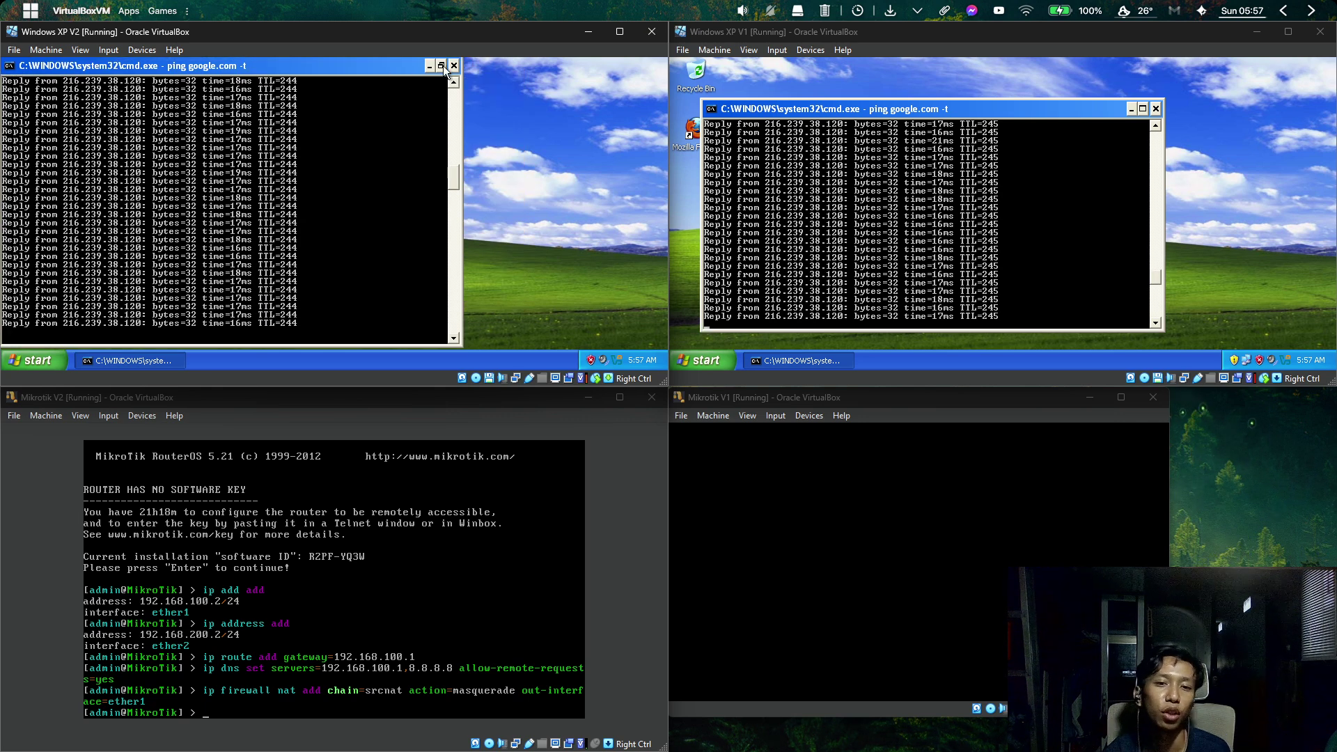
pyautogui.click(442, 65)
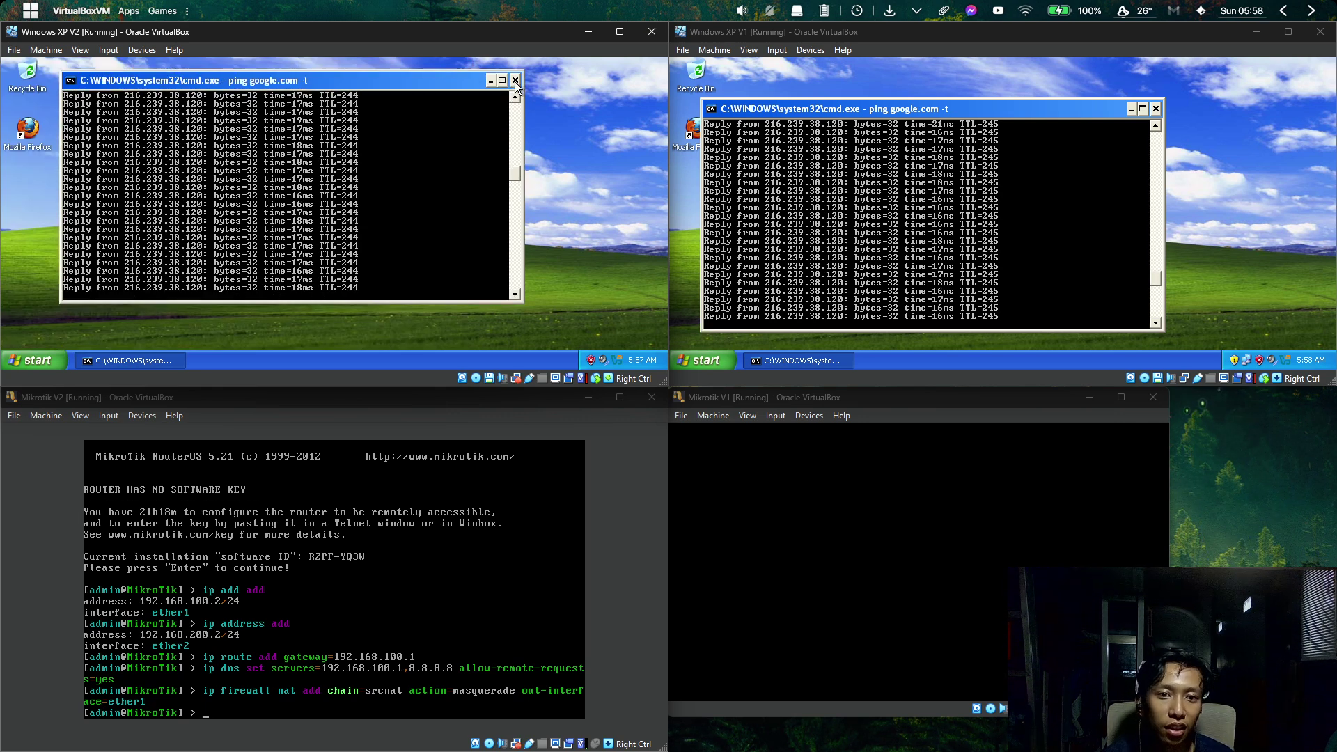